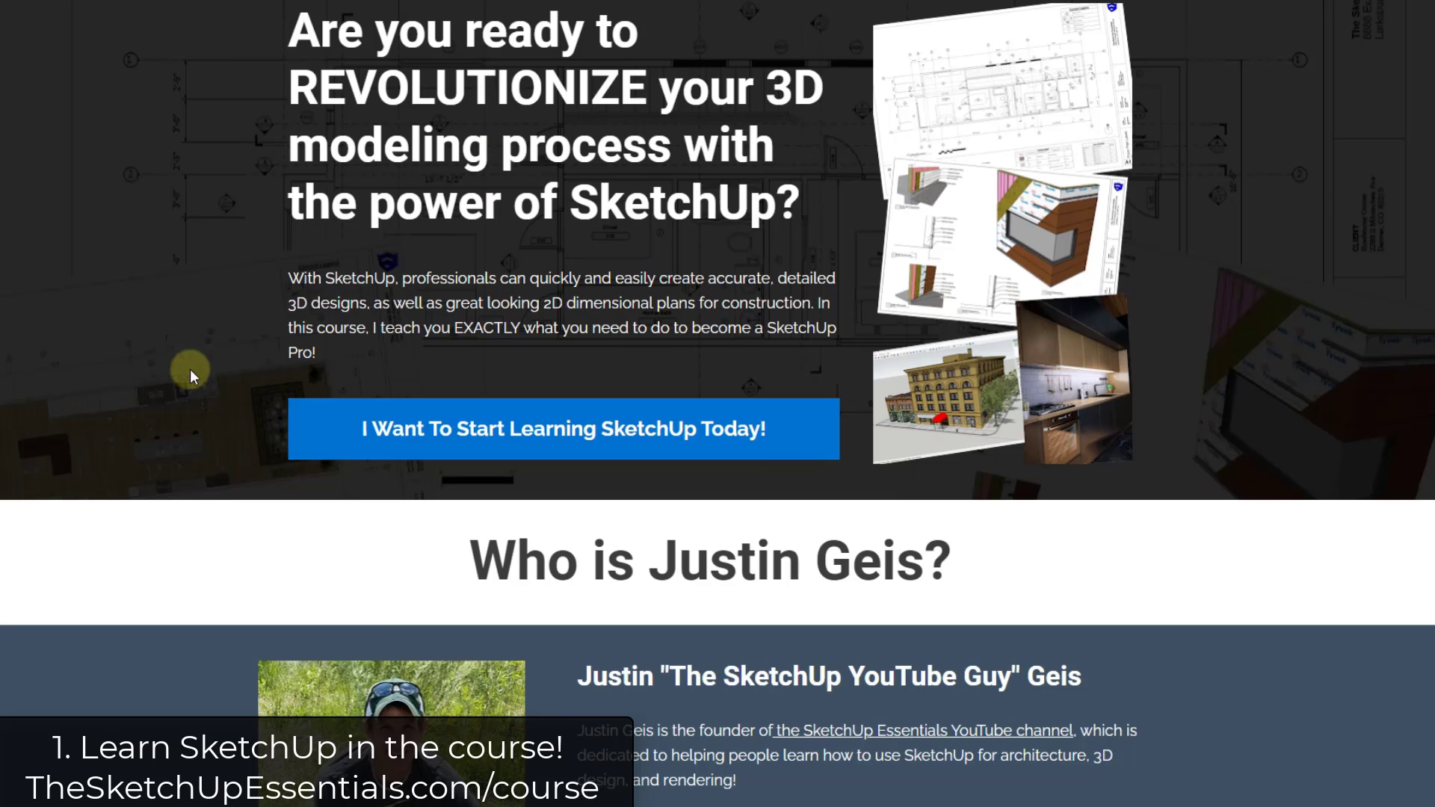
# Scroll the SketchUp Essentials sales page from the hero banner down to Community Forum.
pyautogui.scroll(-10, 202, 377)
pyautogui.scroll(-6, 208, 383)
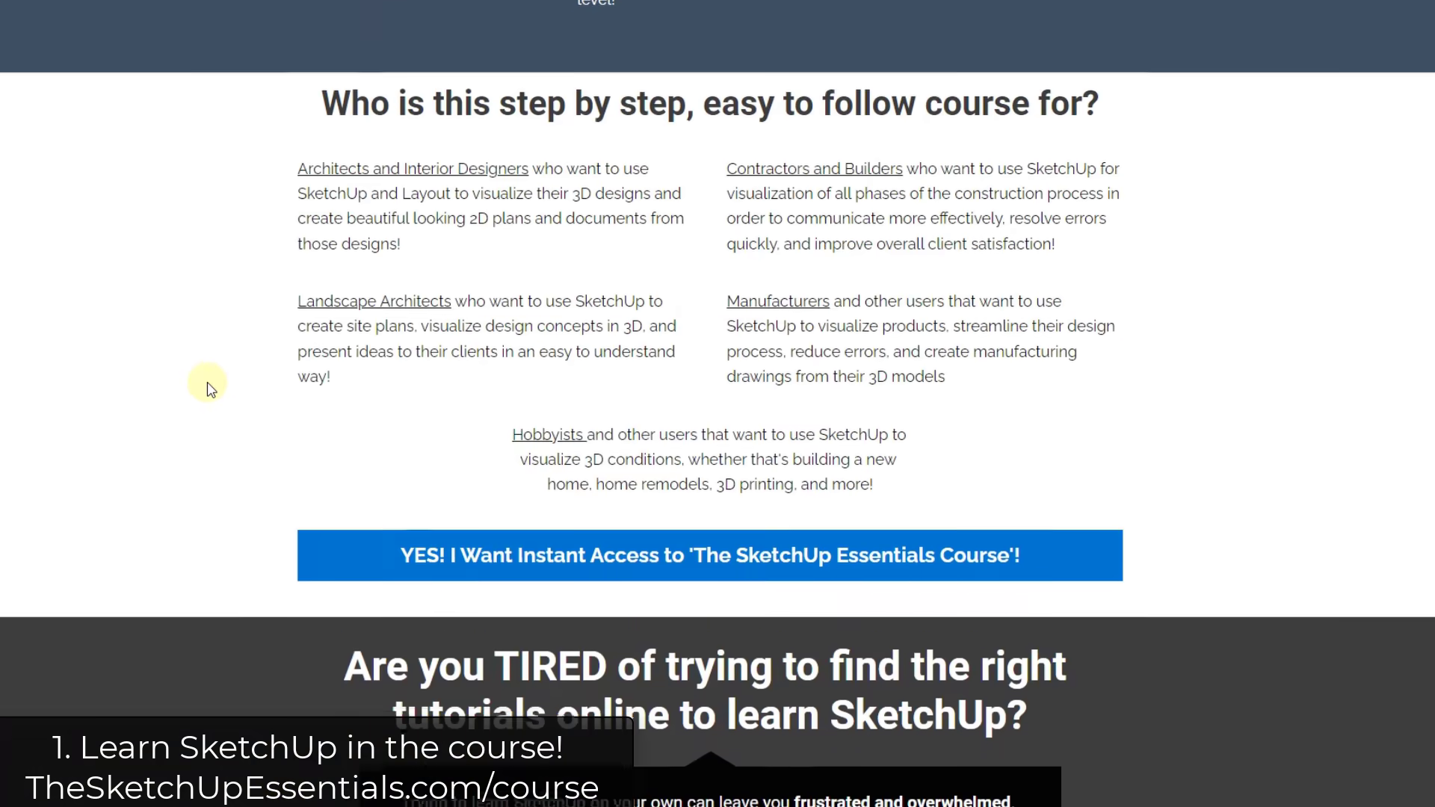
pyautogui.scroll(-3, 208, 382)
pyautogui.scroll(-19, 208, 383)
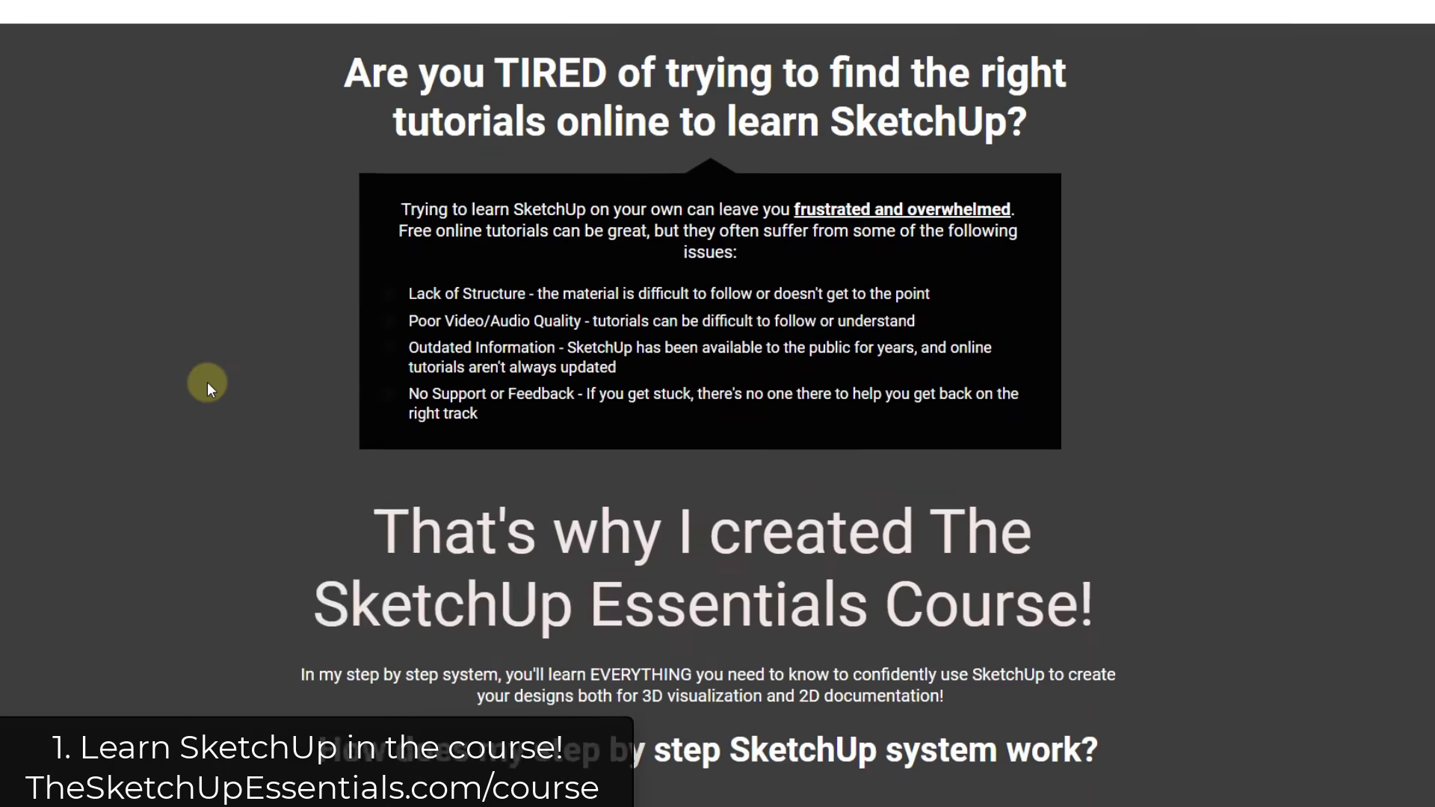
pyautogui.scroll(-7, 353, 384)
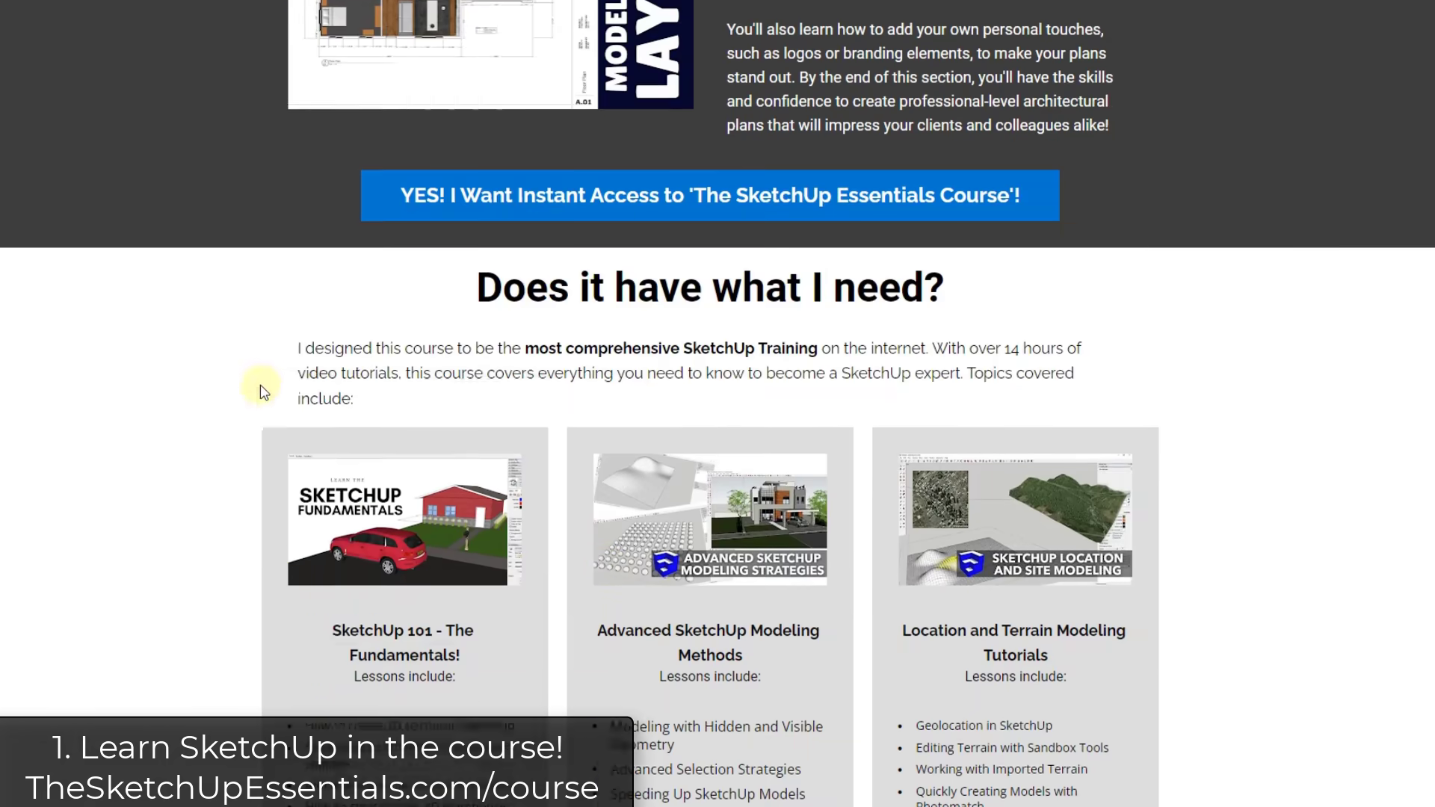
pyautogui.scroll(-9, 604, 396)
pyautogui.scroll(-11, 599, 401)
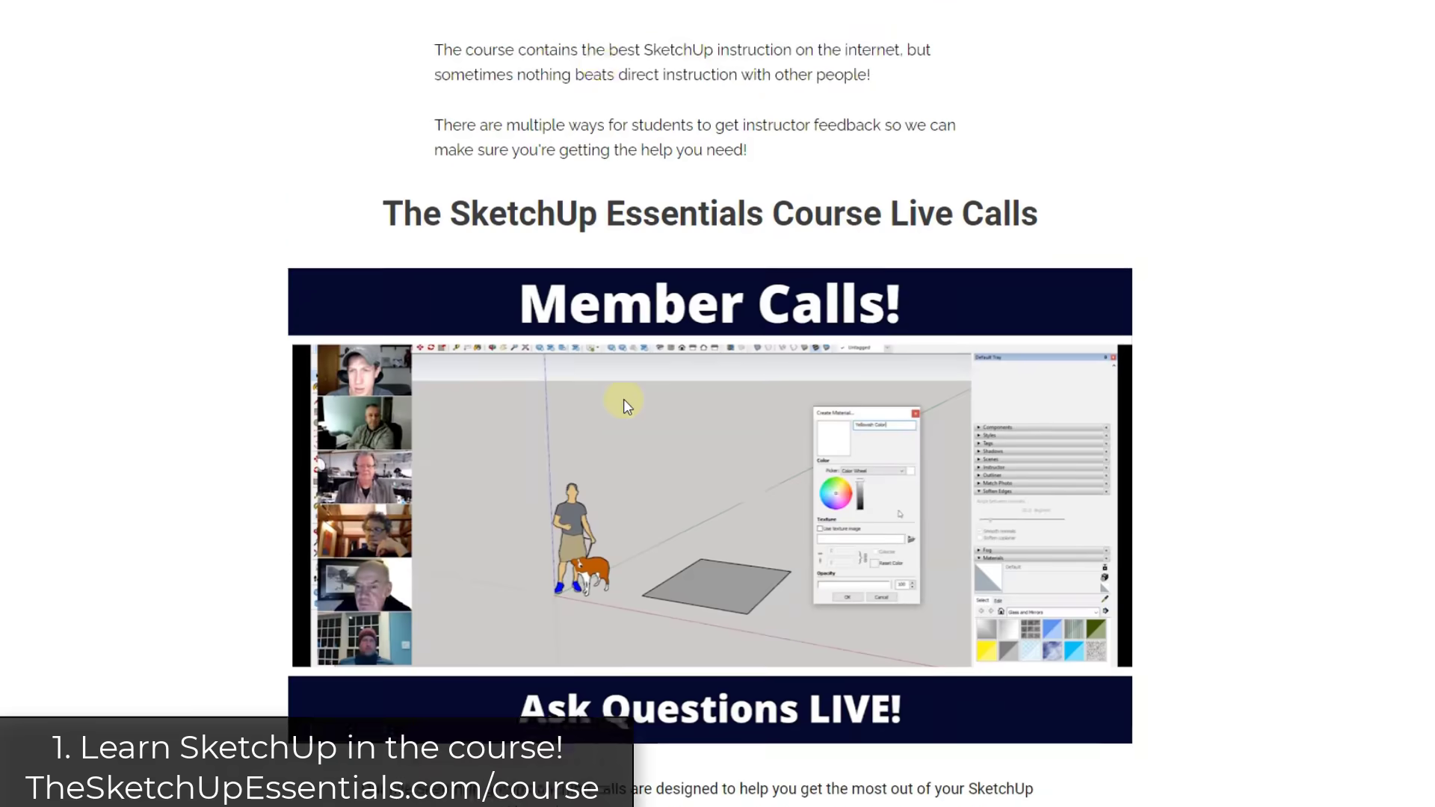
pyautogui.scroll(-9, 676, 397)
pyautogui.scroll(-2, 680, 404)
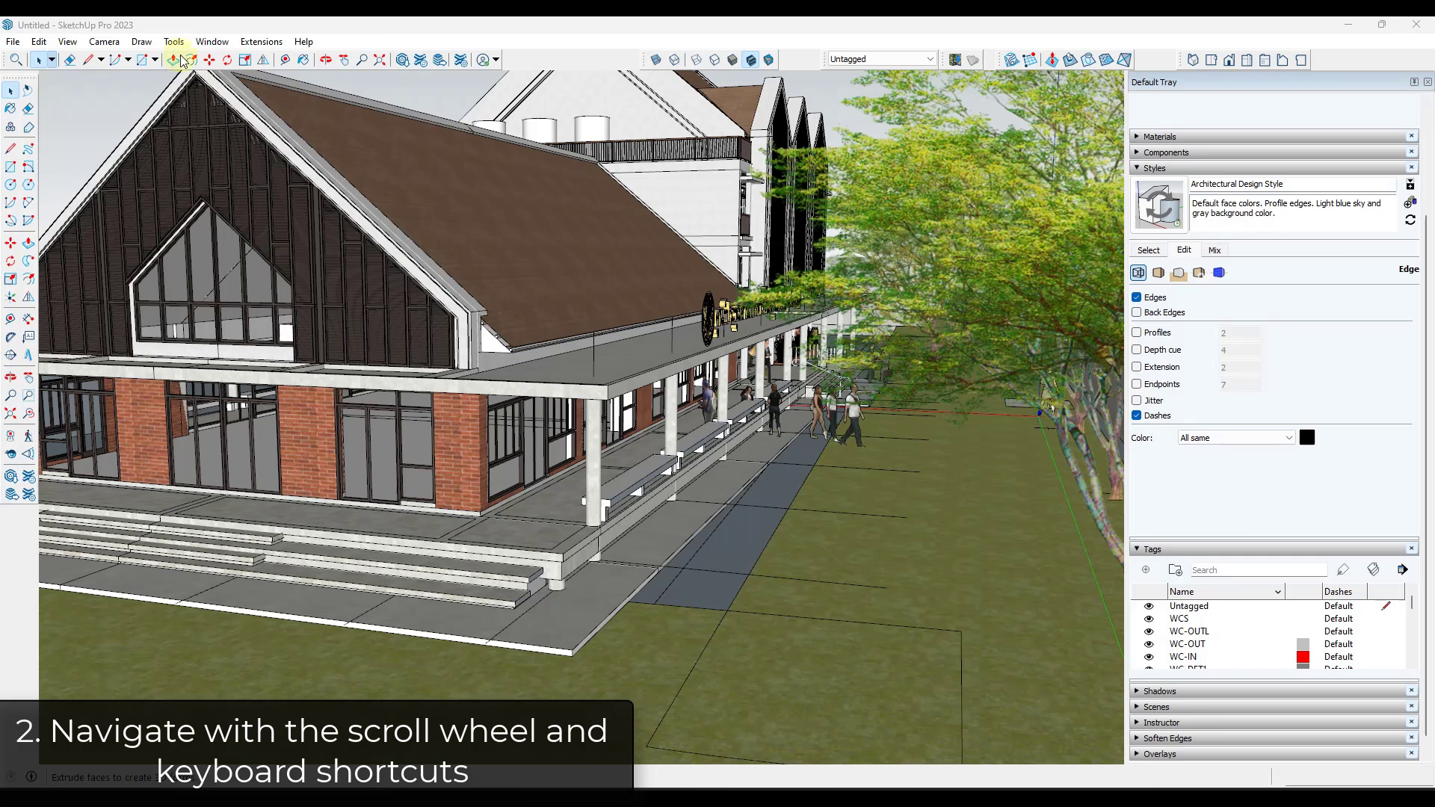
pyautogui.click(326, 60)
pyautogui.moveTo(518, 336)
pyautogui.mouseDown()
pyautogui.moveTo(628, 333)
pyautogui.moveTo(531, 336)
pyautogui.mouseUp()
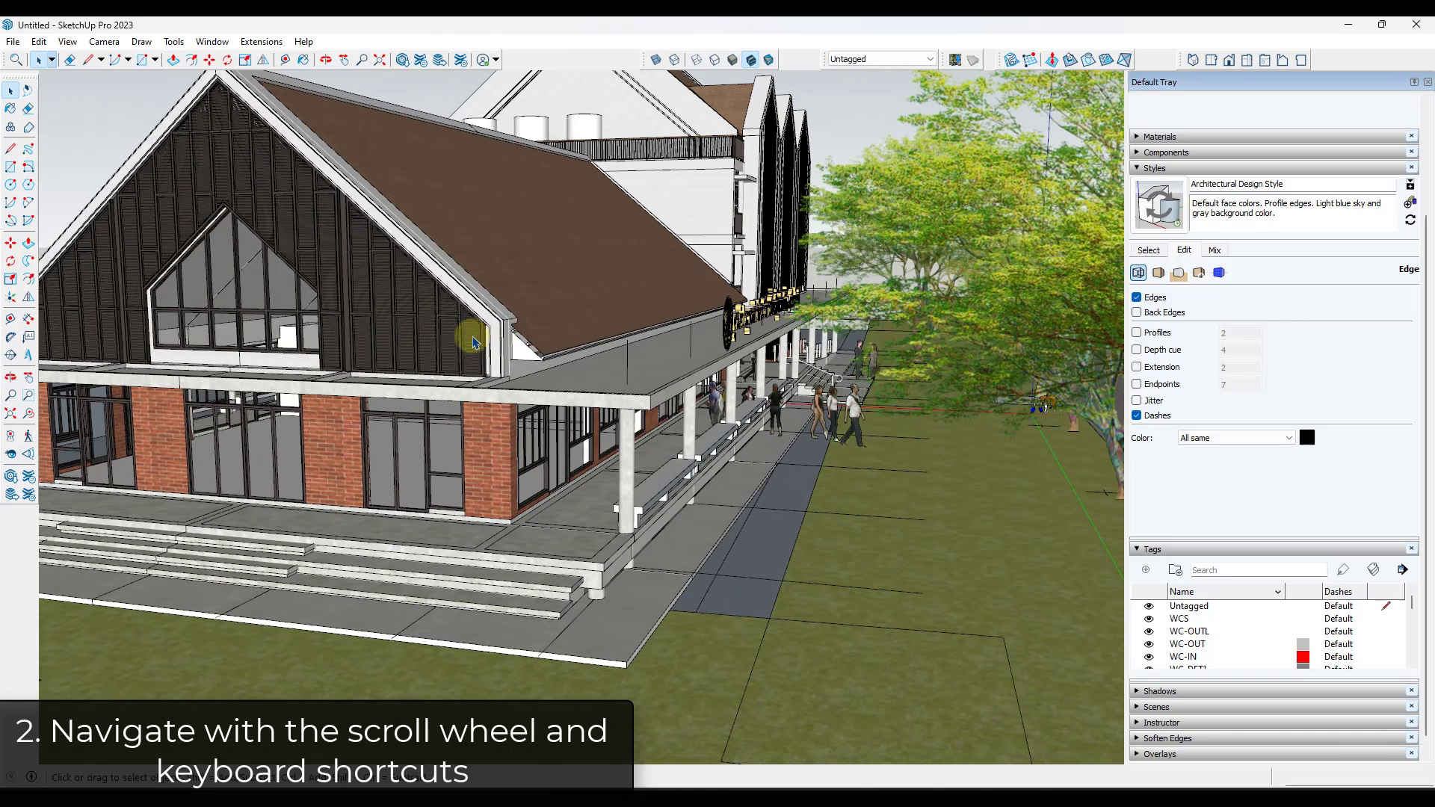
pyautogui.moveTo(473, 343); pyautogui.dragTo(419, 328, button='middle')
pyautogui.scroll(6, 254, 271)
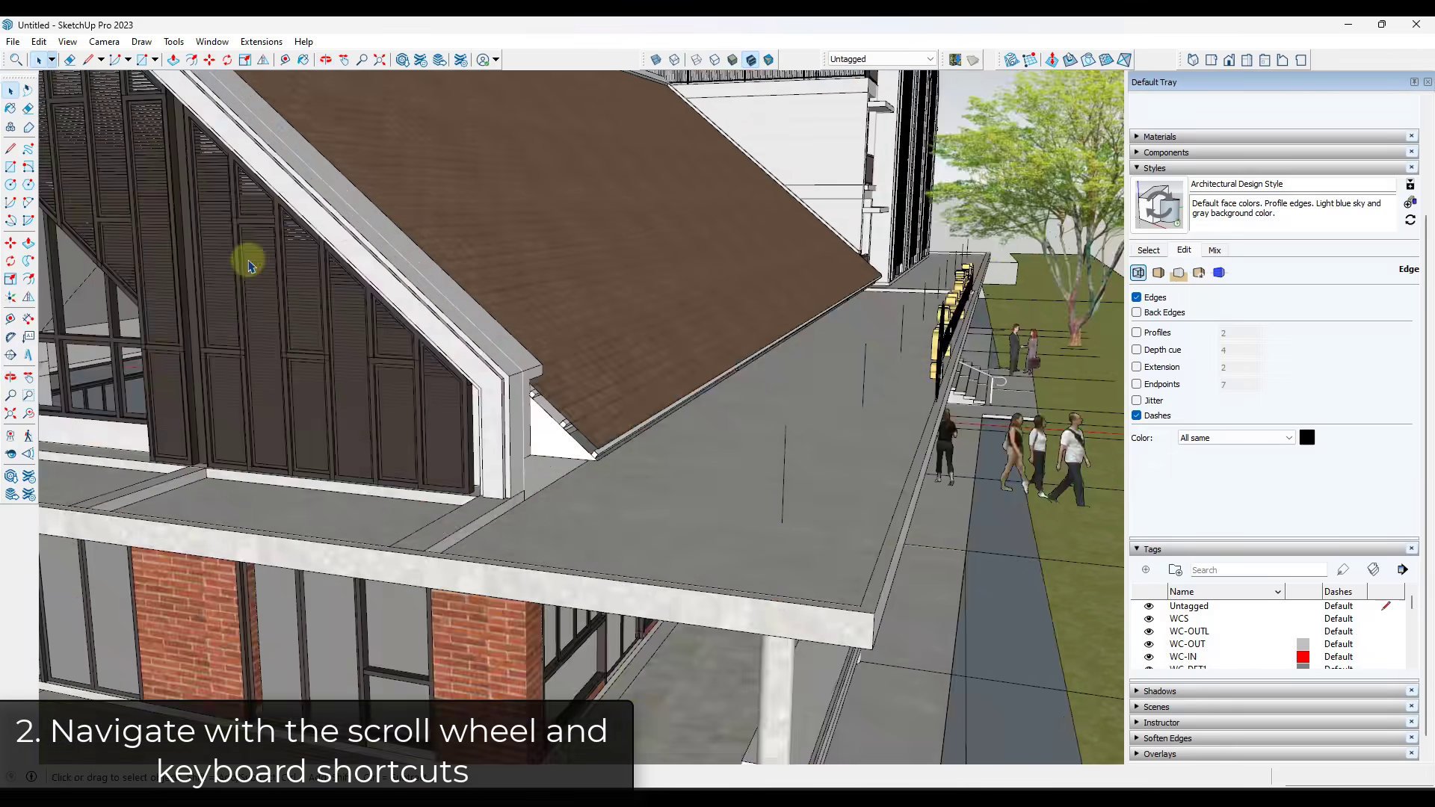
pyautogui.scroll(-6, 249, 266)
pyautogui.scroll(5, 837, 267)
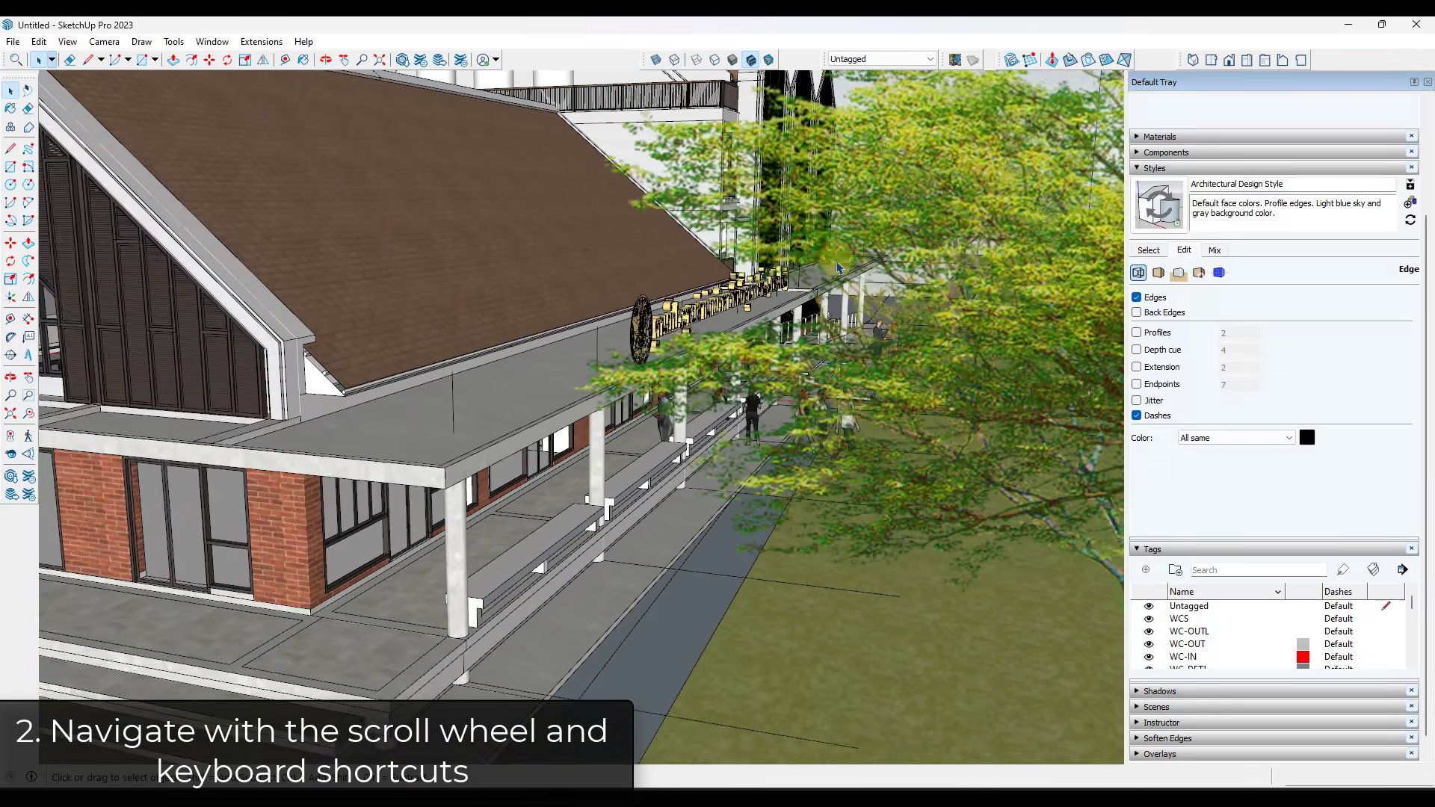
pyautogui.scroll(-6, 651, 247)
pyautogui.scroll(6, 469, 244)
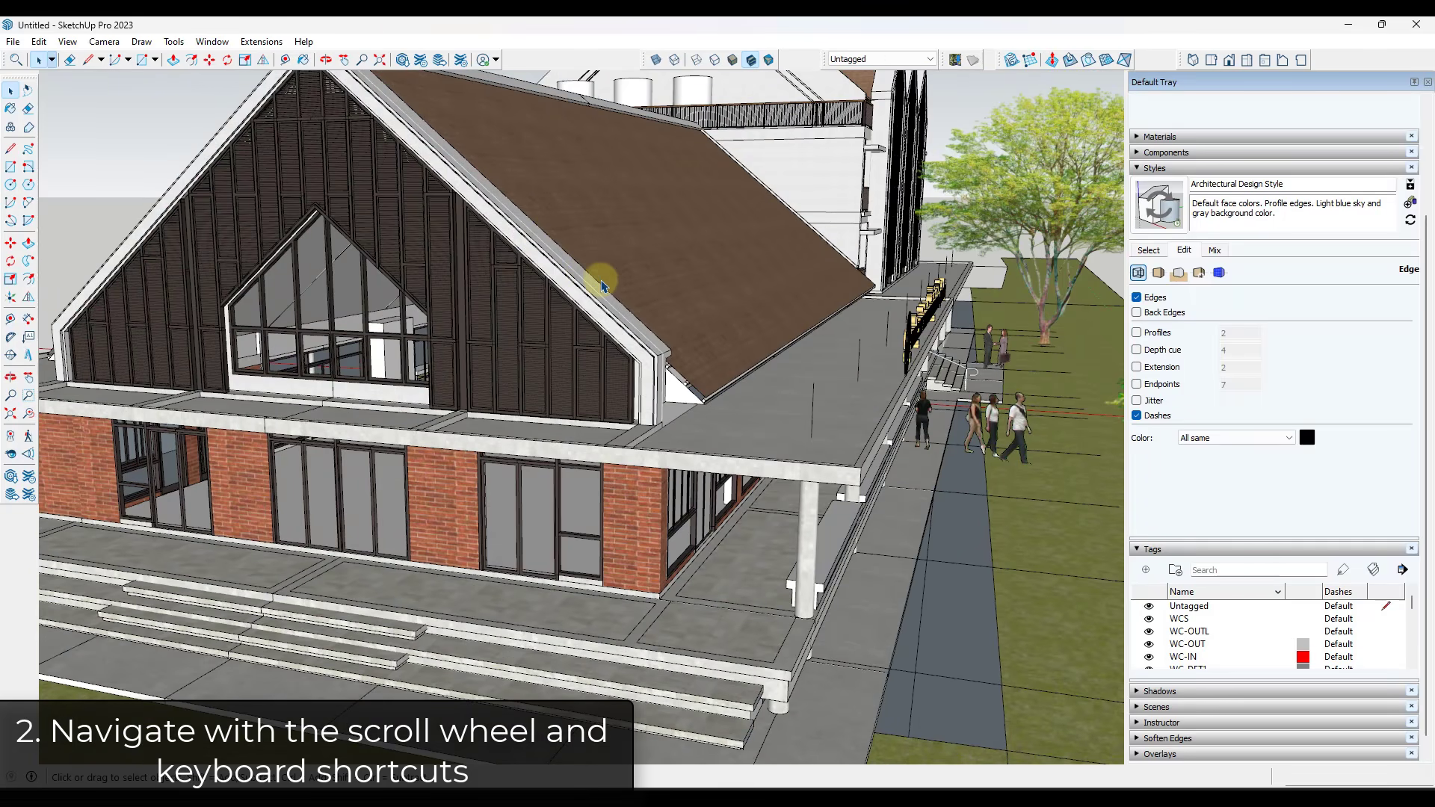
pyautogui.moveTo(597, 290); pyautogui.dragTo(627, 367, button='middle')
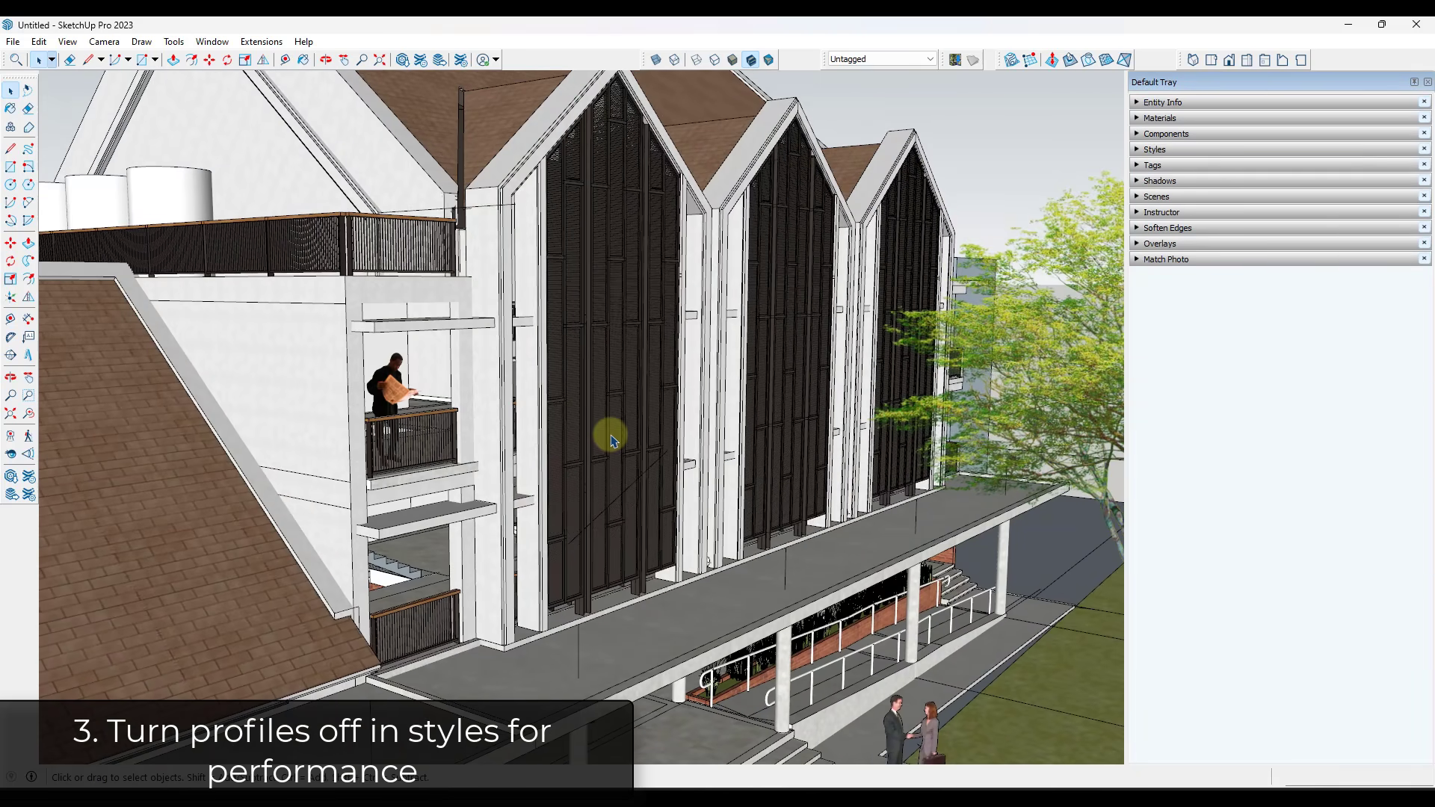
# Expand Styles in the Default Tray and bring up the current style's Edge settings.
pyautogui.scroll(5, 606, 285)
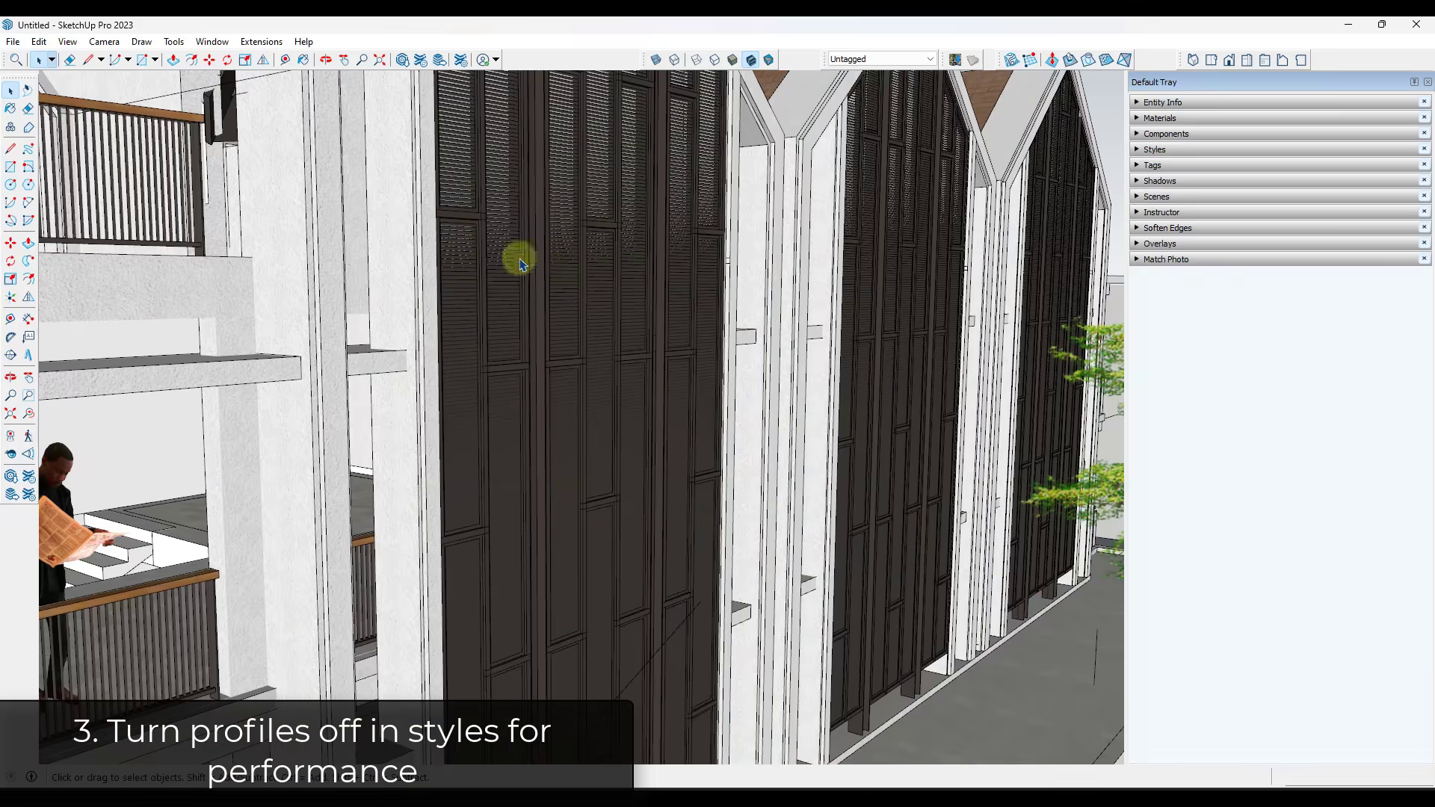
pyautogui.scroll(-4, 586, 345)
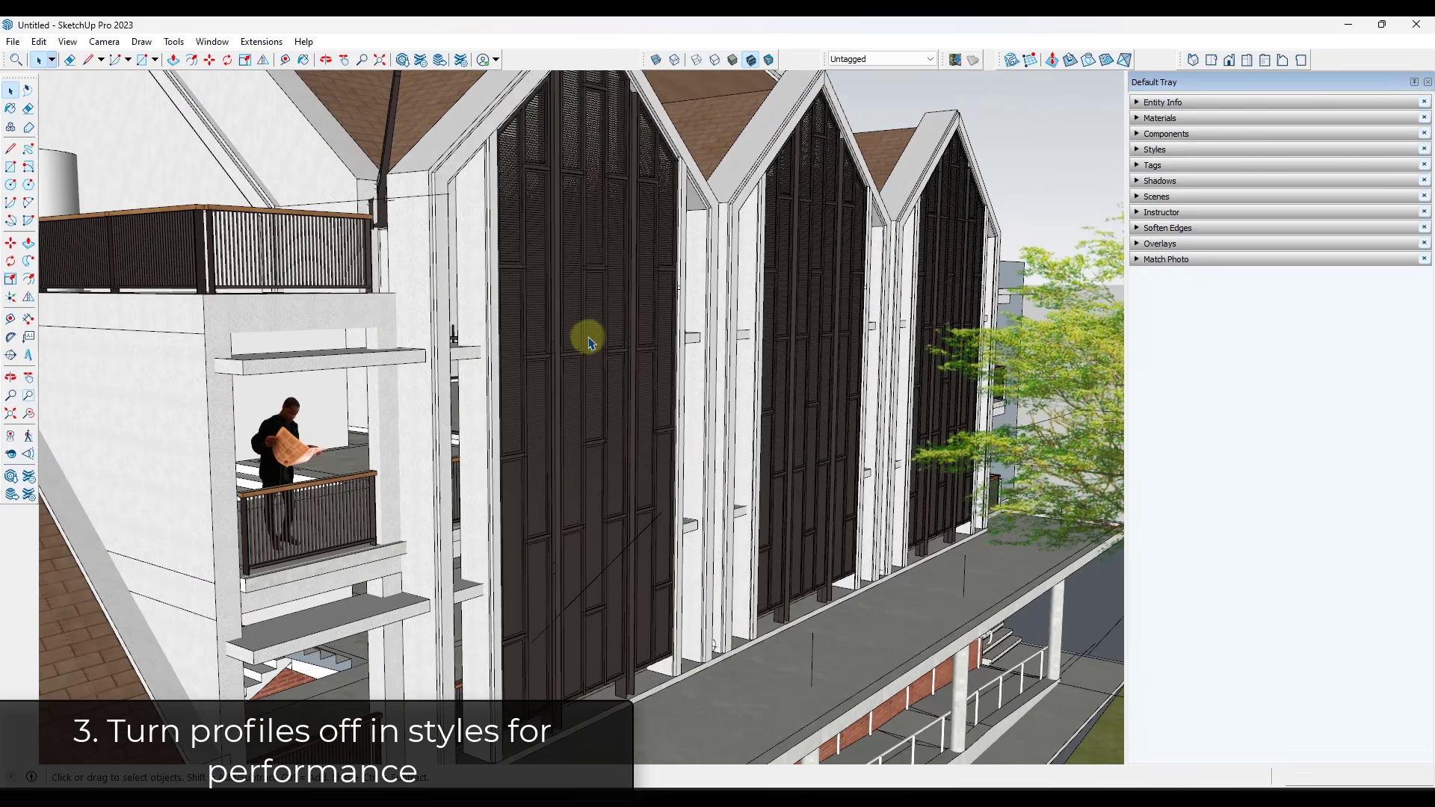
pyautogui.click(1137, 149)
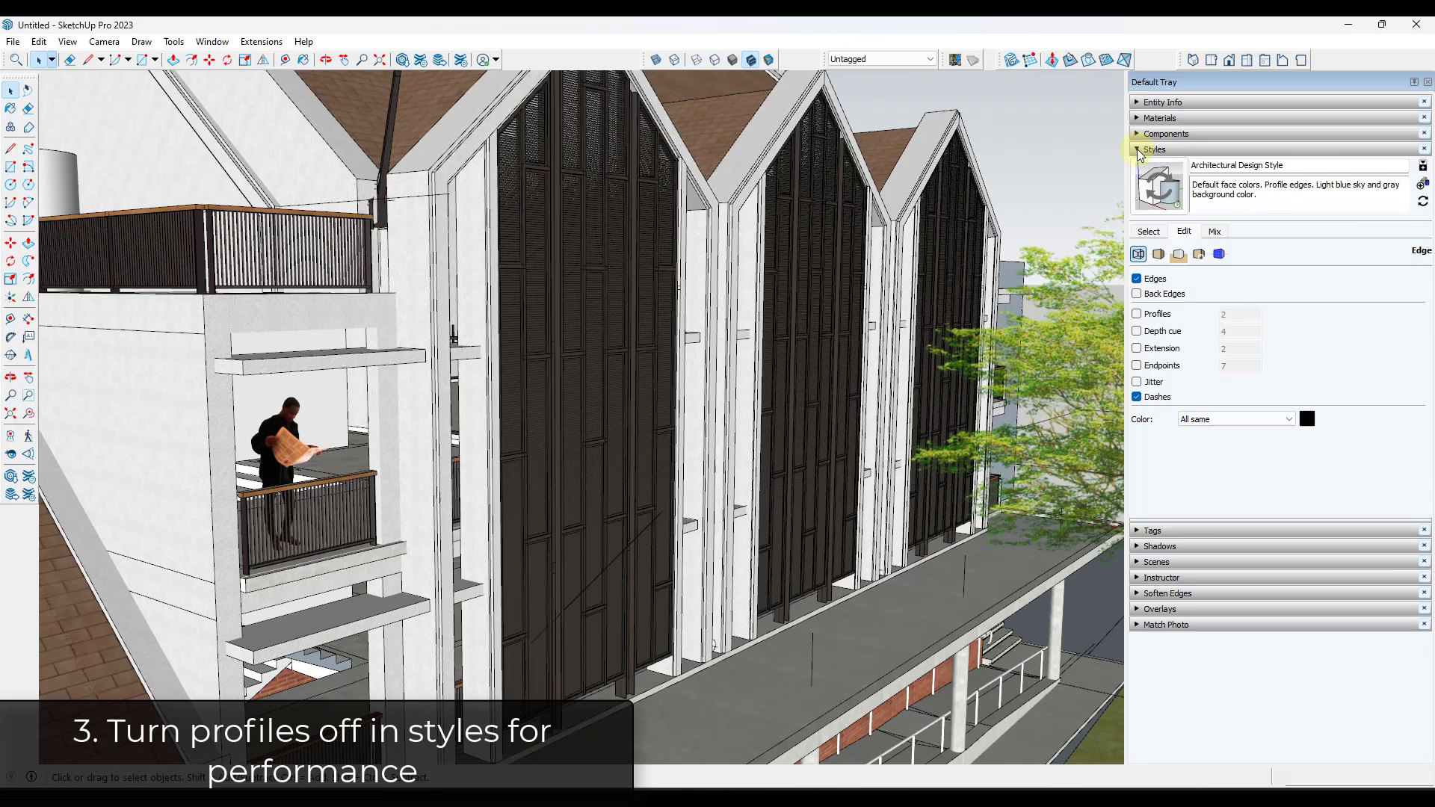
pyautogui.click(1151, 233)
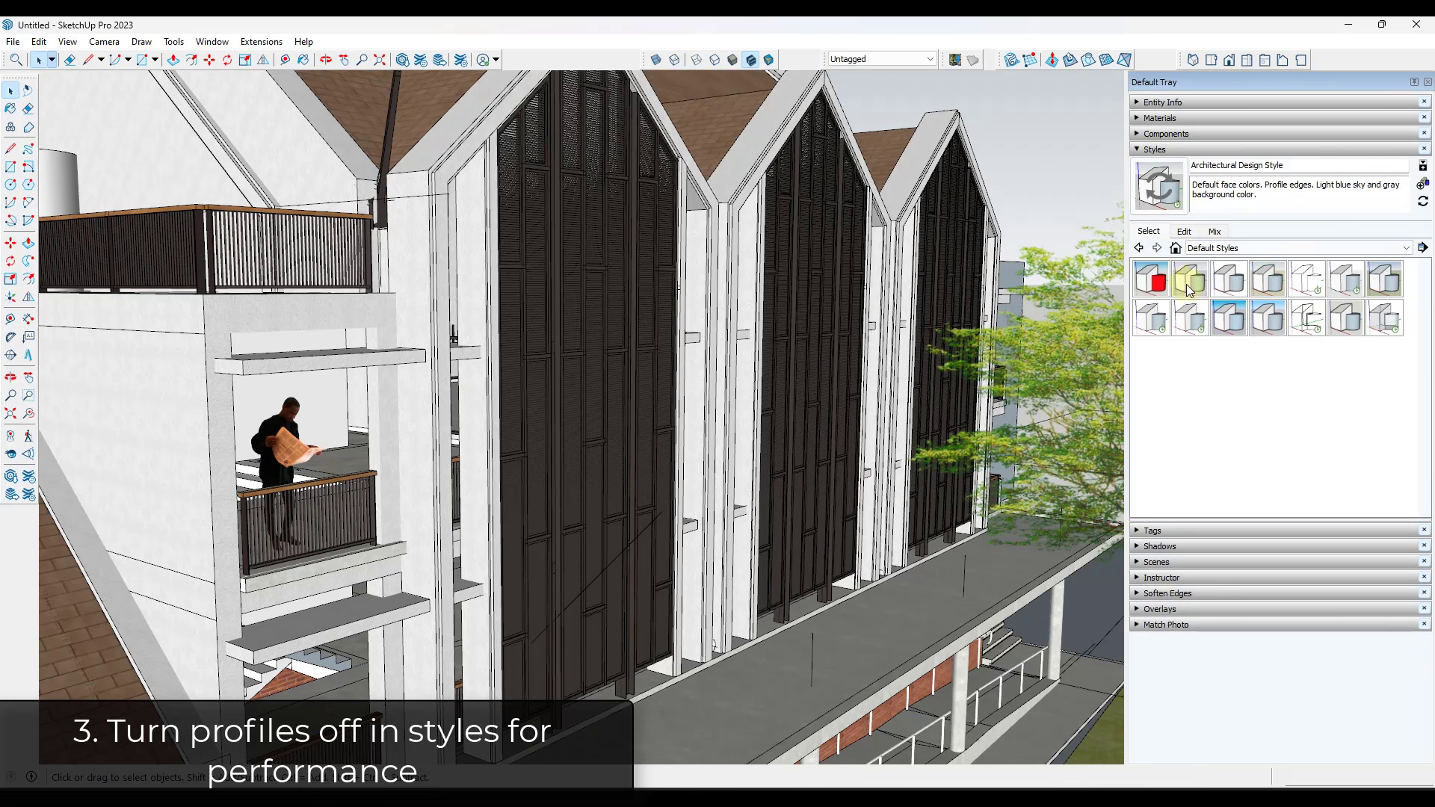
pyautogui.click(1184, 233)
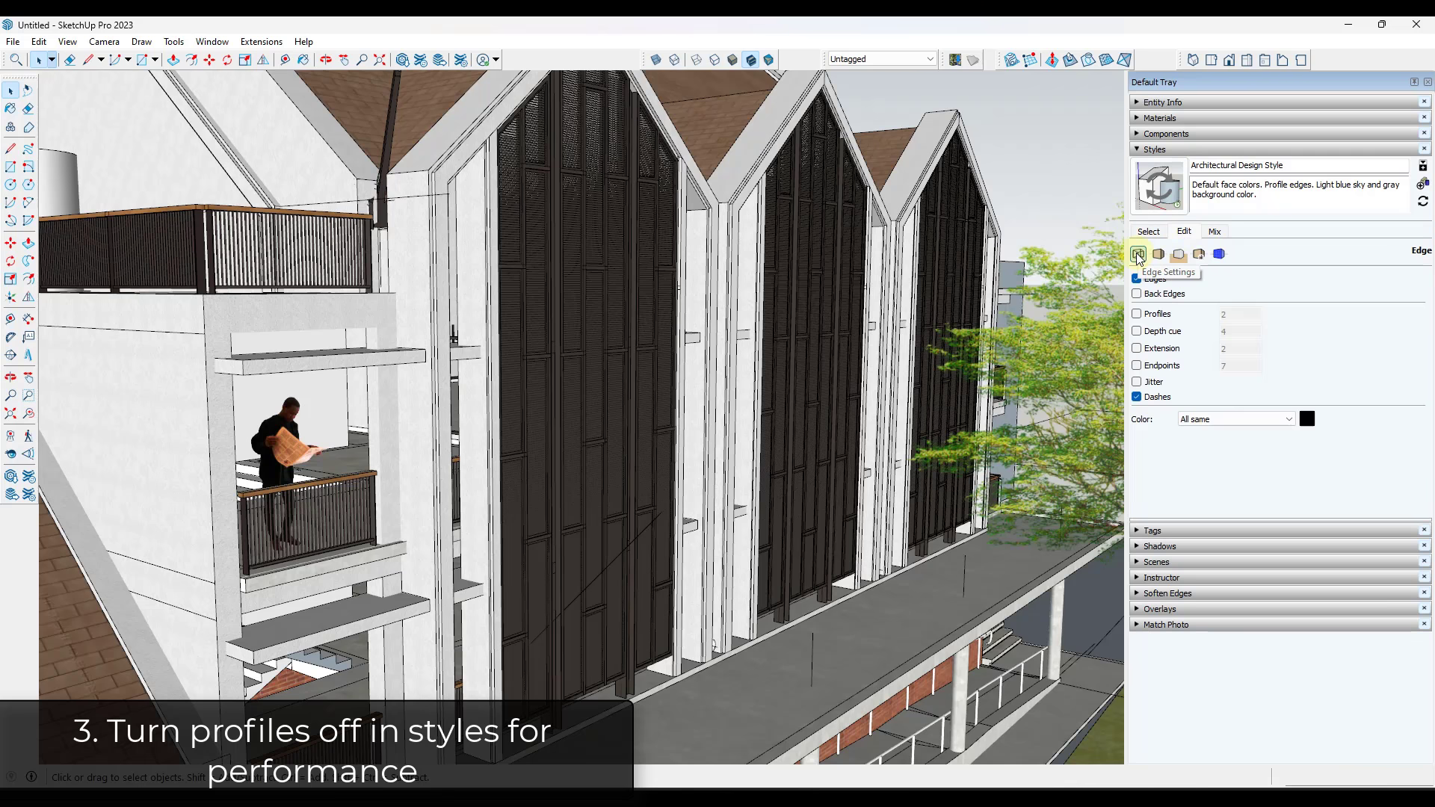
# Turn on Profiles to preview thicker outlines while orbiting, then switch Profiles back off.
pyautogui.click(1137, 314)
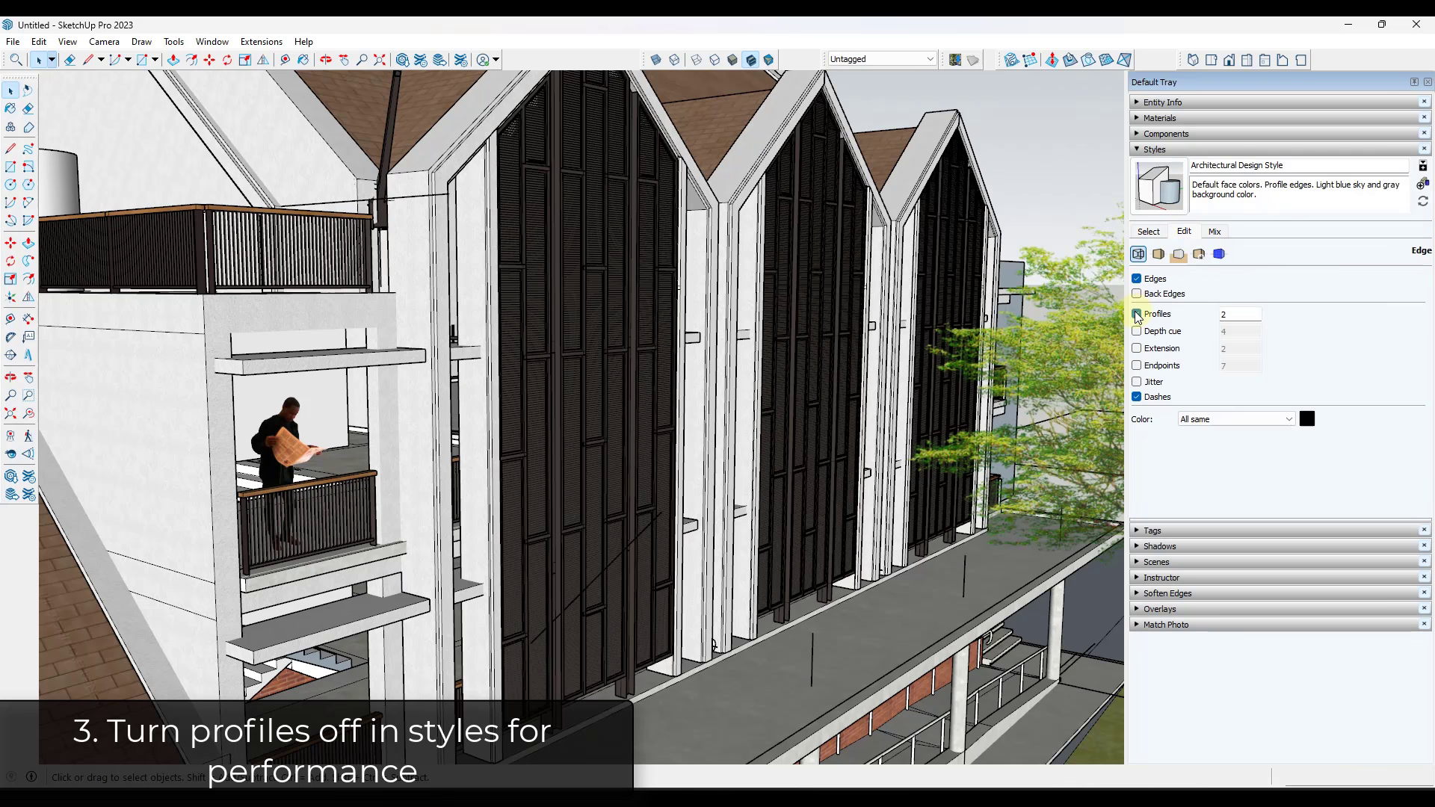
pyautogui.scroll(3, 598, 352)
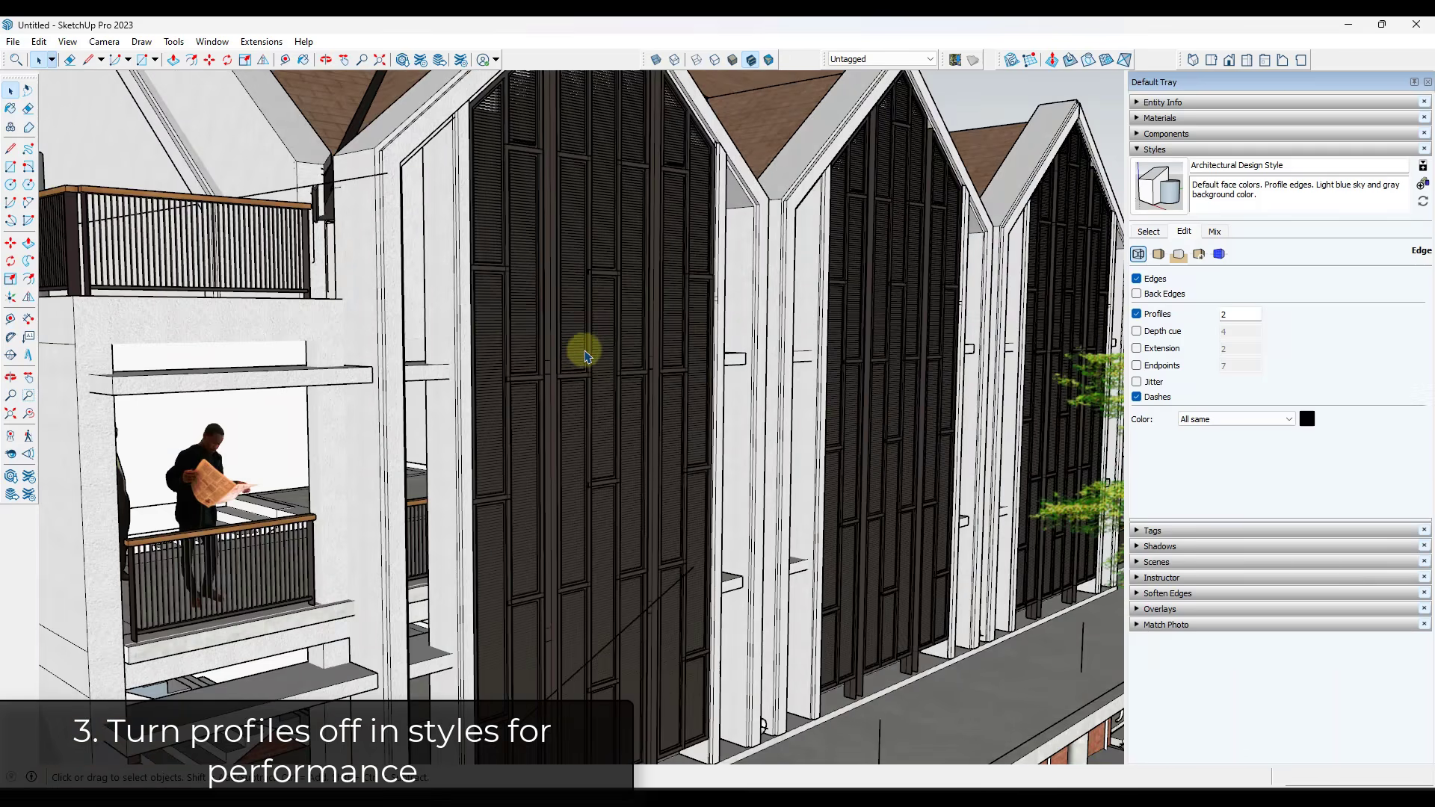
pyautogui.moveTo(609, 333); pyautogui.dragTo(734, 345, button='middle')
pyautogui.click(1138, 314)
pyautogui.scroll(1, 729, 418)
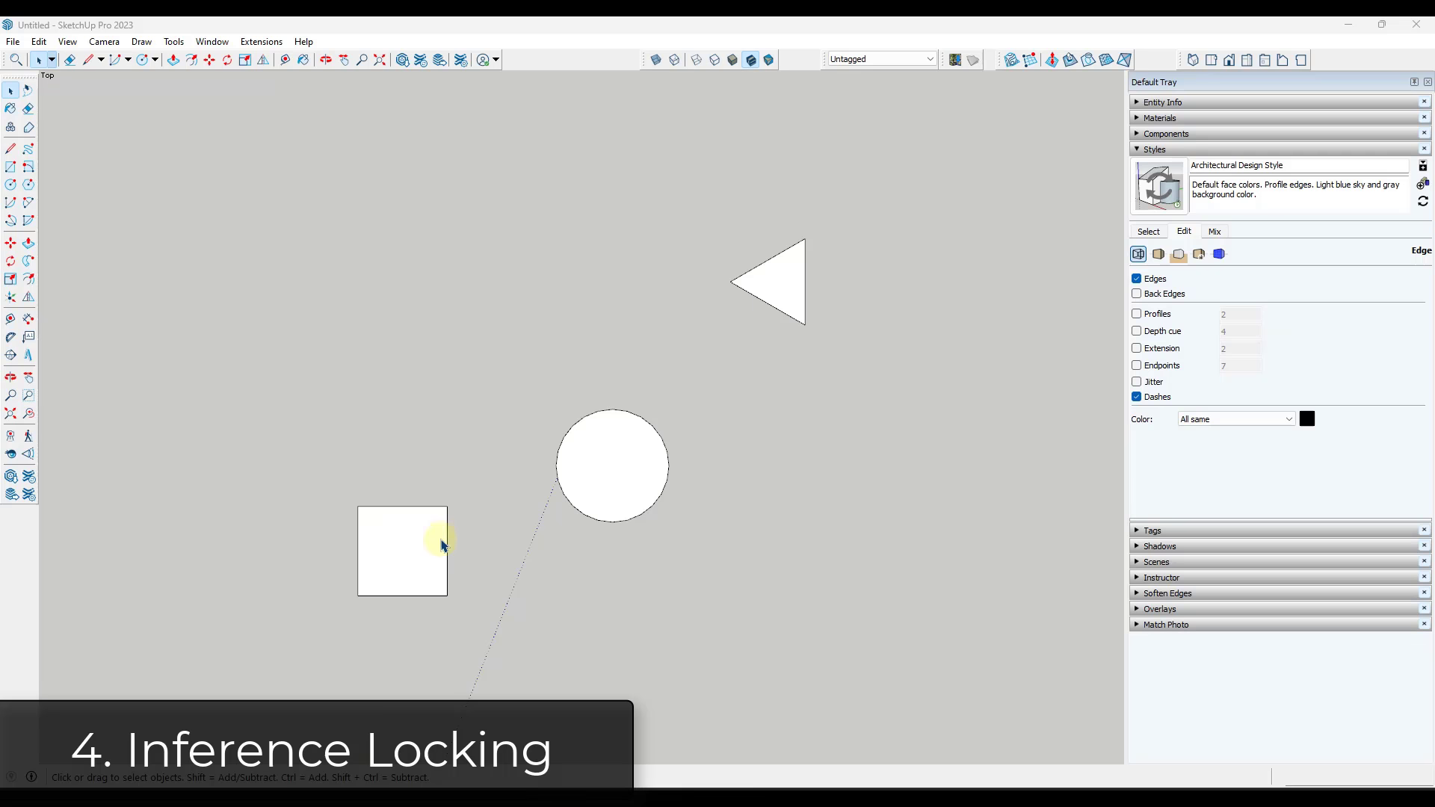
# Move the circle to a new spot, then orbit from top view into perspective.
pyautogui.click(588, 478)
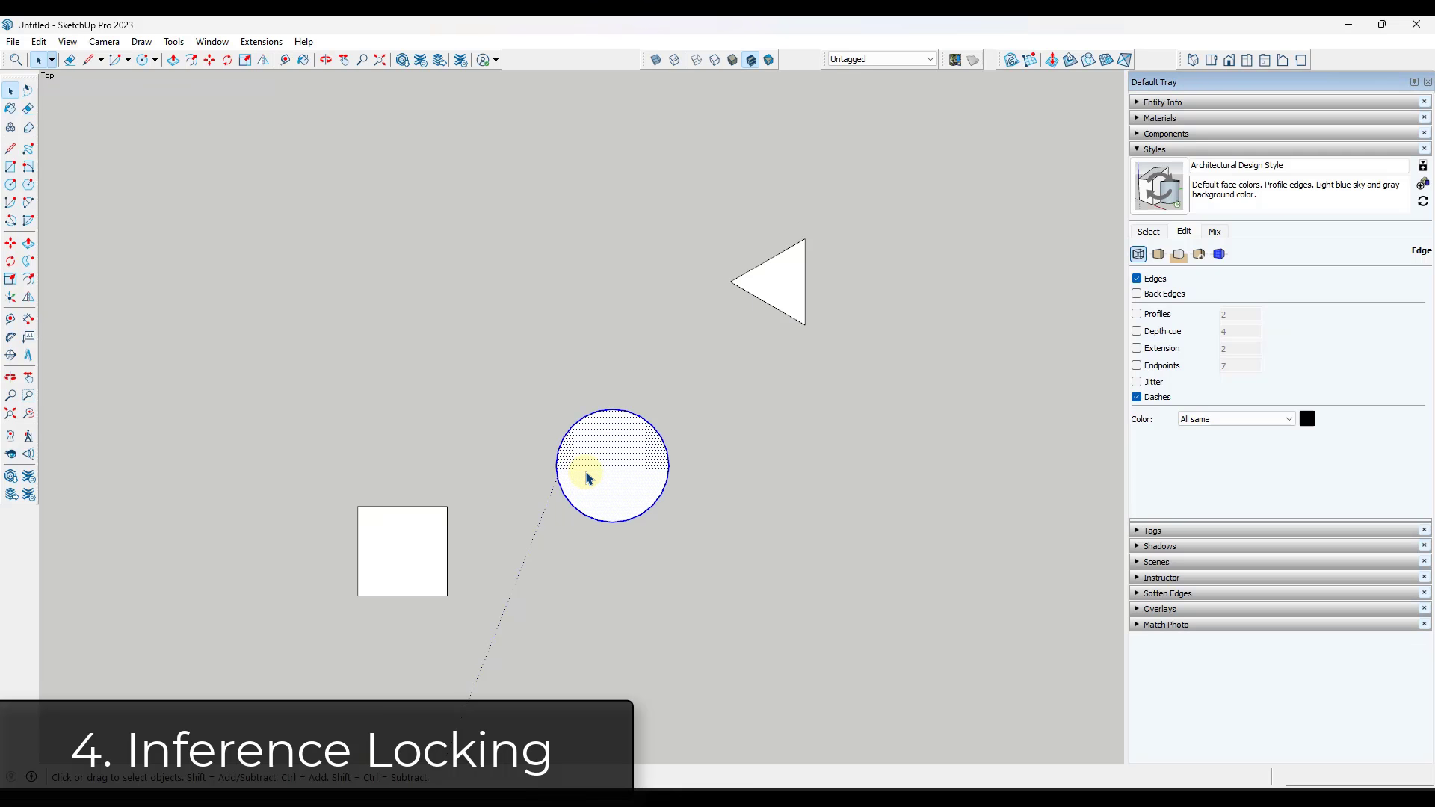
pyautogui.press('m')
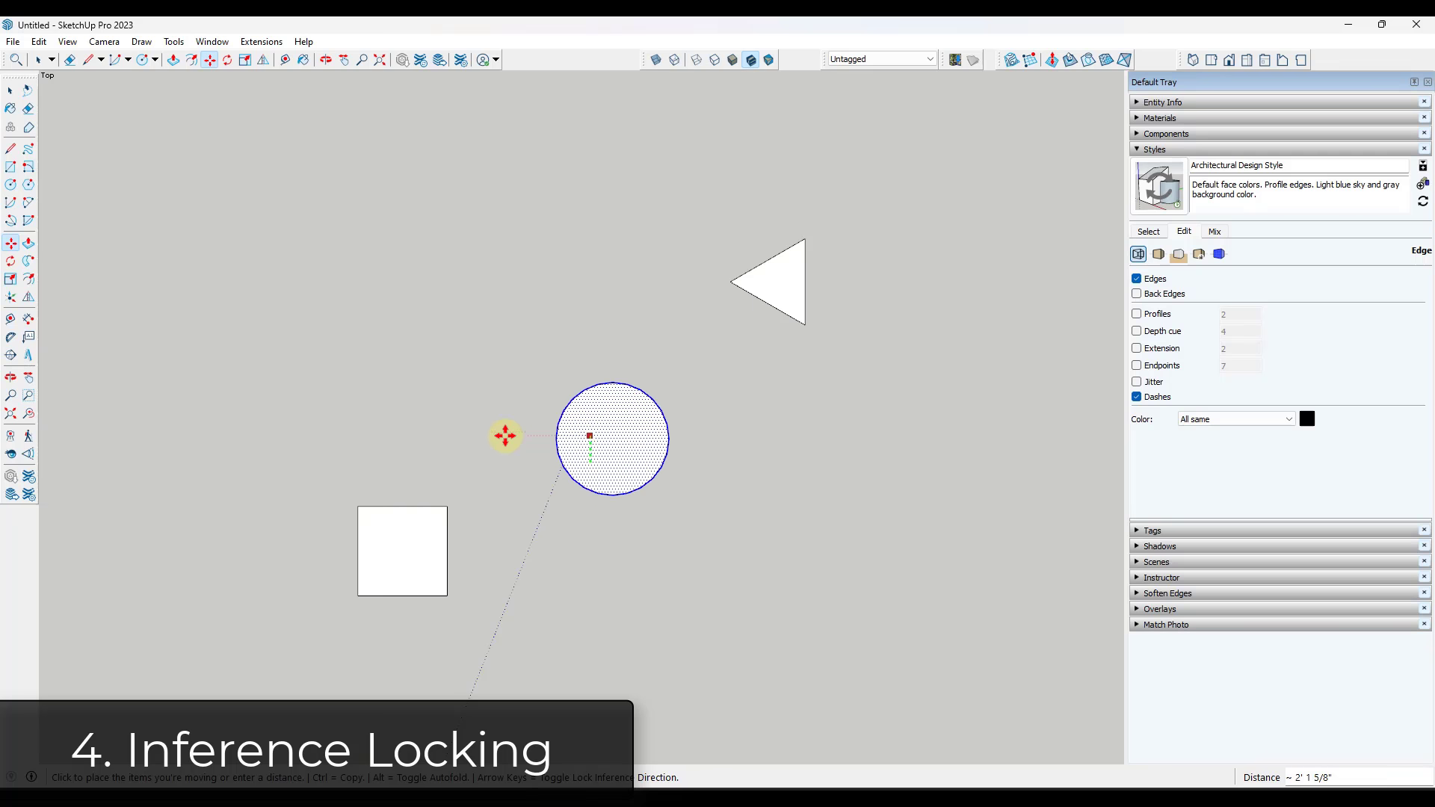
pyautogui.click(531, 474)
pyautogui.press('space')
pyautogui.moveTo(532, 474); pyautogui.dragTo(655, 376, button='middle')
# Try locking the circle's move to the red and blue axes with arrow keys, cancelling each attempt.
pyautogui.press('m')
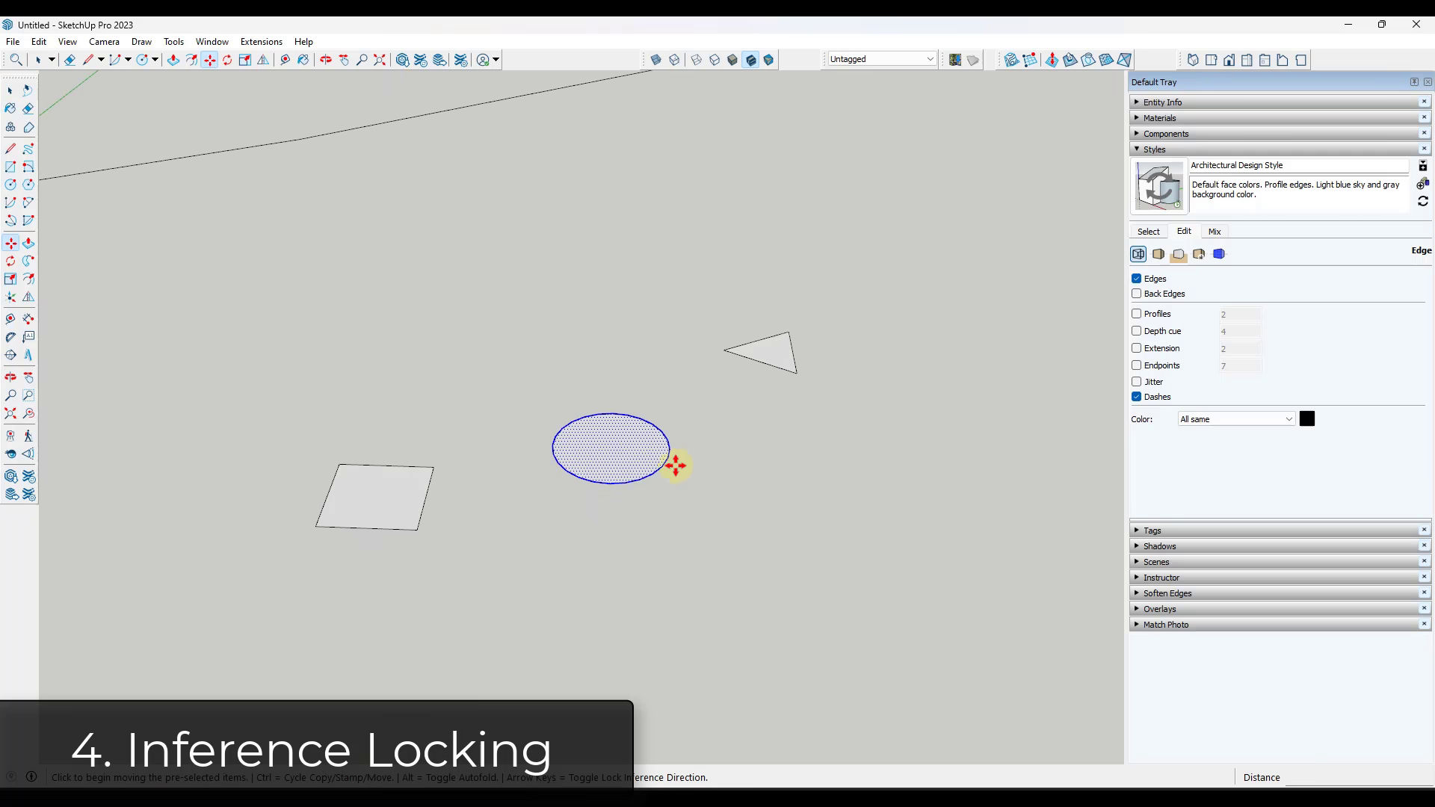
pyautogui.click(635, 448)
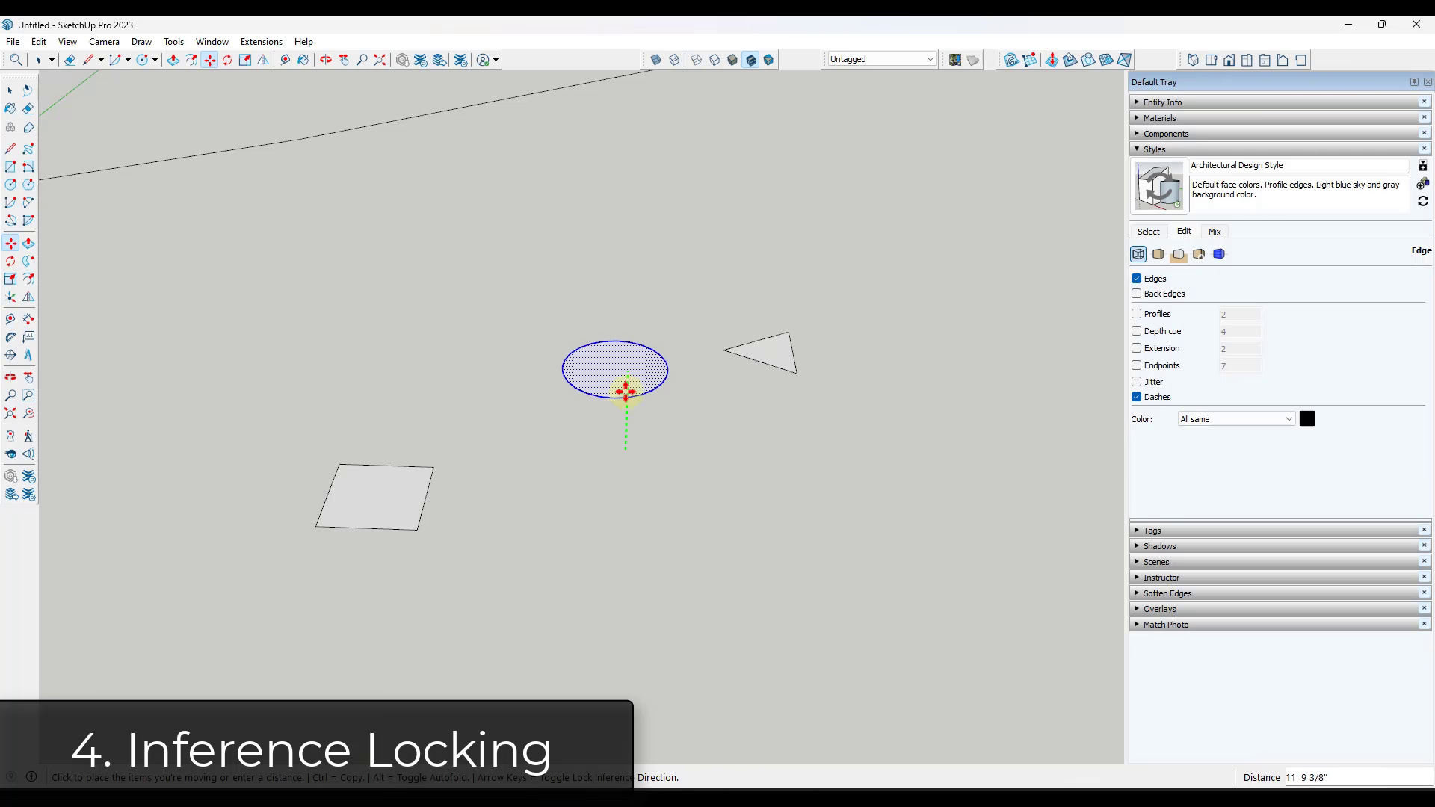
pyautogui.press('Right')
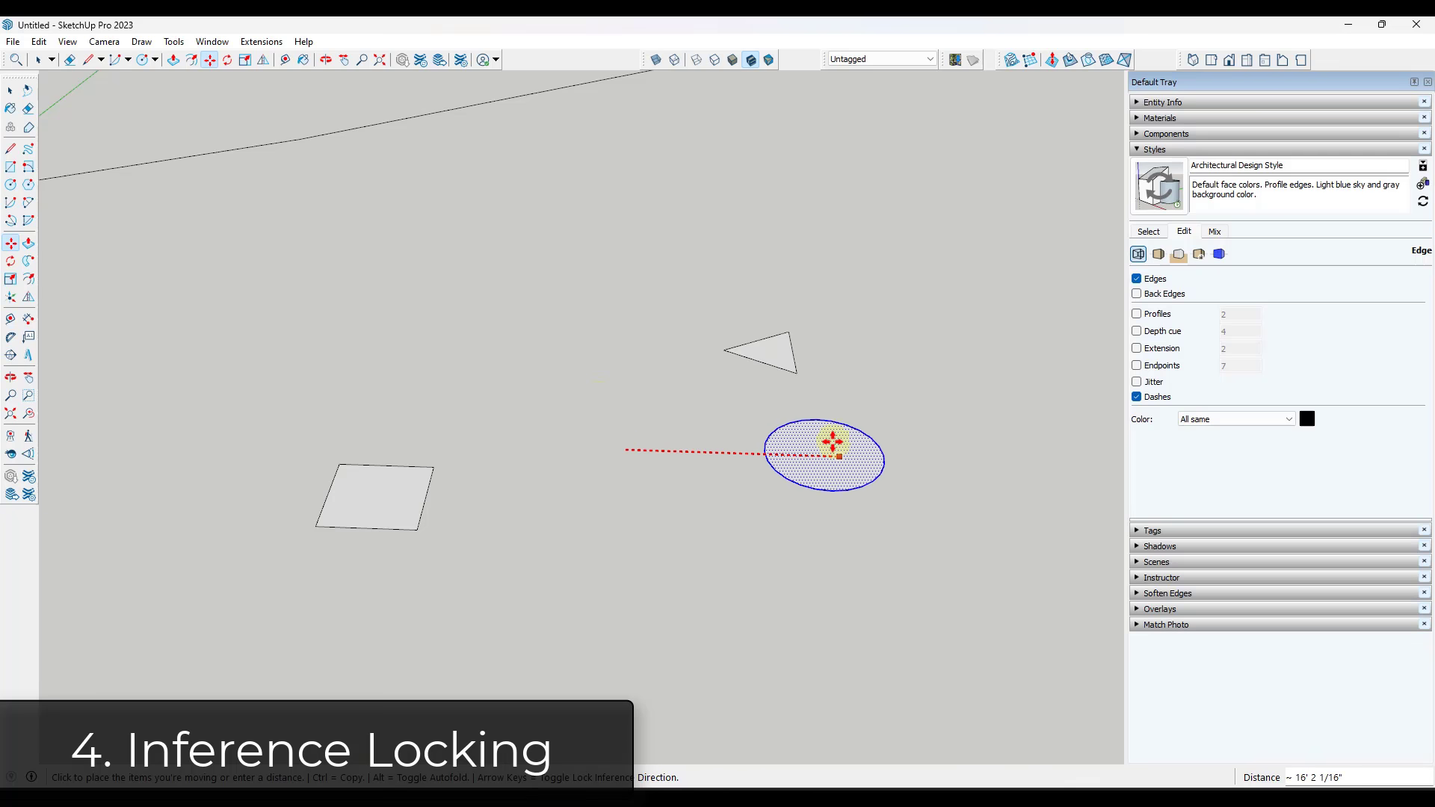
pyautogui.press('Up')
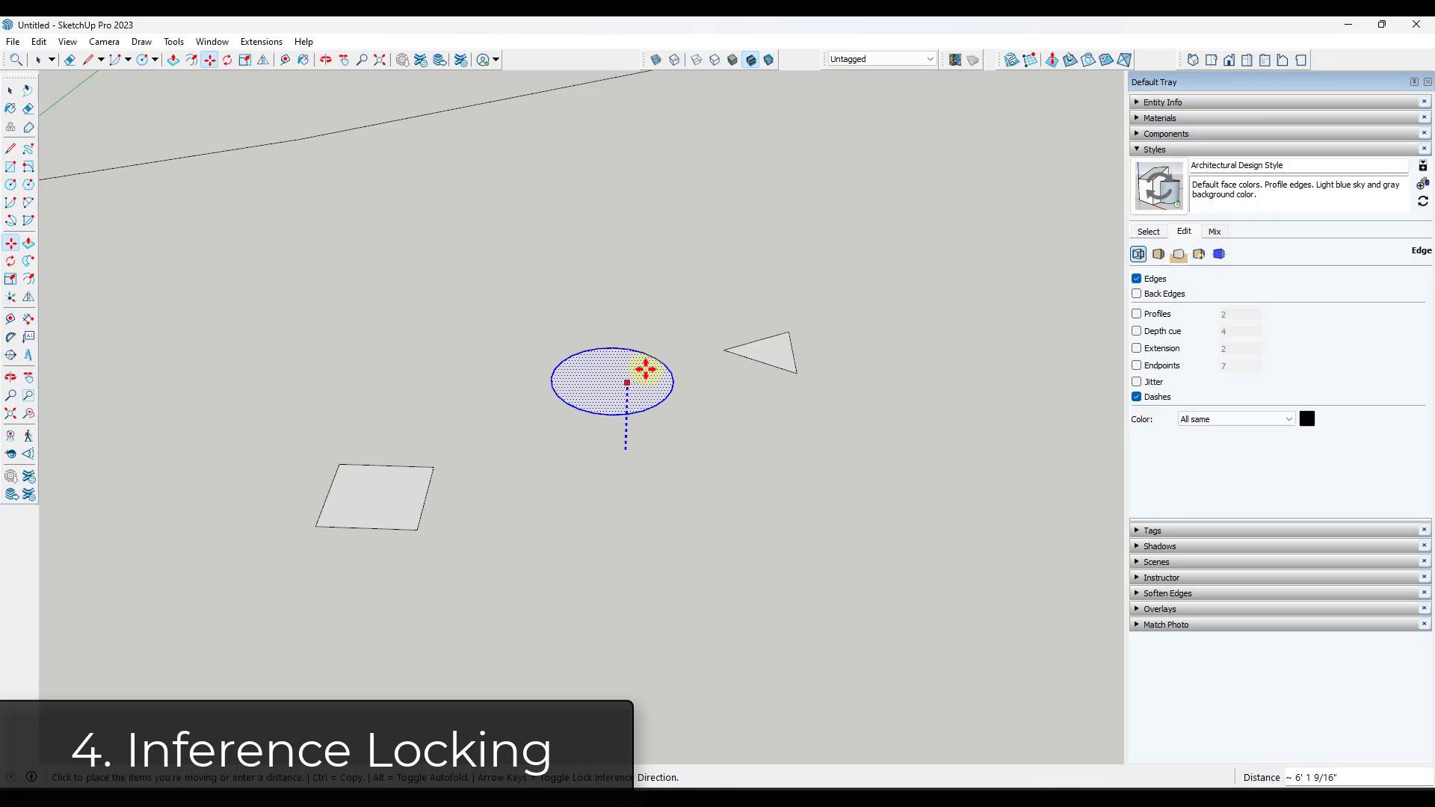
pyautogui.press('space')
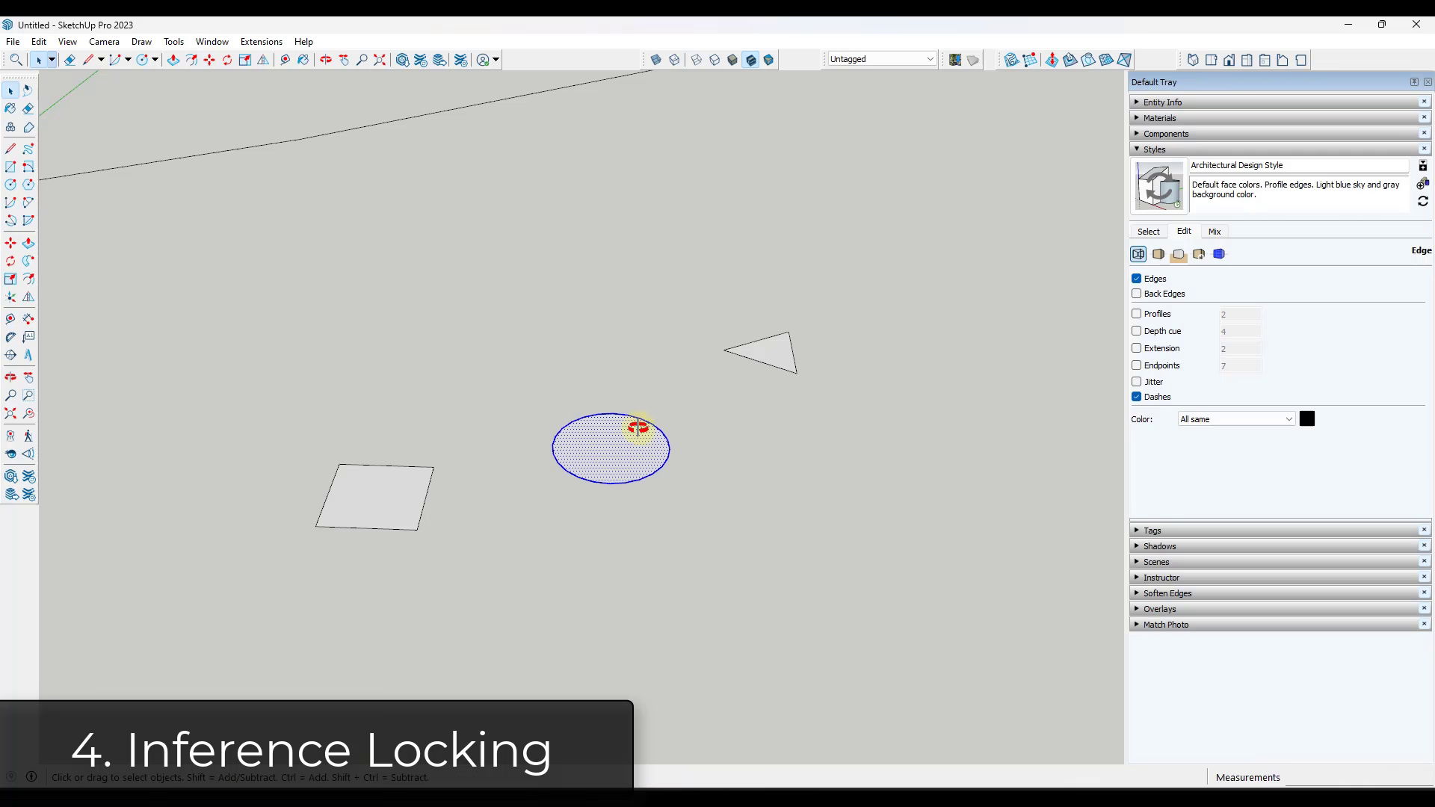
pyautogui.press('m')
pyautogui.click(609, 480)
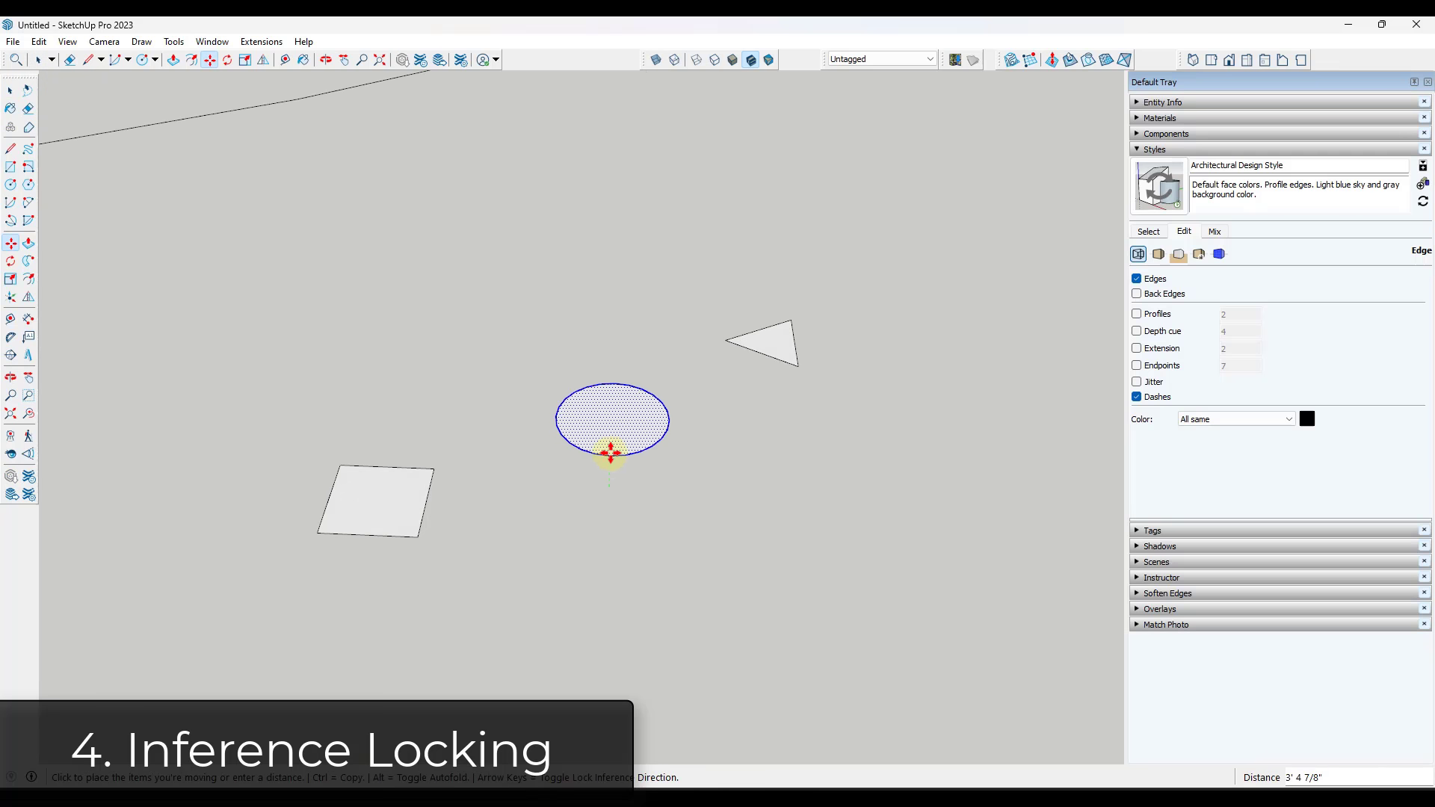
pyautogui.press('Escape')
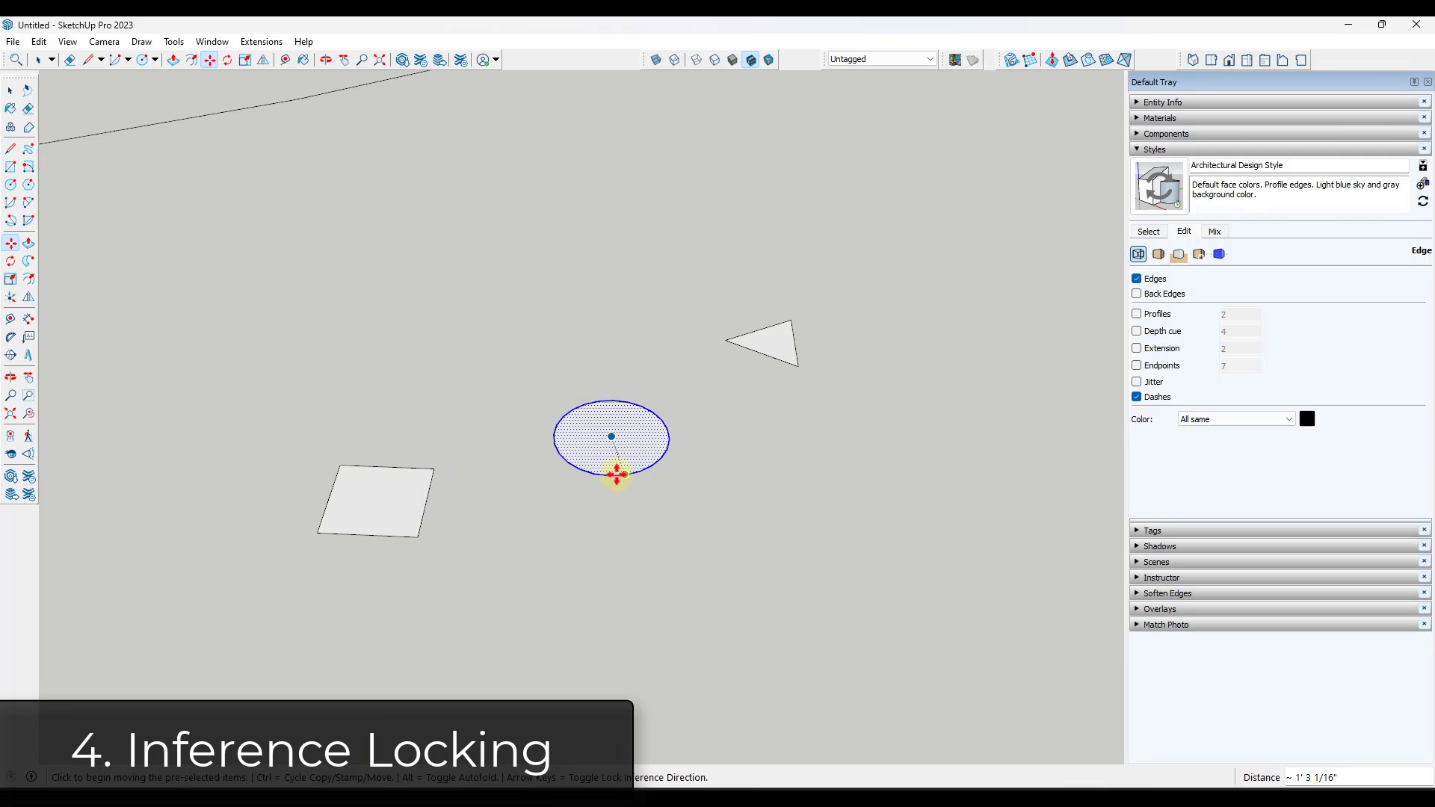
# Move the circle along the green axis level with the triangle's point, then start moving the triangle.
pyautogui.click(617, 475)
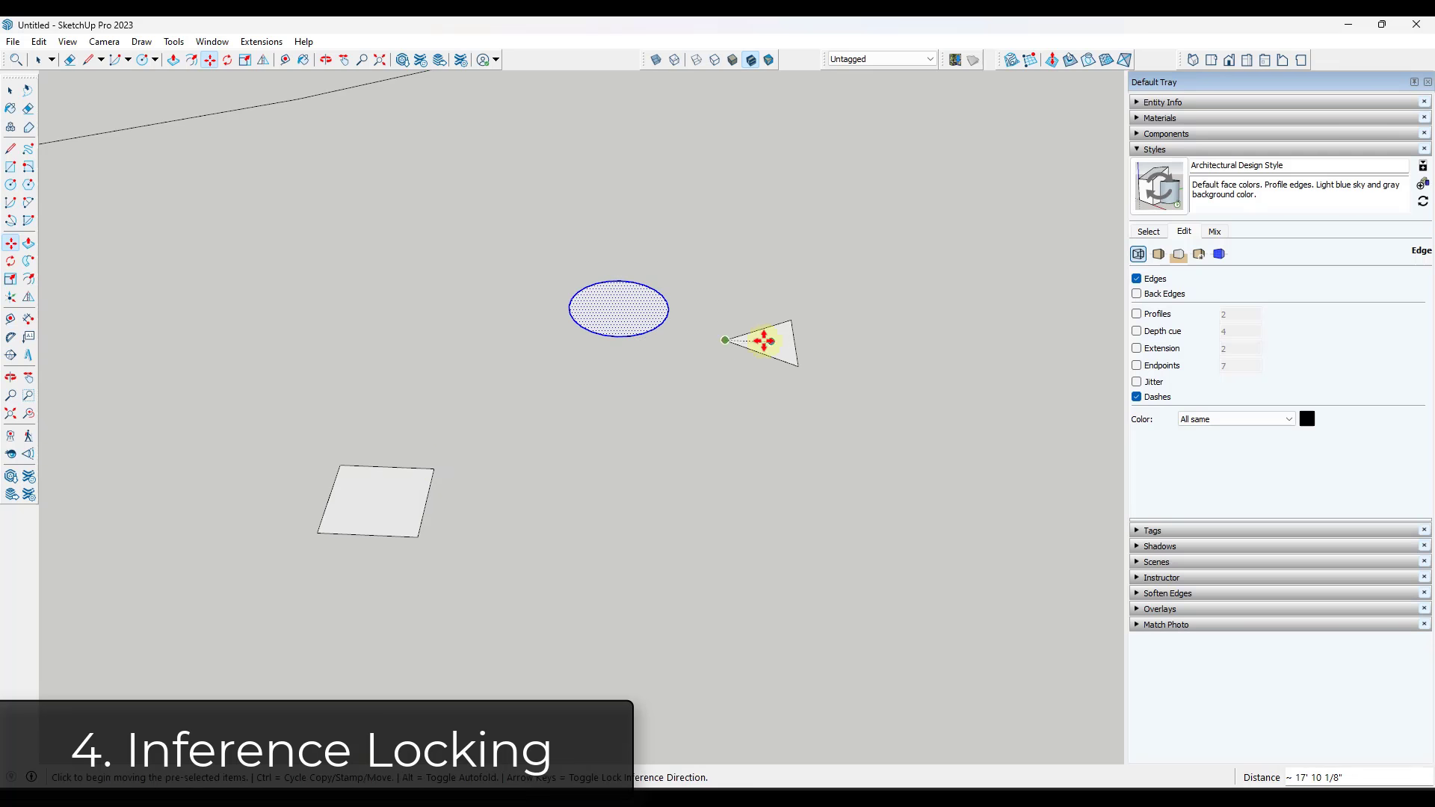
pyautogui.press('space')
pyautogui.click(773, 348)
pyautogui.press('m')
pyautogui.click(792, 363)
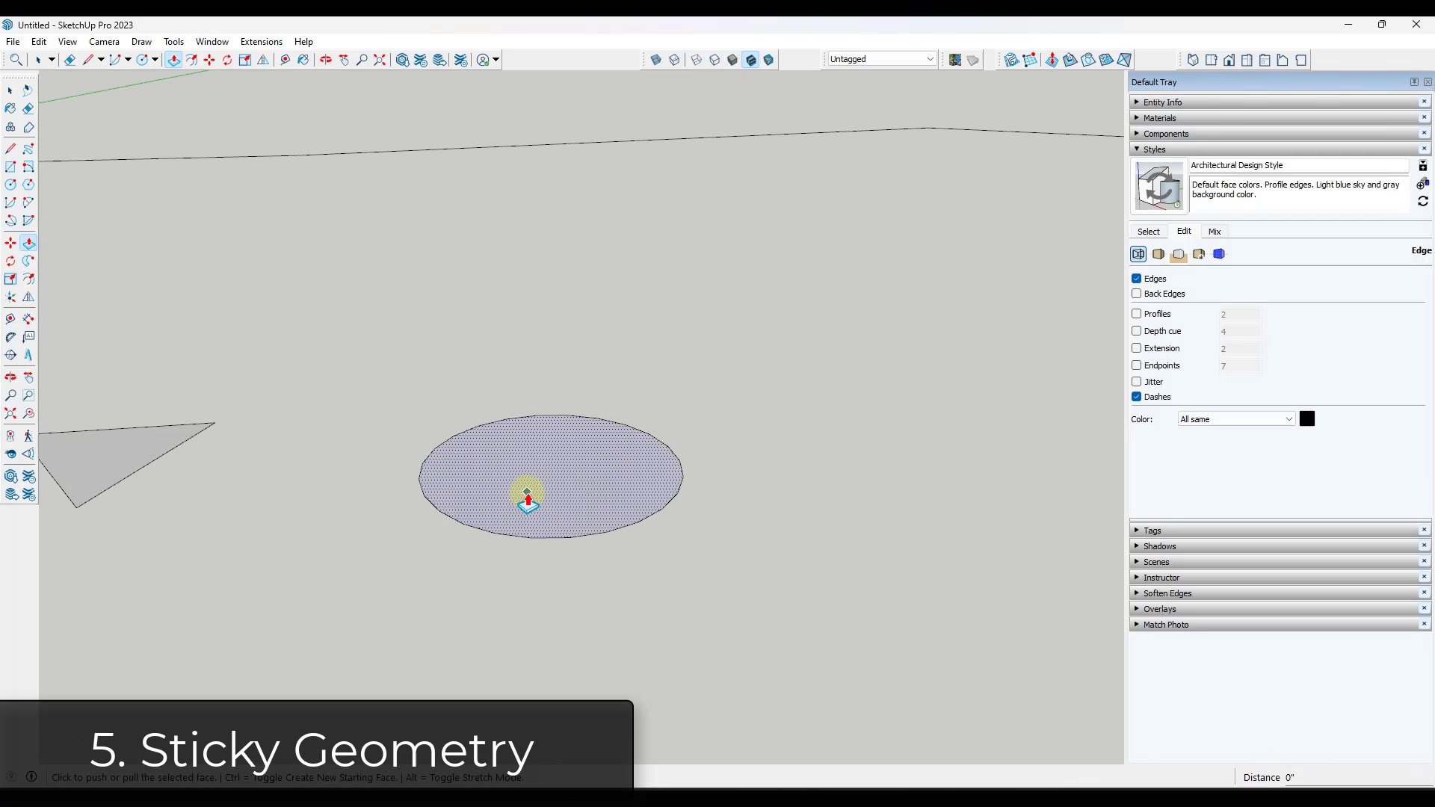
# Push/Pull the circle upward in several stacked bands to build a banded cylinder.
pyautogui.click(528, 495)
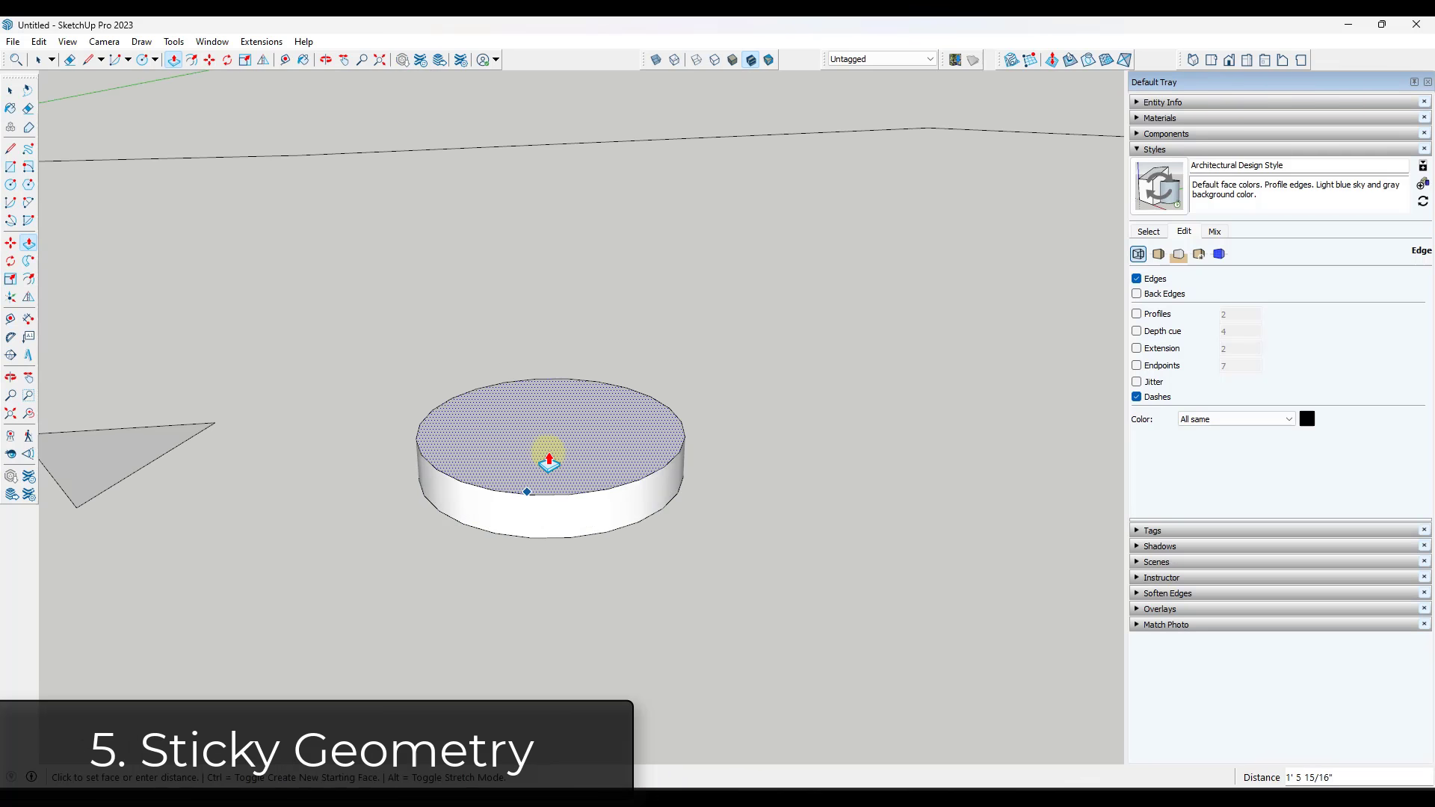
pyautogui.click(587, 441)
pyautogui.click(586, 441)
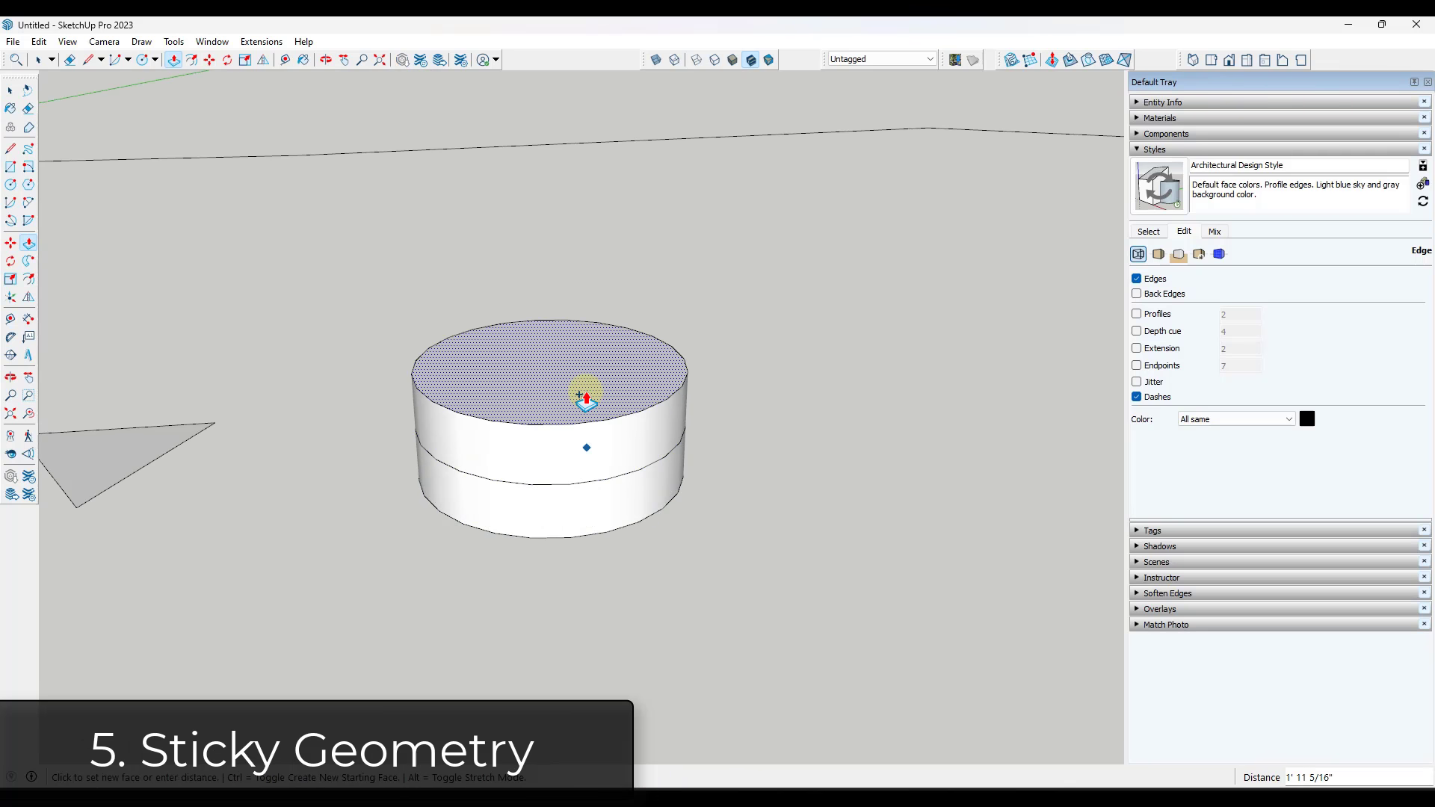
pyautogui.click(600, 402)
pyautogui.click(595, 394)
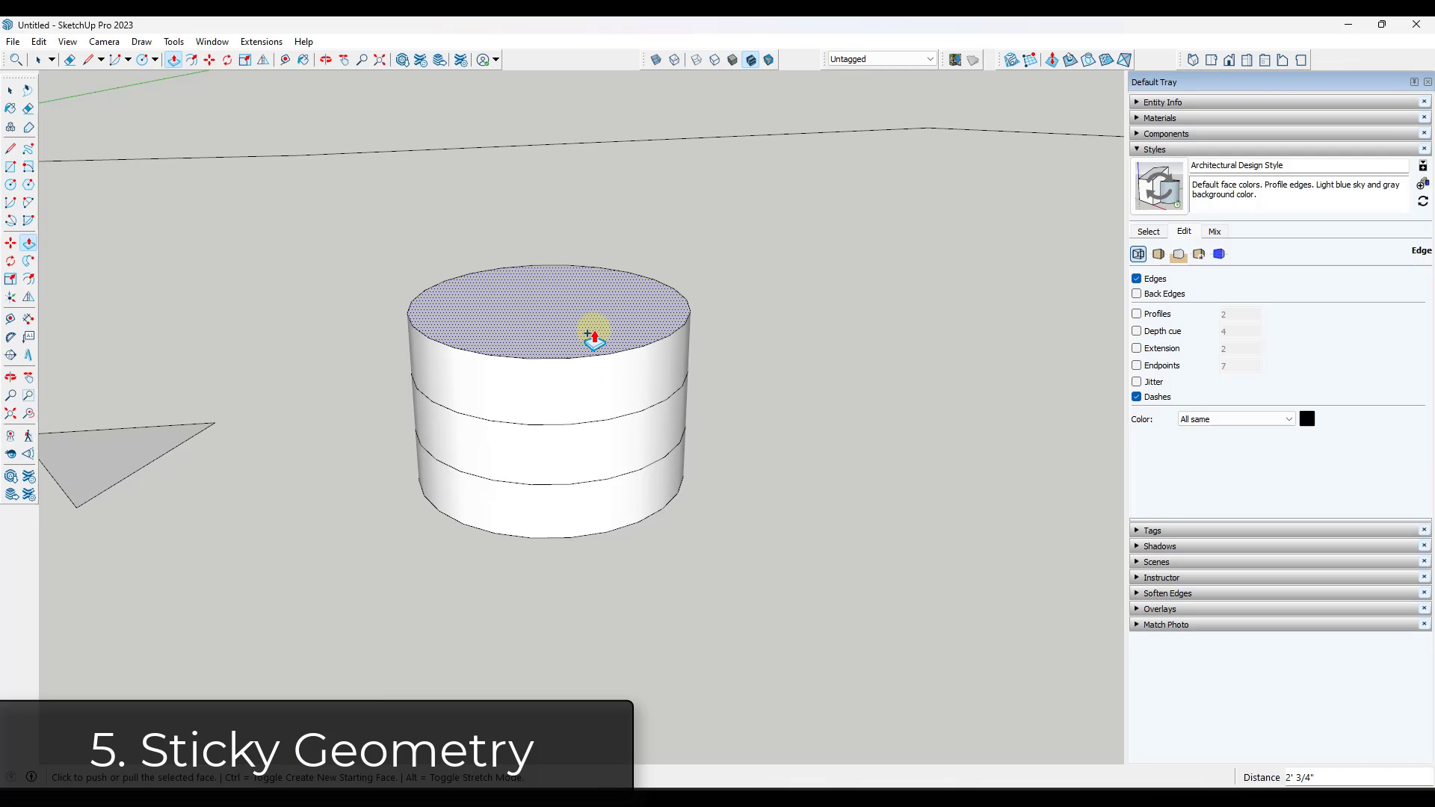
pyautogui.click(574, 265)
pyautogui.click(572, 263)
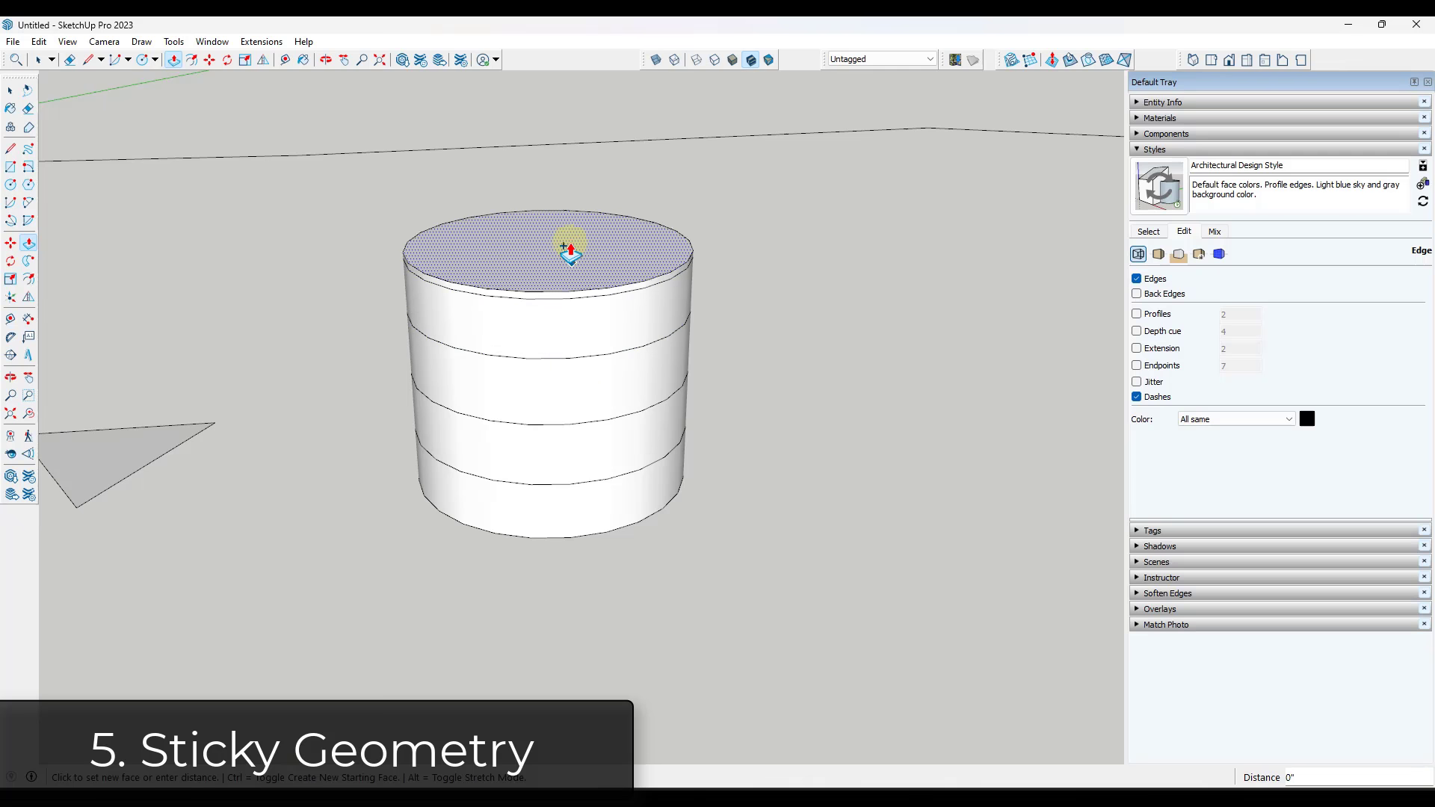
pyautogui.click(570, 218)
pyautogui.press('space')
# Scale a middle edge ring inward into an hourglass and shrink the upper ring to taper the top.
pyautogui.click(589, 410)
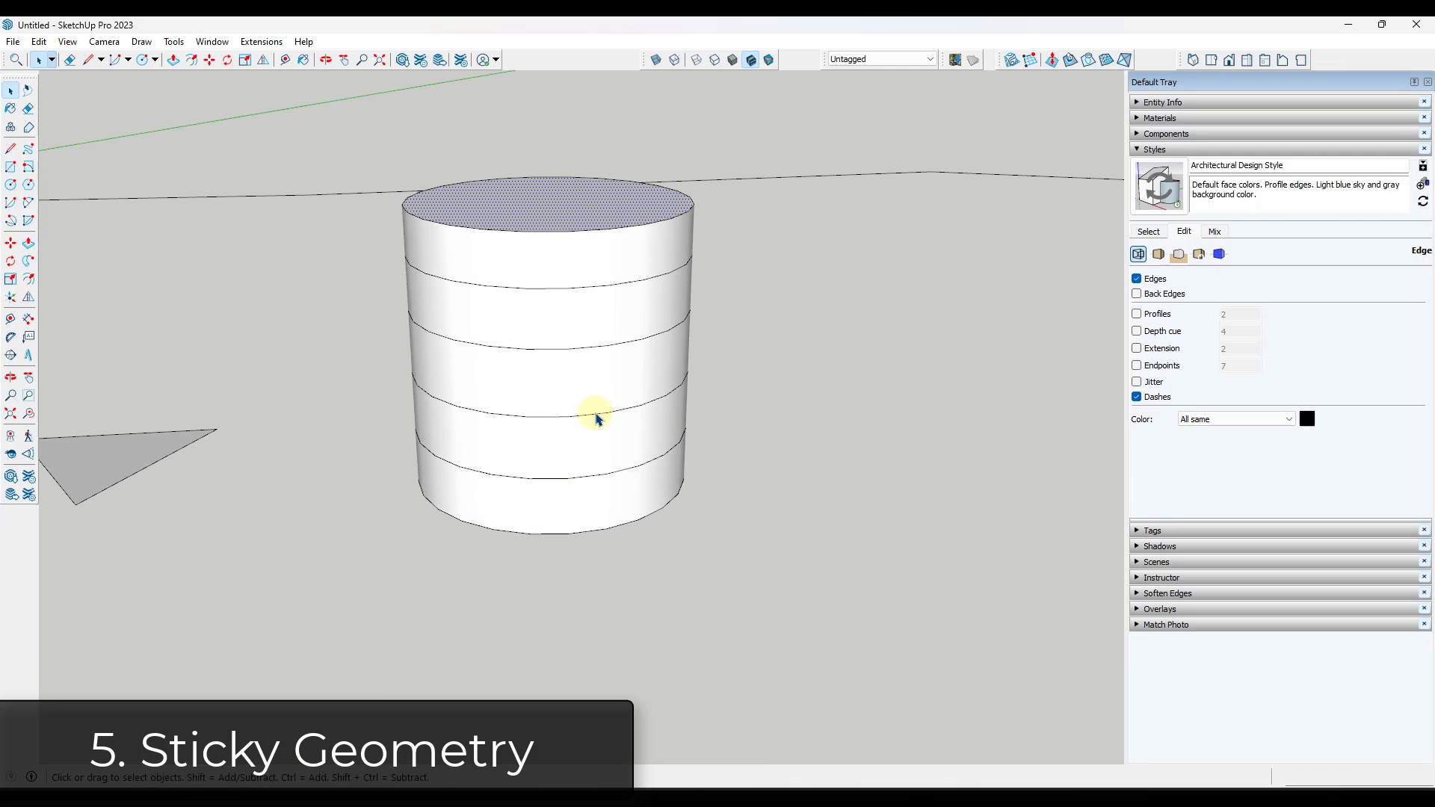
pyautogui.click(601, 415)
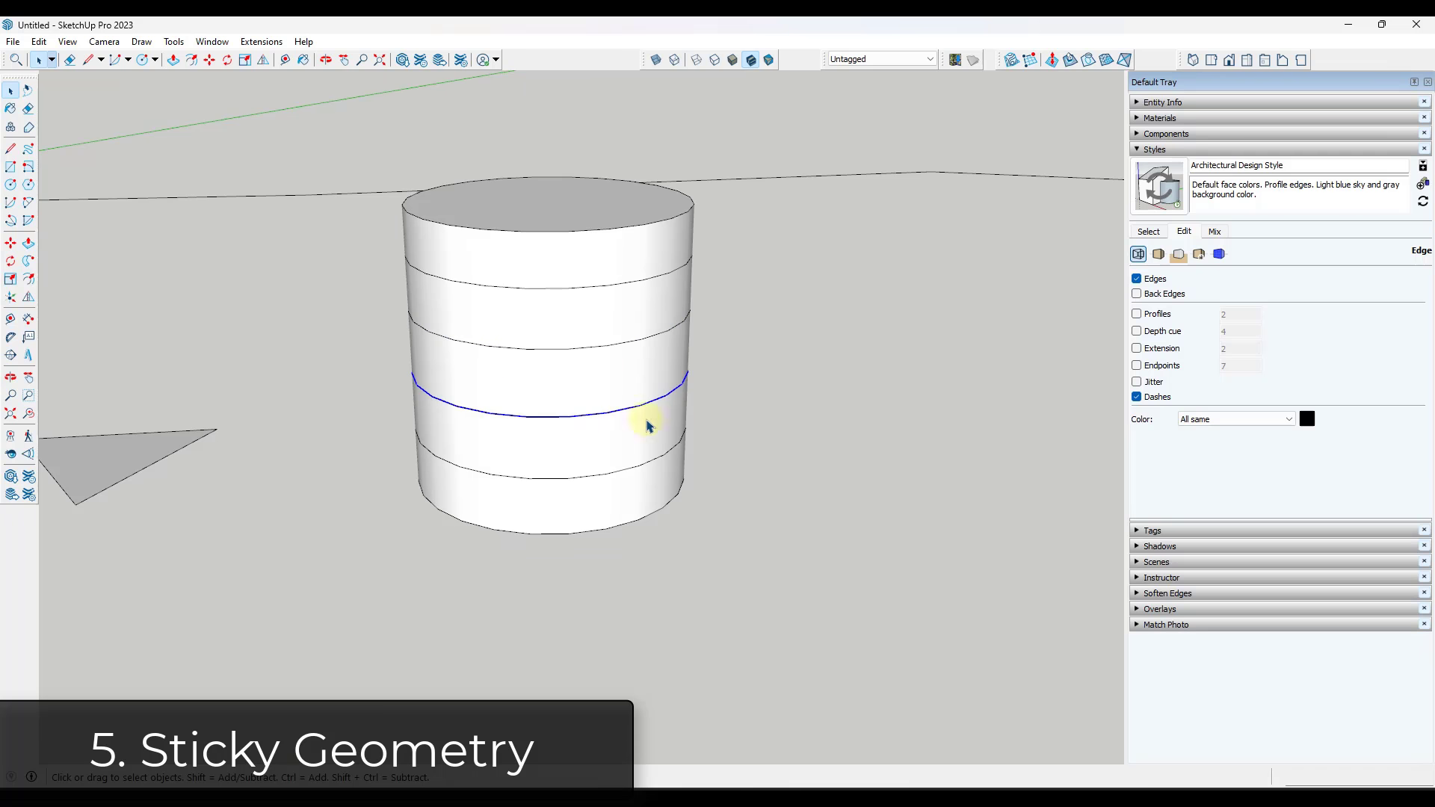
pyautogui.press('s')
pyautogui.moveTo(635, 434); pyautogui.dragTo(608, 413)
pyautogui.press('space')
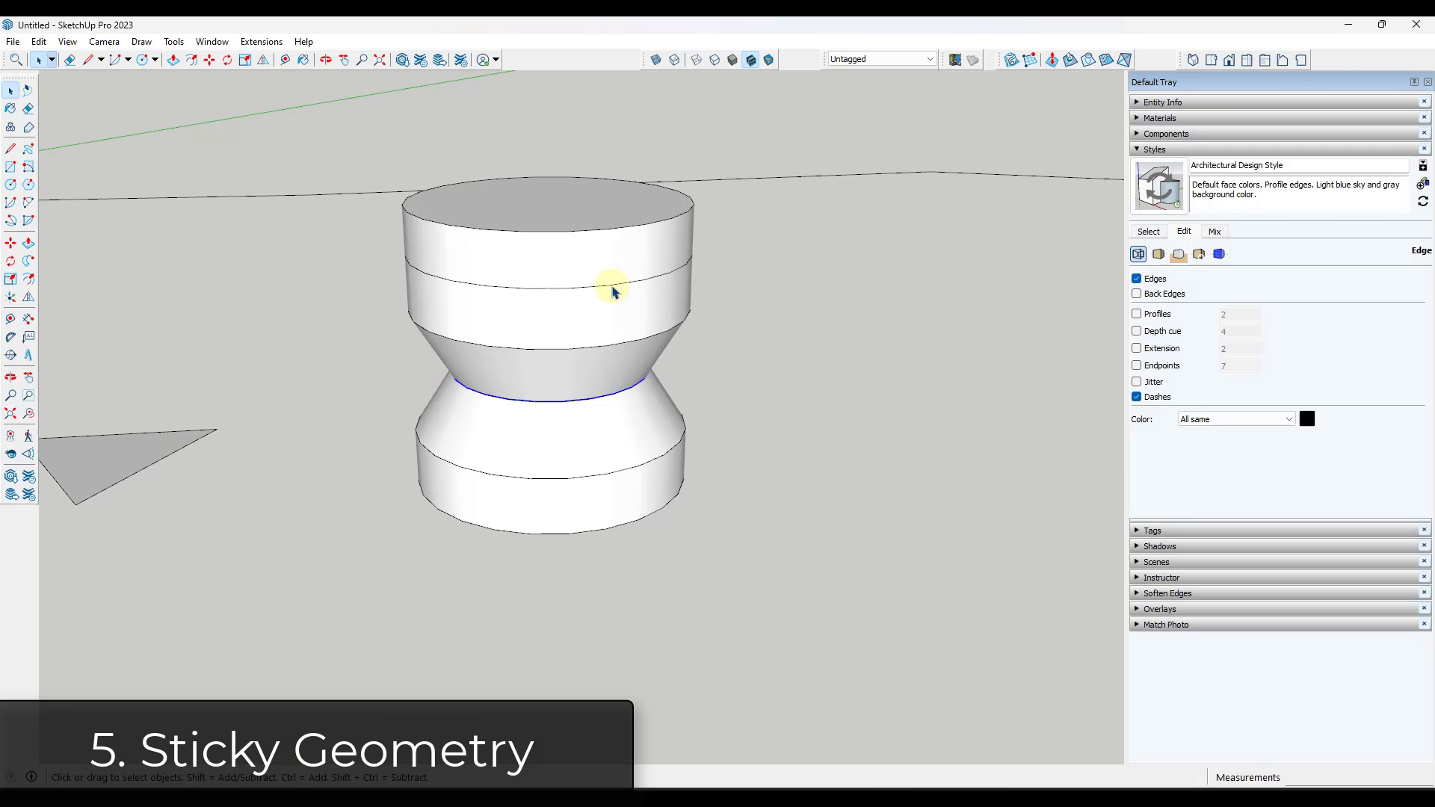
pyautogui.press('s')
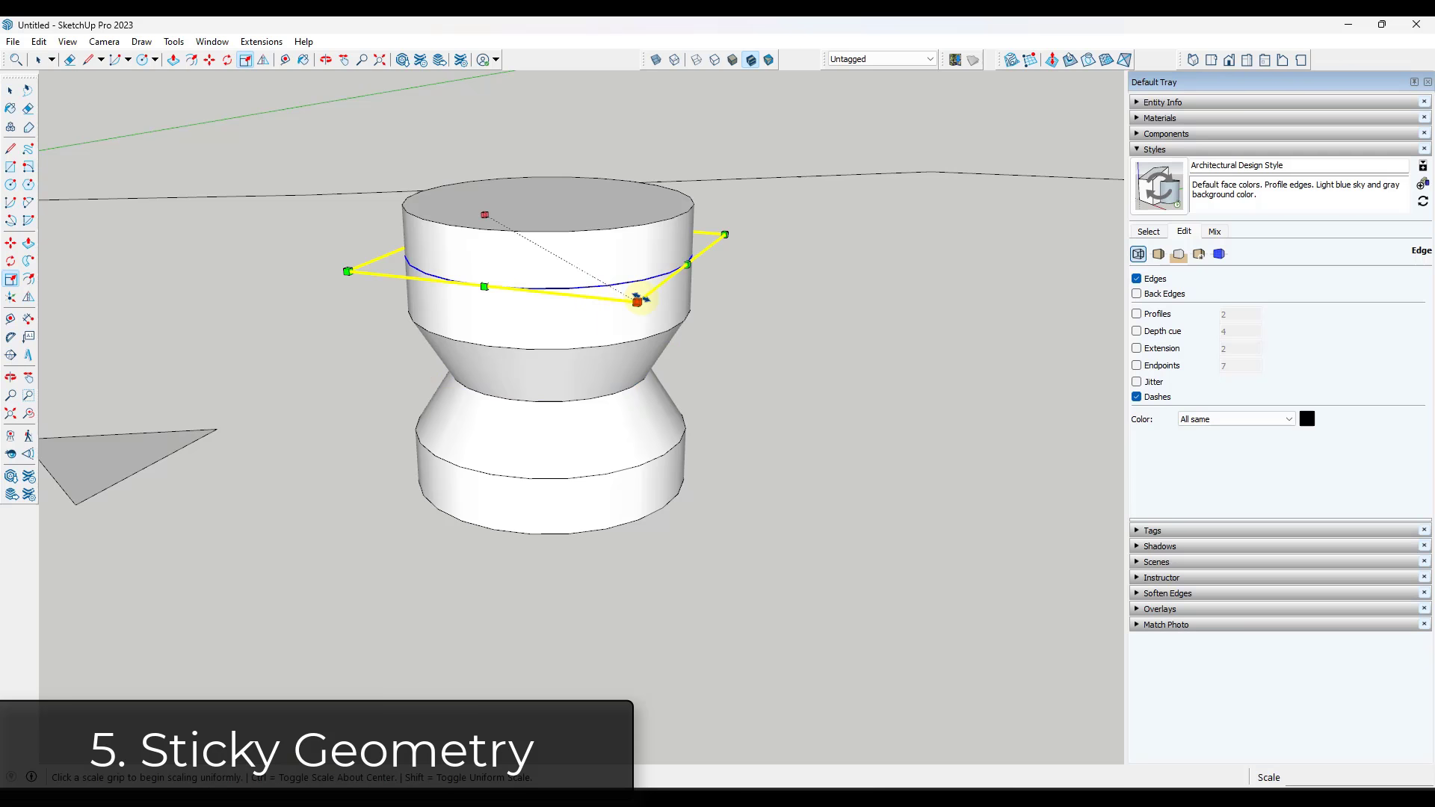
pyautogui.moveTo(637, 302); pyautogui.dragTo(603, 279)
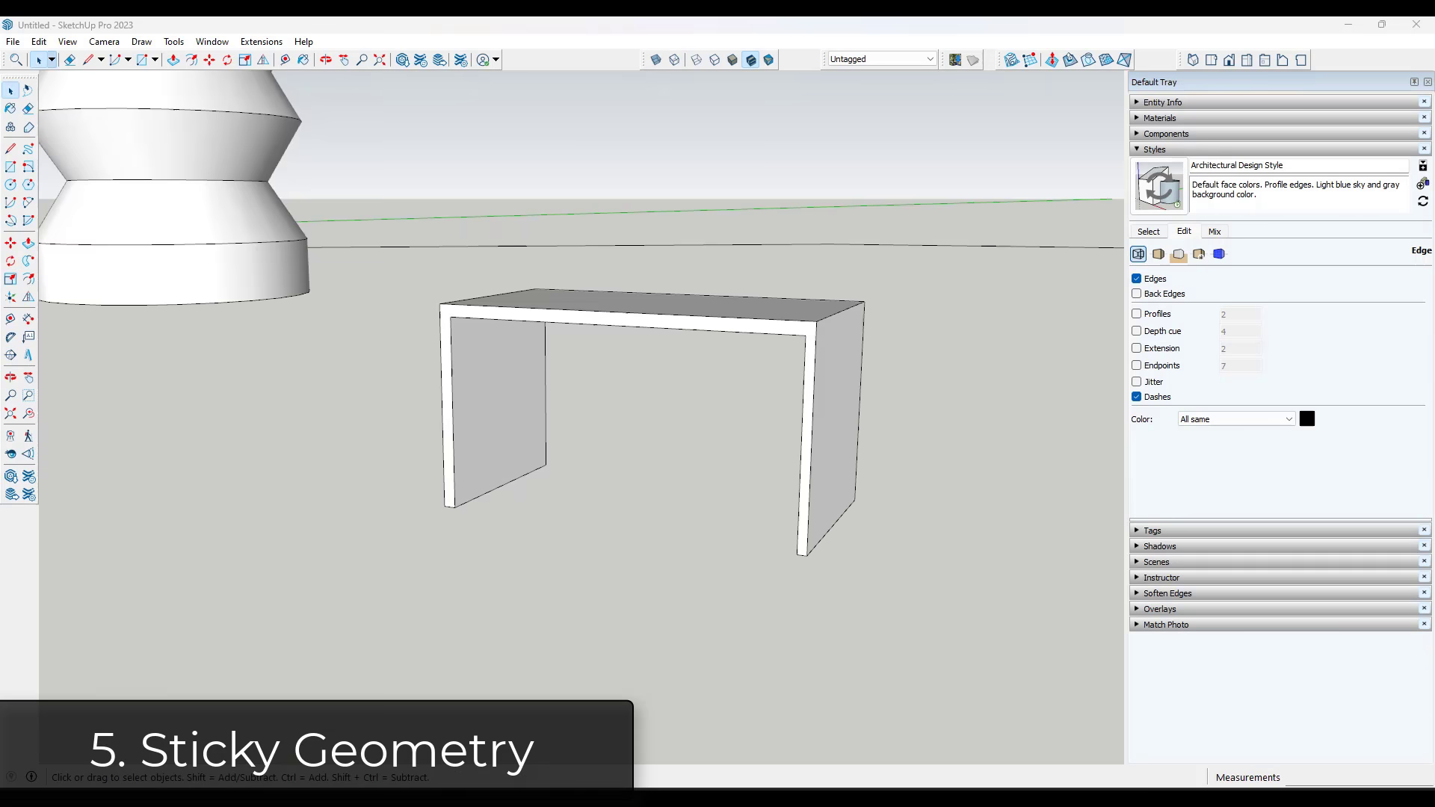
# Select the table's right leg and start moving it inward.
pyautogui.moveTo(654, 411); pyautogui.dragTo(778, 284, button='middle')
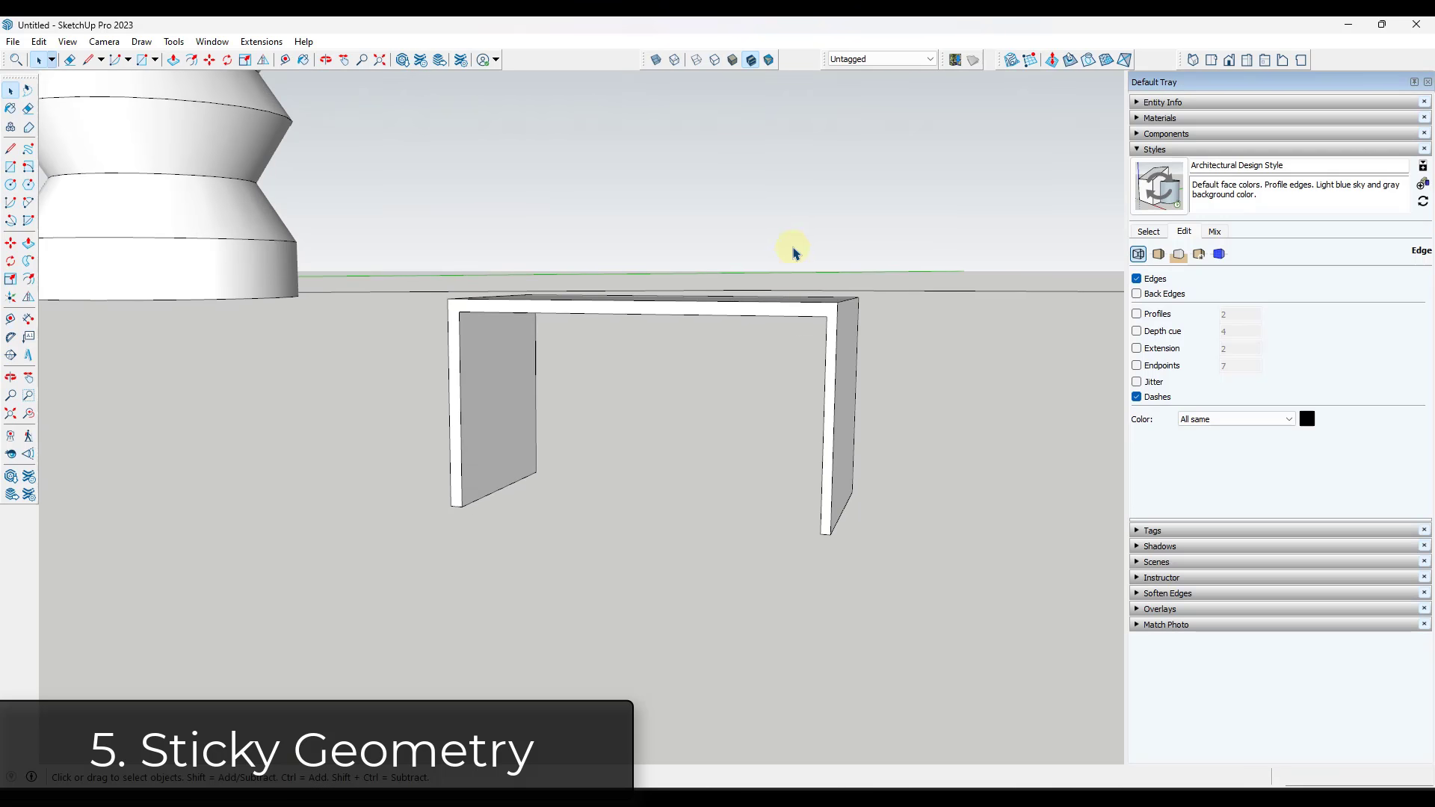
pyautogui.moveTo(791, 247); pyautogui.dragTo(912, 566)
pyautogui.press('m')
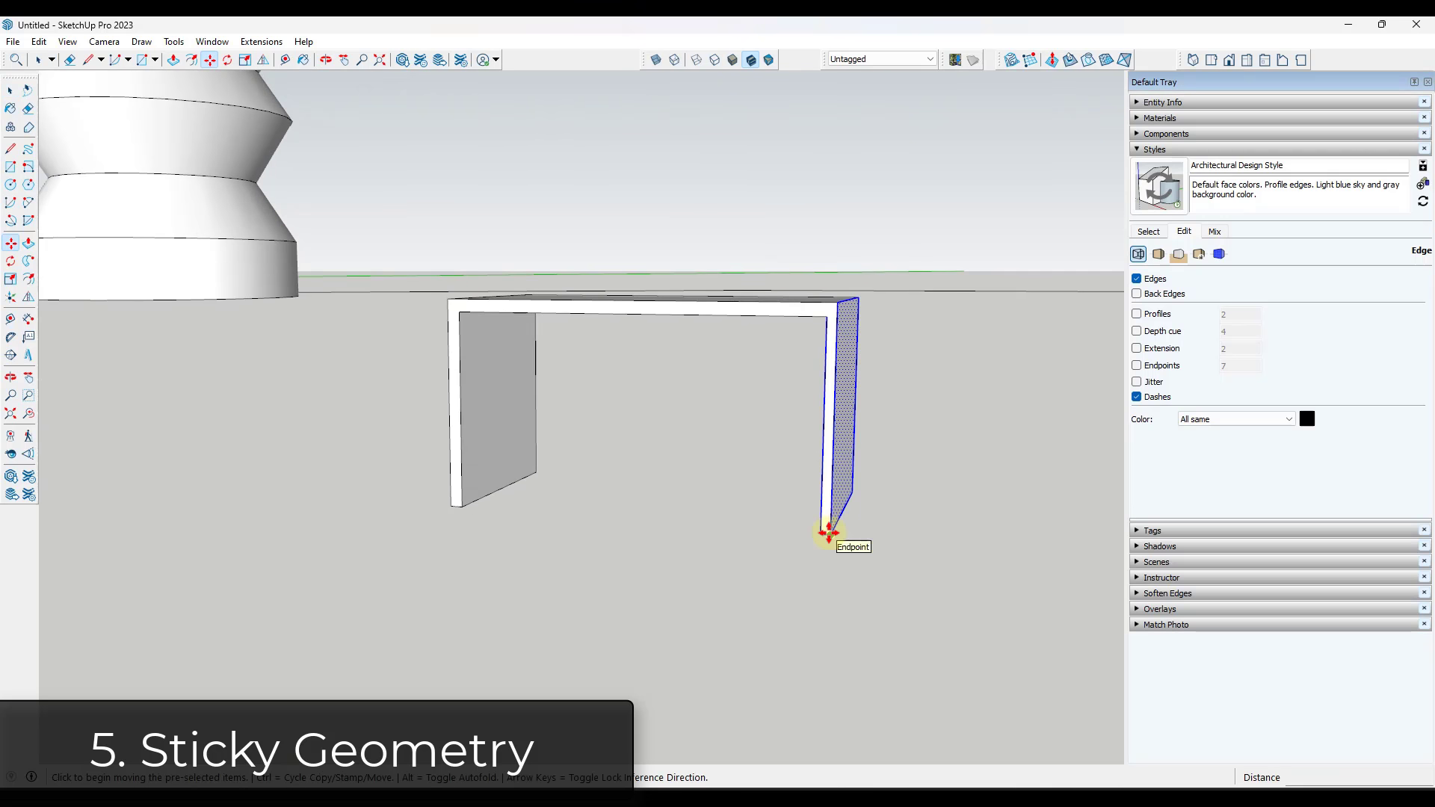
pyautogui.click(829, 533)
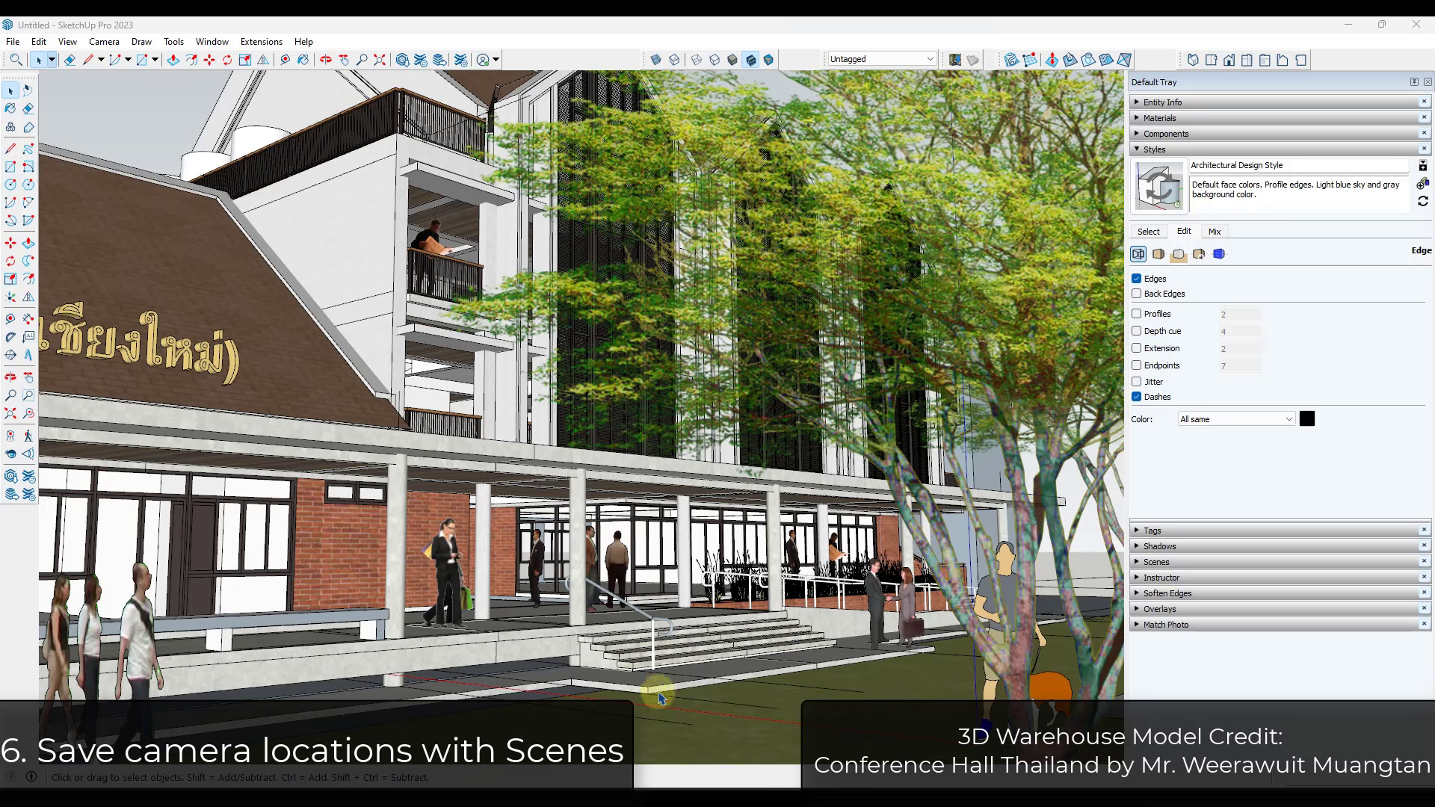
# Zoom into the conference hall and turn the camera with Look Around toward the window wall.
pyautogui.scroll(10, 764, 643)
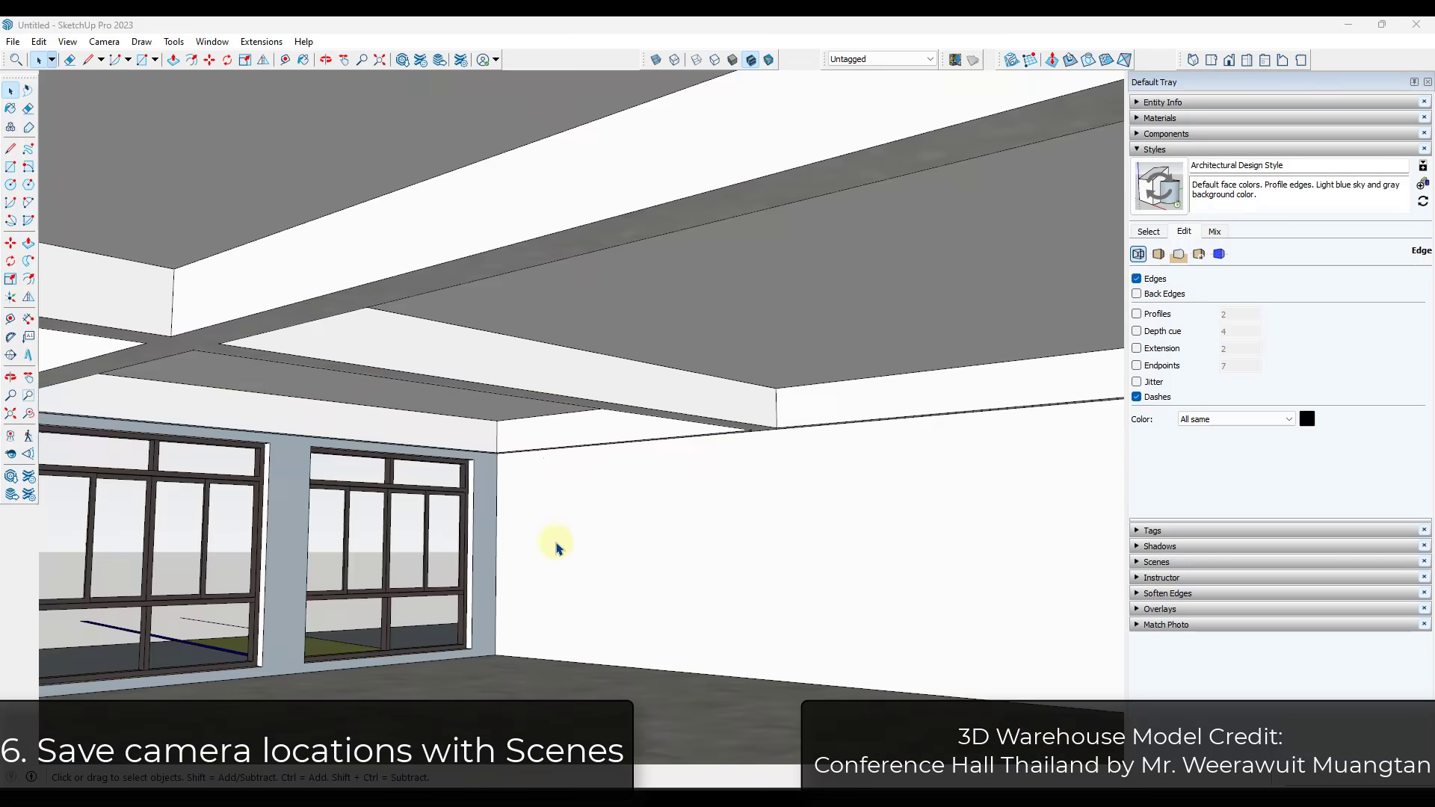
pyautogui.scroll(5, 509, 609)
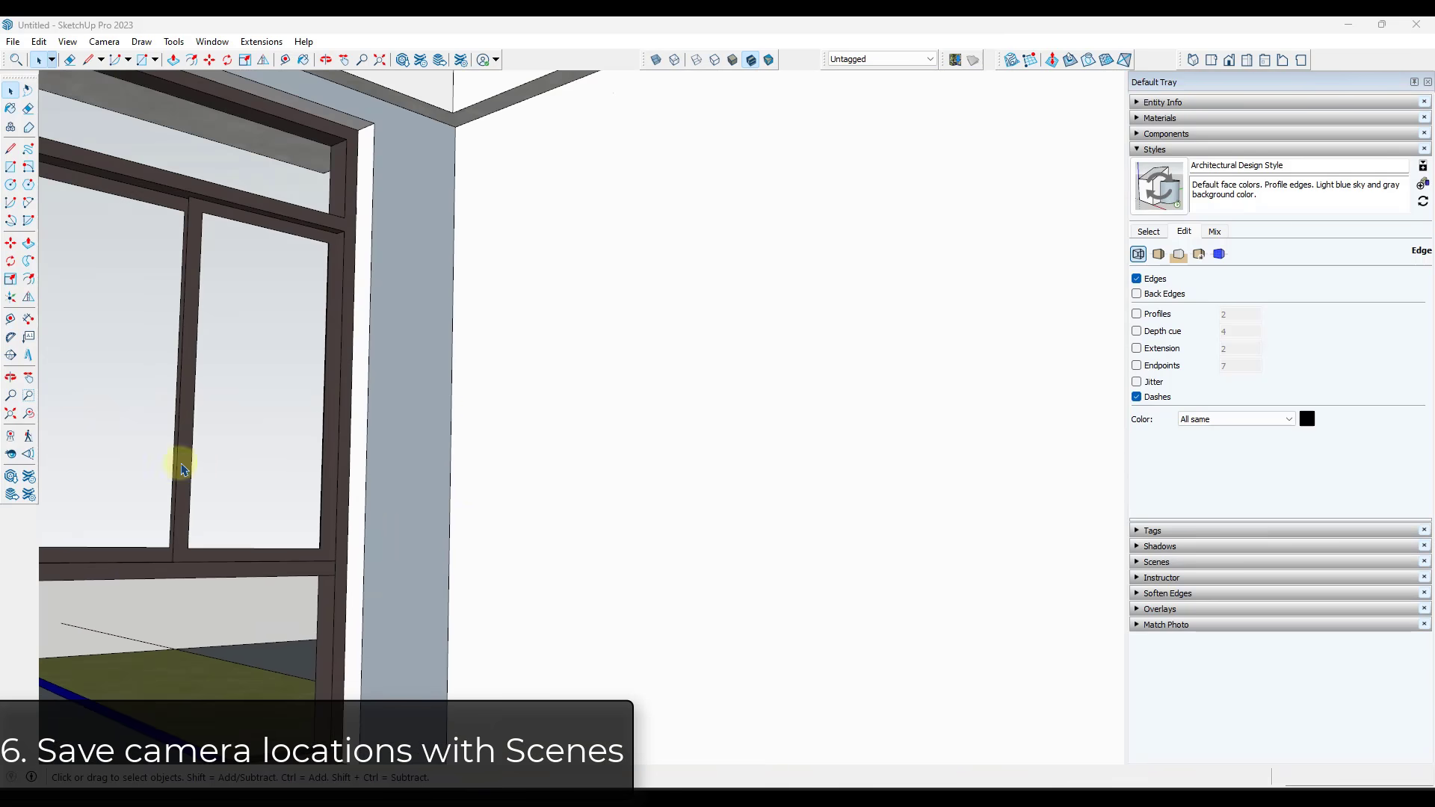
pyautogui.click(10, 454)
pyautogui.moveTo(618, 468); pyautogui.dragTo(451, 517)
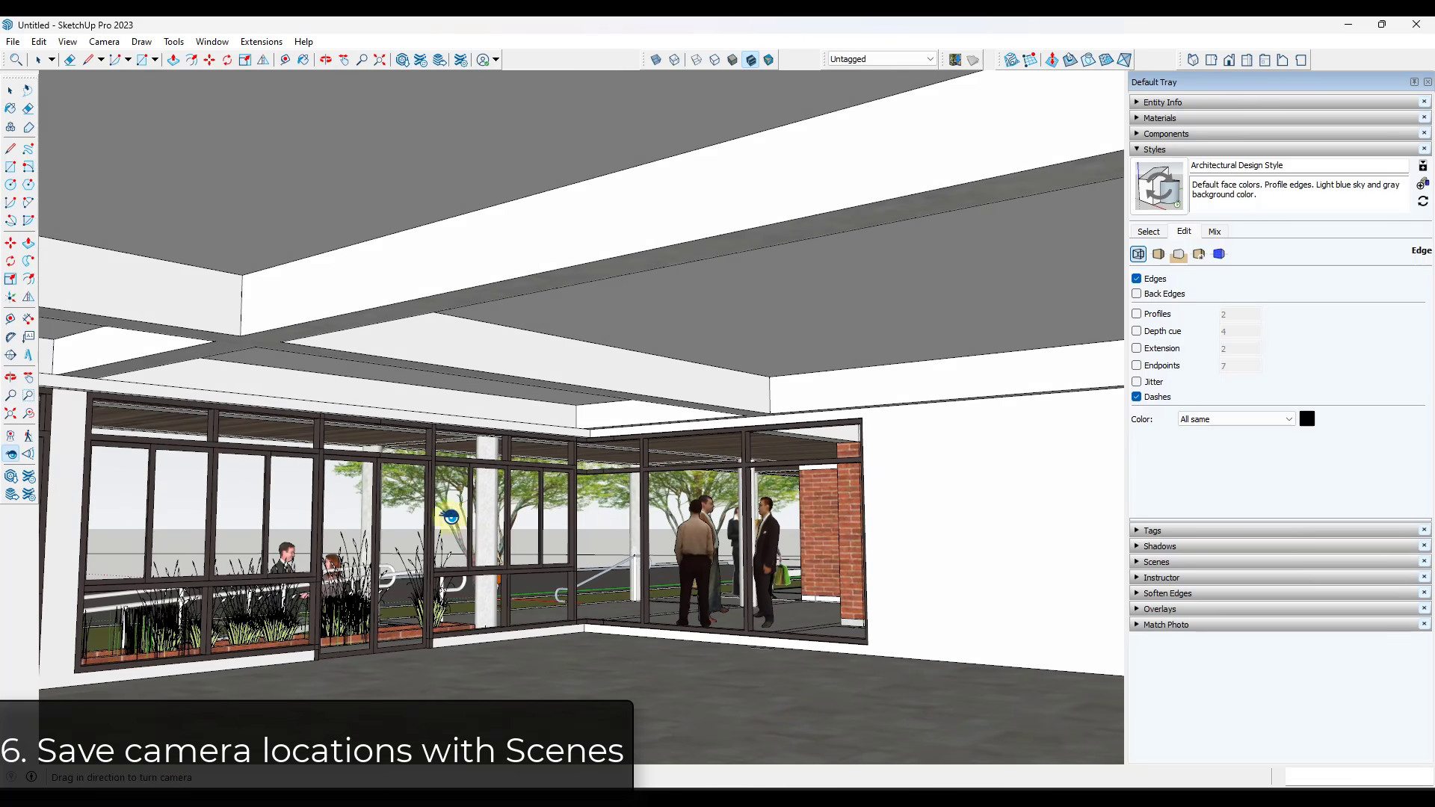
# Add this view as Scene 1, zoom extents, then return to the Scene 1 view.
pyautogui.click(67, 41)
pyautogui.moveTo(109, 320)
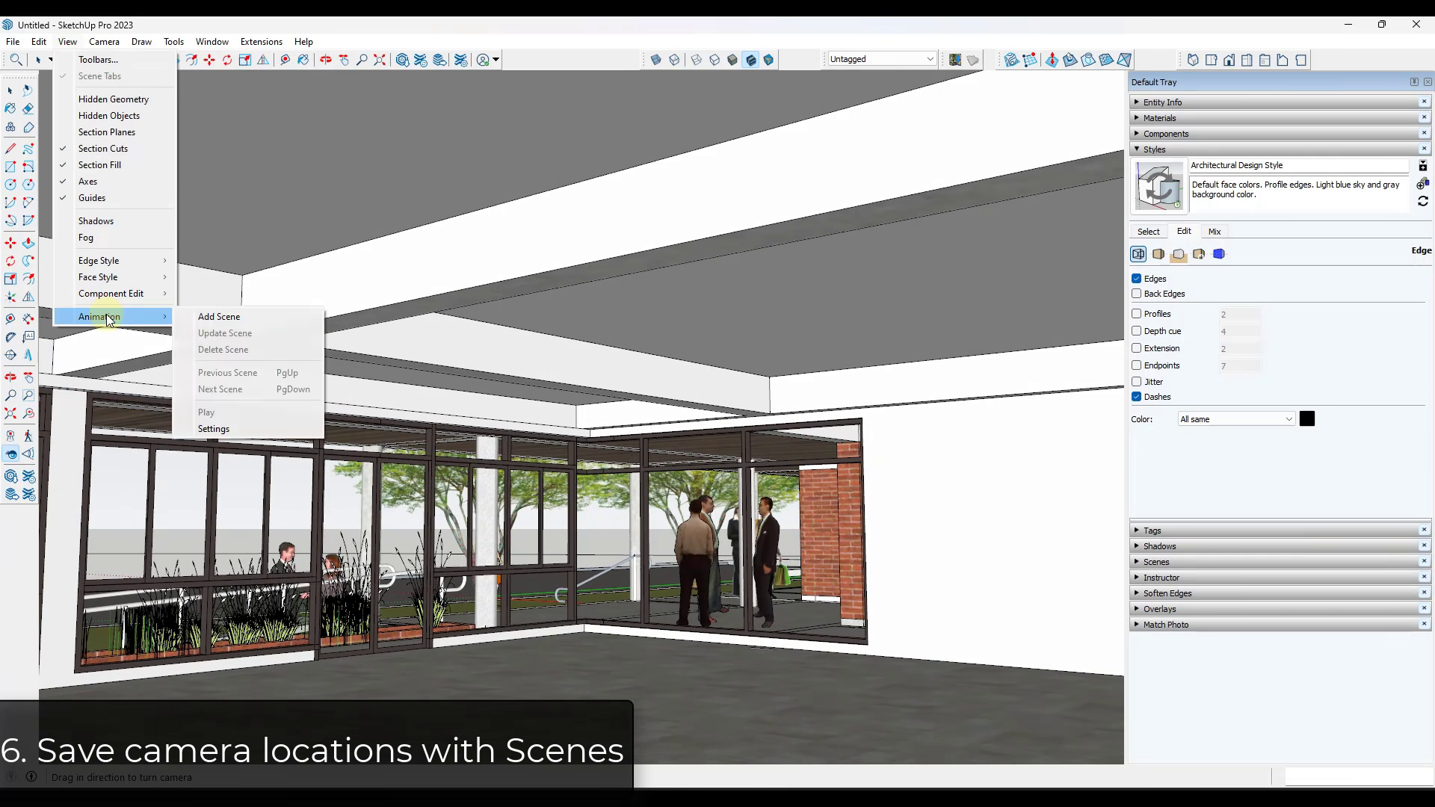
pyautogui.click(212, 319)
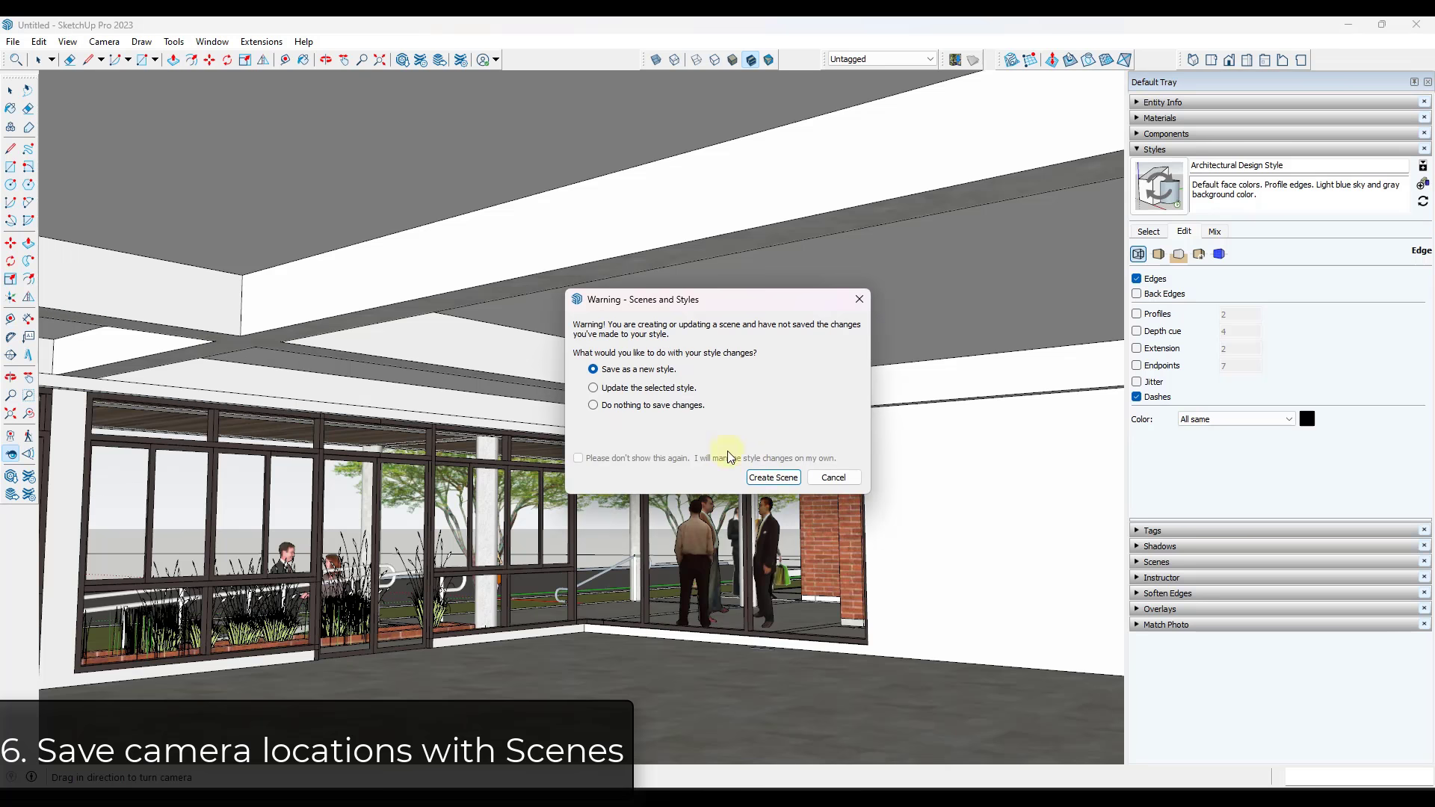
pyautogui.click(774, 477)
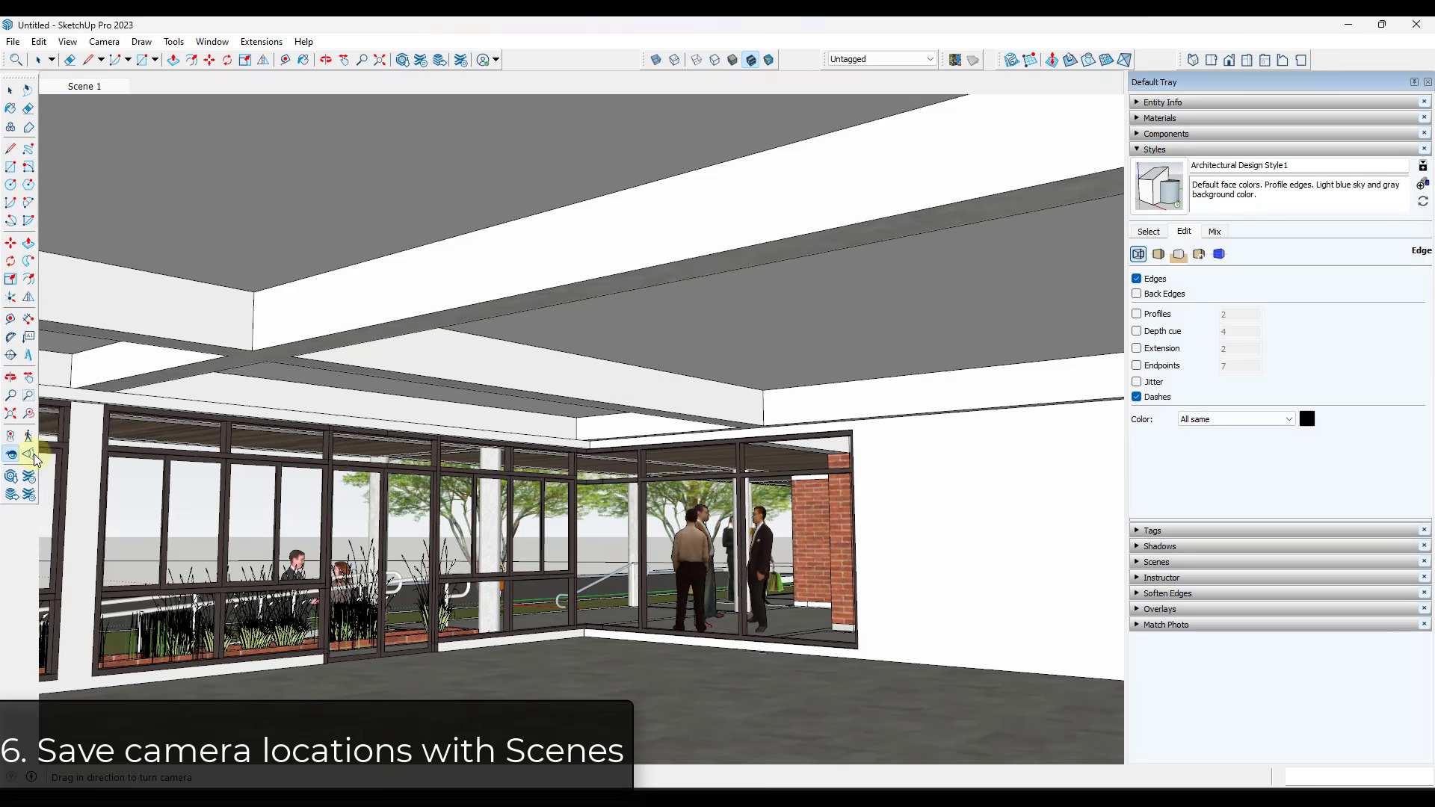
pyautogui.click(13, 415)
pyautogui.click(91, 92)
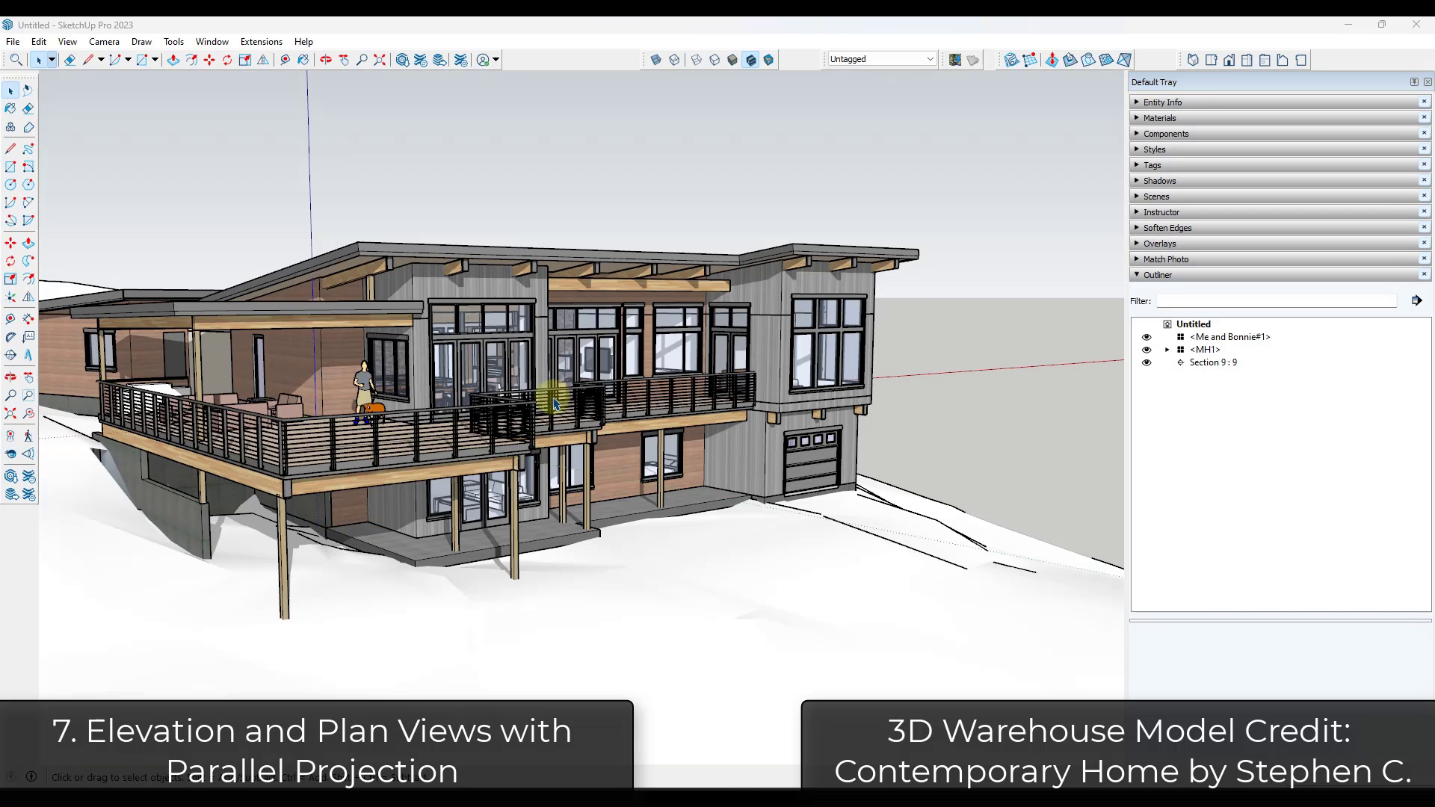
# Save the Front view in Parallel Projection as the Elevation scene.
pyautogui.click(1229, 61)
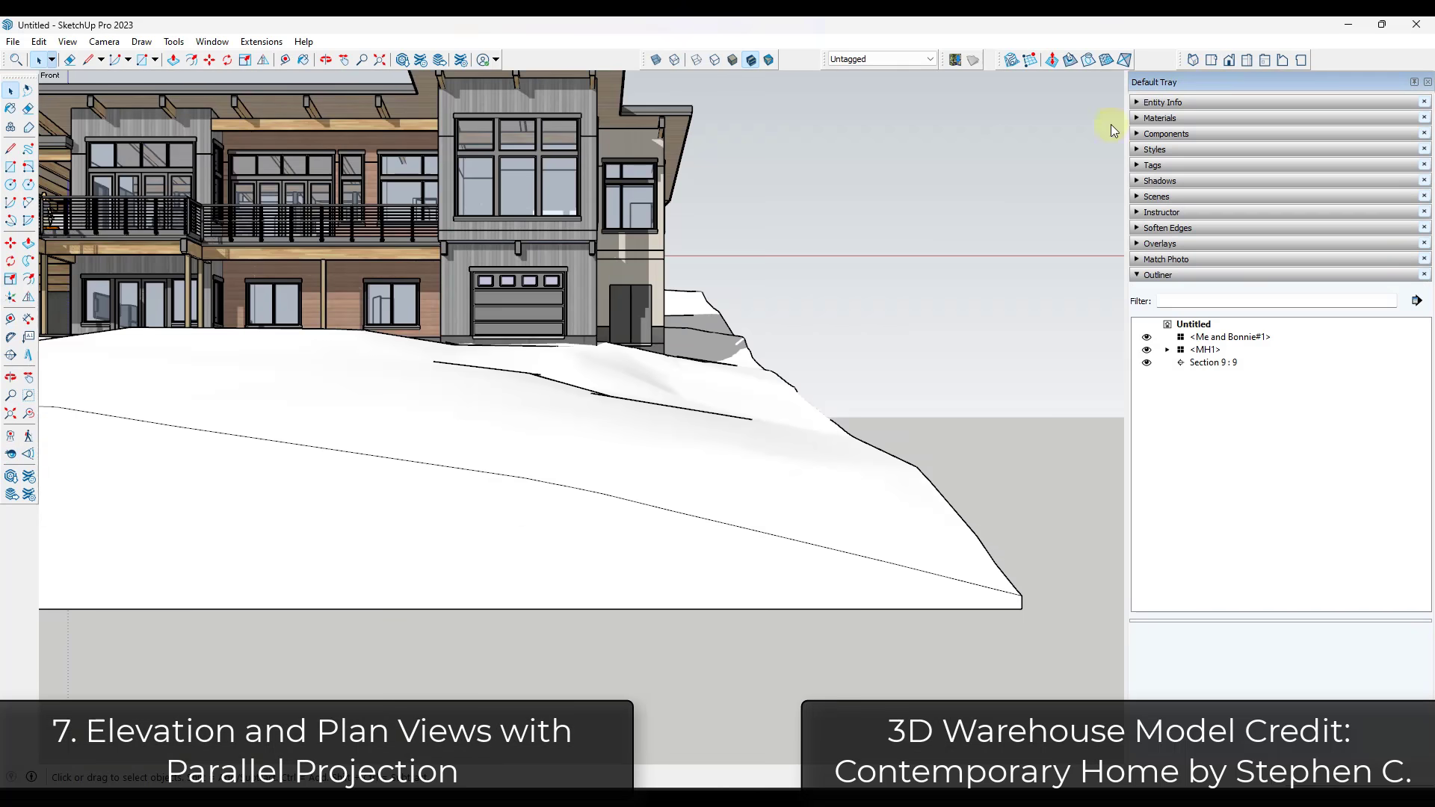
pyautogui.scroll(4, 217, 210)
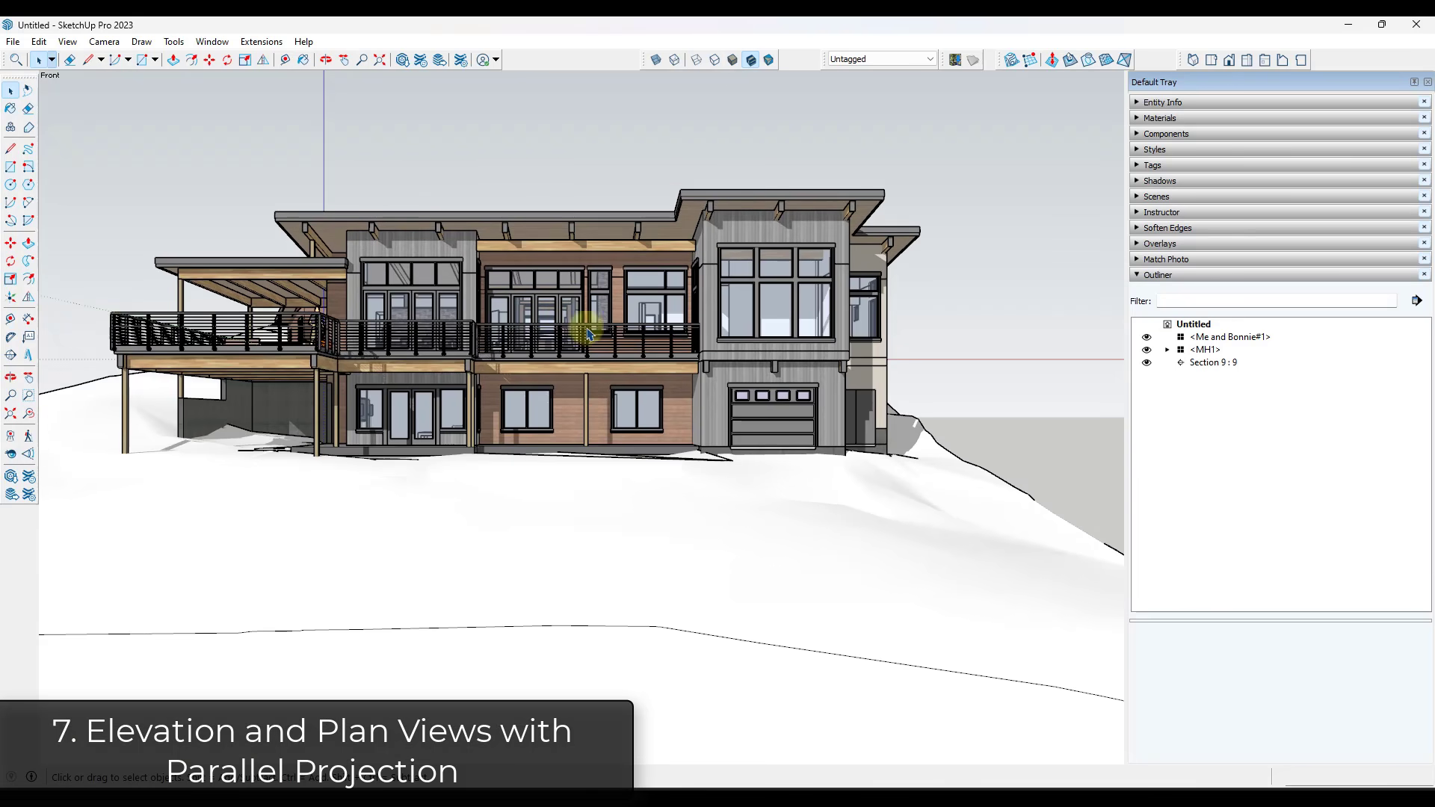
pyautogui.click(105, 42)
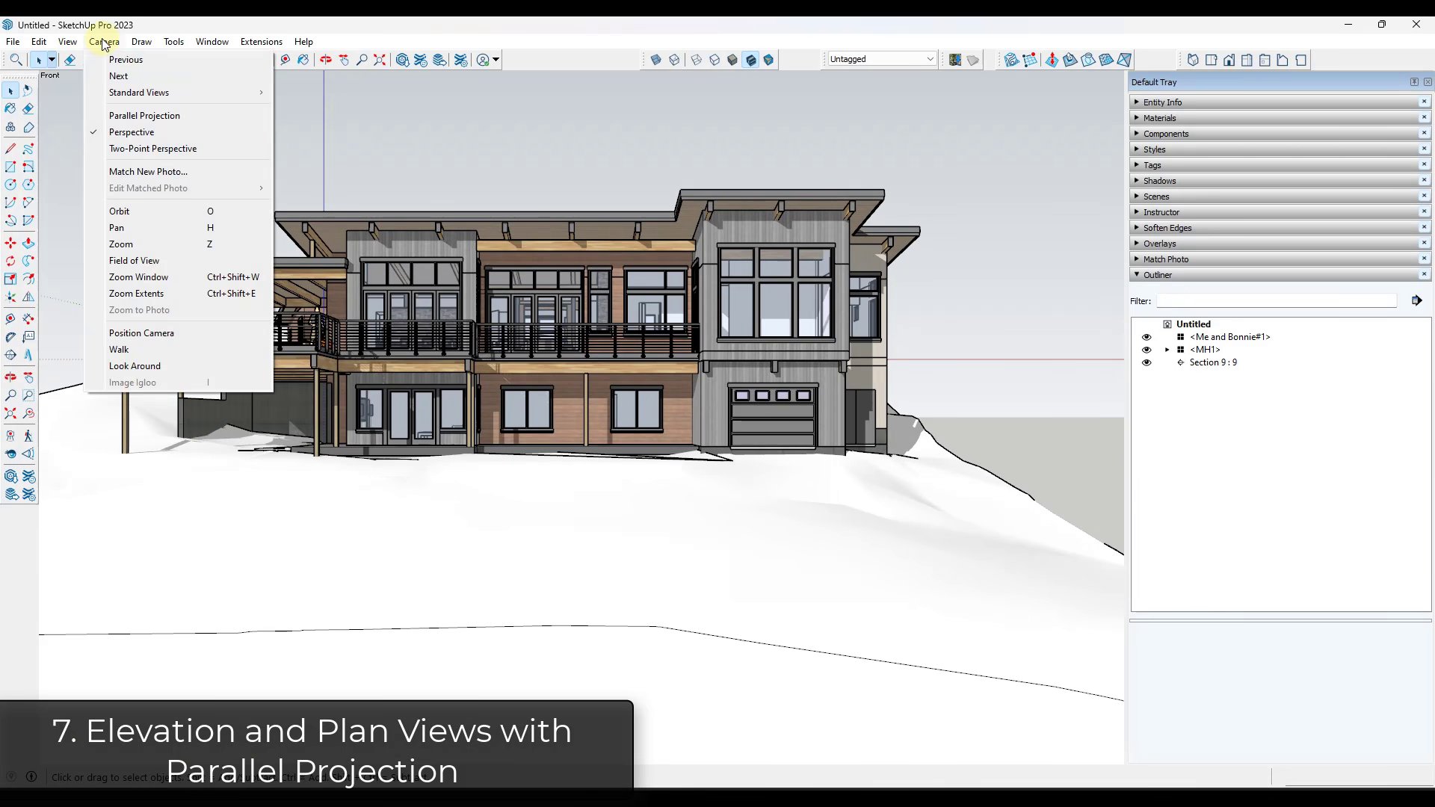
pyautogui.click(133, 113)
pyautogui.scroll(4, 520, 362)
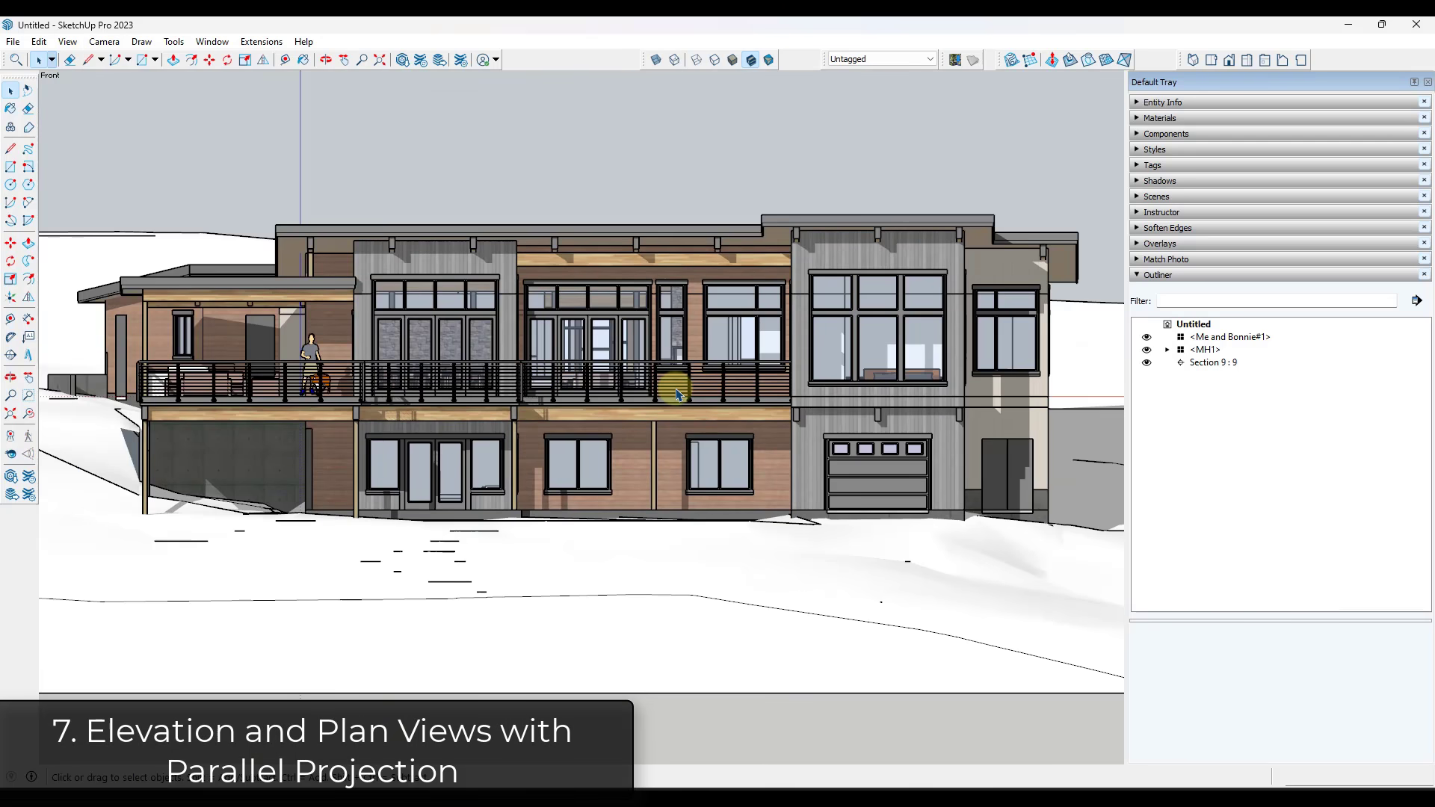
pyautogui.click(559, 318)
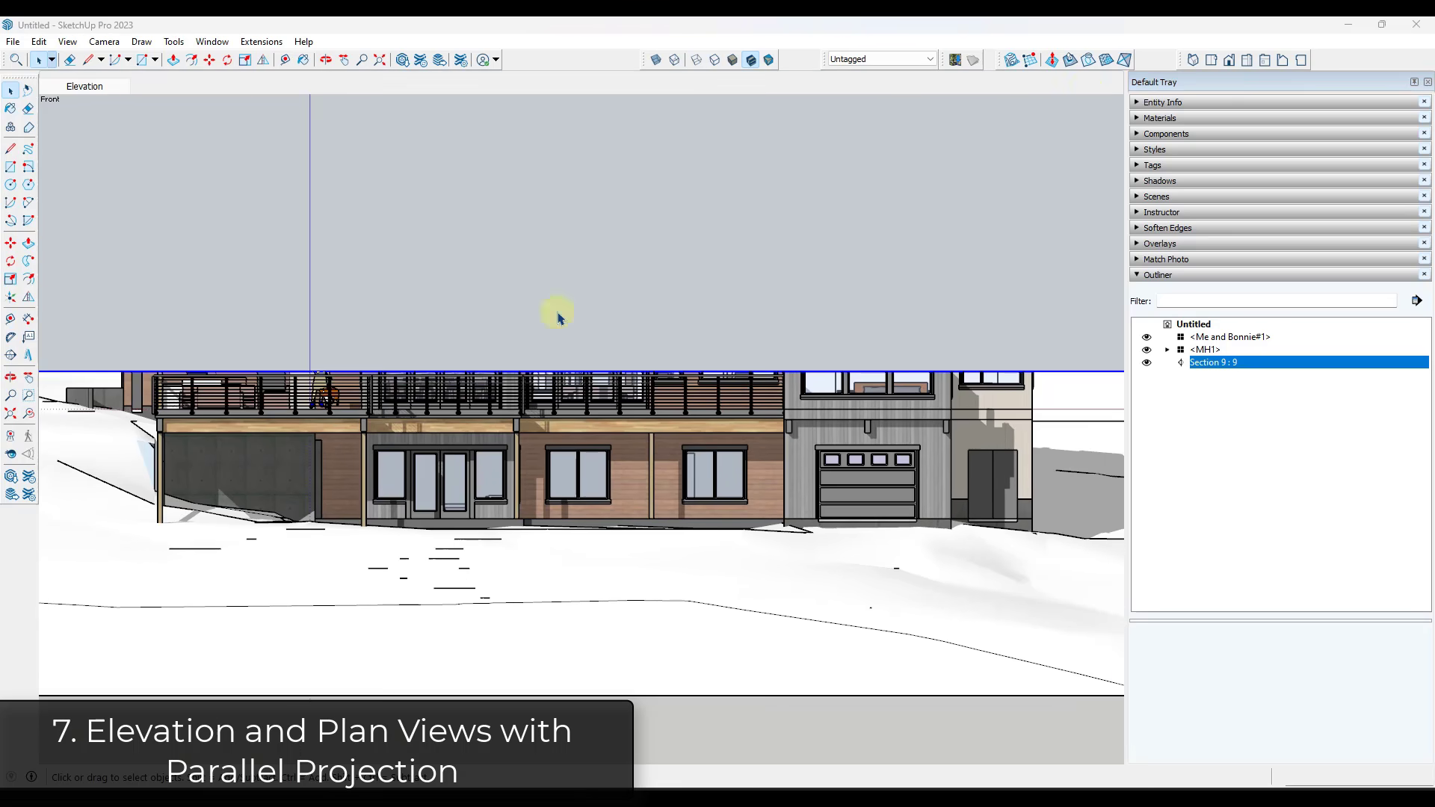
# Switch to the Top view of the floor plan and deselect Section 9:9.
pyautogui.click(1212, 59)
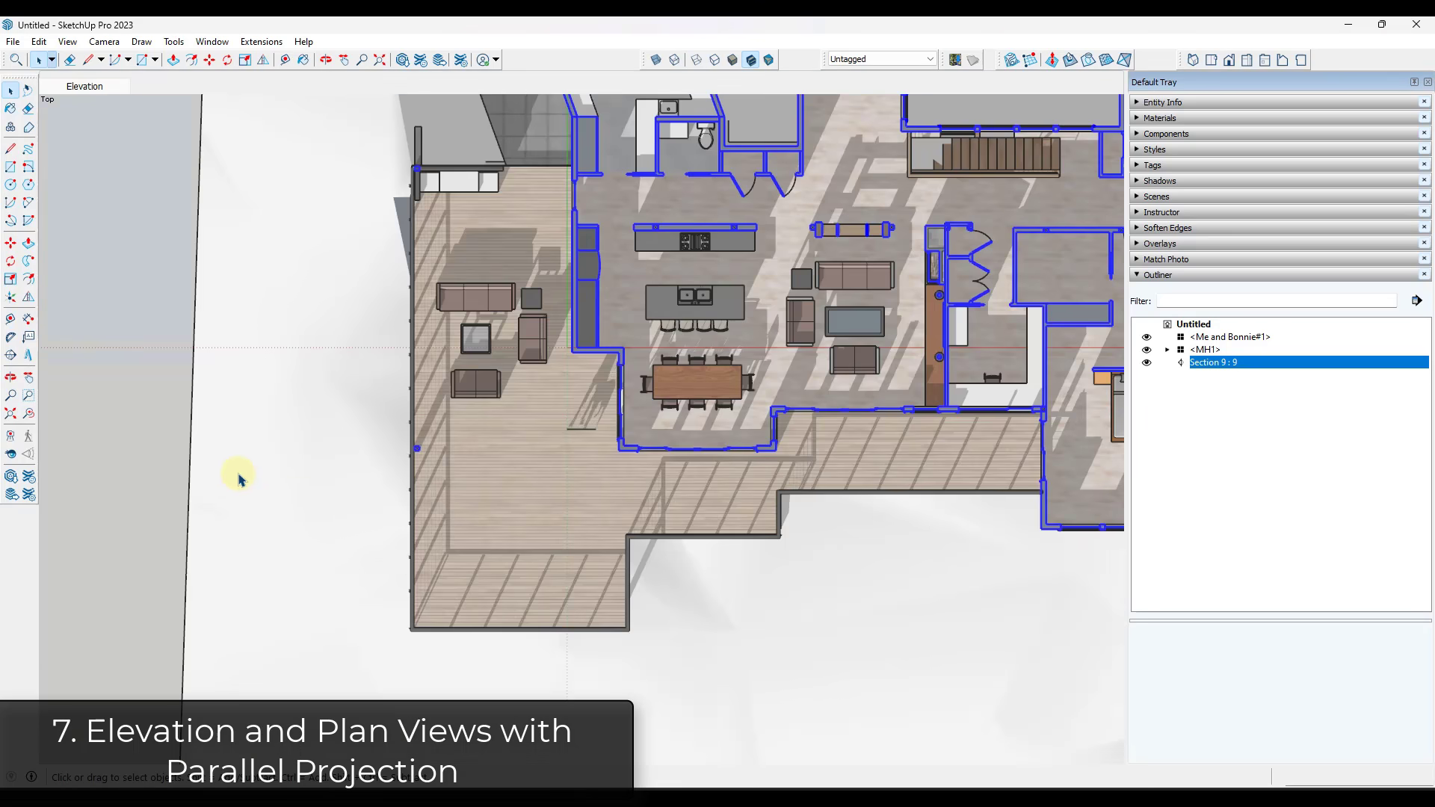
pyautogui.scroll(-3, 234, 472)
pyautogui.scroll(4, 574, 320)
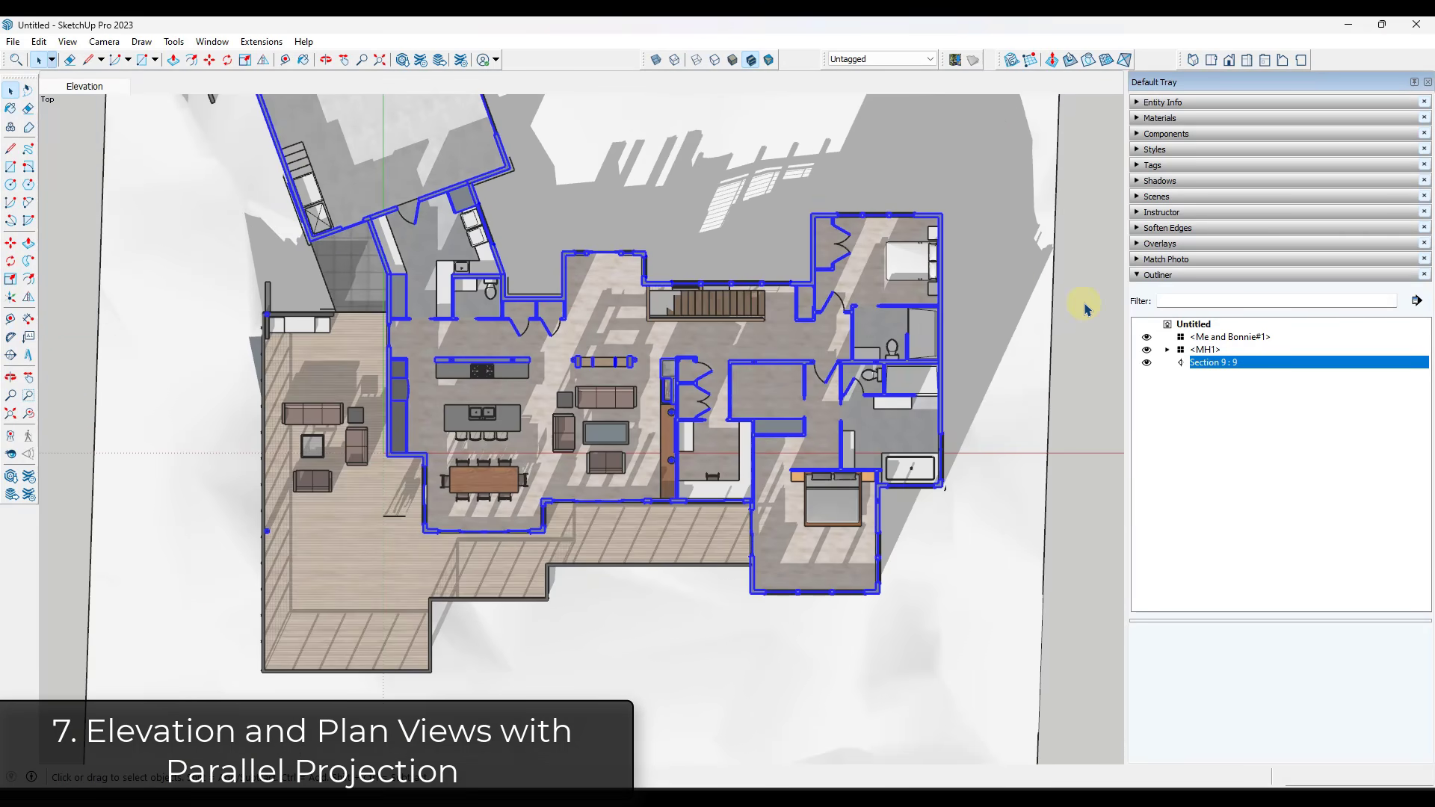
pyautogui.click(1079, 376)
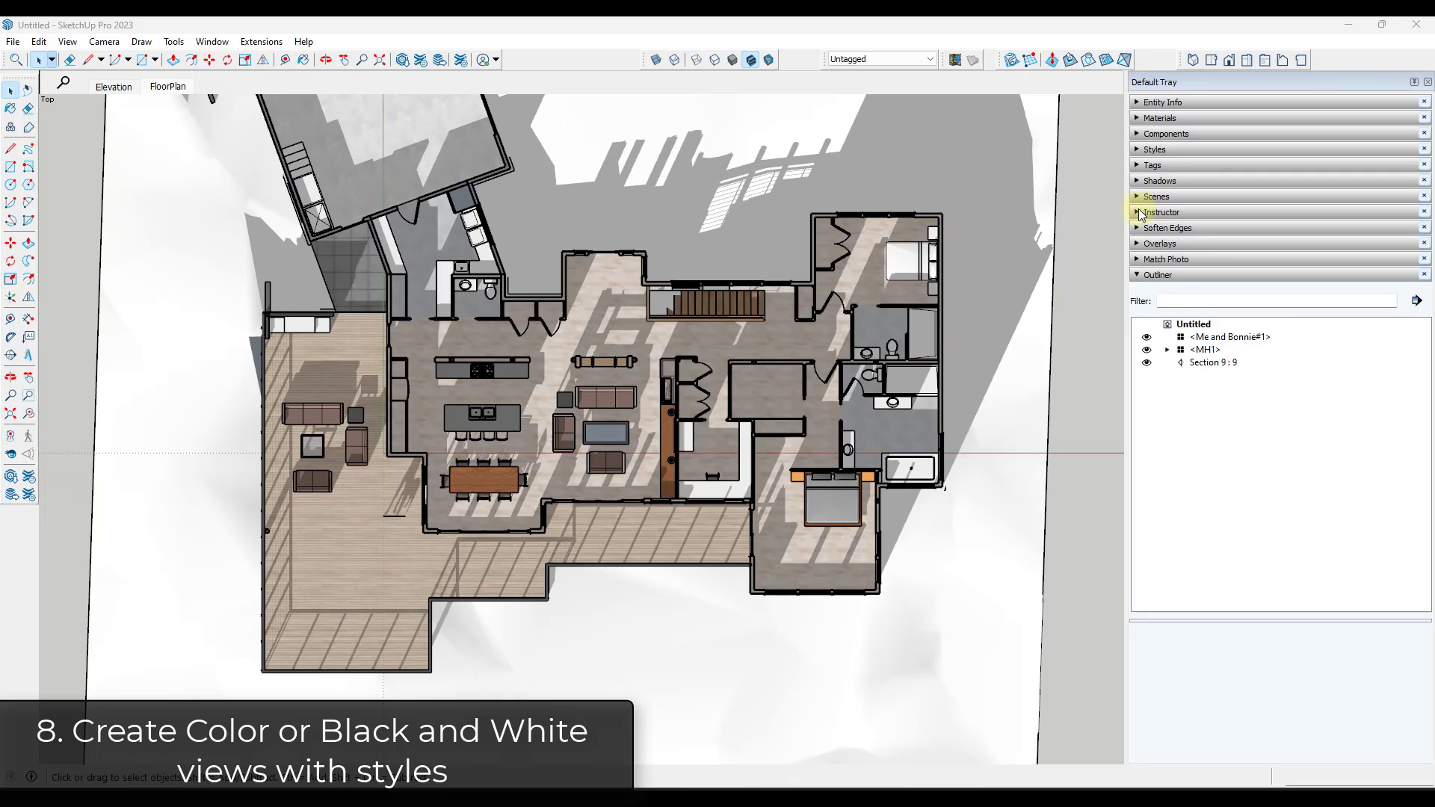
# Apply the black-and-white HiddenLine style from the default styles collection.
pyautogui.click(1139, 151)
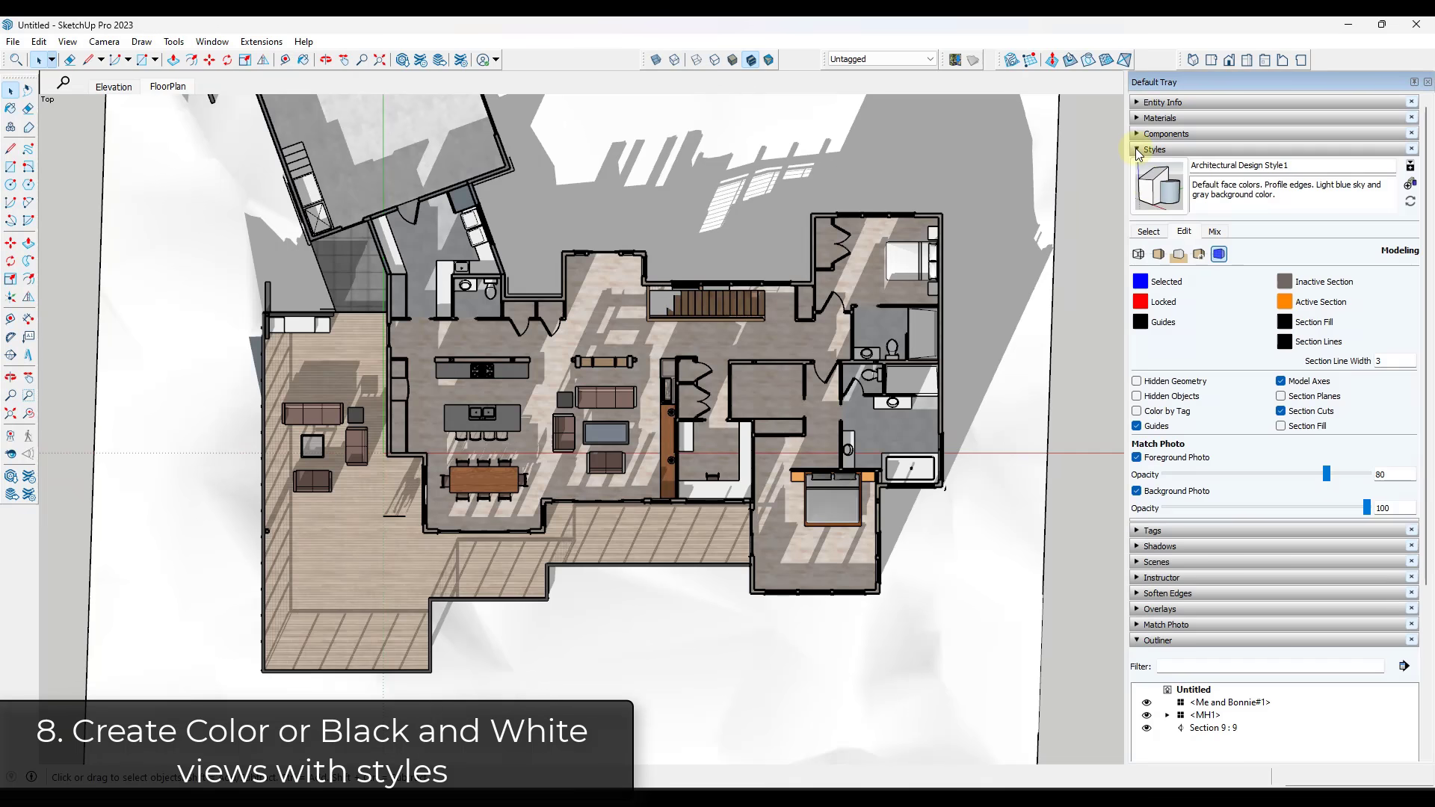
pyautogui.click(1151, 235)
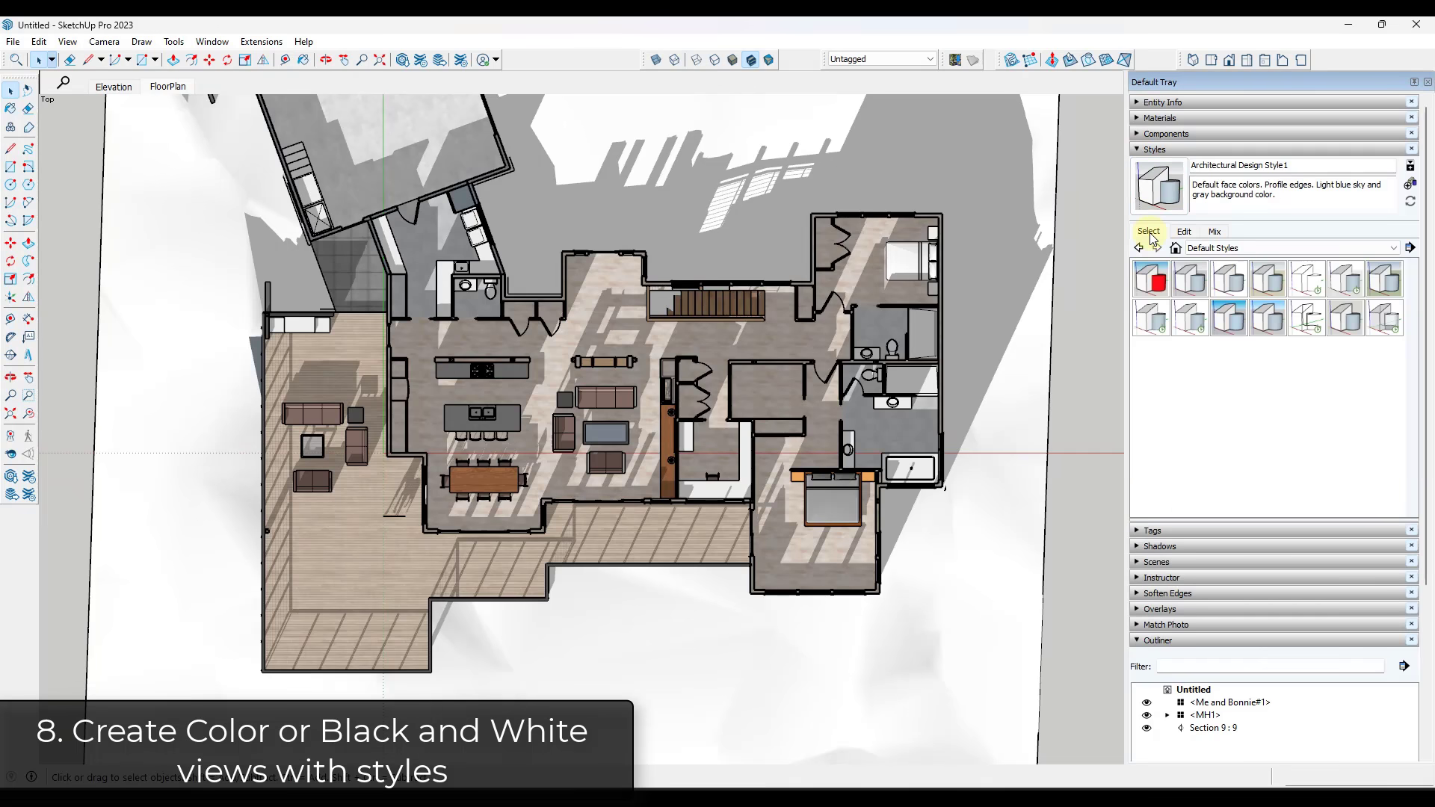
pyautogui.click(1308, 284)
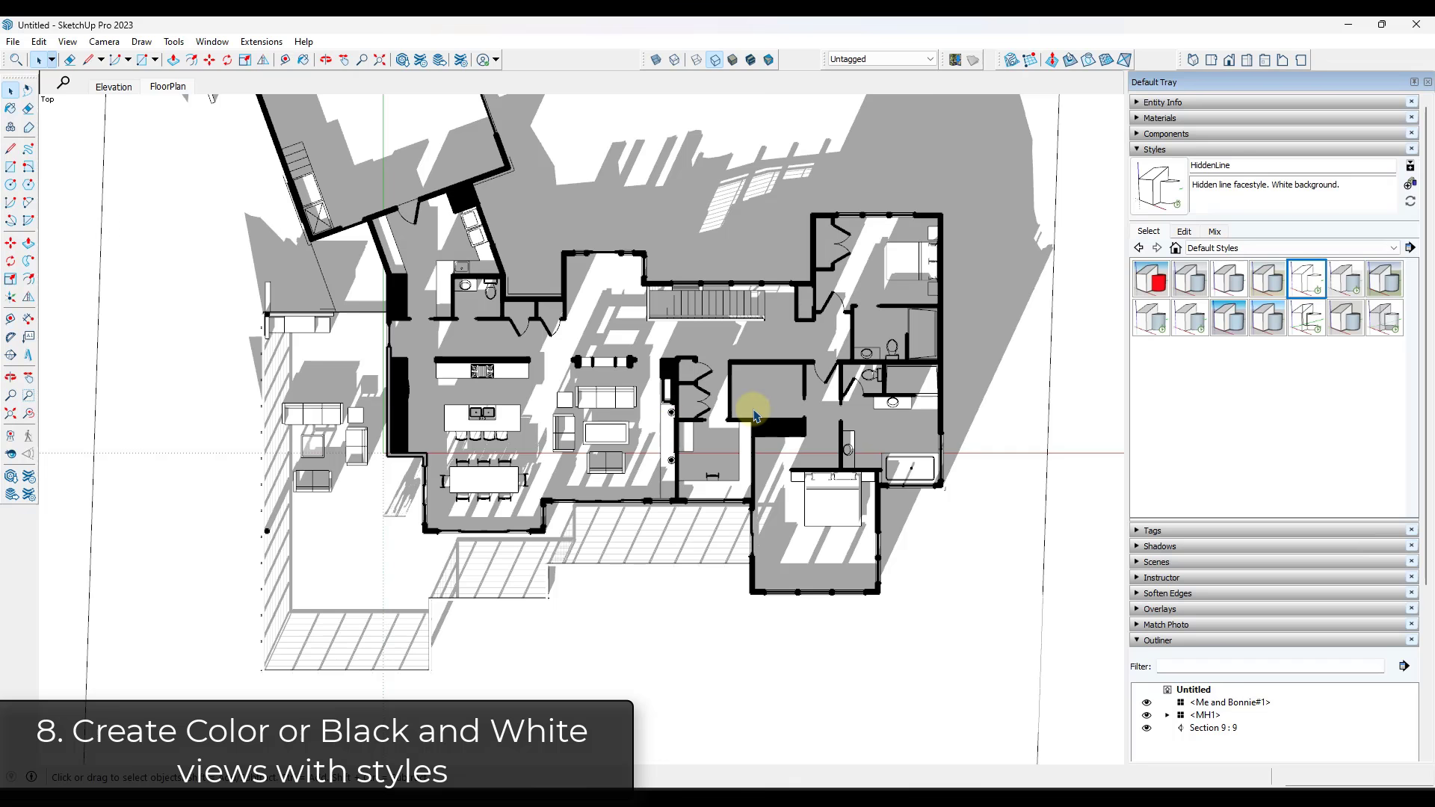
pyautogui.scroll(2, 746, 400)
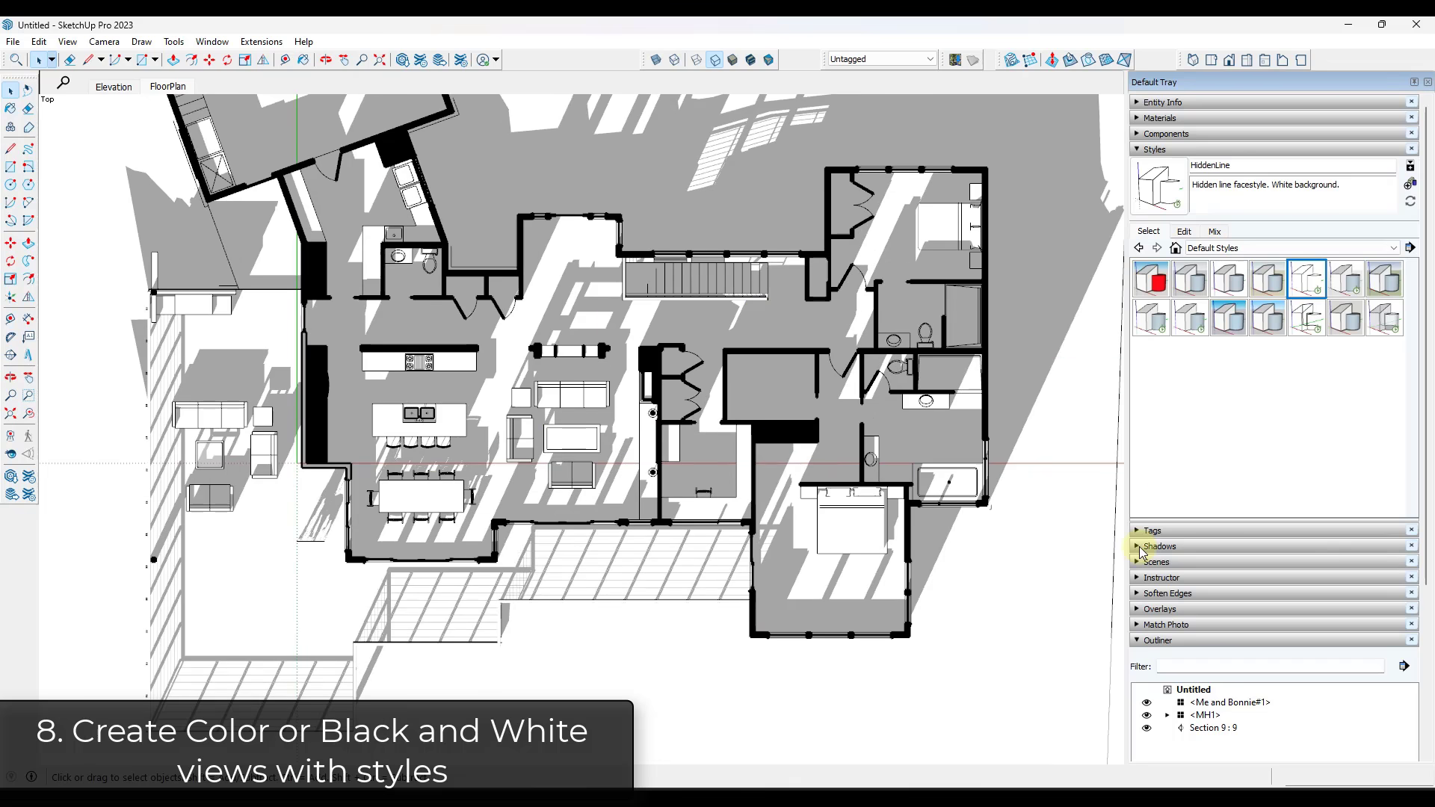
# Turn off shadows and the black section fill on the cut walls.
pyautogui.click(1158, 546)
pyautogui.click(1145, 574)
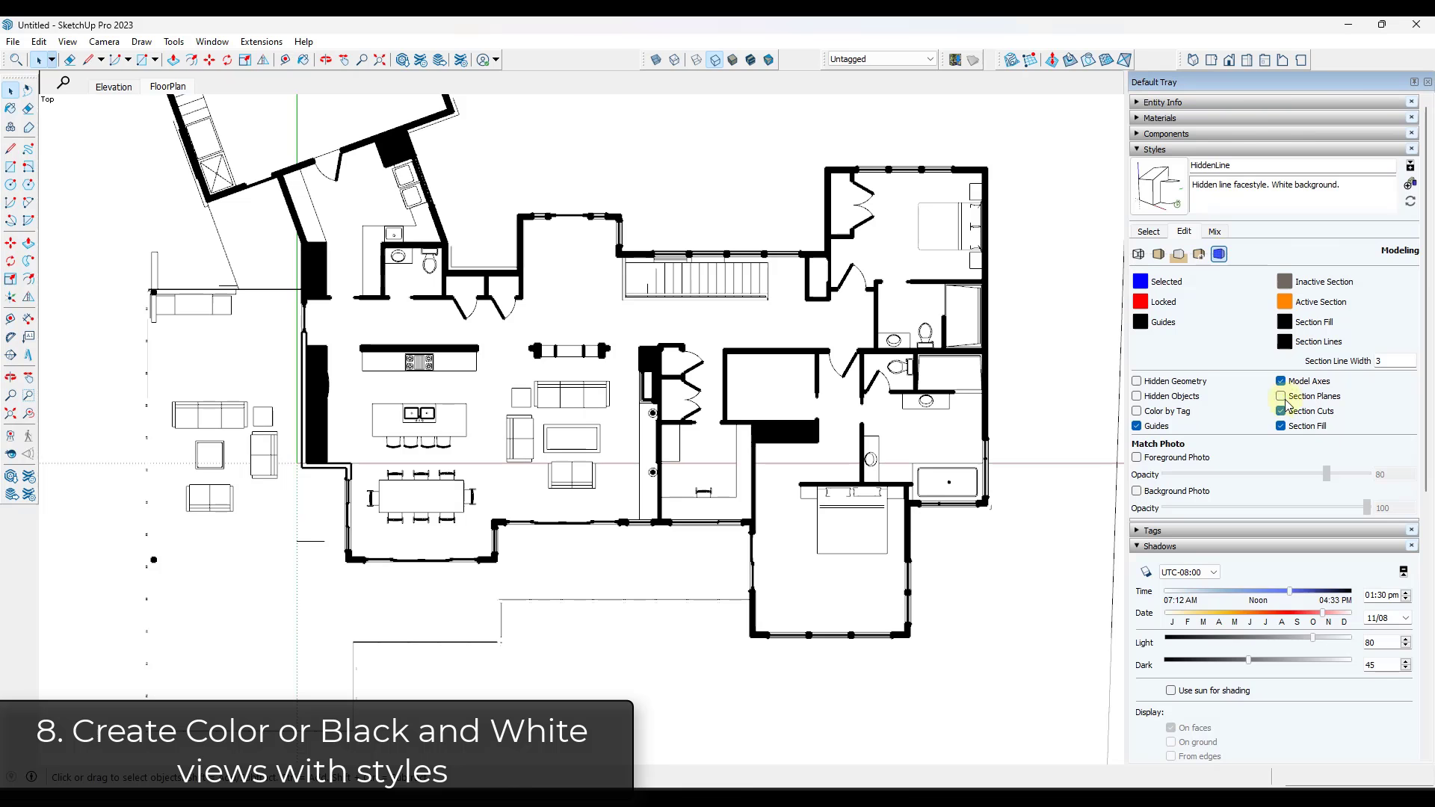
pyautogui.click(1281, 426)
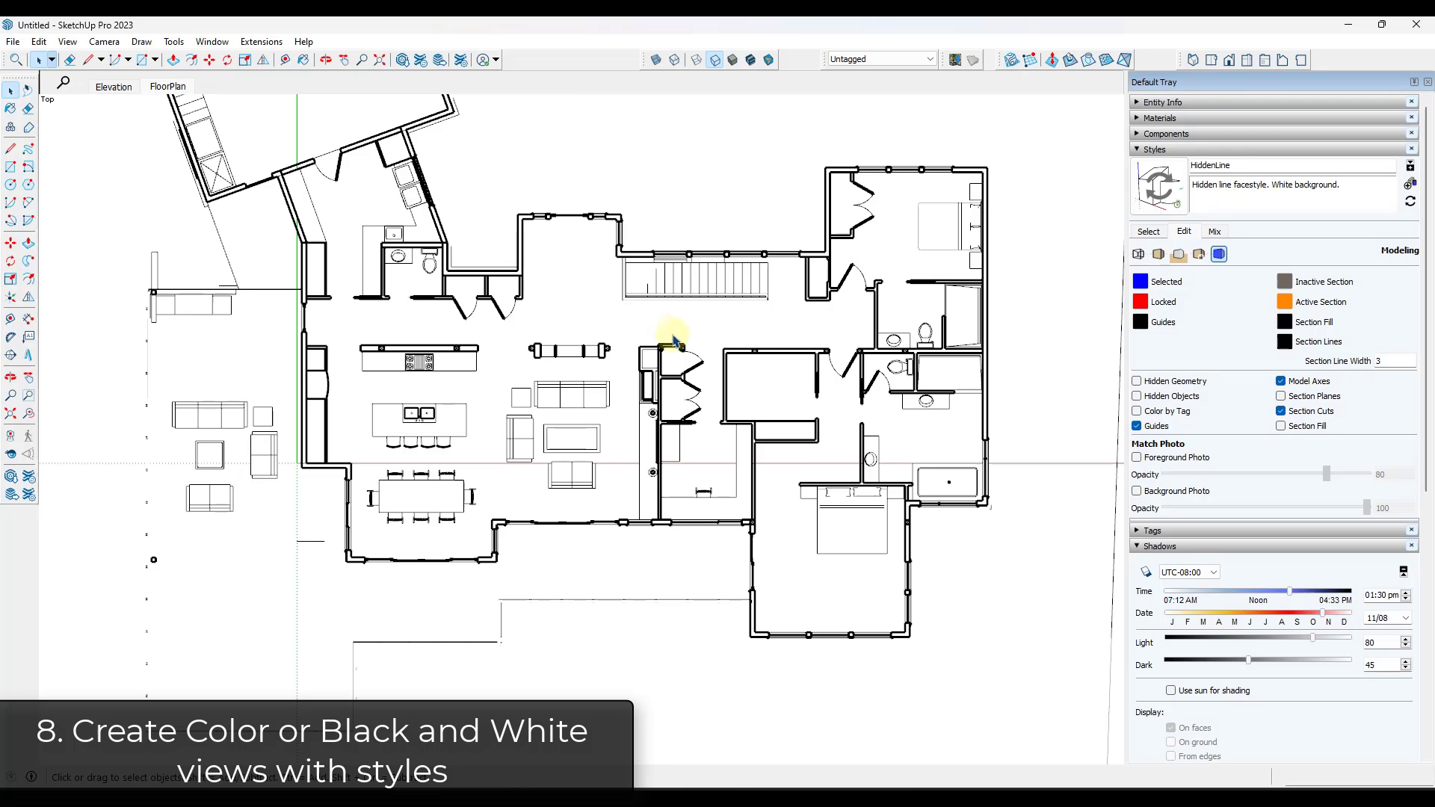
pyautogui.scroll(5, 762, 359)
pyautogui.scroll(-6, 699, 343)
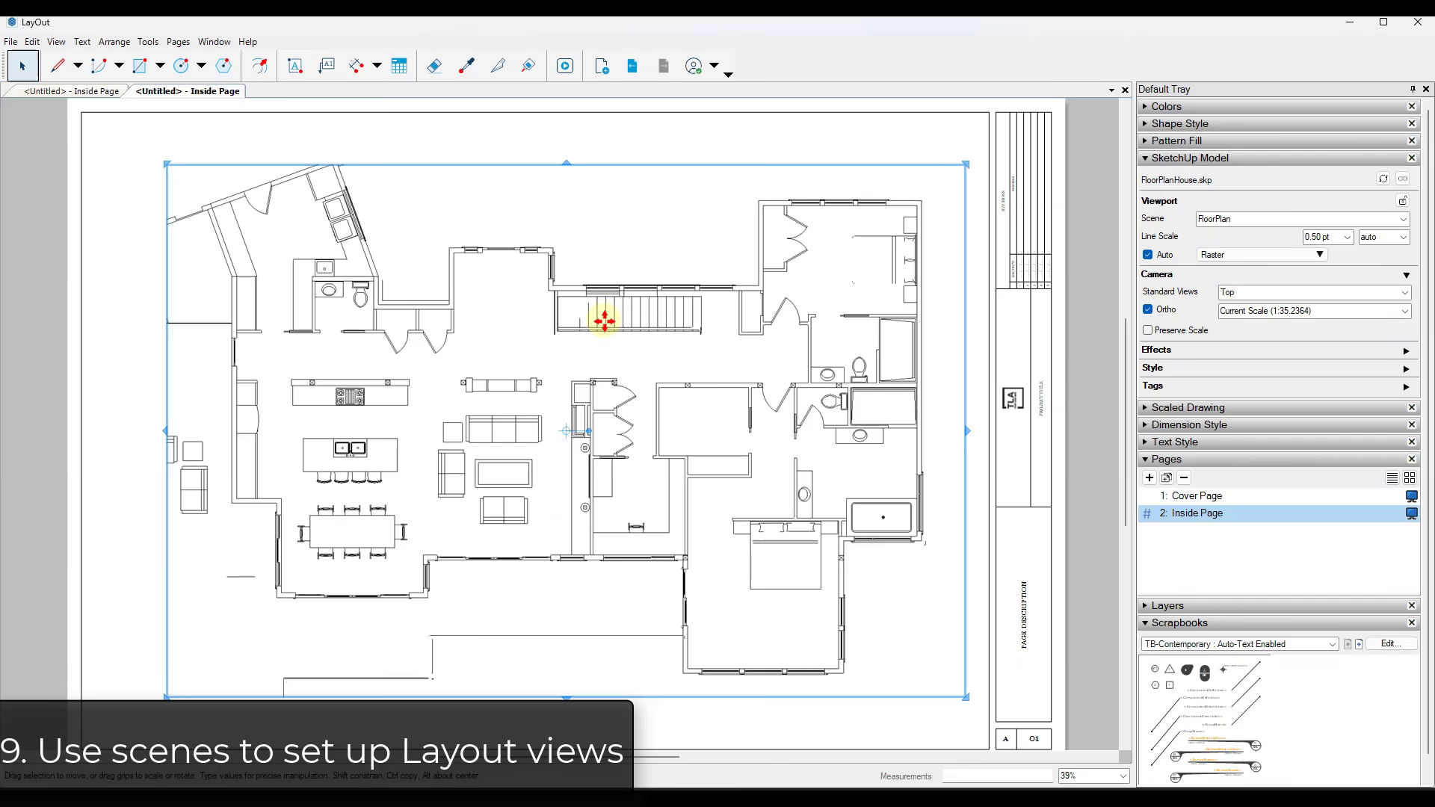
# Duplicate the Inside Page and switch the copy's viewport to the Elevation scene.
pyautogui.rightClick(604, 322)
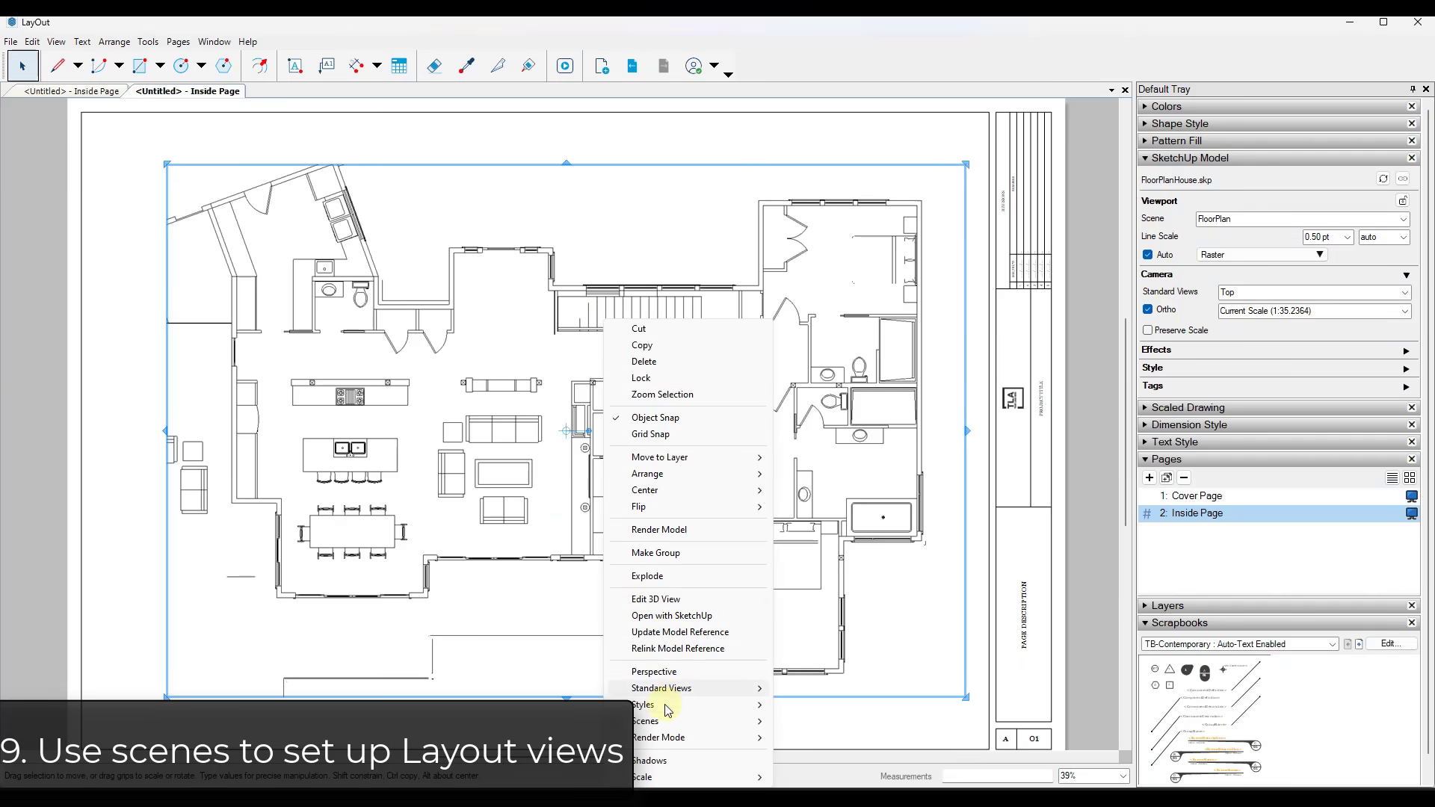
pyautogui.moveTo(657, 722)
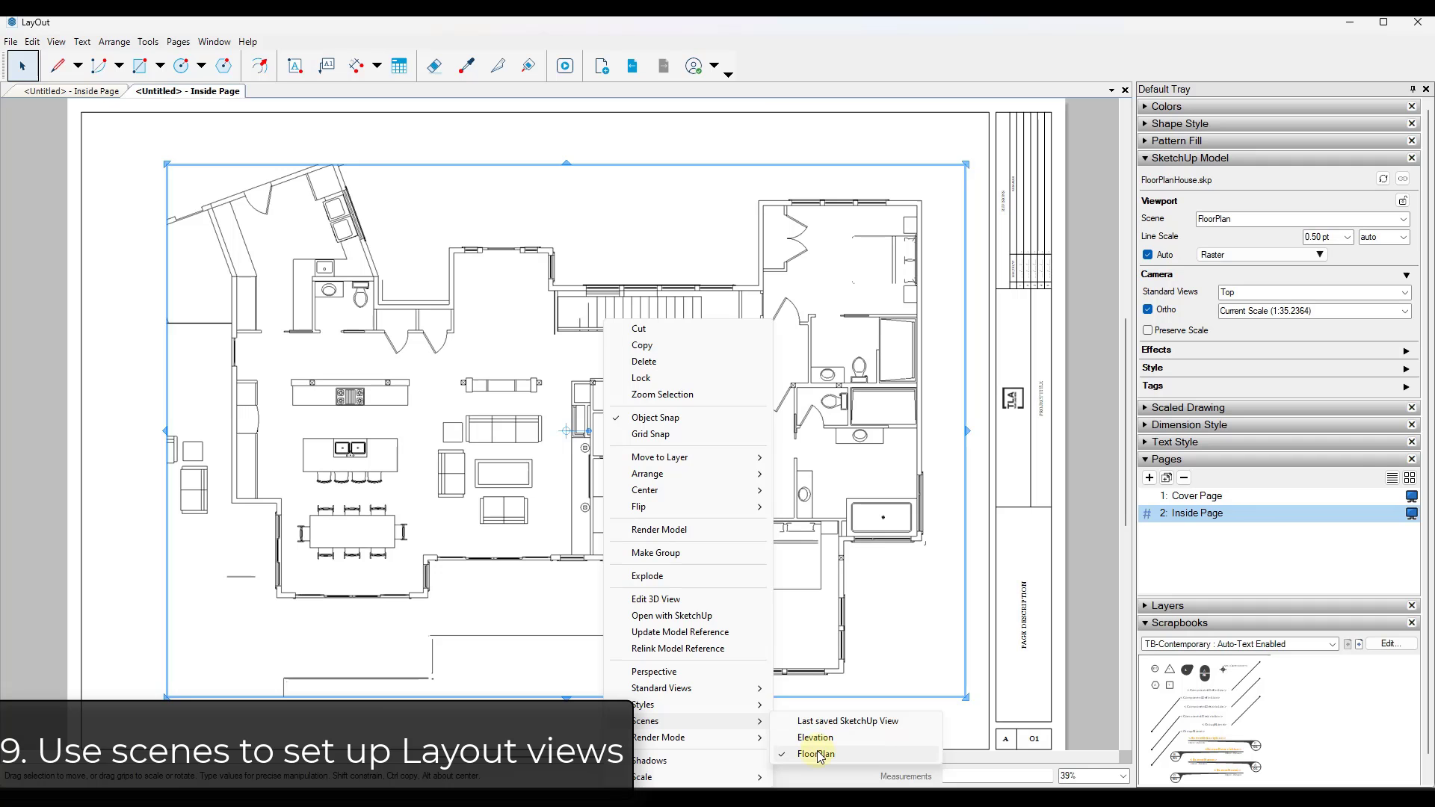
pyautogui.click(532, 385)
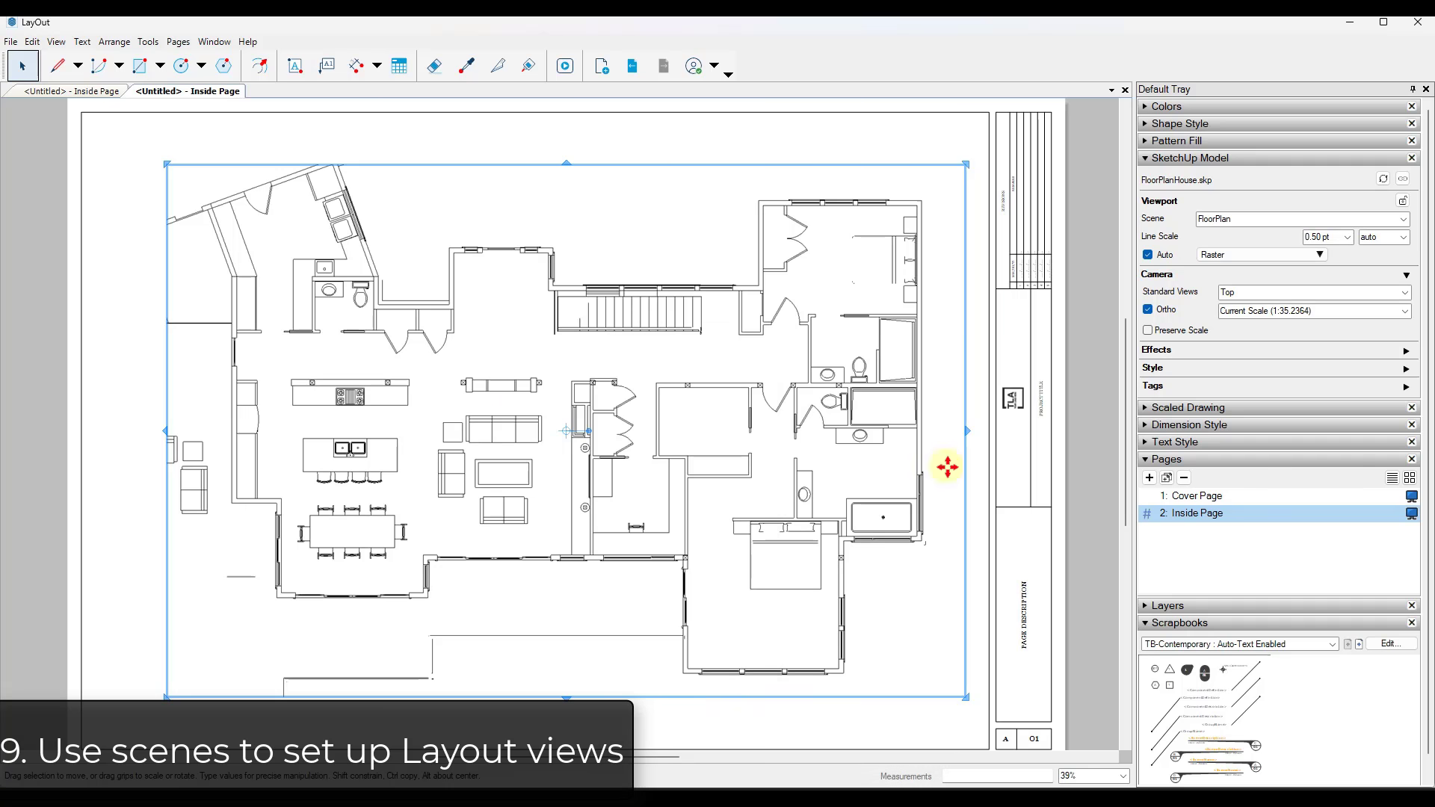
pyautogui.click(1167, 478)
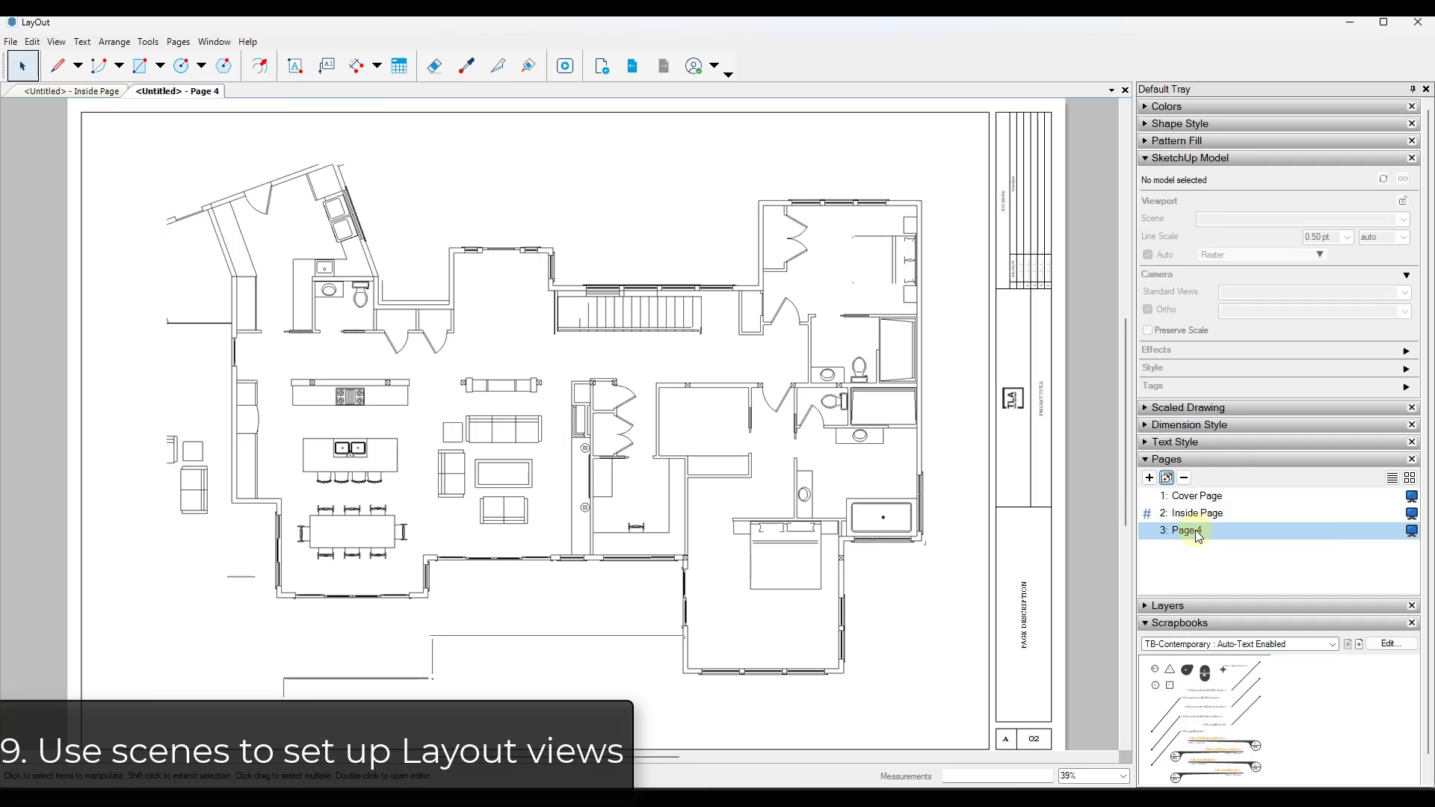
pyautogui.rightClick(641, 379)
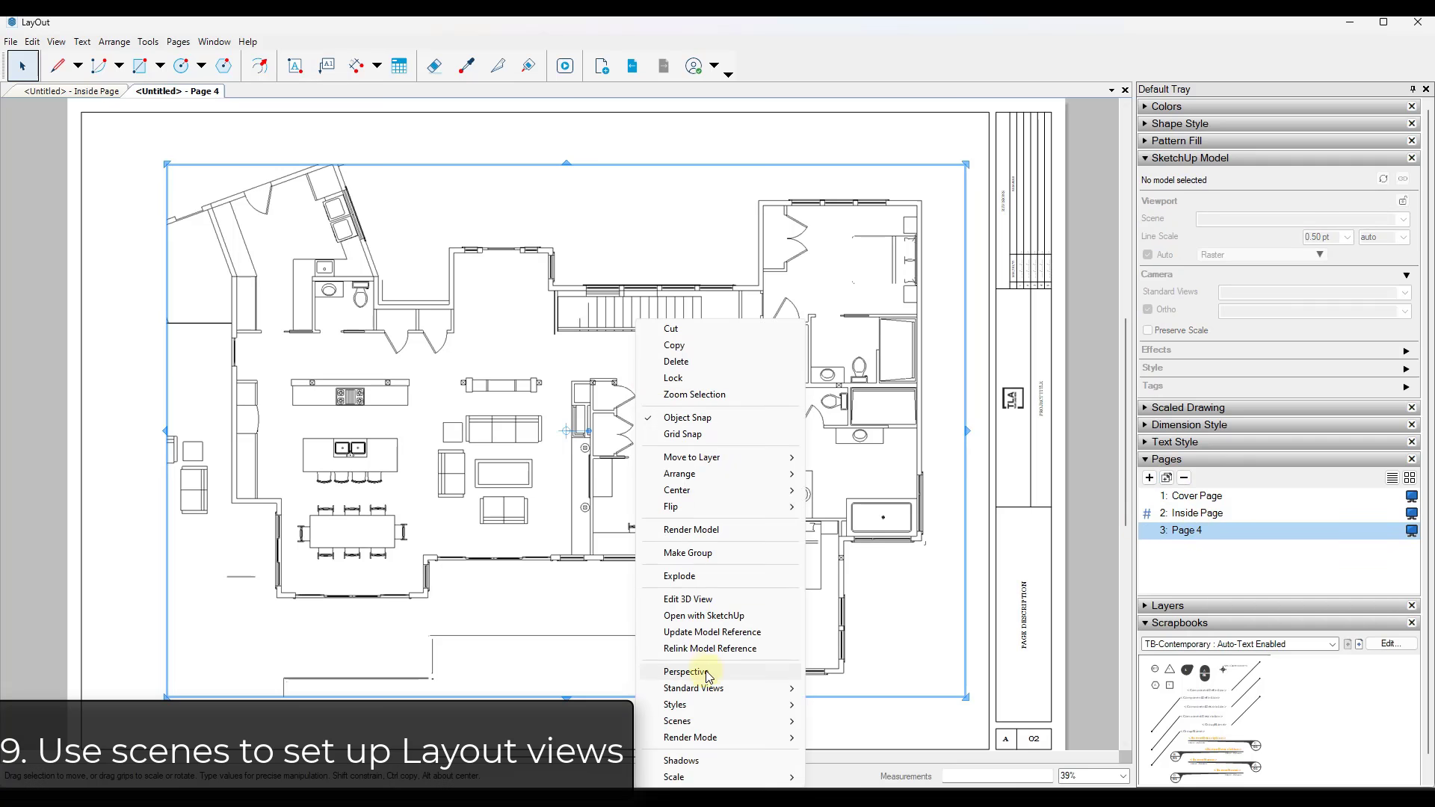
pyautogui.moveTo(700, 723)
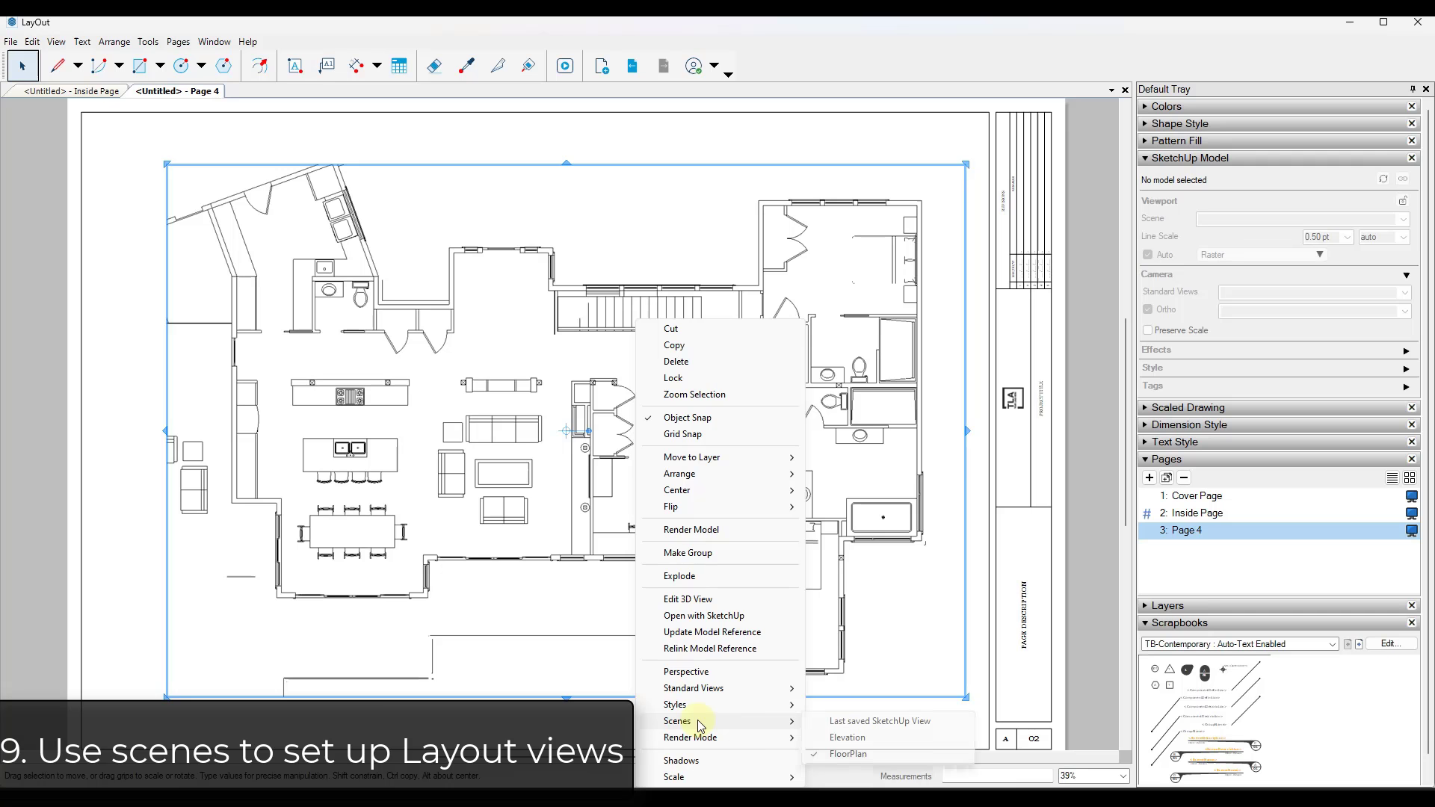
pyautogui.click(826, 719)
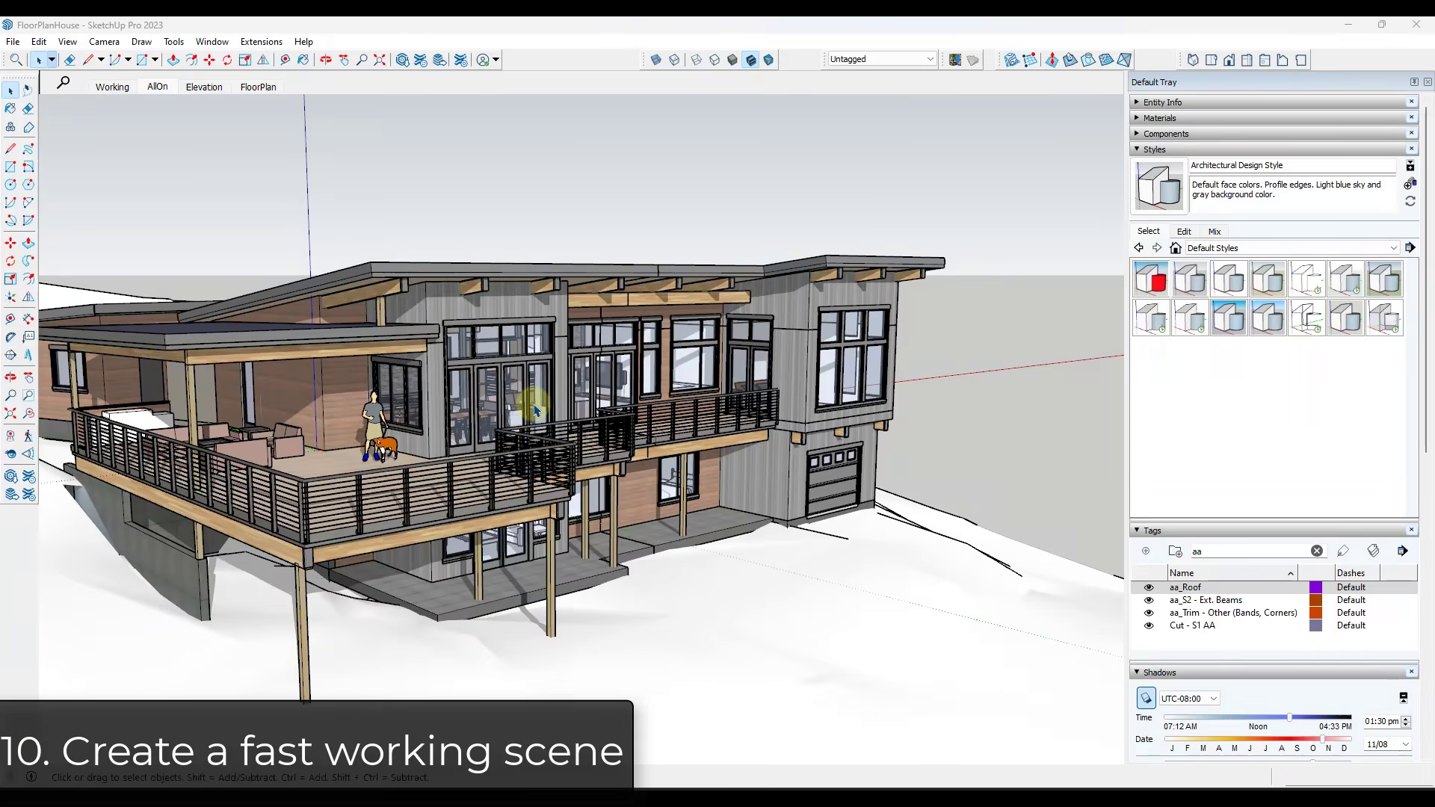
pyautogui.scroll(-5, 535, 408)
pyautogui.moveTo(658, 363); pyautogui.dragTo(773, 350, button='middle')
pyautogui.scroll(4, 699, 332)
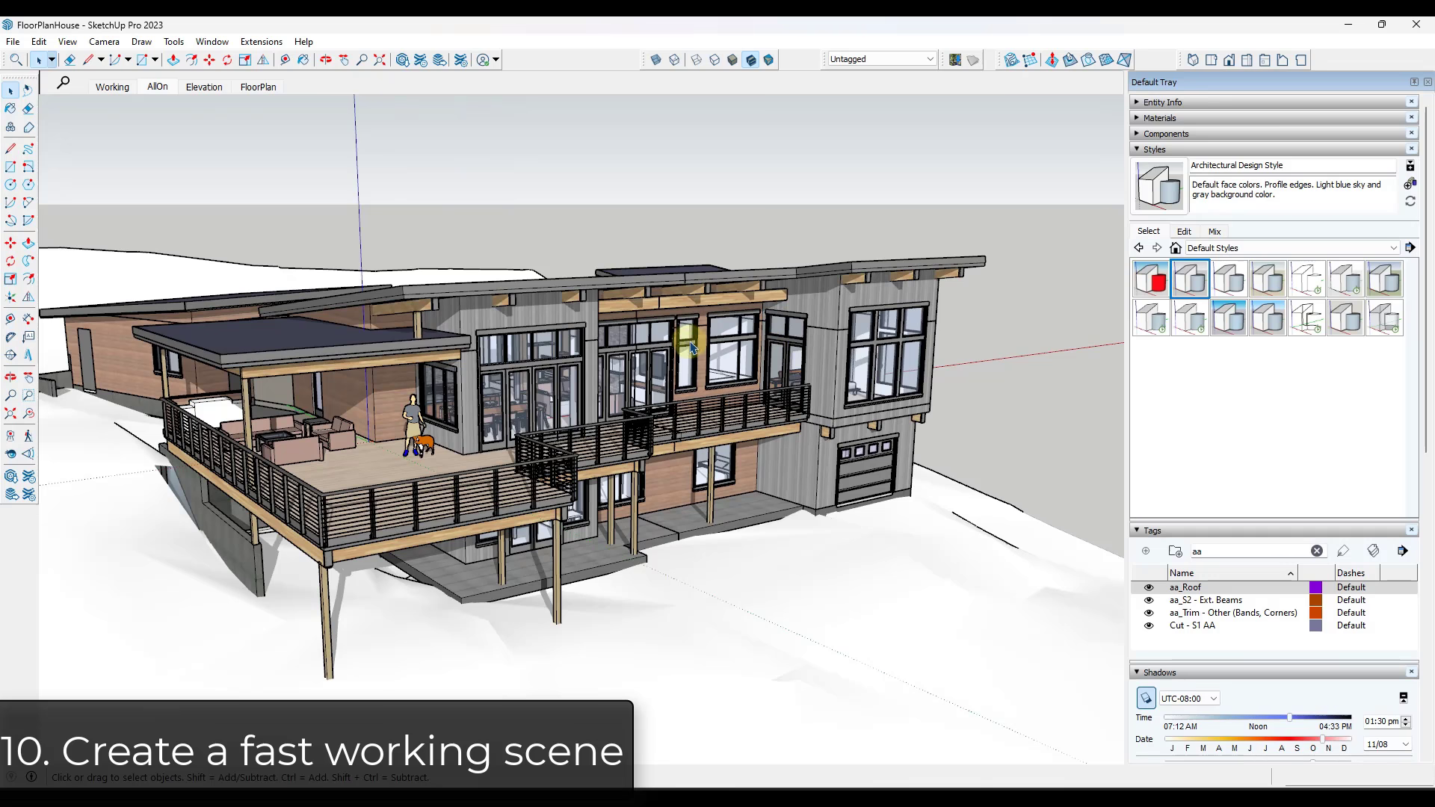
pyautogui.click(112, 87)
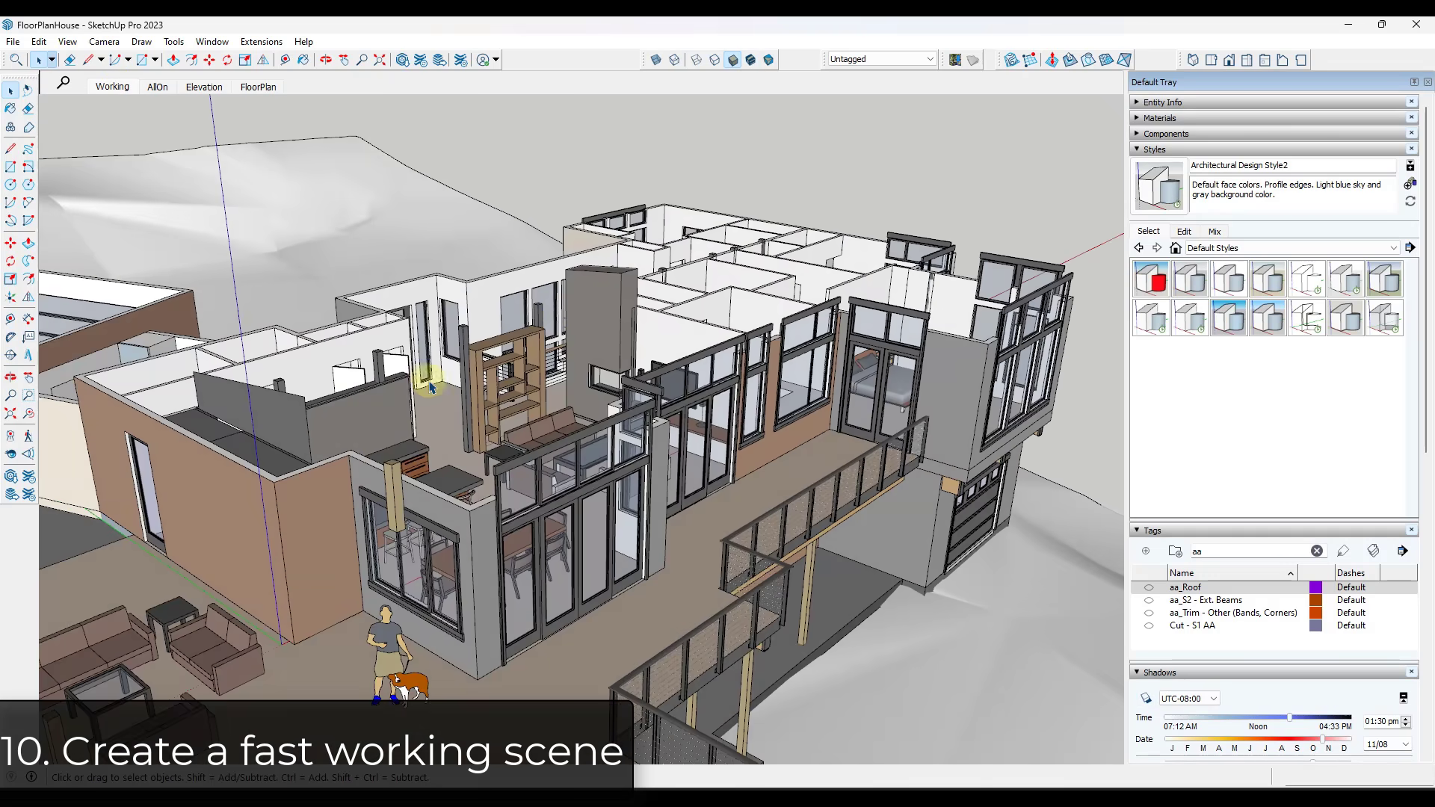
pyautogui.moveTo(540, 372); pyautogui.dragTo(505, 526, button='middle')
pyautogui.scroll(-5, 505, 526)
pyautogui.moveTo(422, 500); pyautogui.dragTo(619, 471, button='middle')
pyautogui.scroll(3, 619, 471)
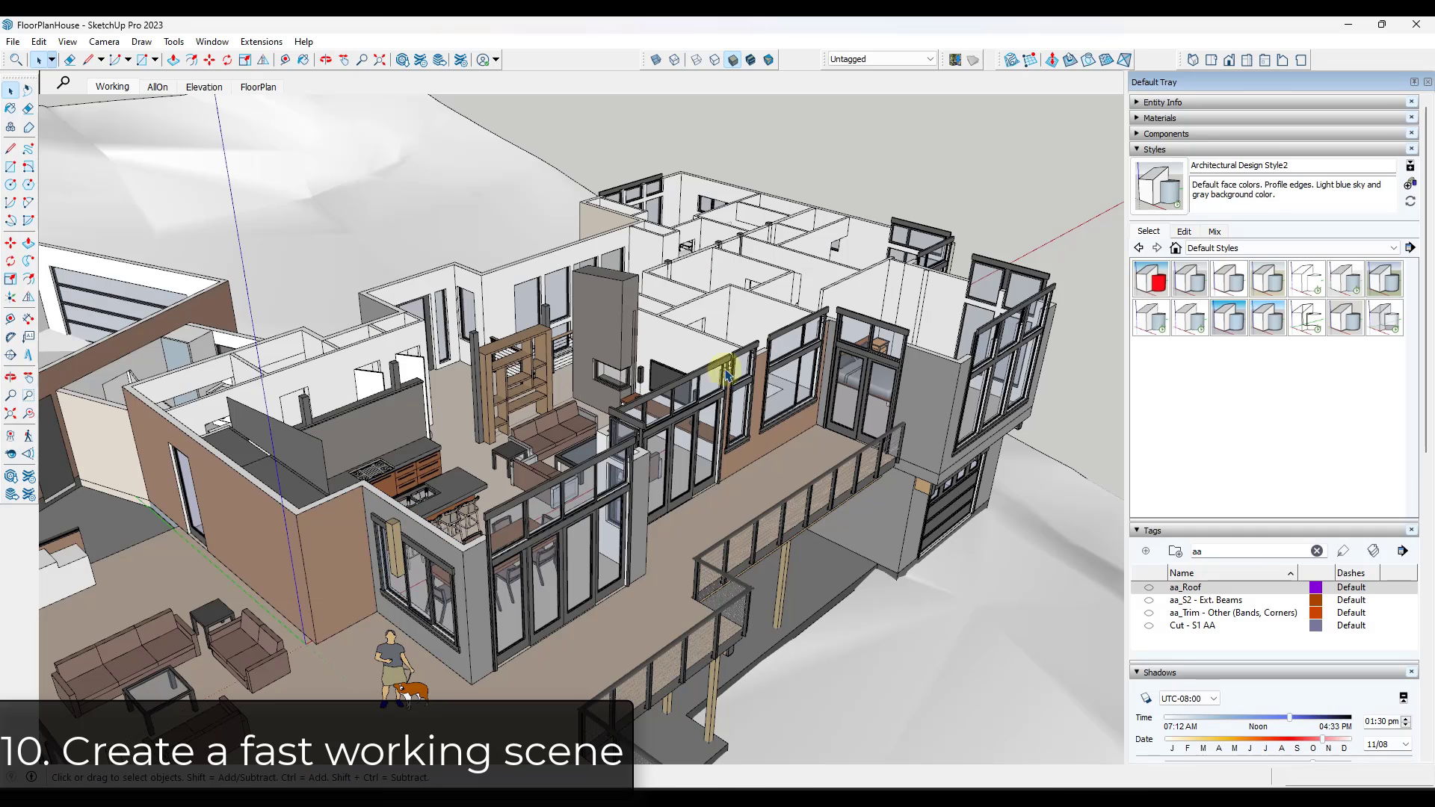
pyautogui.moveTo(727, 373); pyautogui.dragTo(678, 364, button='middle')
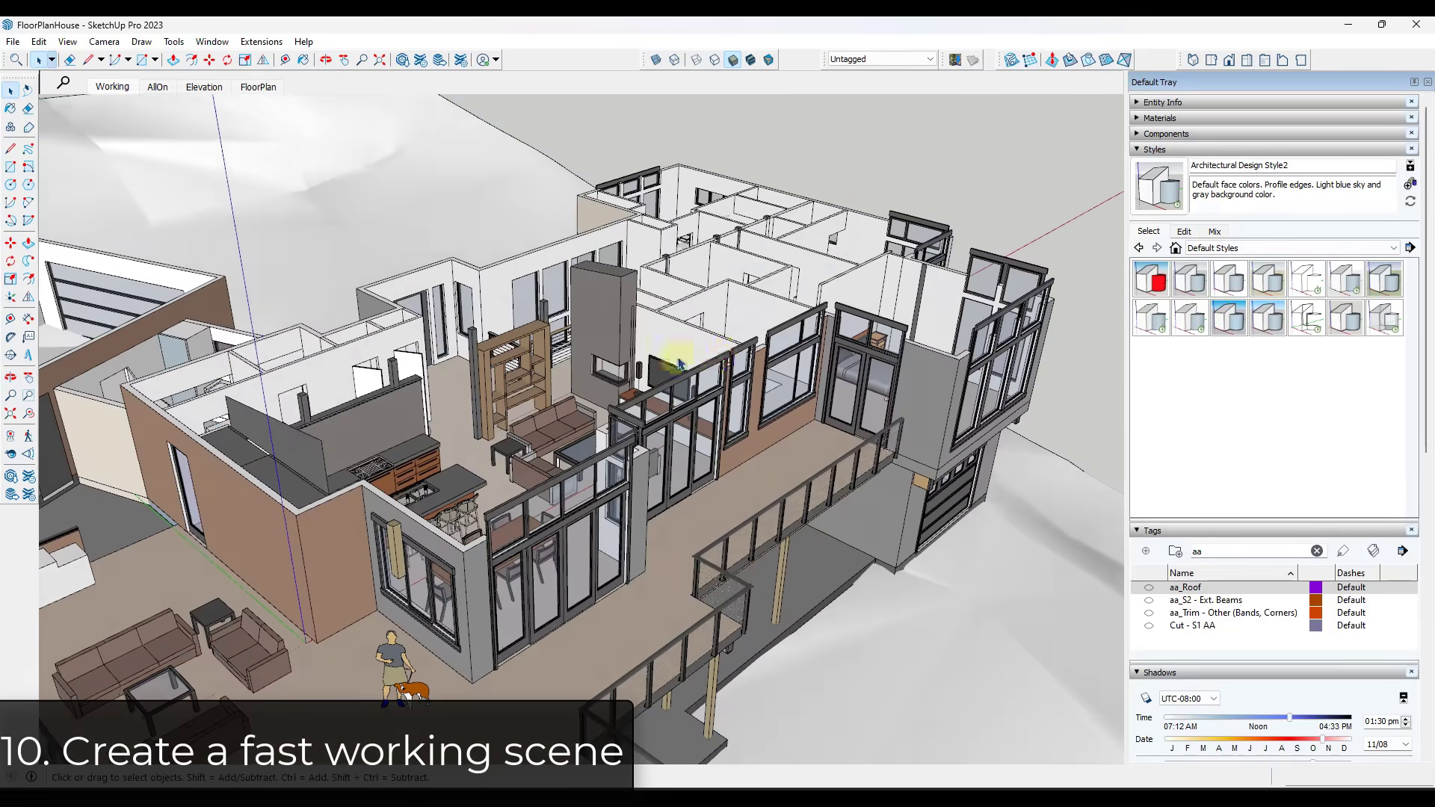
pyautogui.click(159, 87)
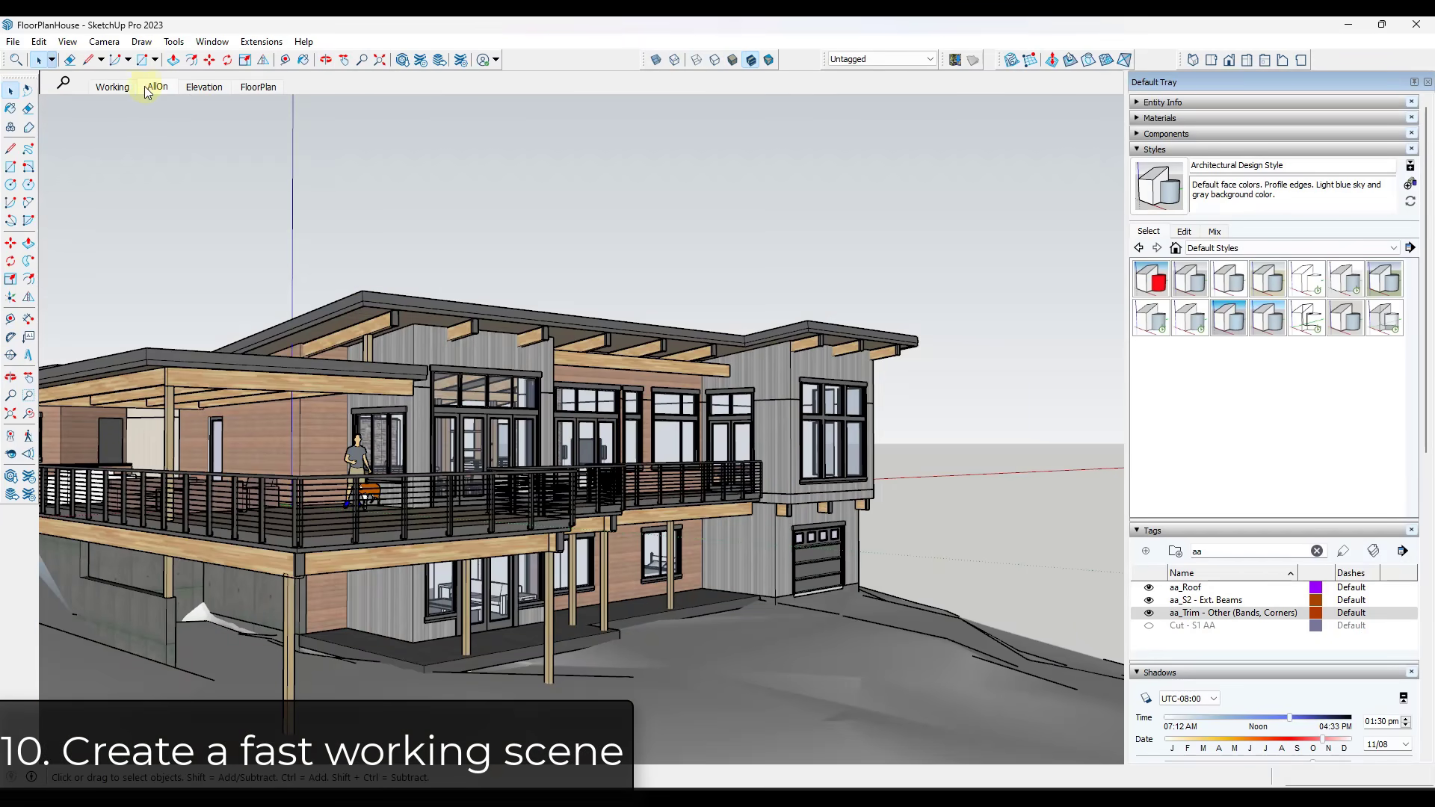
pyautogui.click(116, 87)
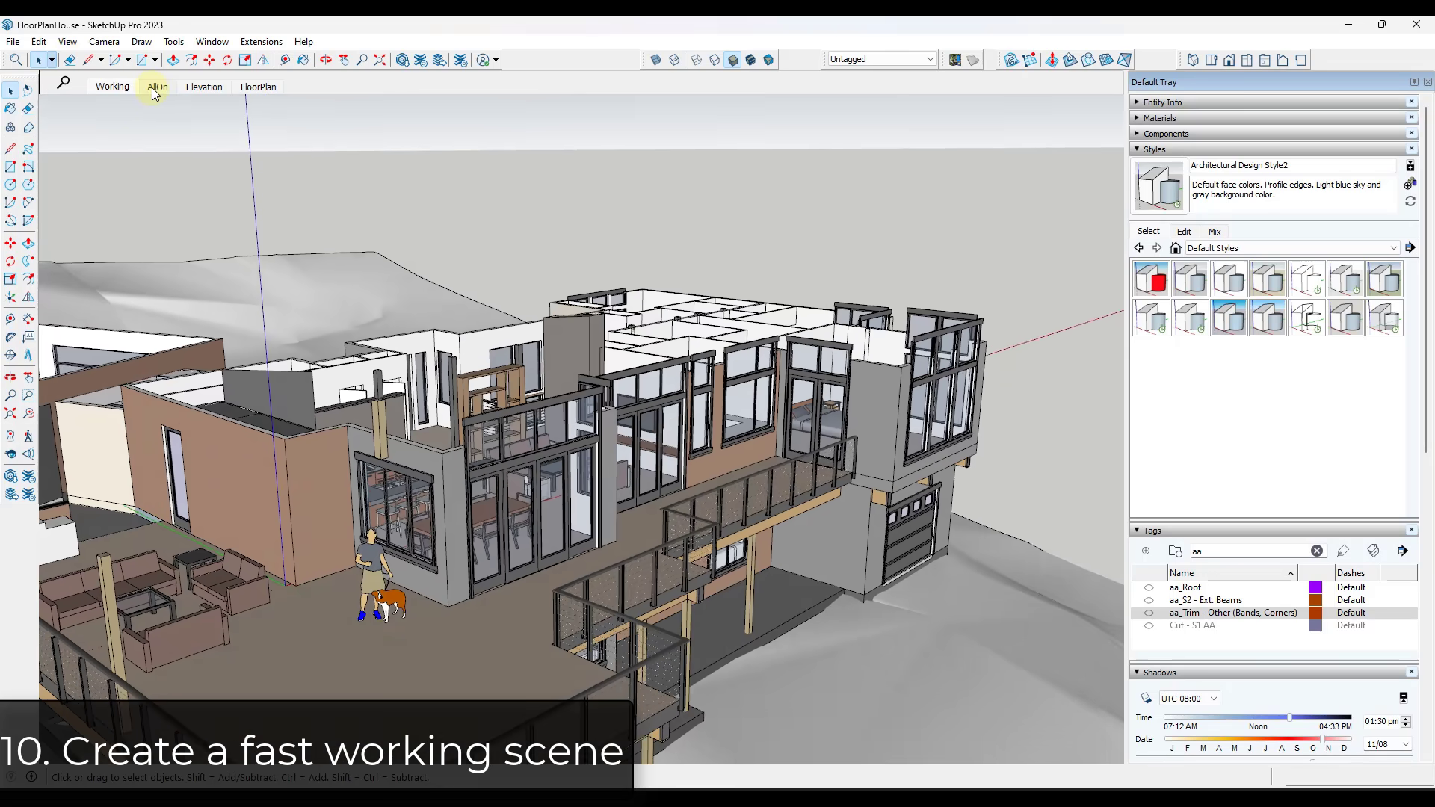
pyautogui.click(154, 87)
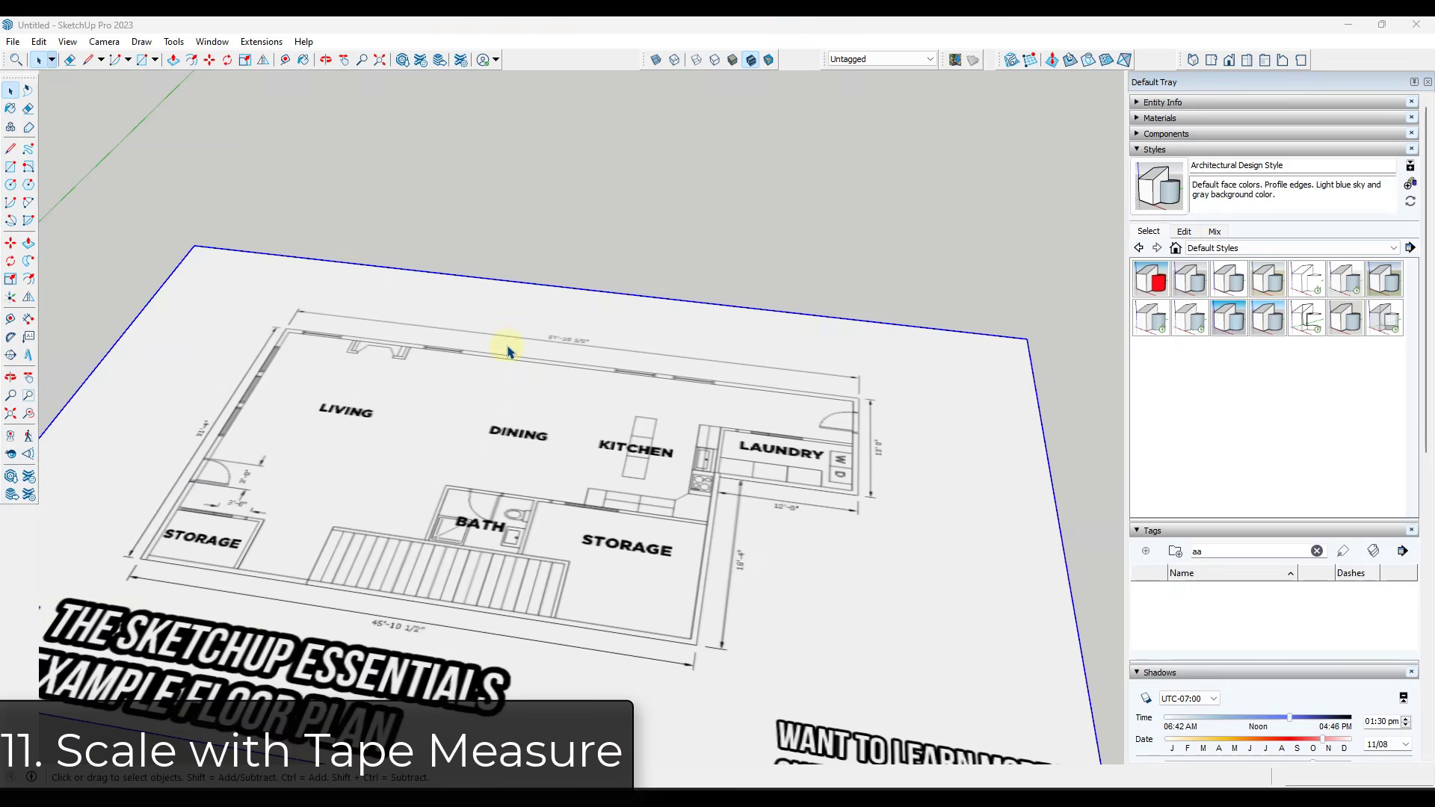
# Measure the floor plan's top wall corner to corner with the Tape Measure.
pyautogui.scroll(-4, 529, 378)
pyautogui.scroll(4, 524, 432)
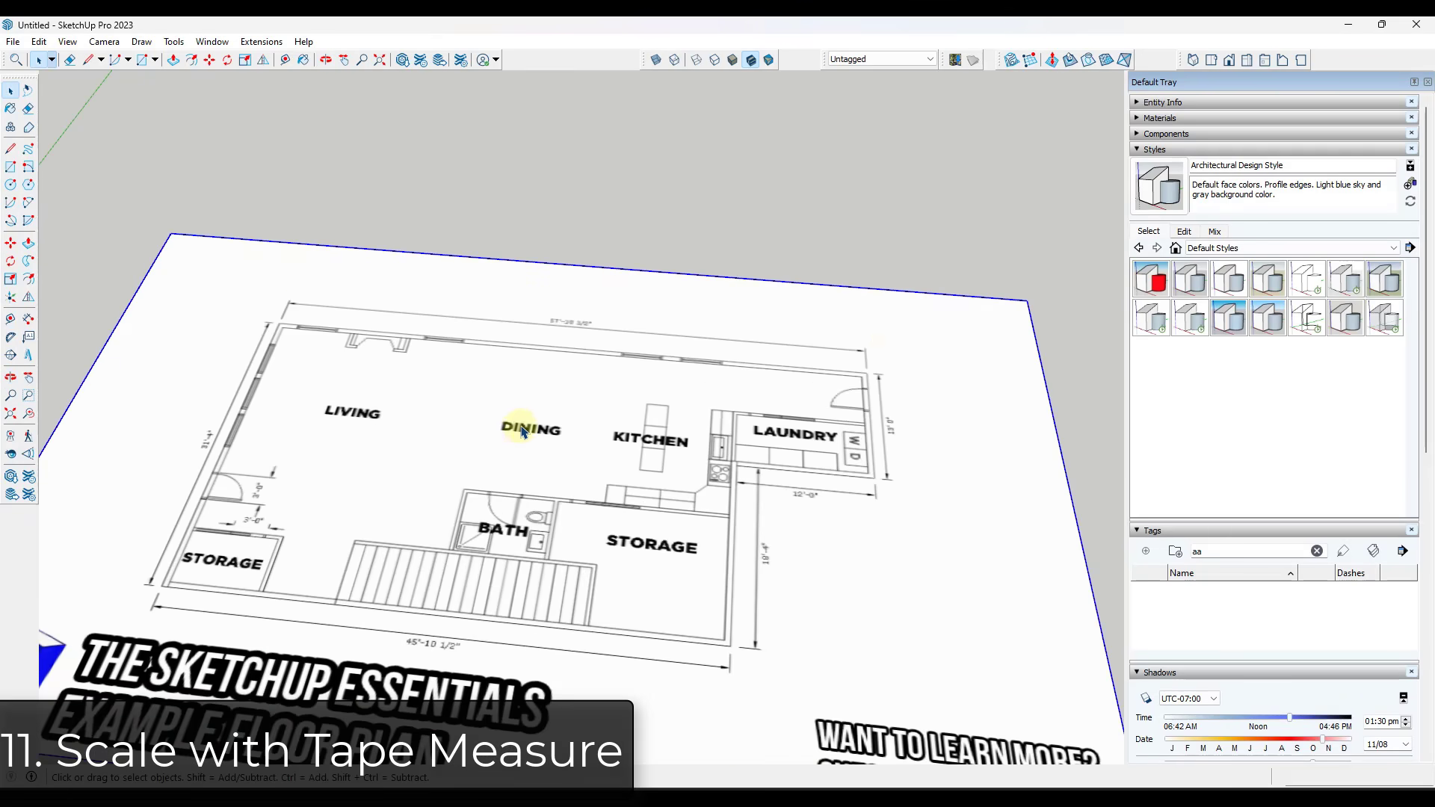
pyautogui.scroll(-3, 563, 406)
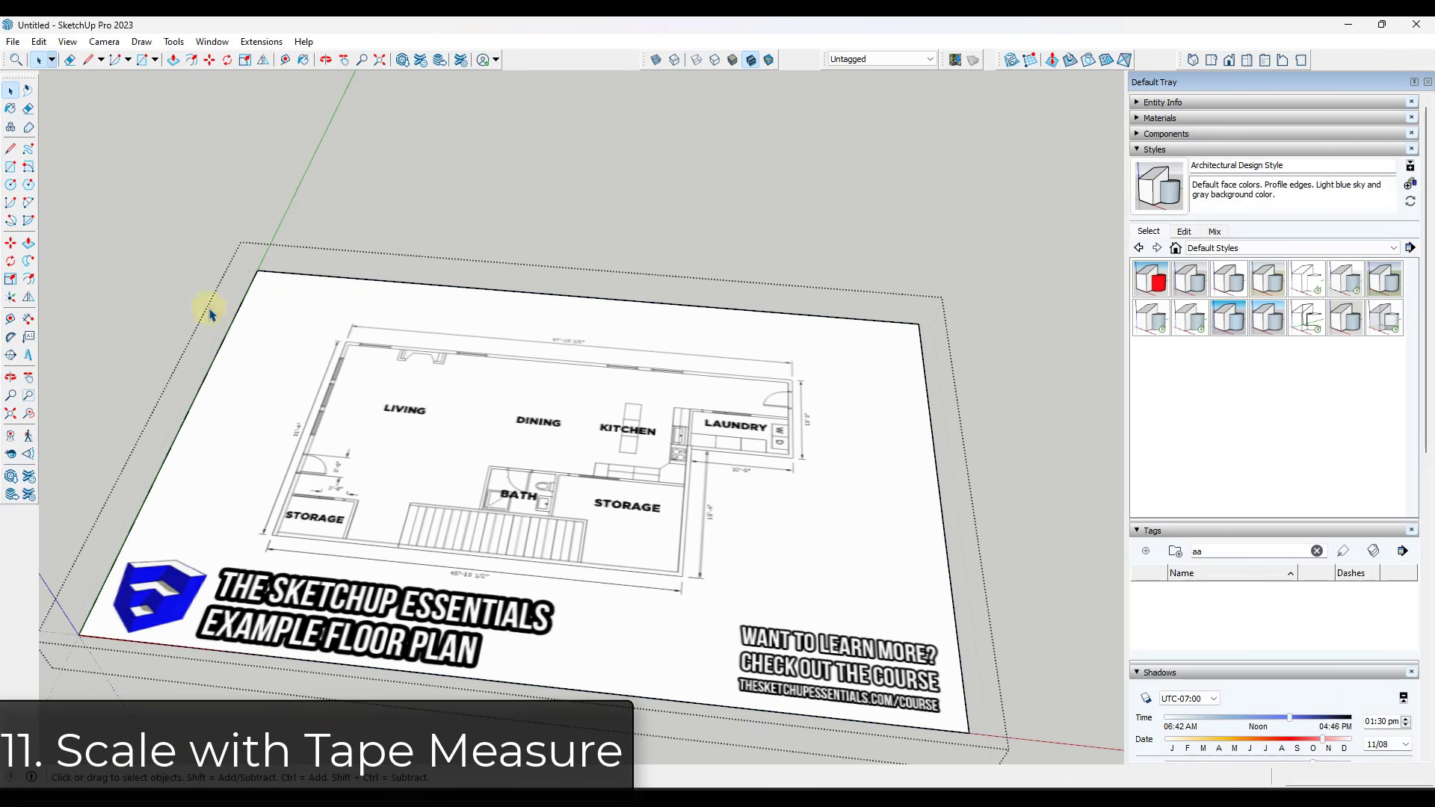
pyautogui.click(10, 320)
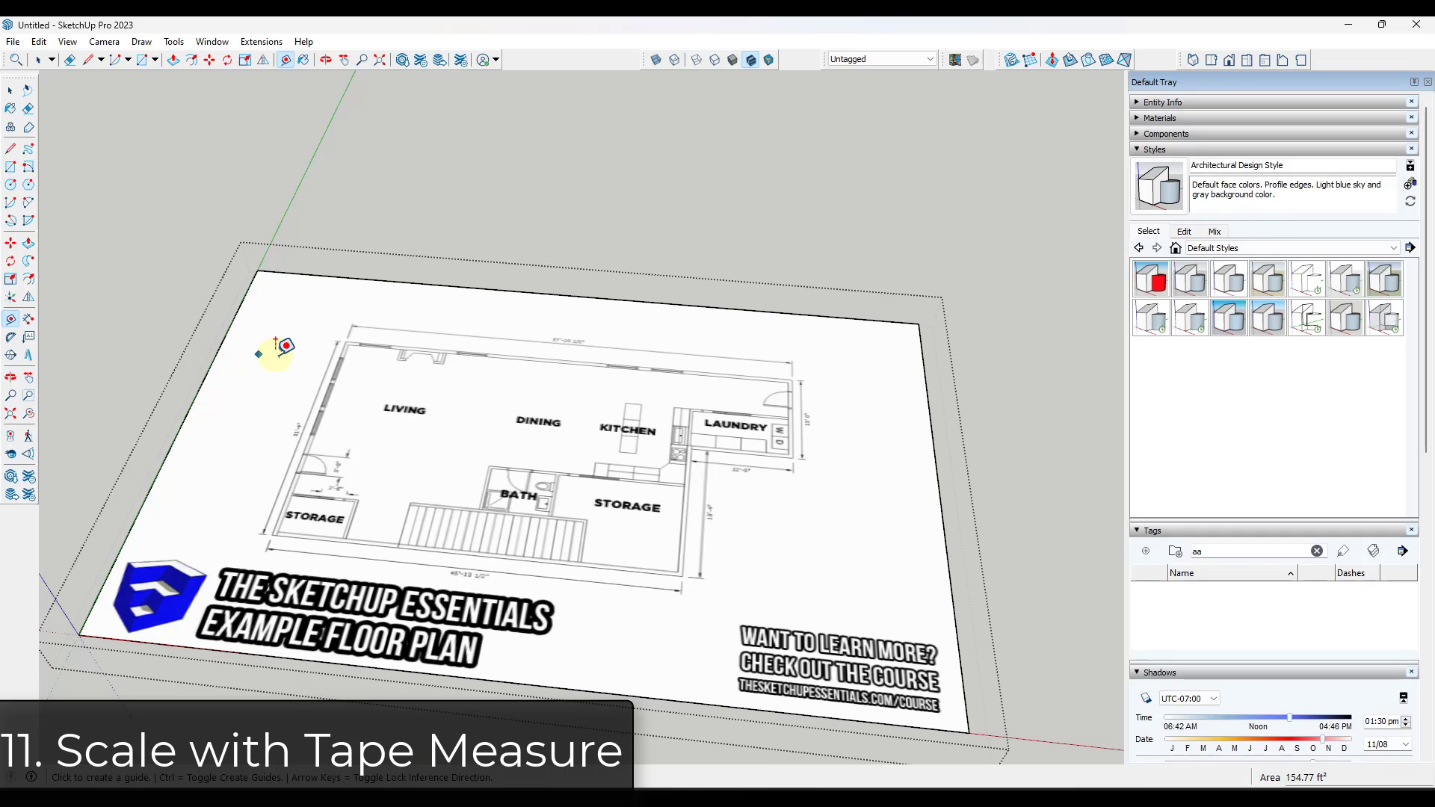
pyautogui.scroll(5, 284, 348)
pyautogui.scroll(2, 349, 275)
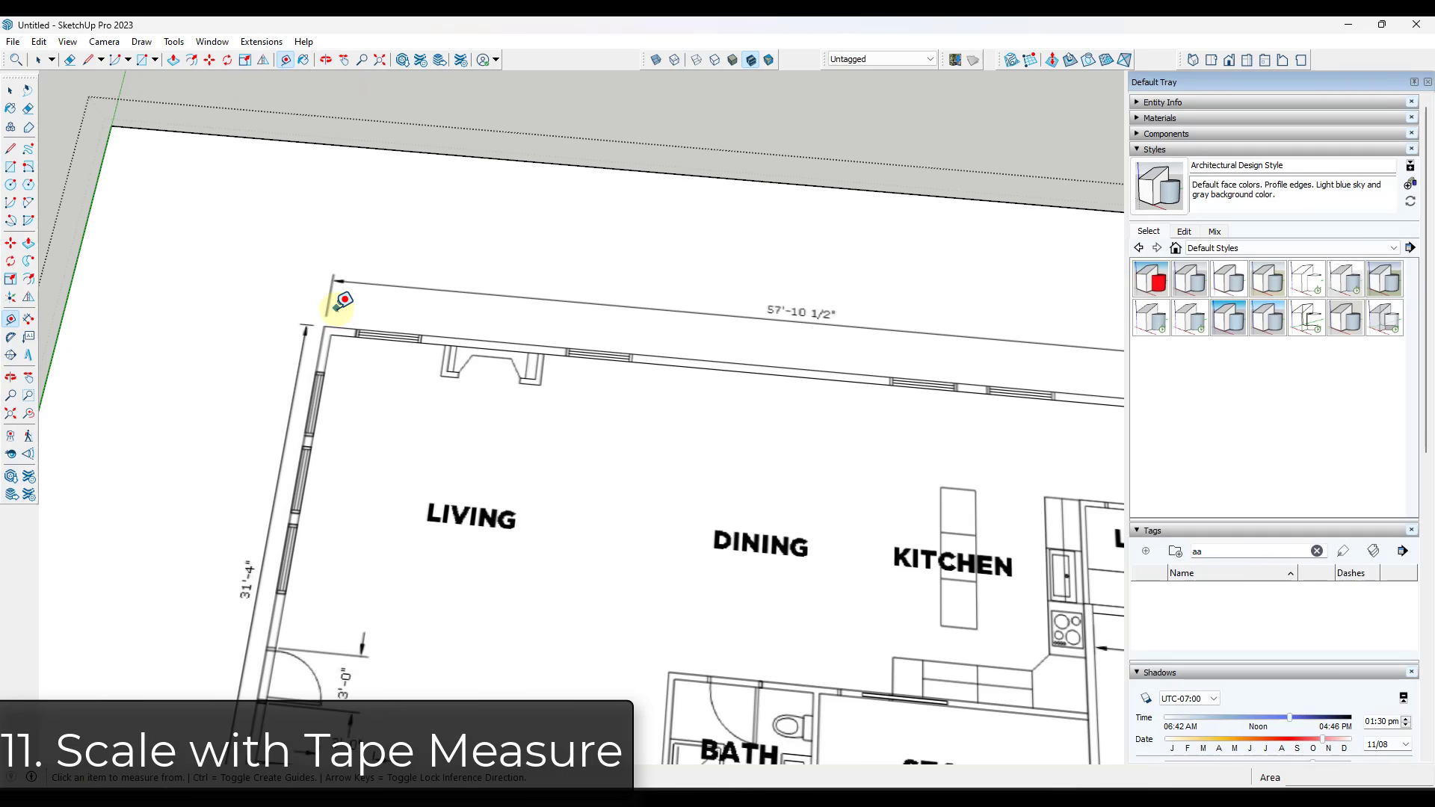
pyautogui.scroll(2, 326, 320)
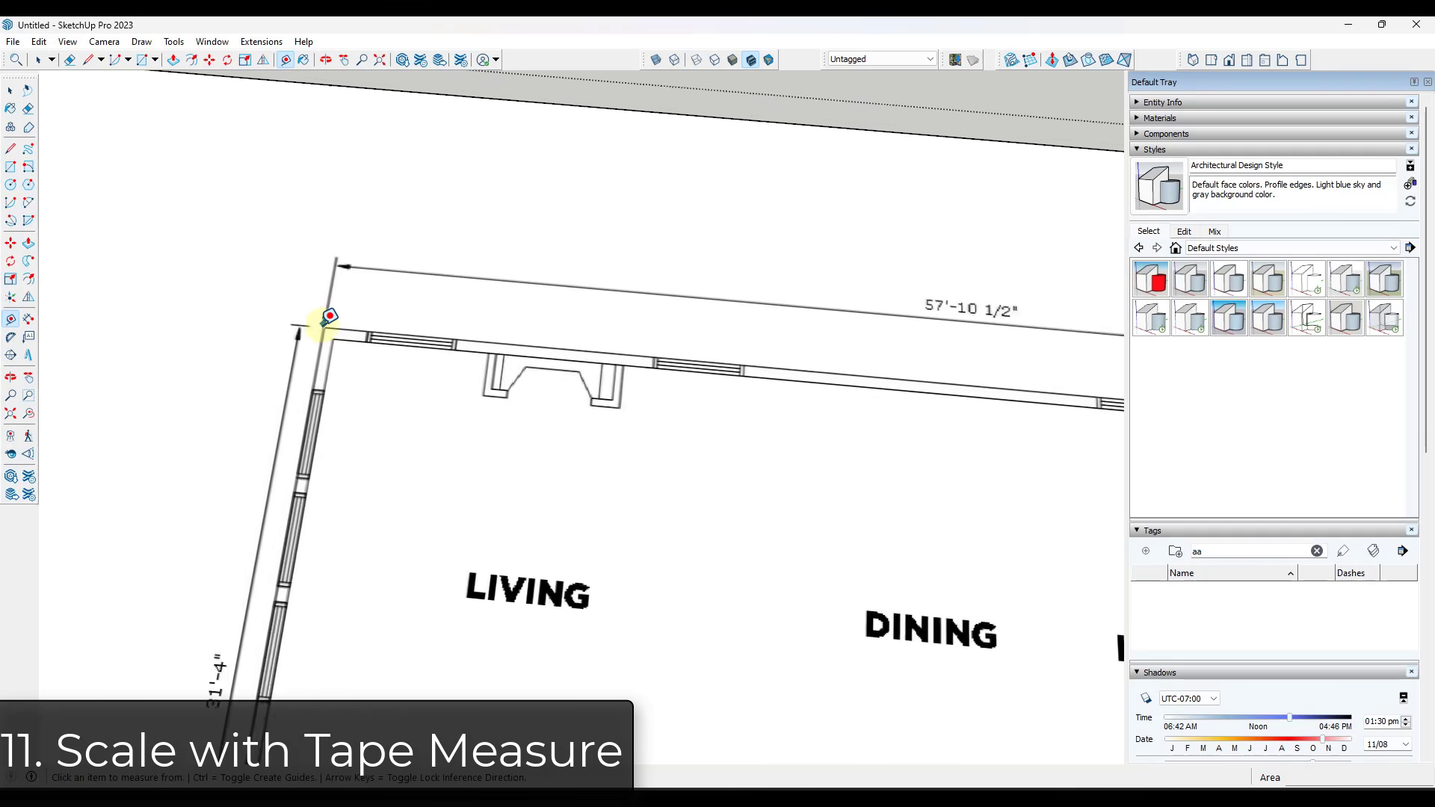
pyautogui.scroll(4, 329, 318)
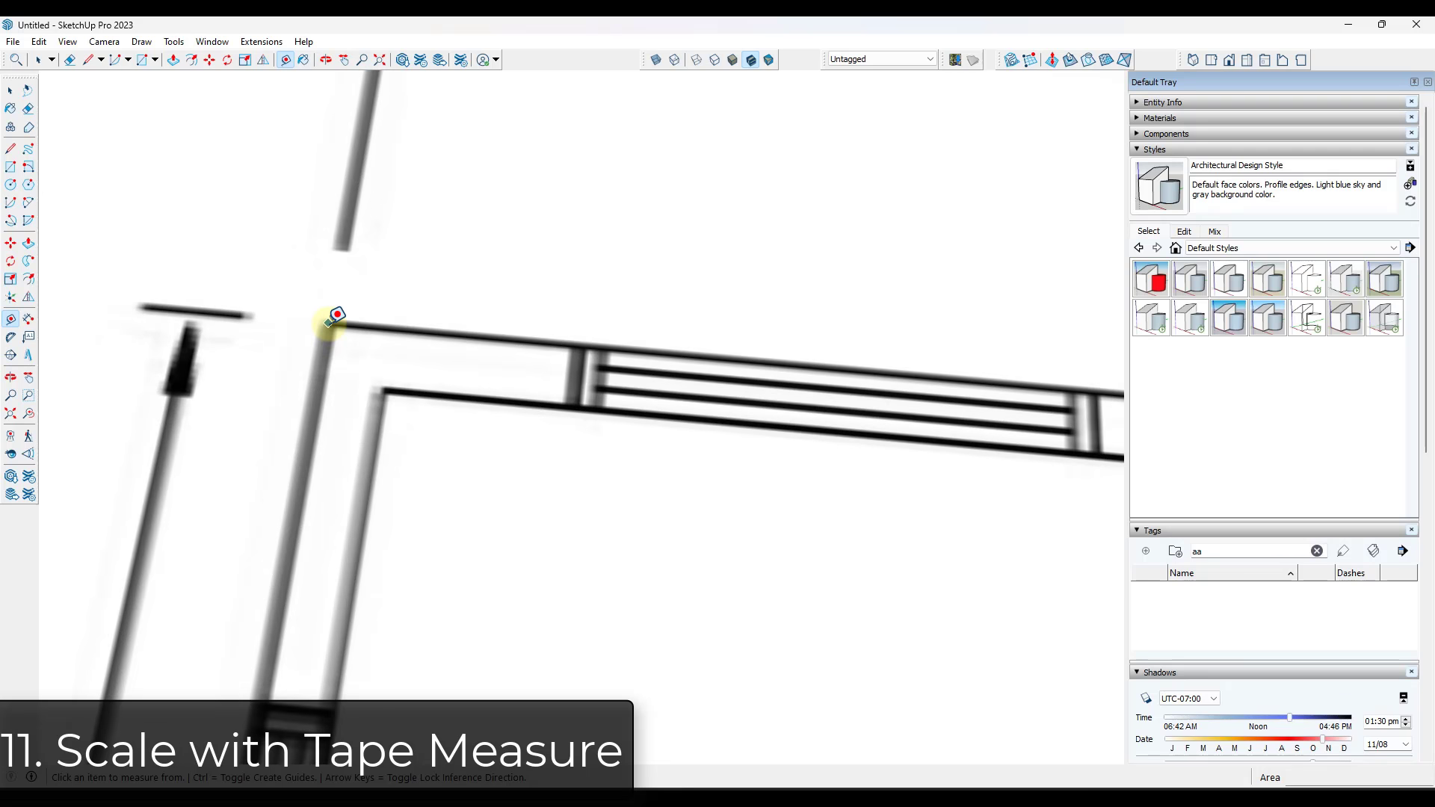
pyautogui.click(330, 320)
pyautogui.scroll(-8, 329, 320)
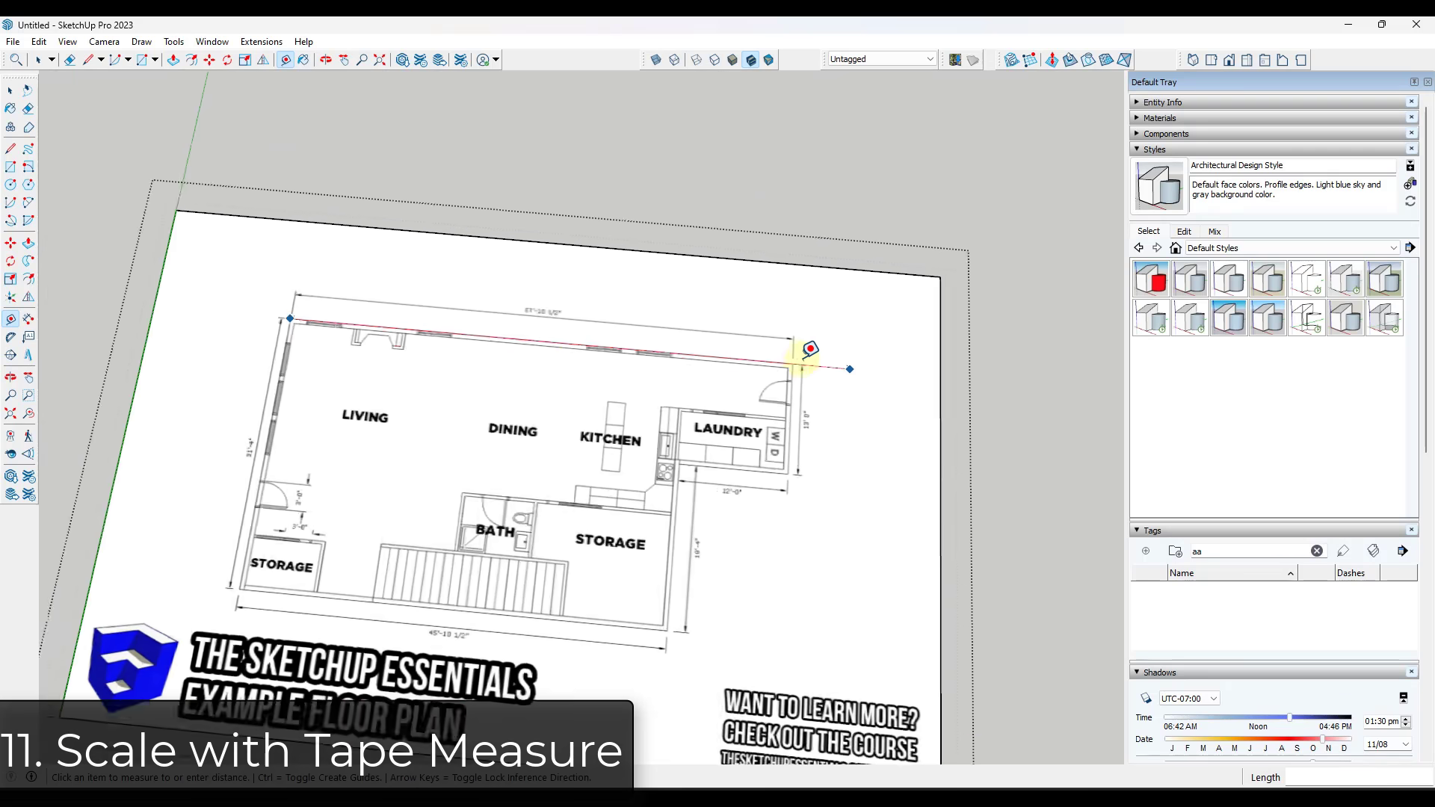
pyautogui.scroll(6, 806, 355)
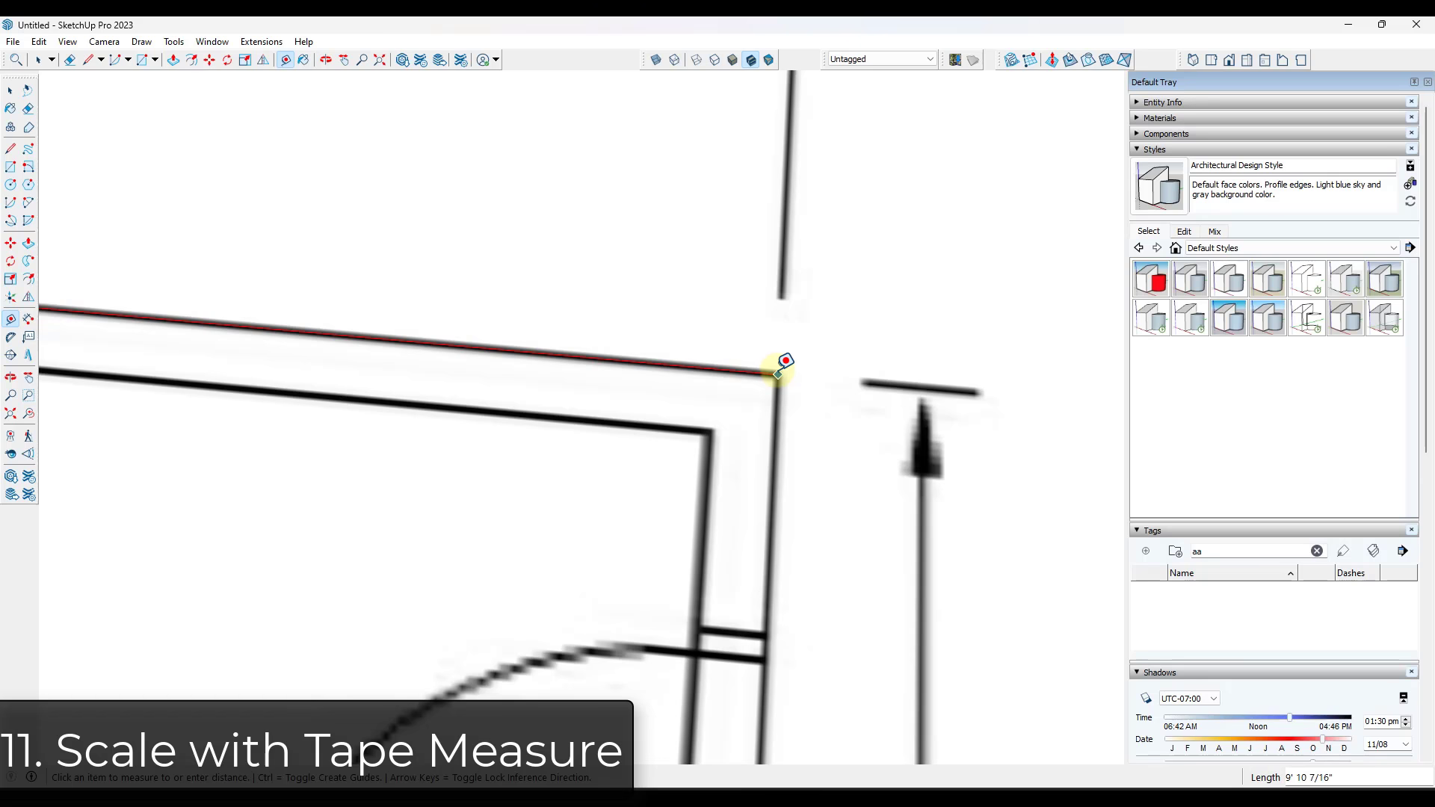
pyautogui.click(785, 362)
# Enter 57'10.5 as the length, confirm resizing the group, and re-measure to verify.
pyautogui.scroll(-6, 781, 355)
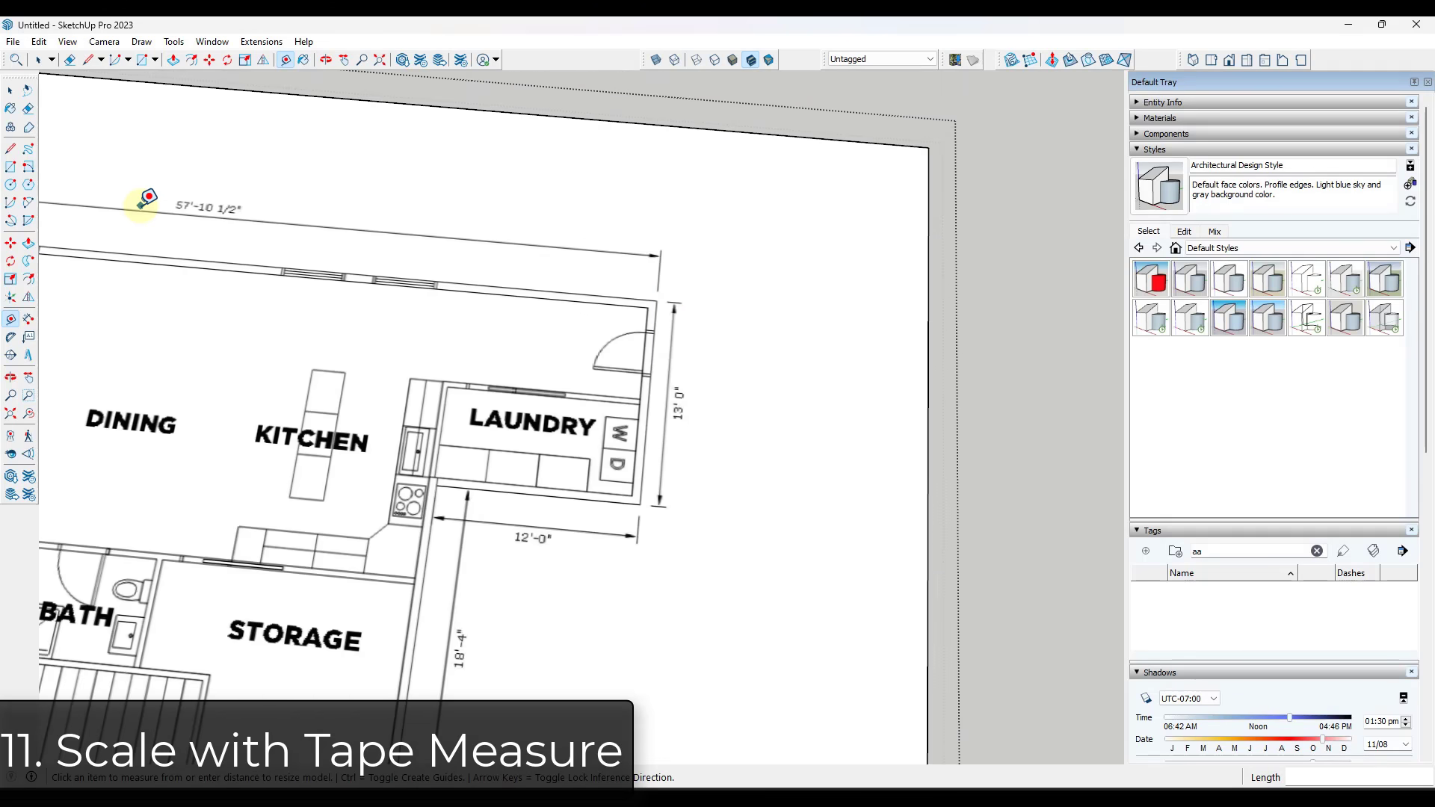
pyautogui.scroll(3, 146, 197)
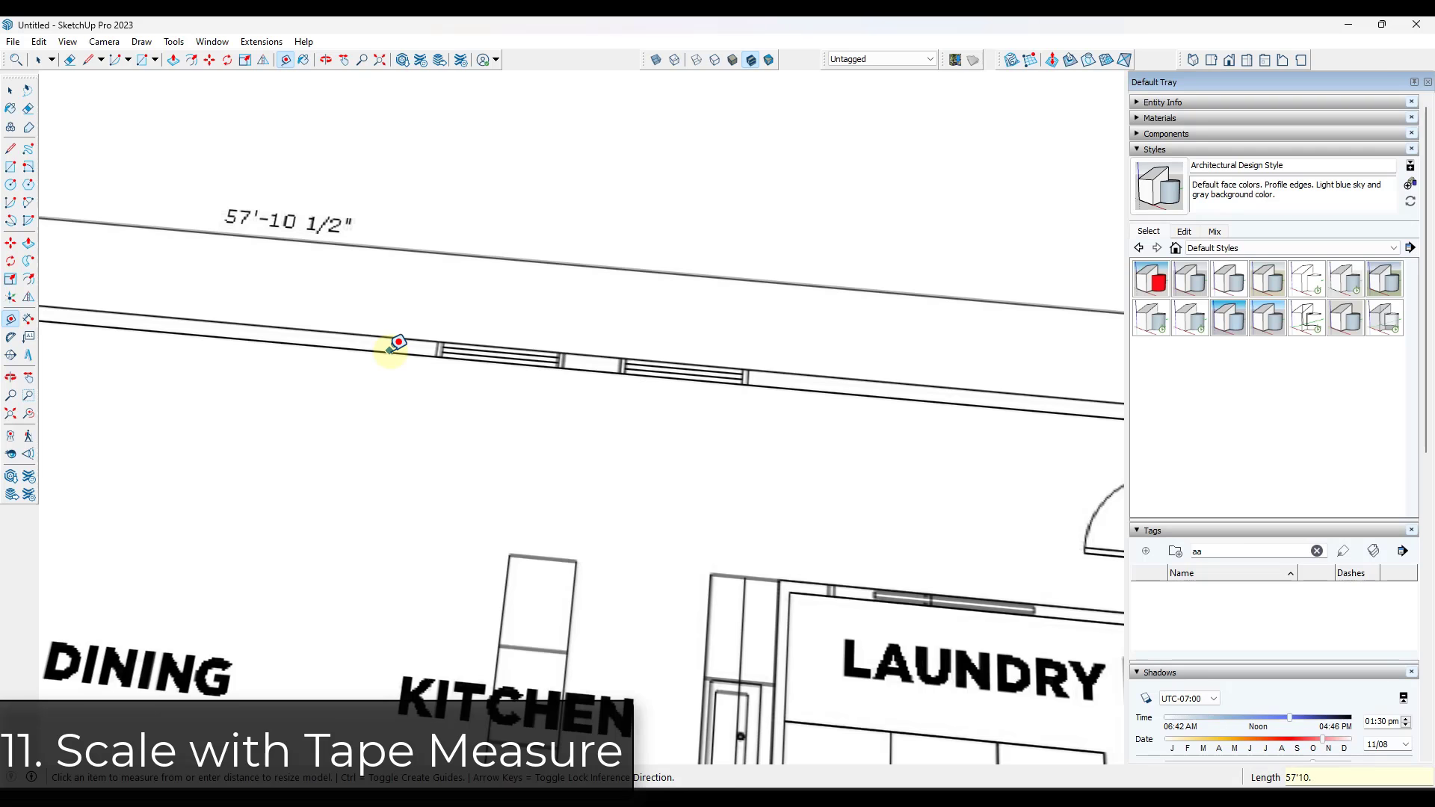
pyautogui.press('Return')
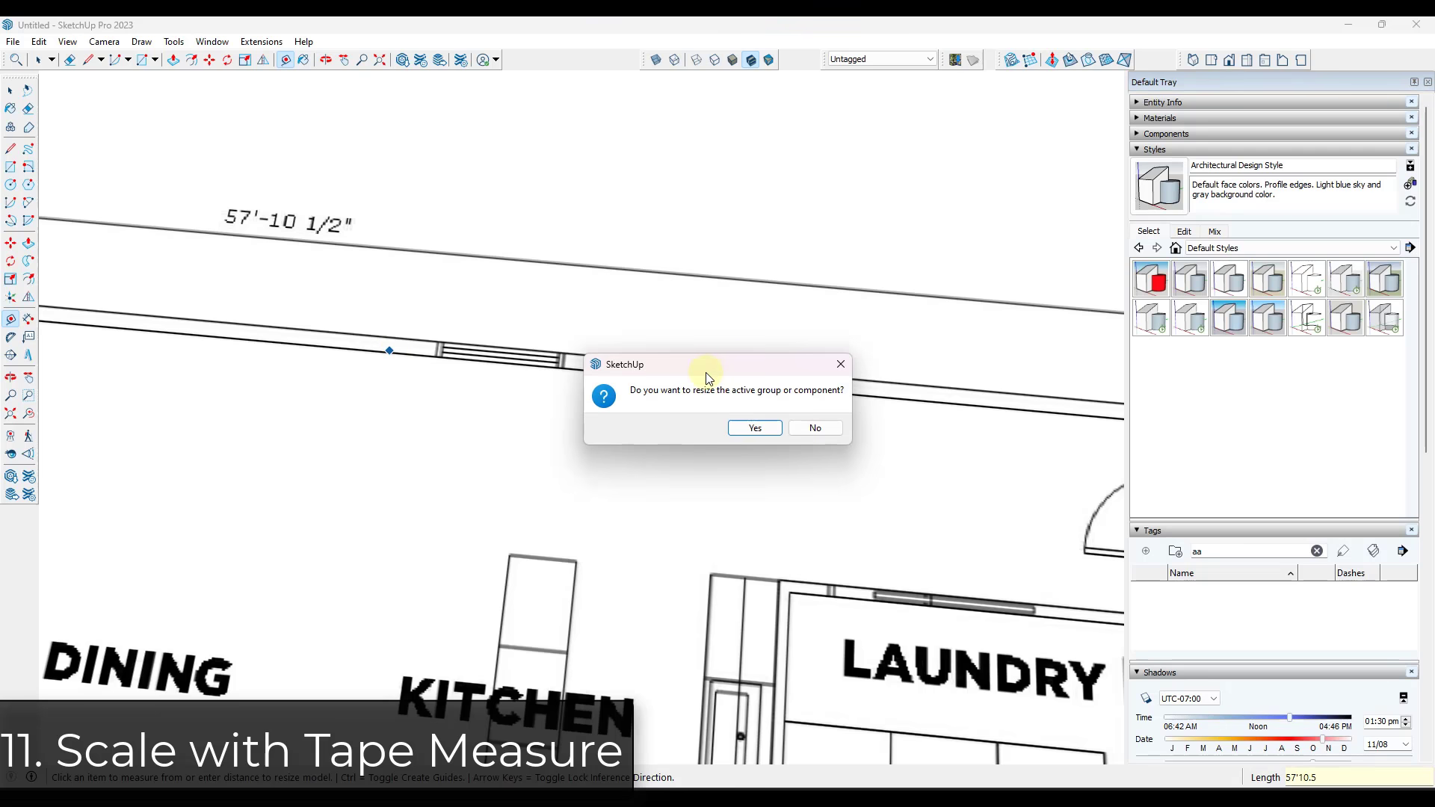
pyautogui.click(755, 427)
pyautogui.scroll(-10, 571, 378)
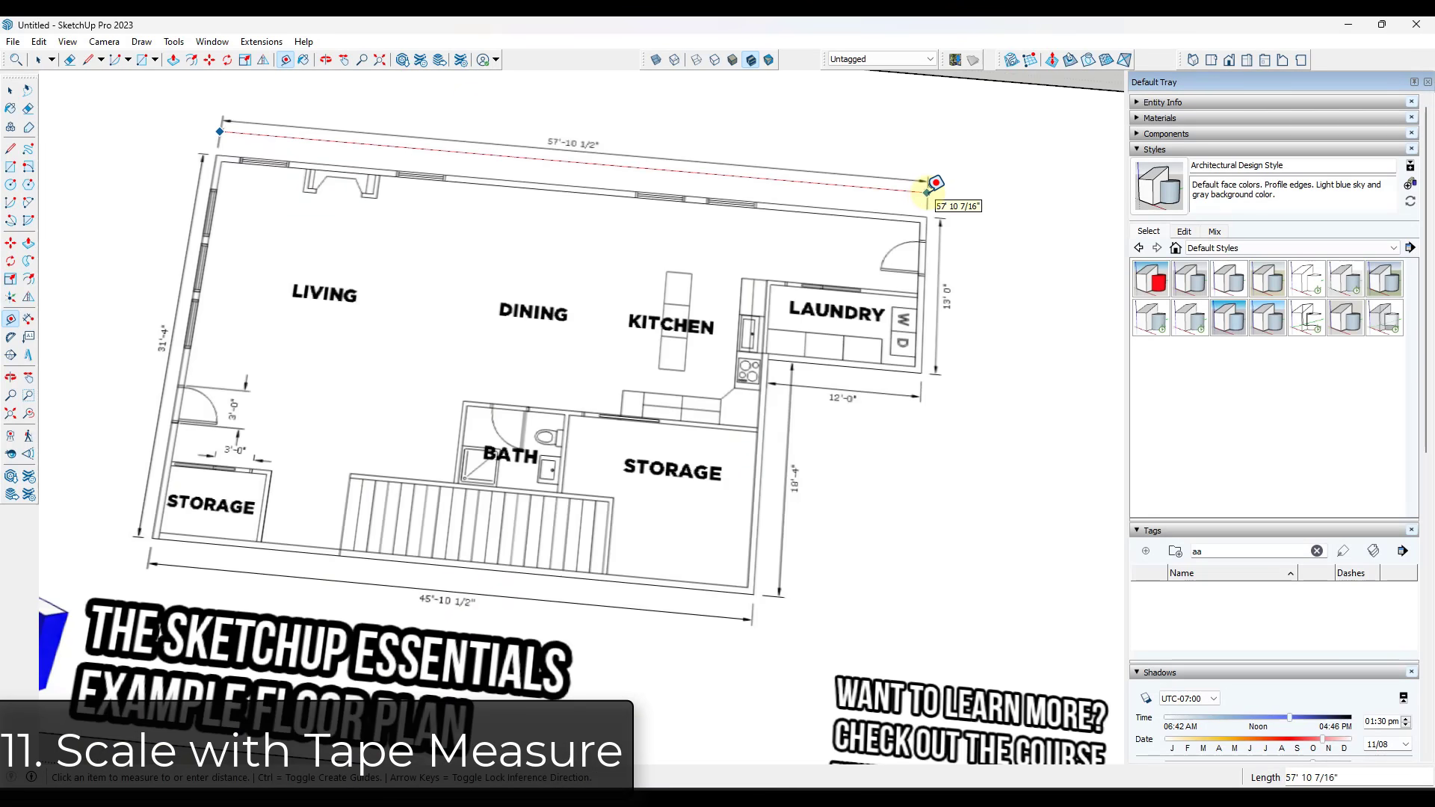
pyautogui.click(936, 184)
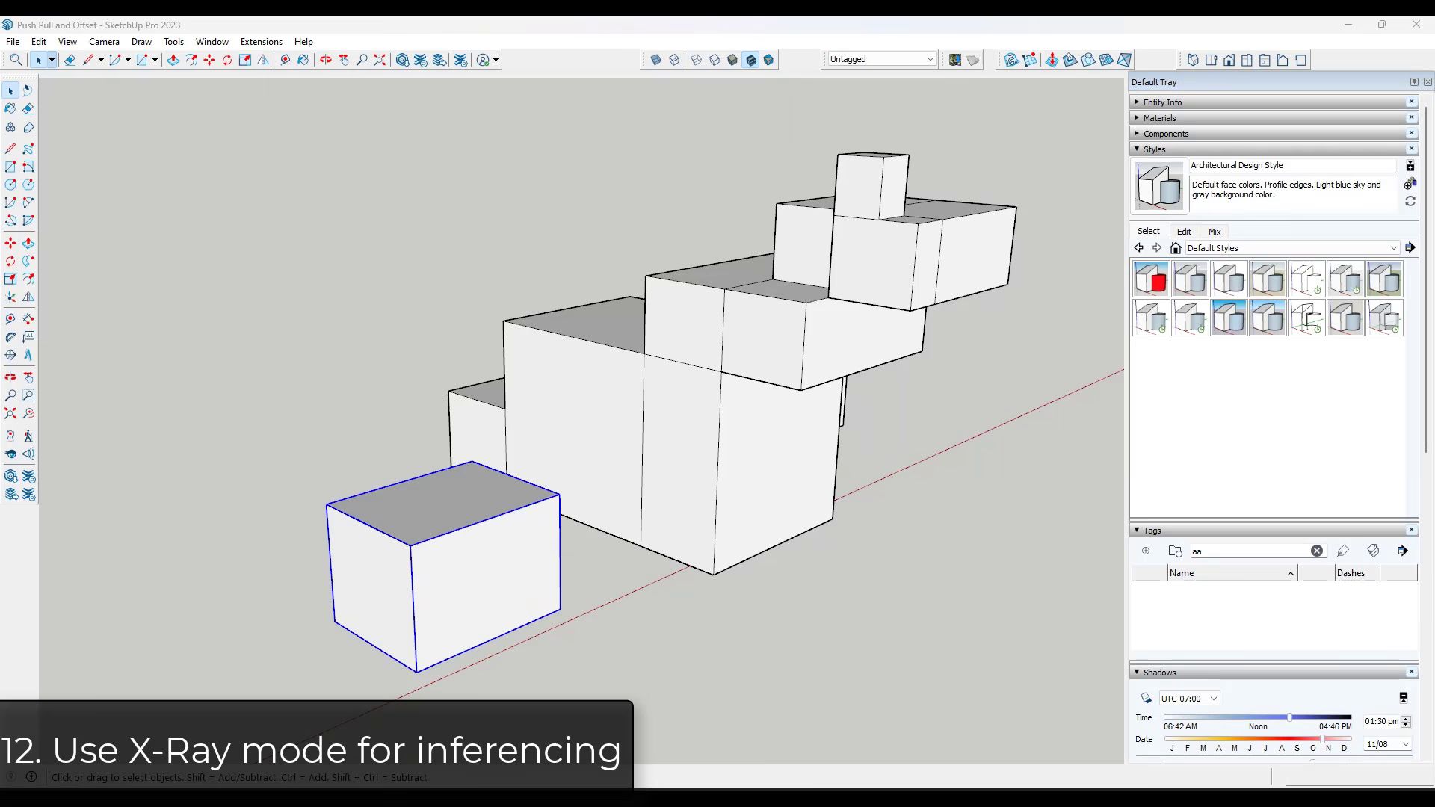
# Orbit around the block model, then open and close the toolbar list to deselect the box.
pyautogui.press('o')
pyautogui.moveTo(250, 561)
pyautogui.mouseDown()
pyautogui.moveTo(560, 657)
pyautogui.moveTo(1029, 576)
pyautogui.moveTo(436, 583)
pyautogui.moveTo(224, 570)
pyautogui.mouseUp()
pyautogui.press('space')
pyautogui.scroll(-3, 641, 448)
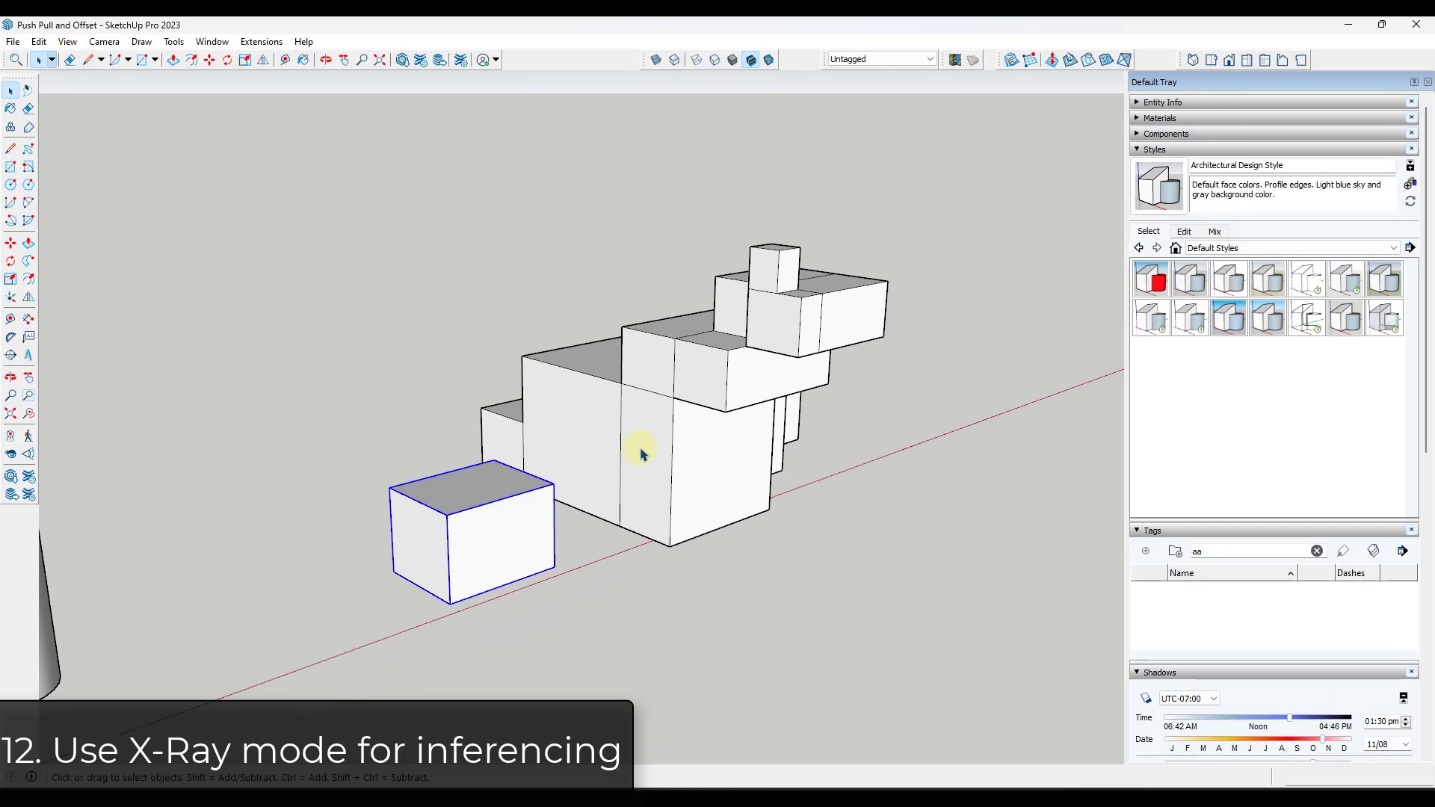
pyautogui.scroll(2, 657, 413)
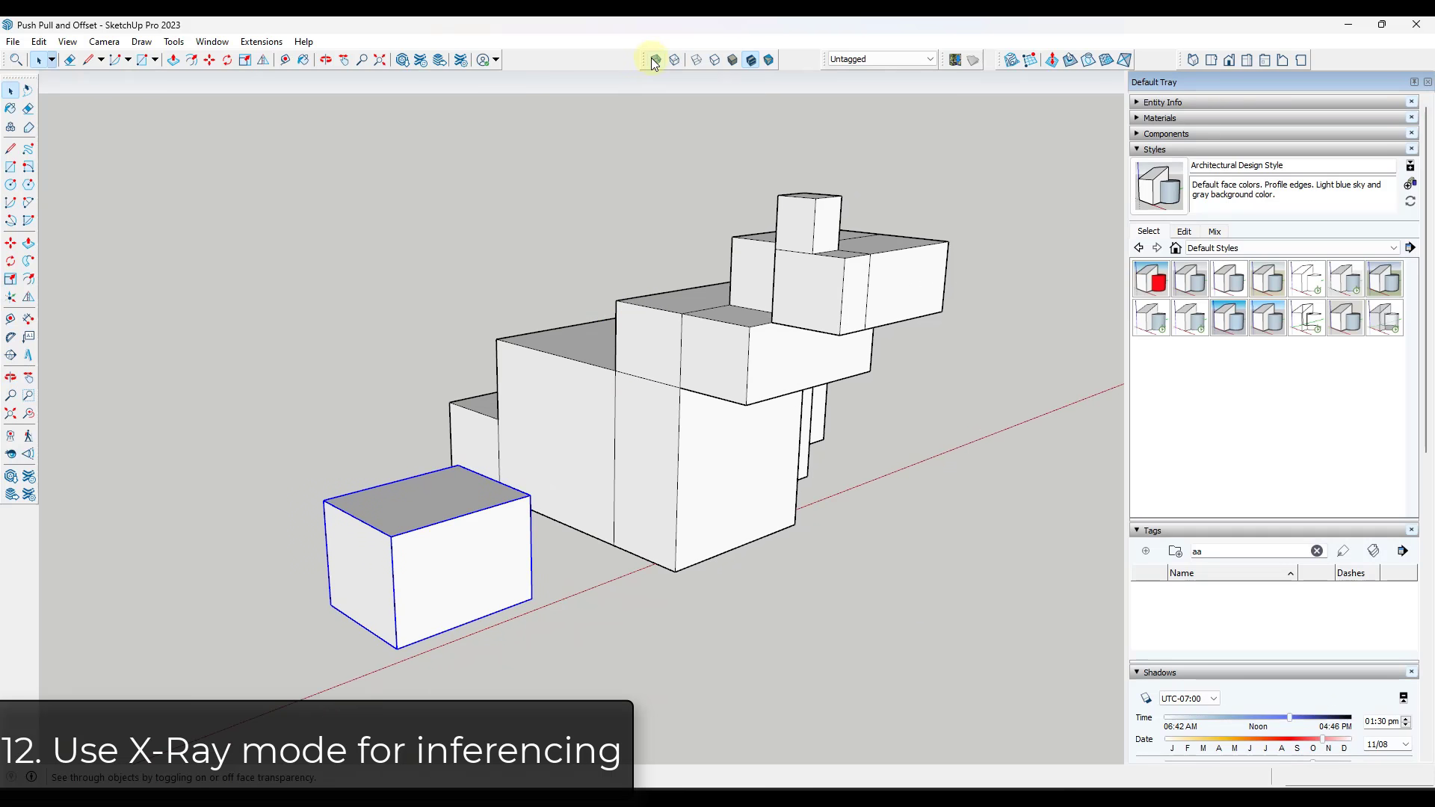
pyautogui.rightClick(604, 60)
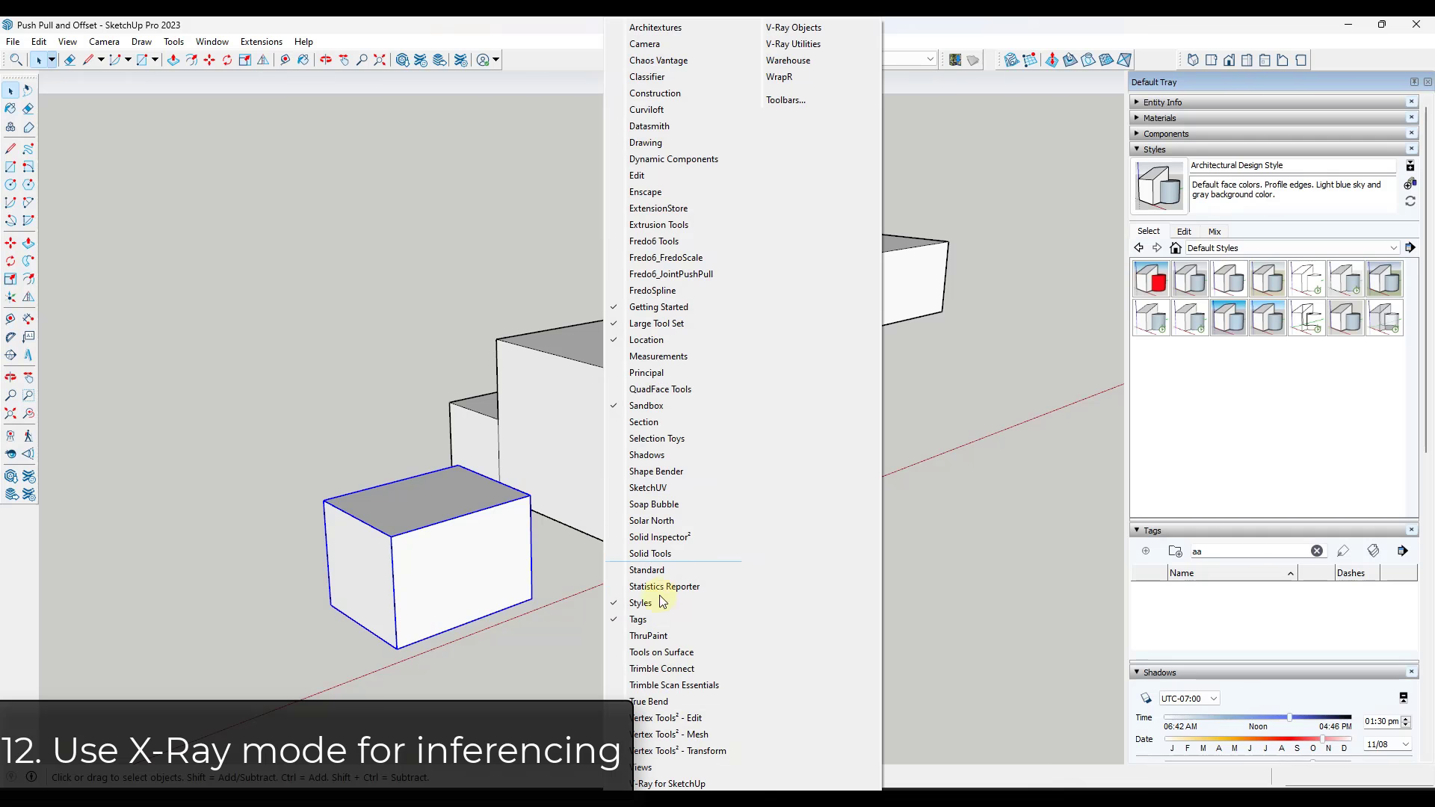
pyautogui.click(615, 114)
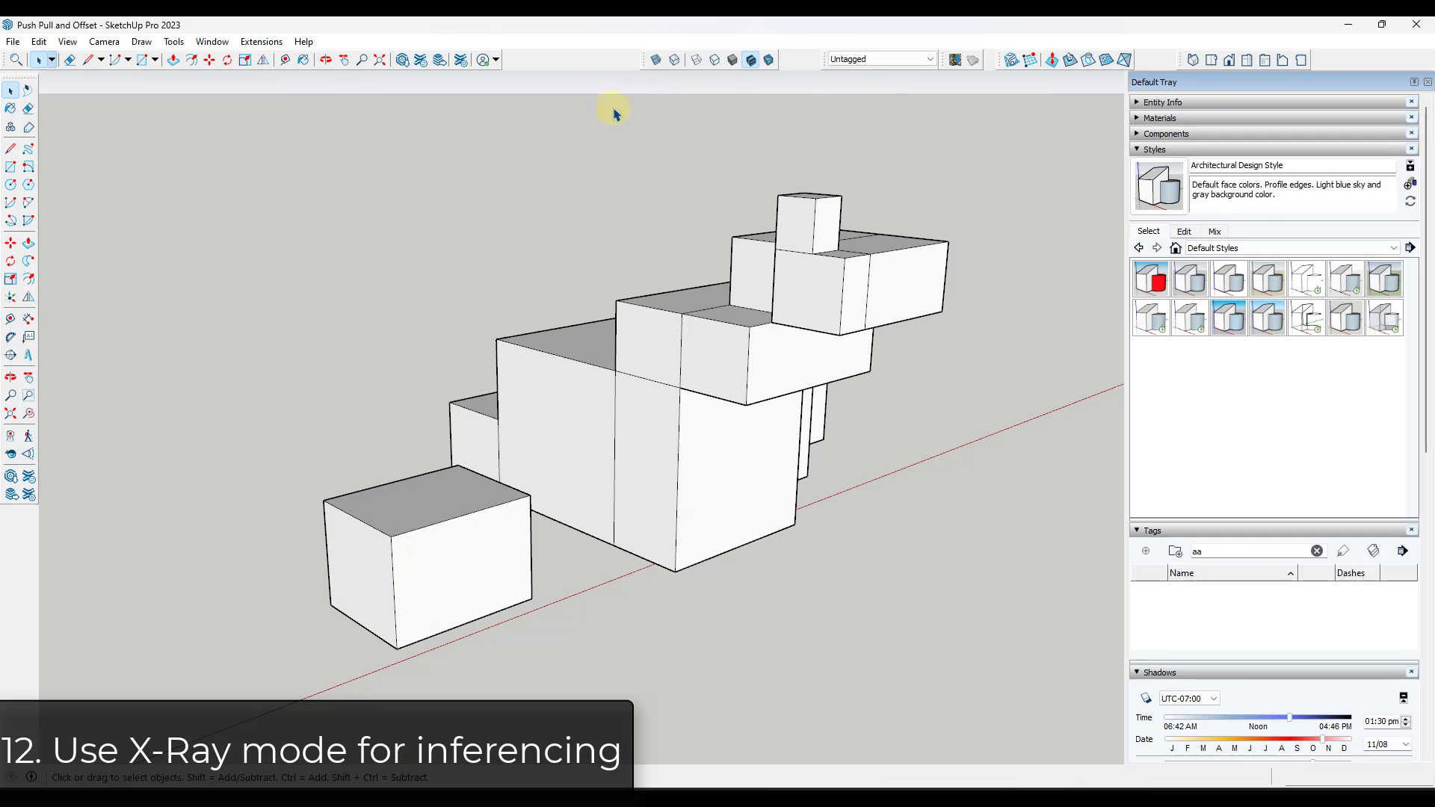
# Turn on X-Ray and move the front box by its back corner onto the hidden inner point.
pyautogui.click(657, 58)
pyautogui.press('m')
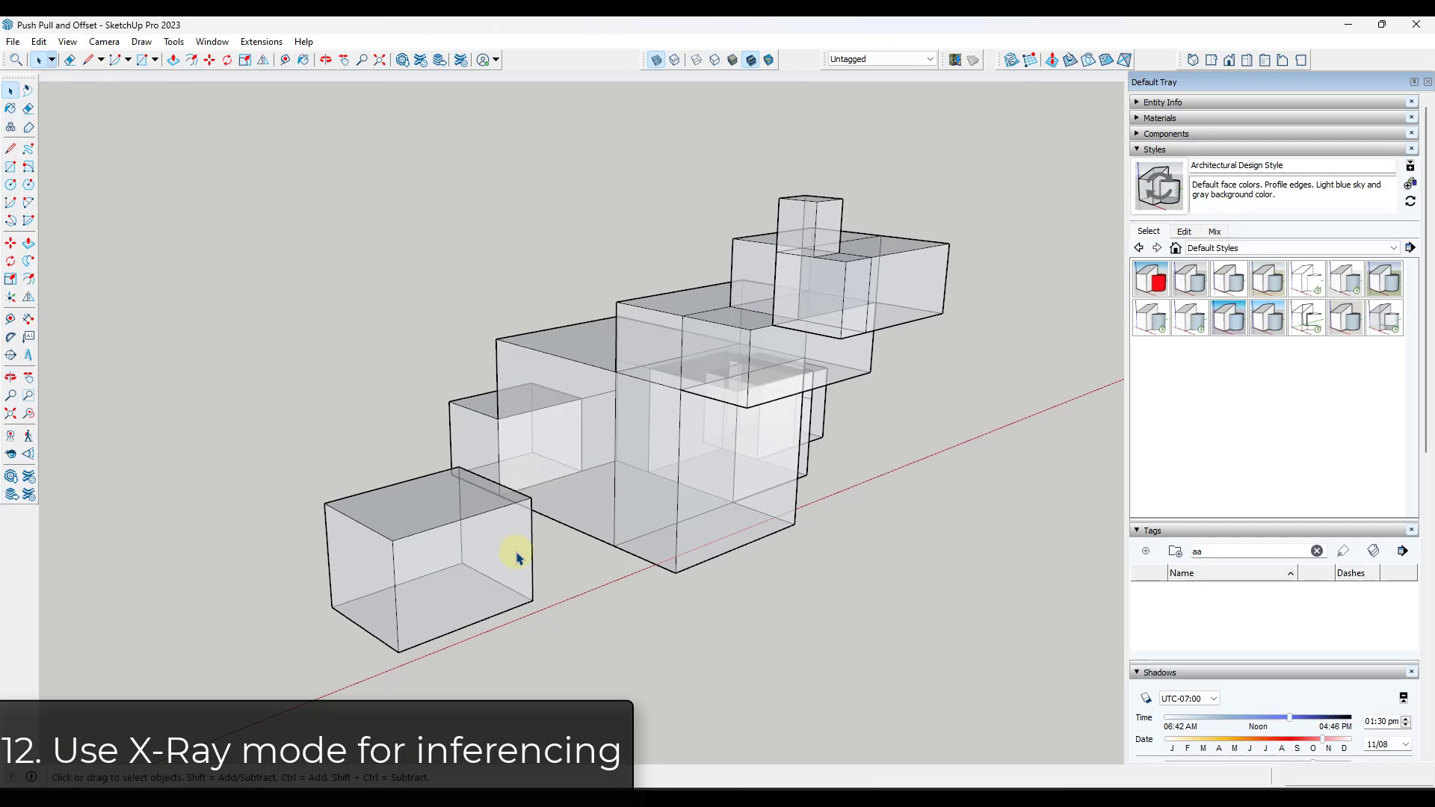
pyautogui.click(463, 563)
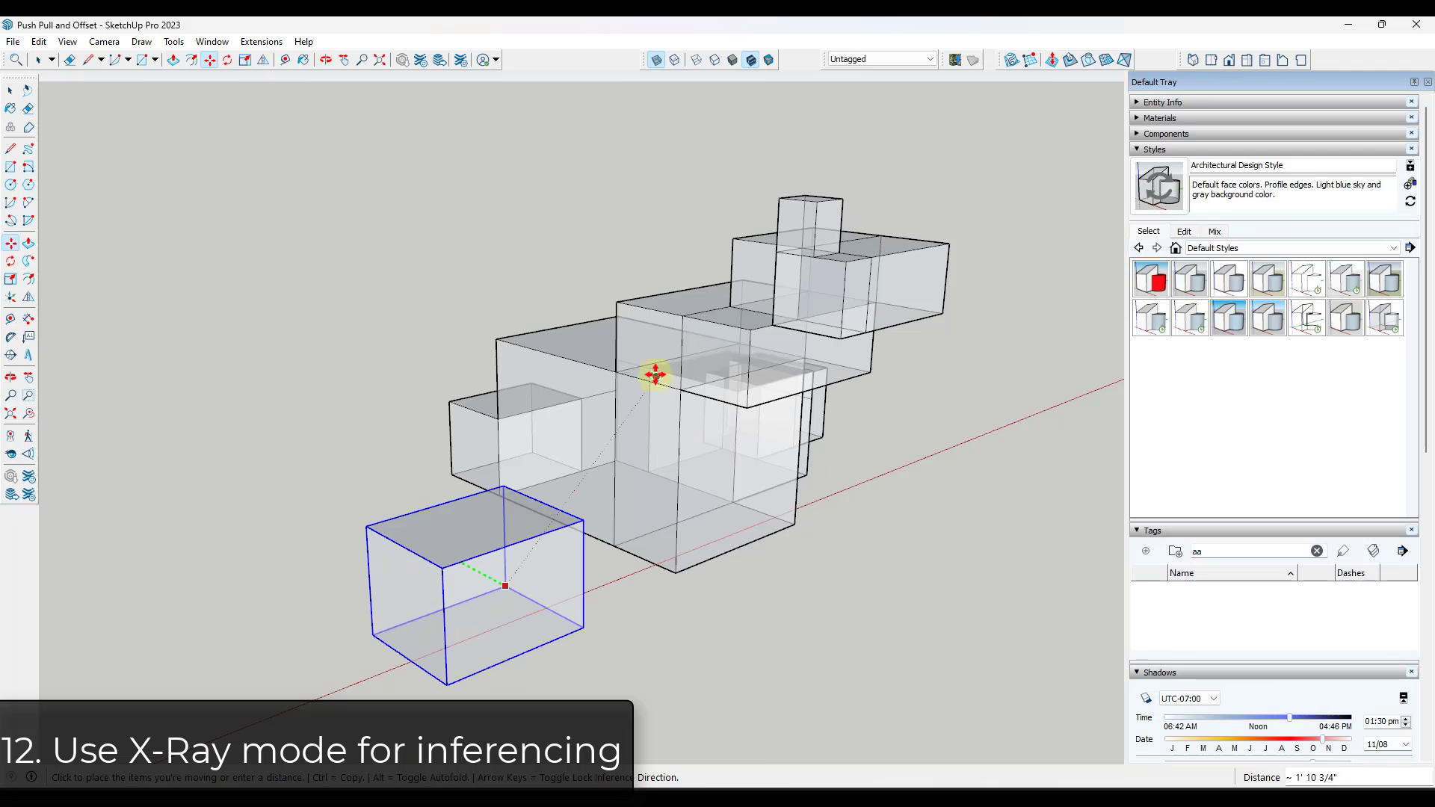
pyautogui.click(704, 444)
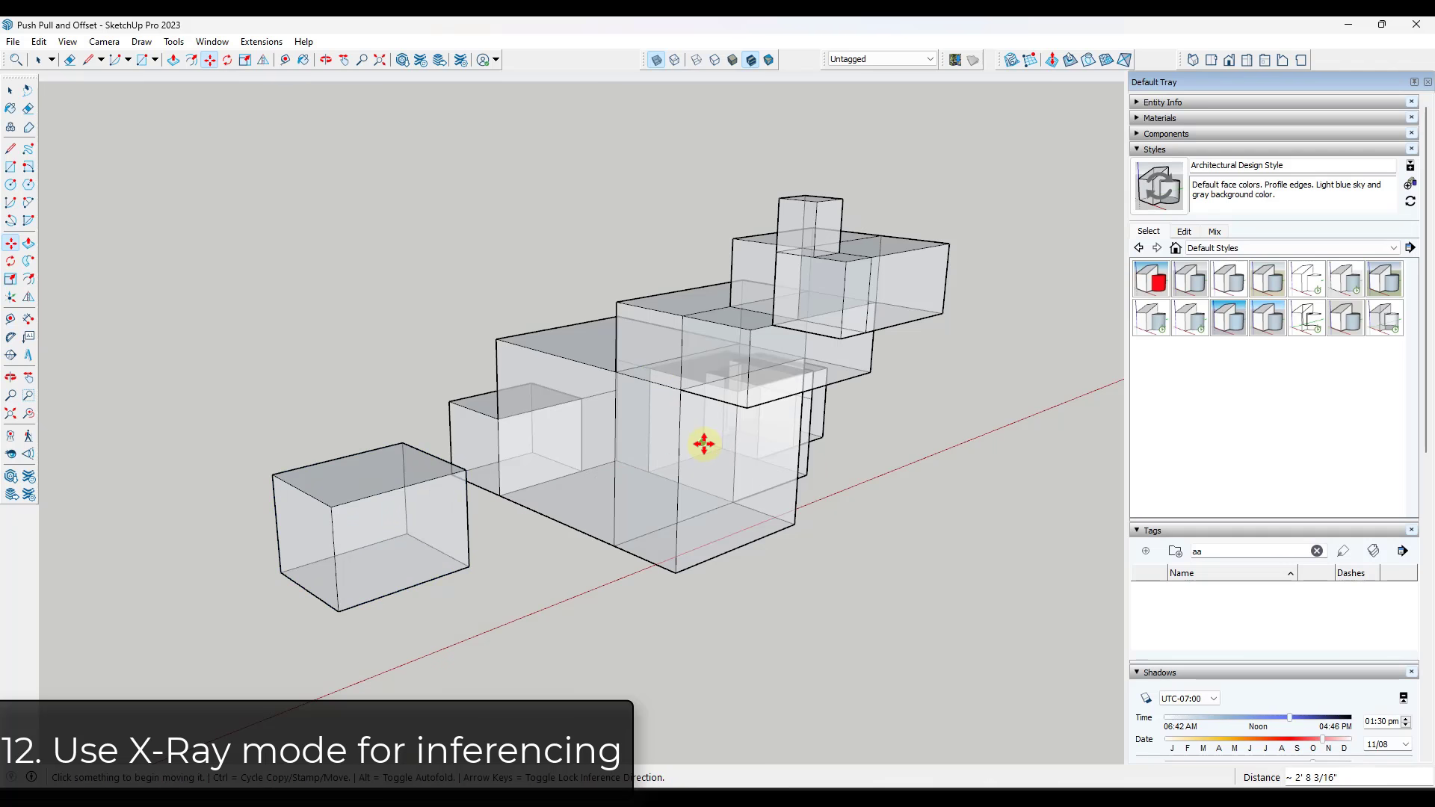
pyautogui.press('space')
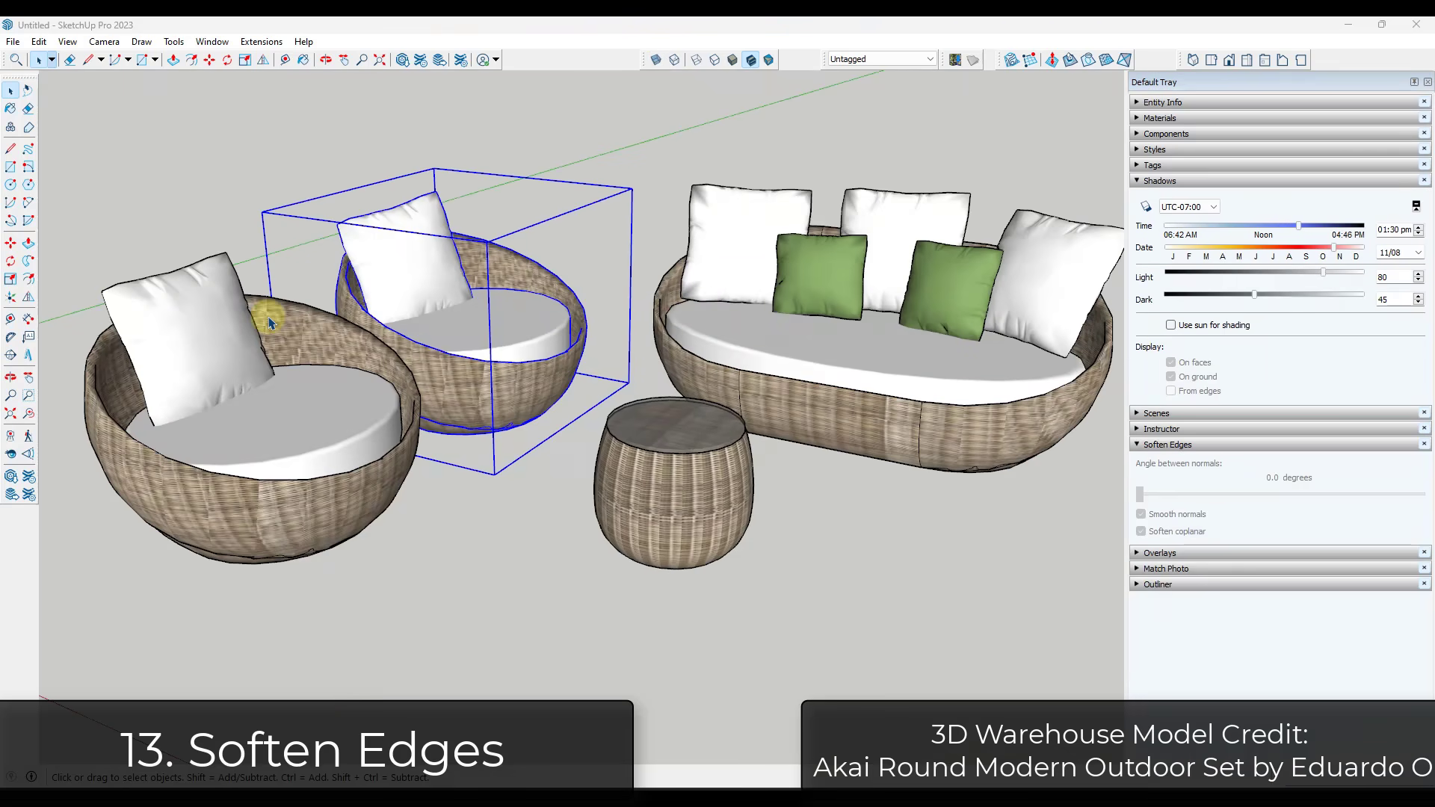
# Show and then hide hidden geometry to reveal the furniture's mesh edges.
pyautogui.click(68, 41)
pyautogui.click(112, 99)
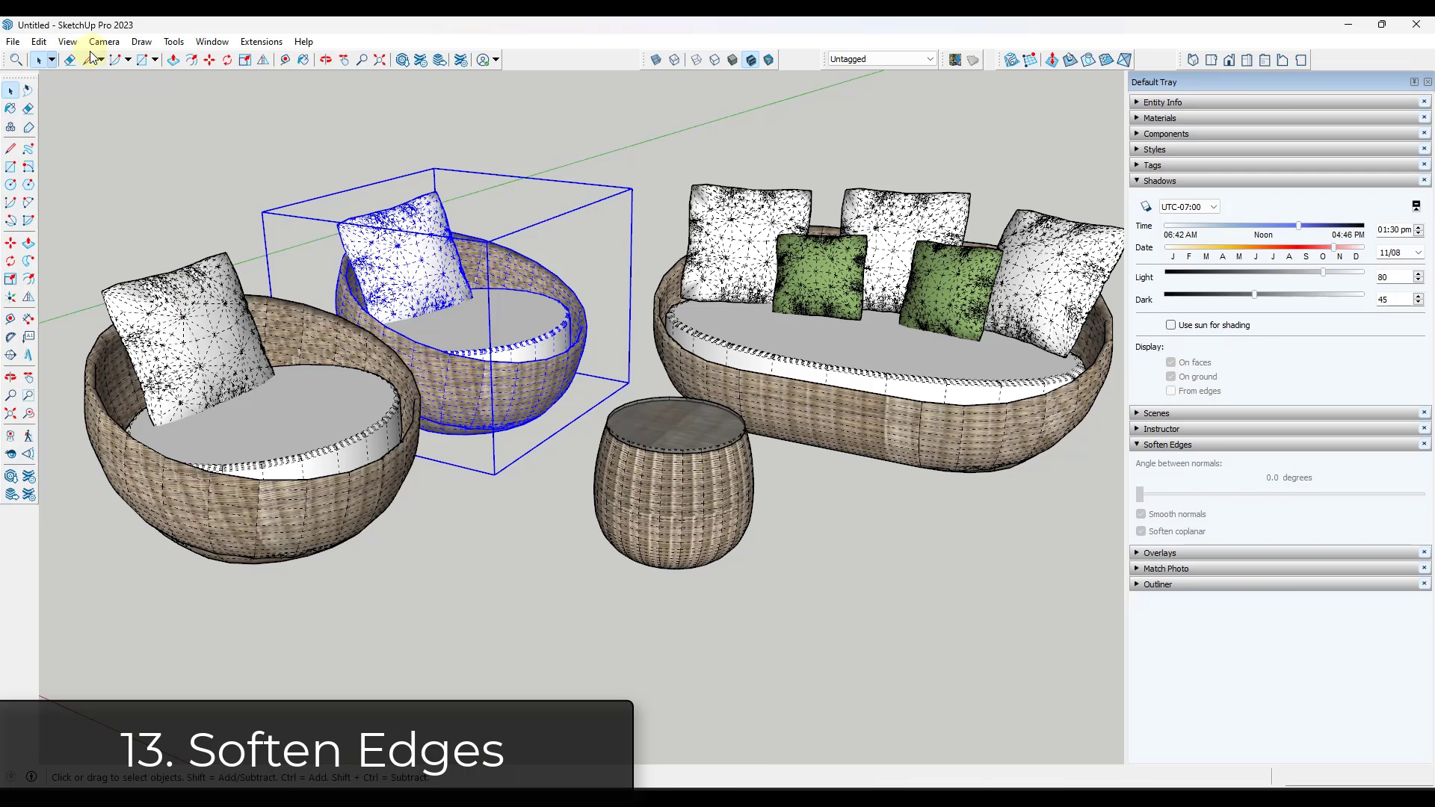
pyautogui.click(69, 41)
pyautogui.click(105, 99)
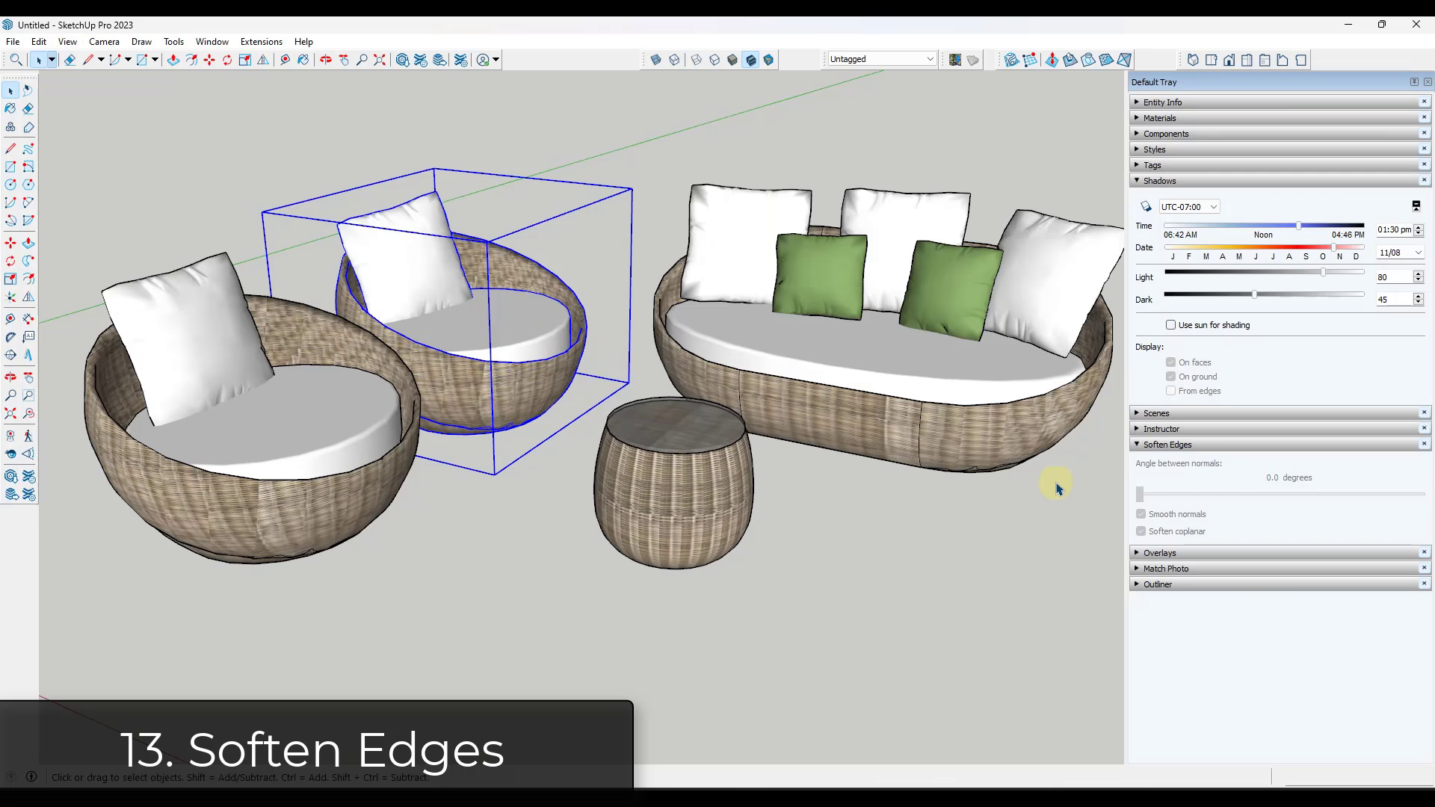
# Soften the wicker chair pillow at about 60 degrees, with Soften coplanar turned on.
pyautogui.click(199, 320)
pyautogui.doubleClick(199, 320)
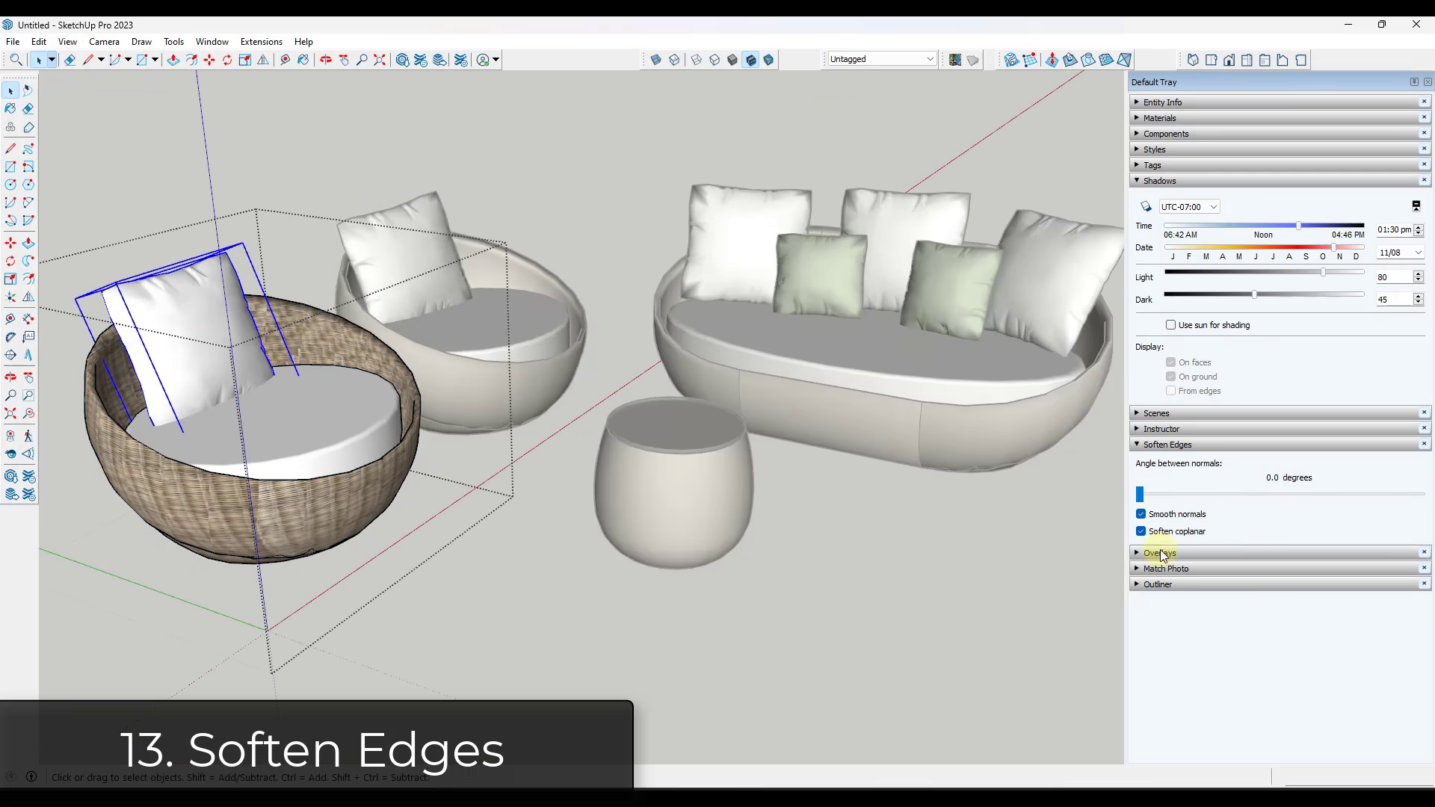
pyautogui.click(1141, 495)
pyautogui.click(185, 290)
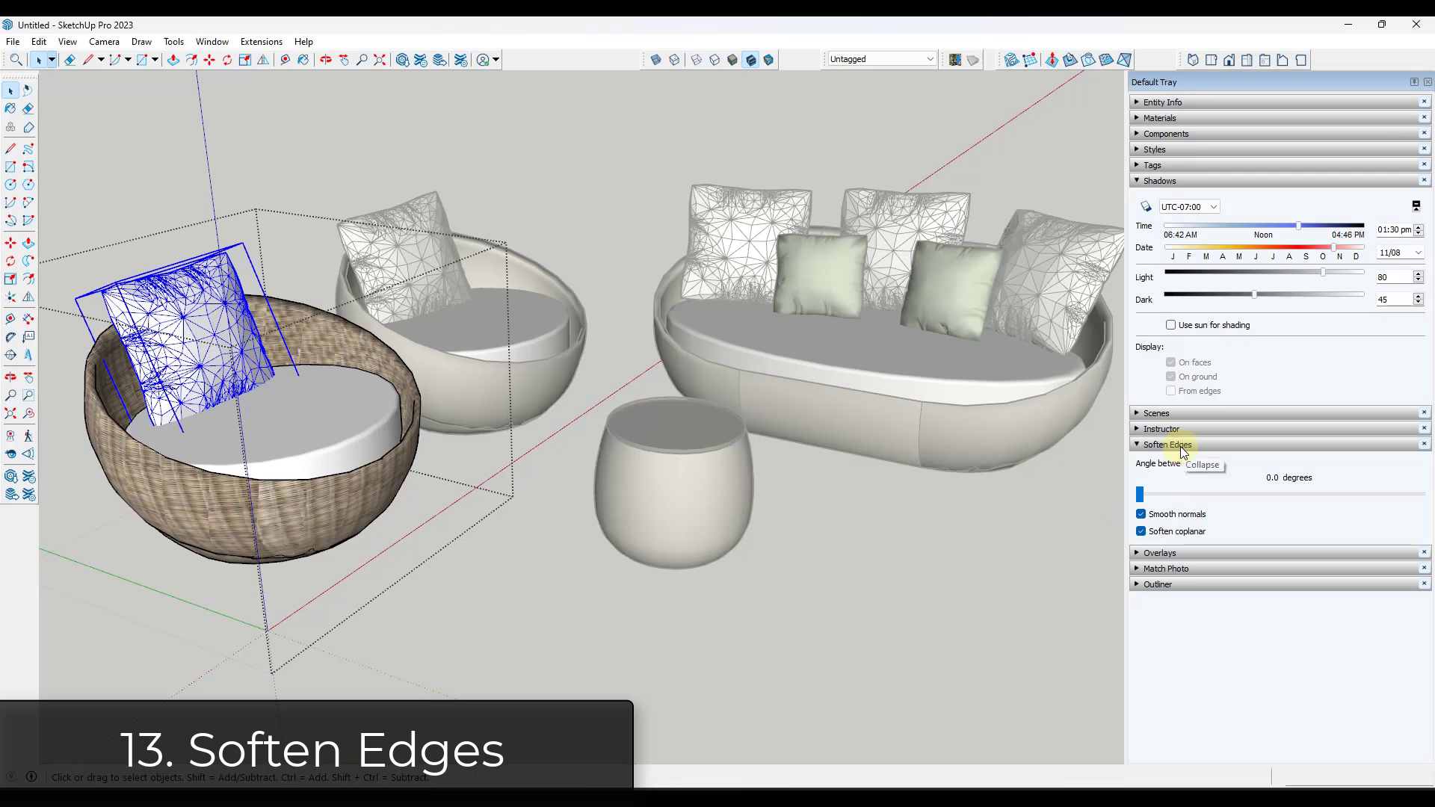
pyautogui.click(1141, 531)
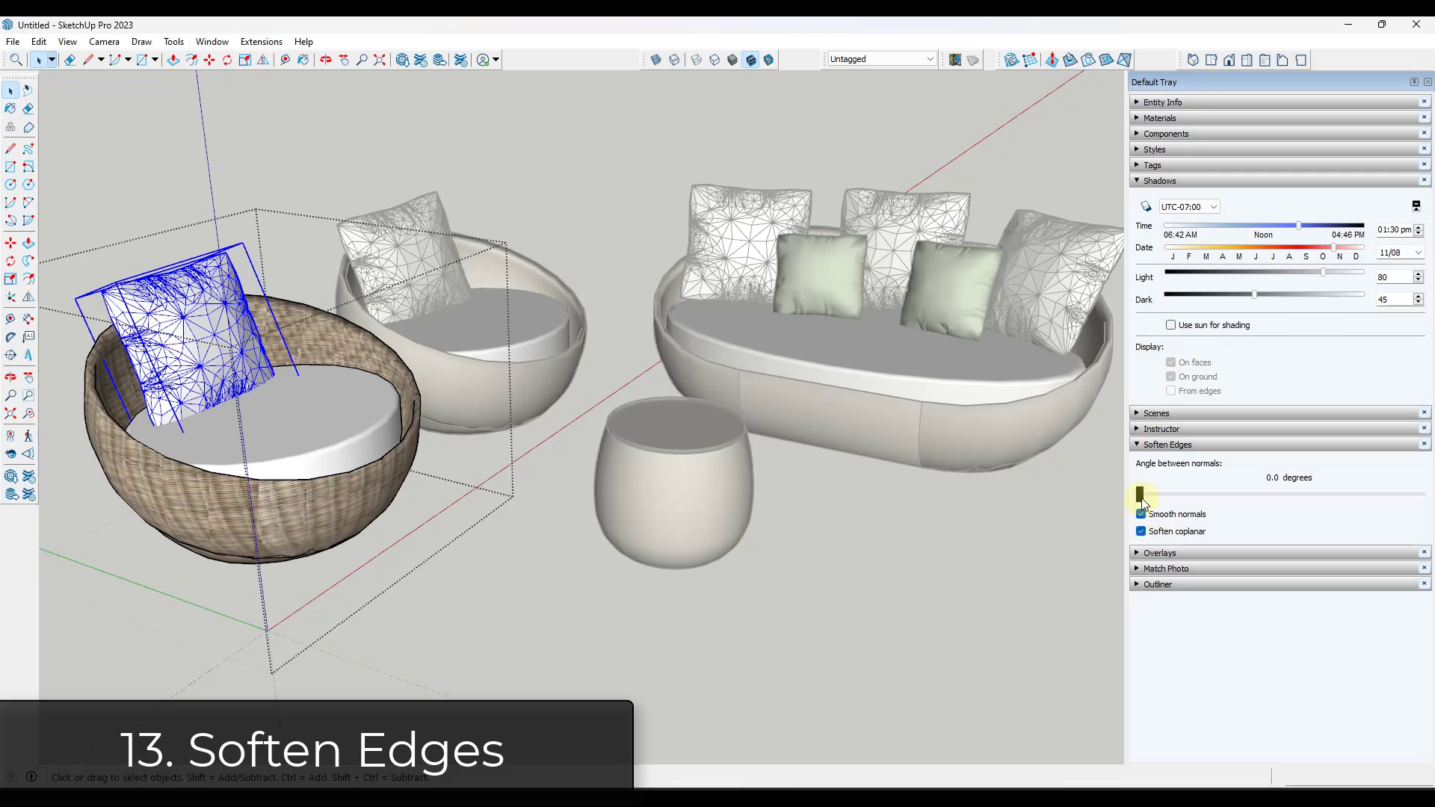
pyautogui.moveTo(1141, 496); pyautogui.dragTo(1235, 516)
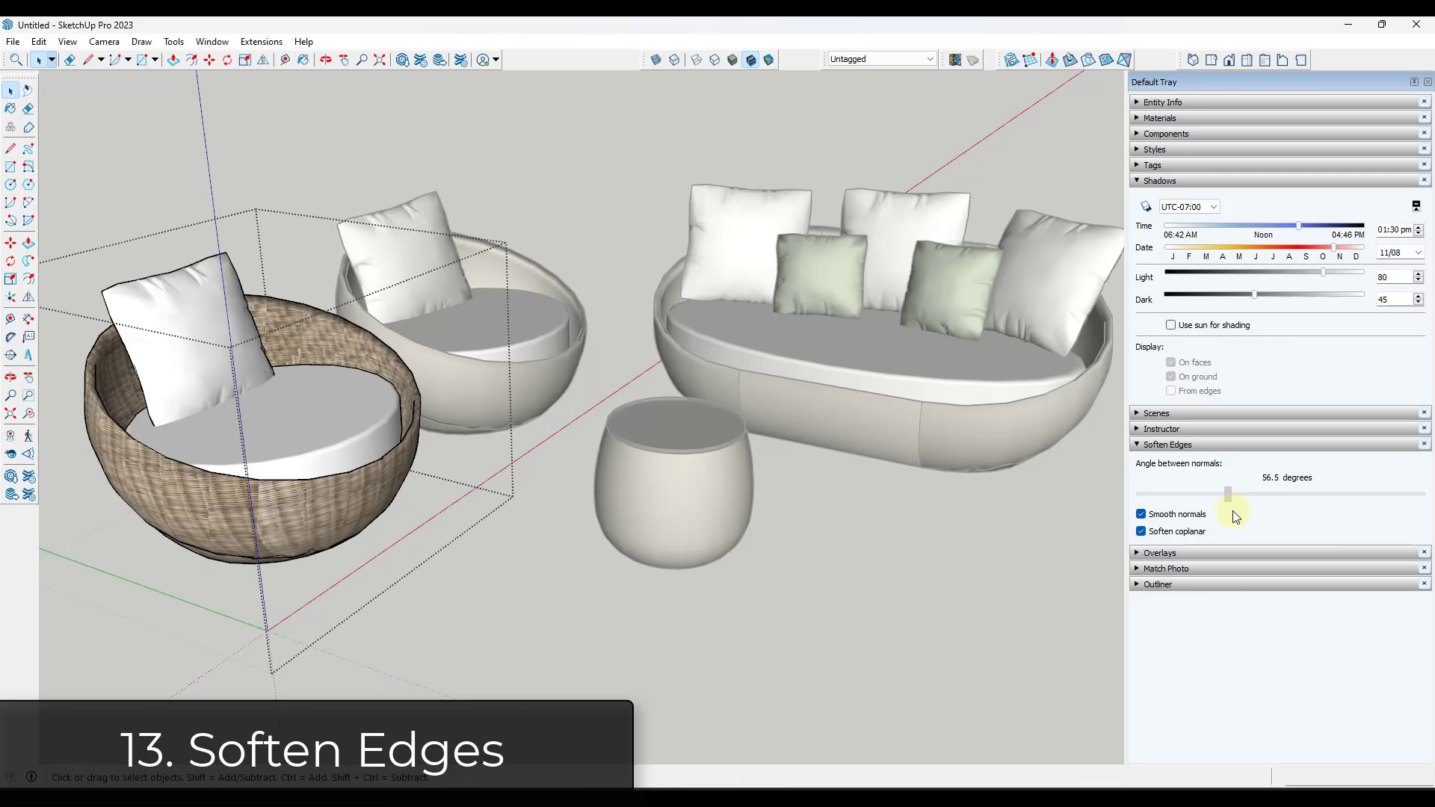
pyautogui.click(187, 340)
pyautogui.scroll(5, 236, 351)
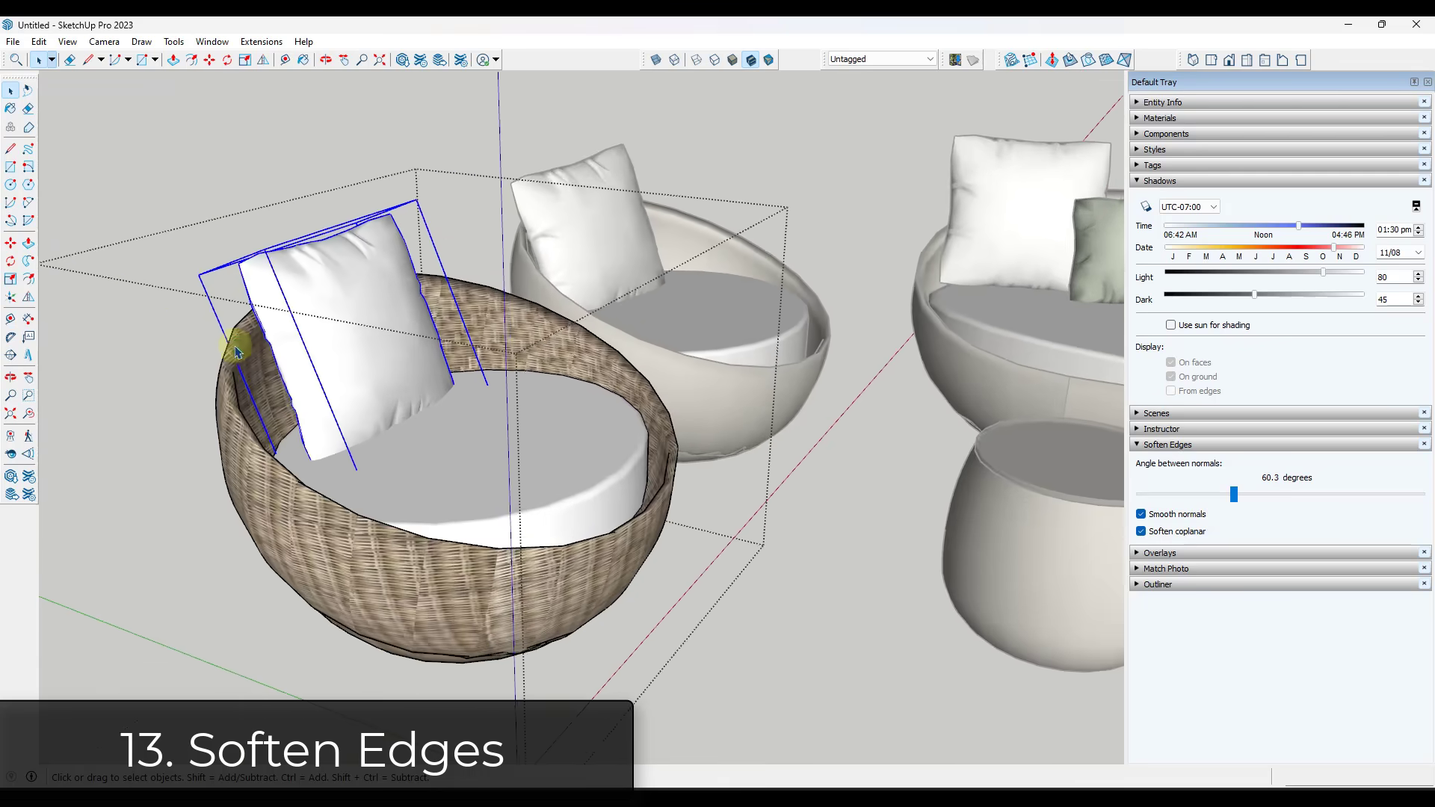
pyautogui.moveTo(236, 351); pyautogui.dragTo(281, 323, button='middle')
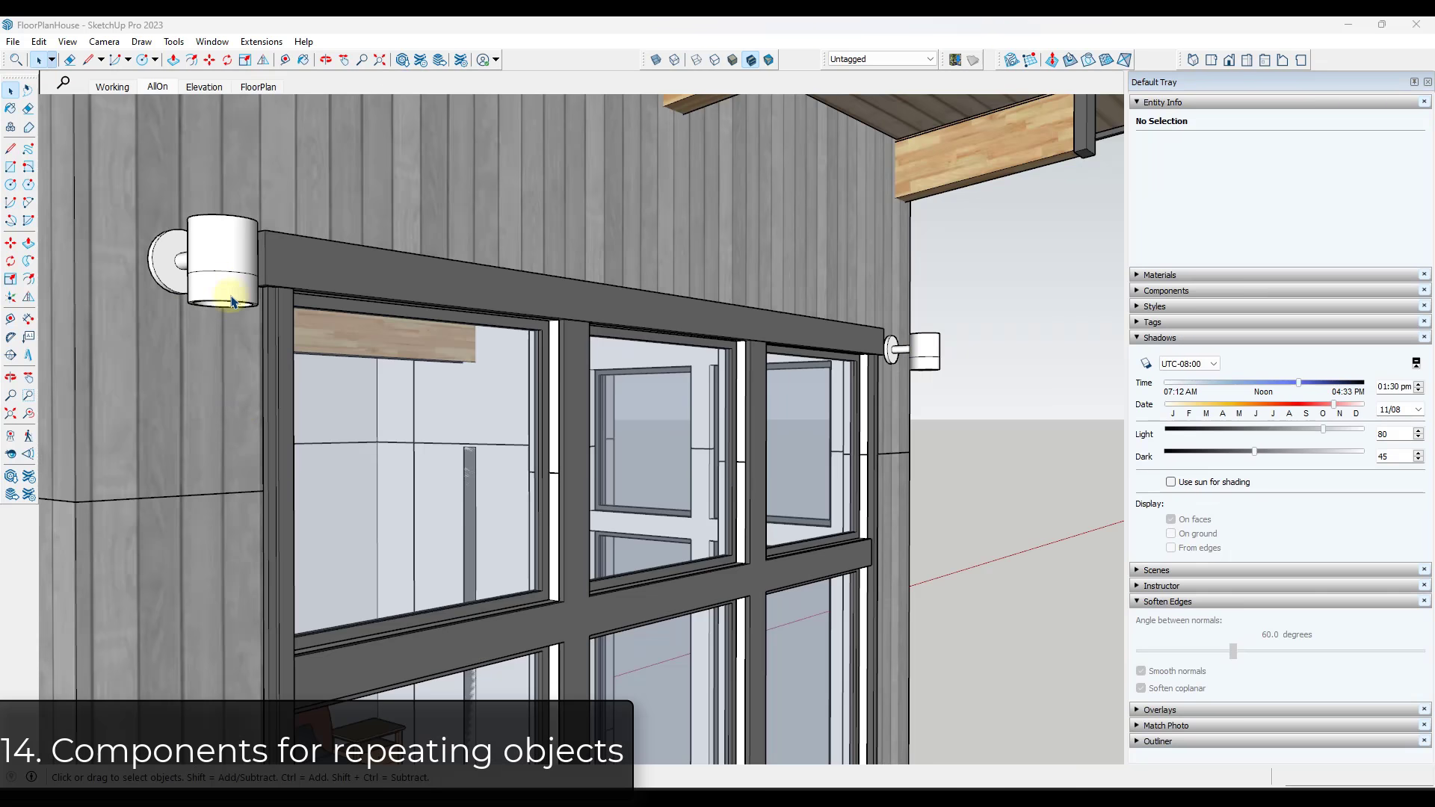
# Scale the wall sconce's bottom face uniformly to 0.5.
pyautogui.click(226, 284)
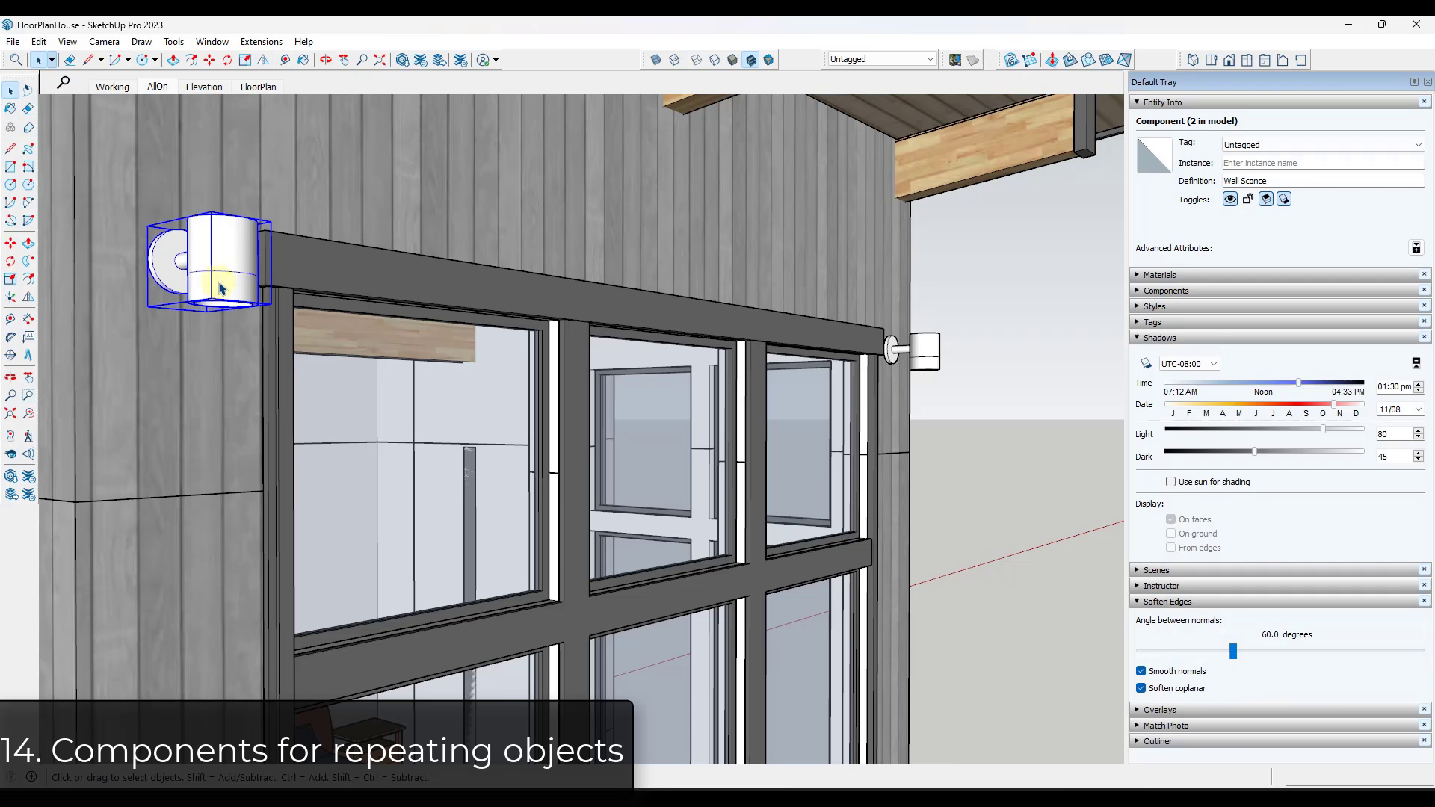
pyautogui.rightClick(221, 261)
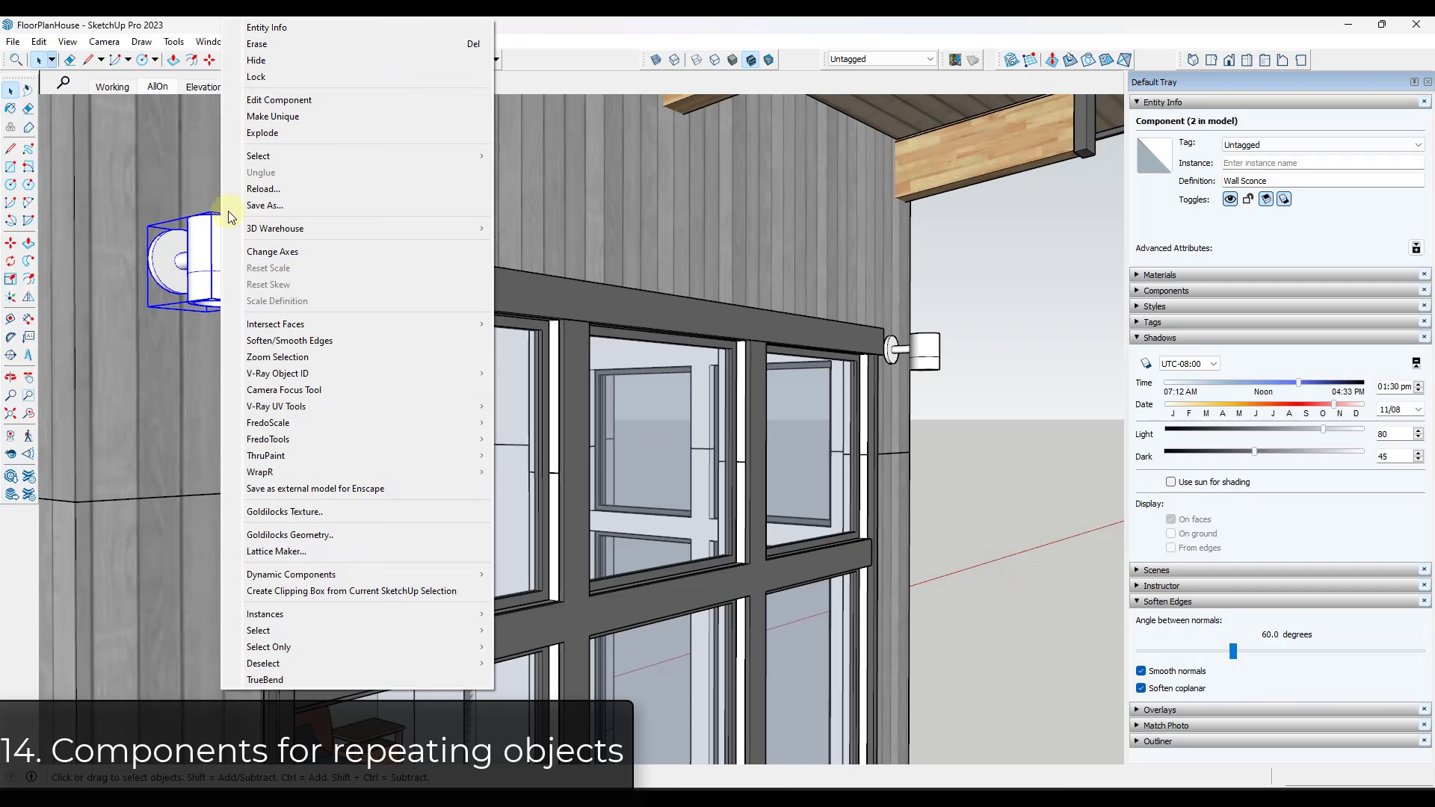
pyautogui.click(200, 263)
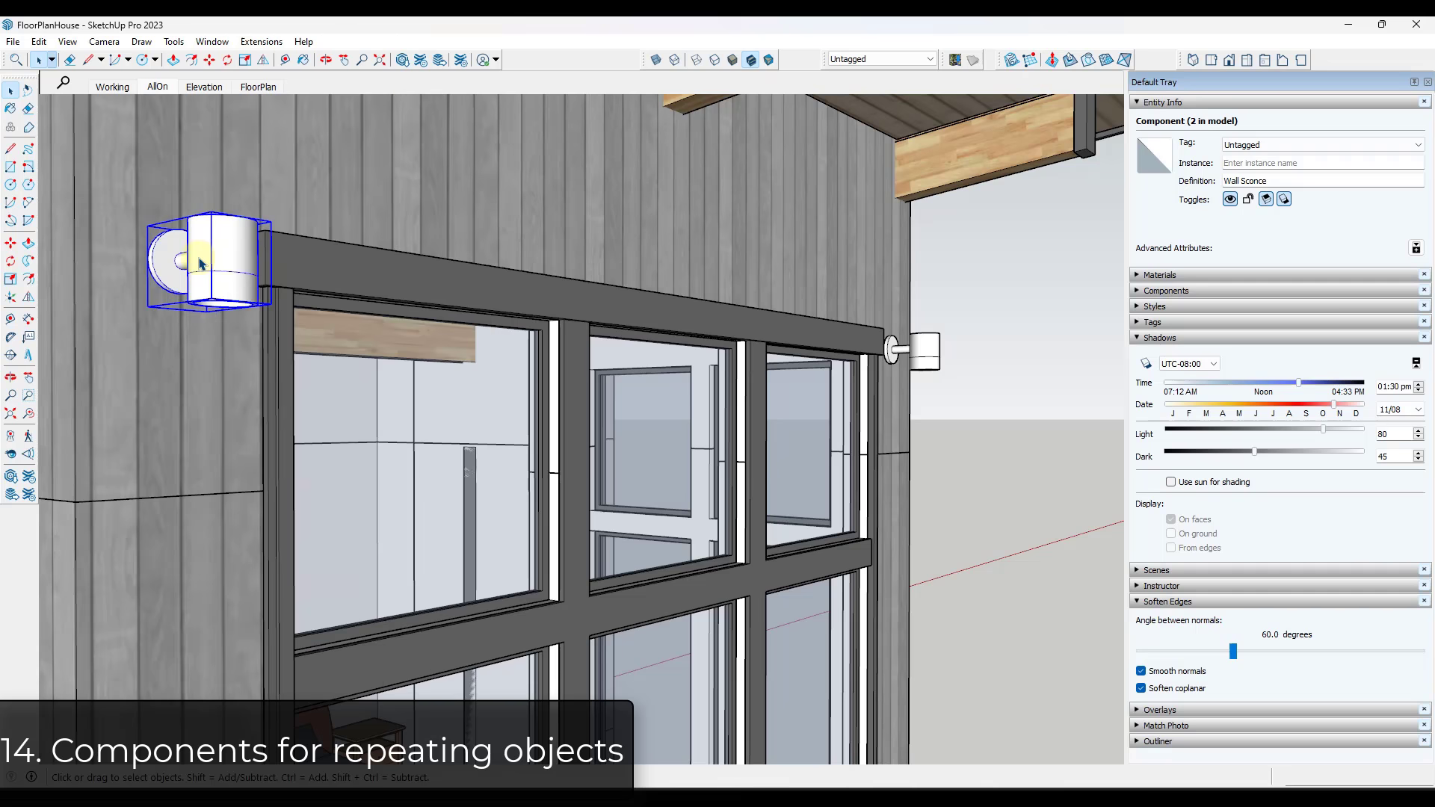
pyautogui.doubleClick(234, 294)
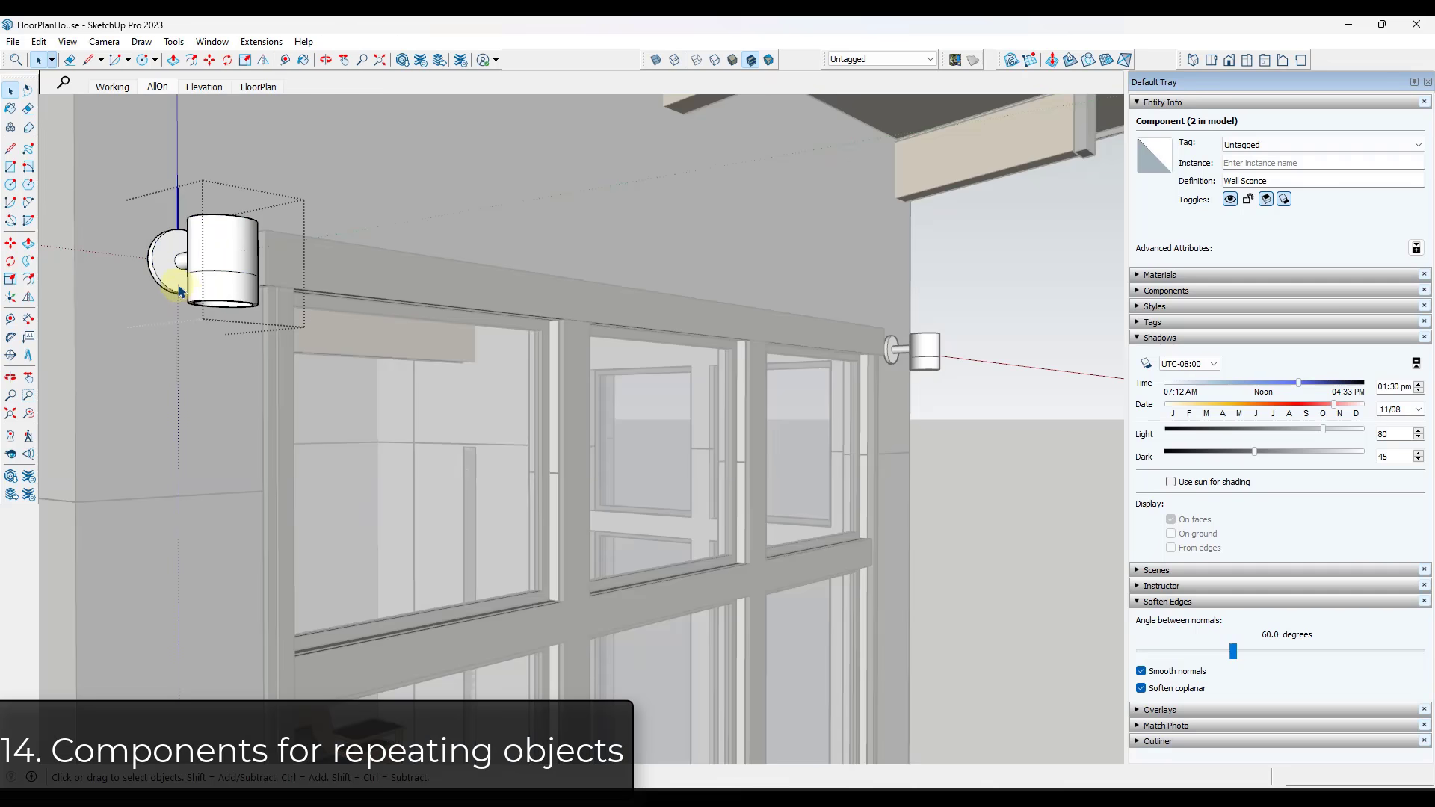
pyautogui.press('s')
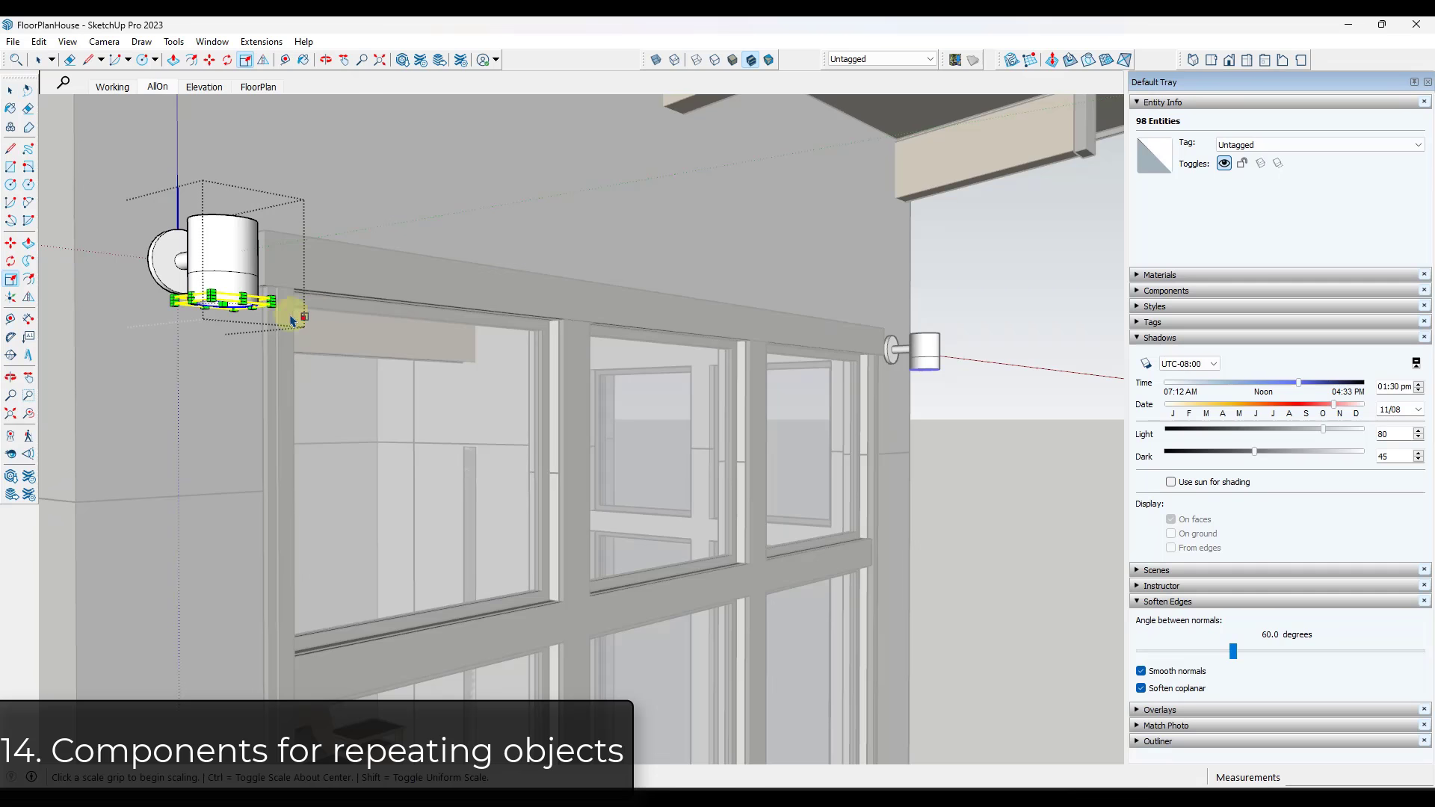
pyautogui.click(272, 302)
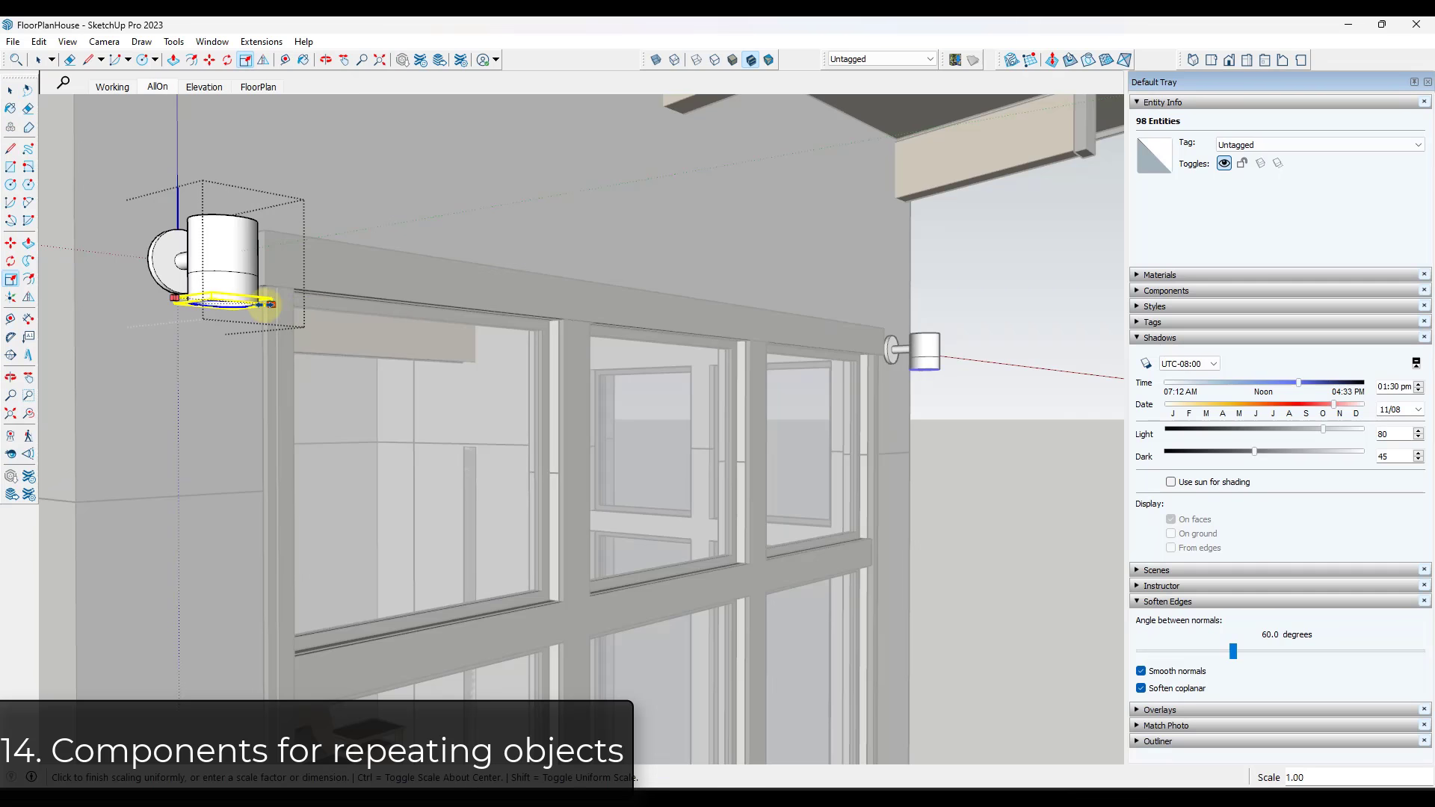
pyautogui.click(238, 304)
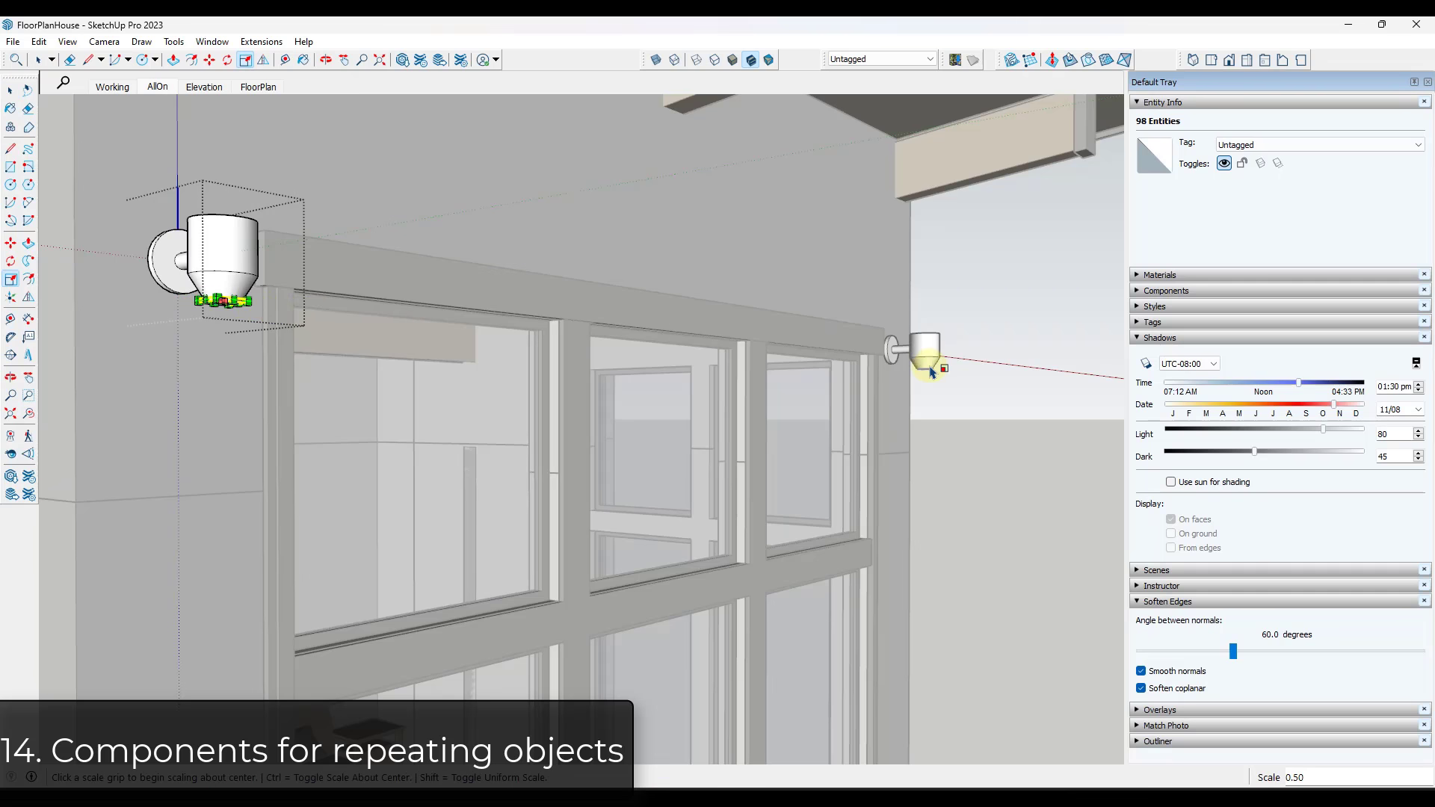
pyautogui.press('space')
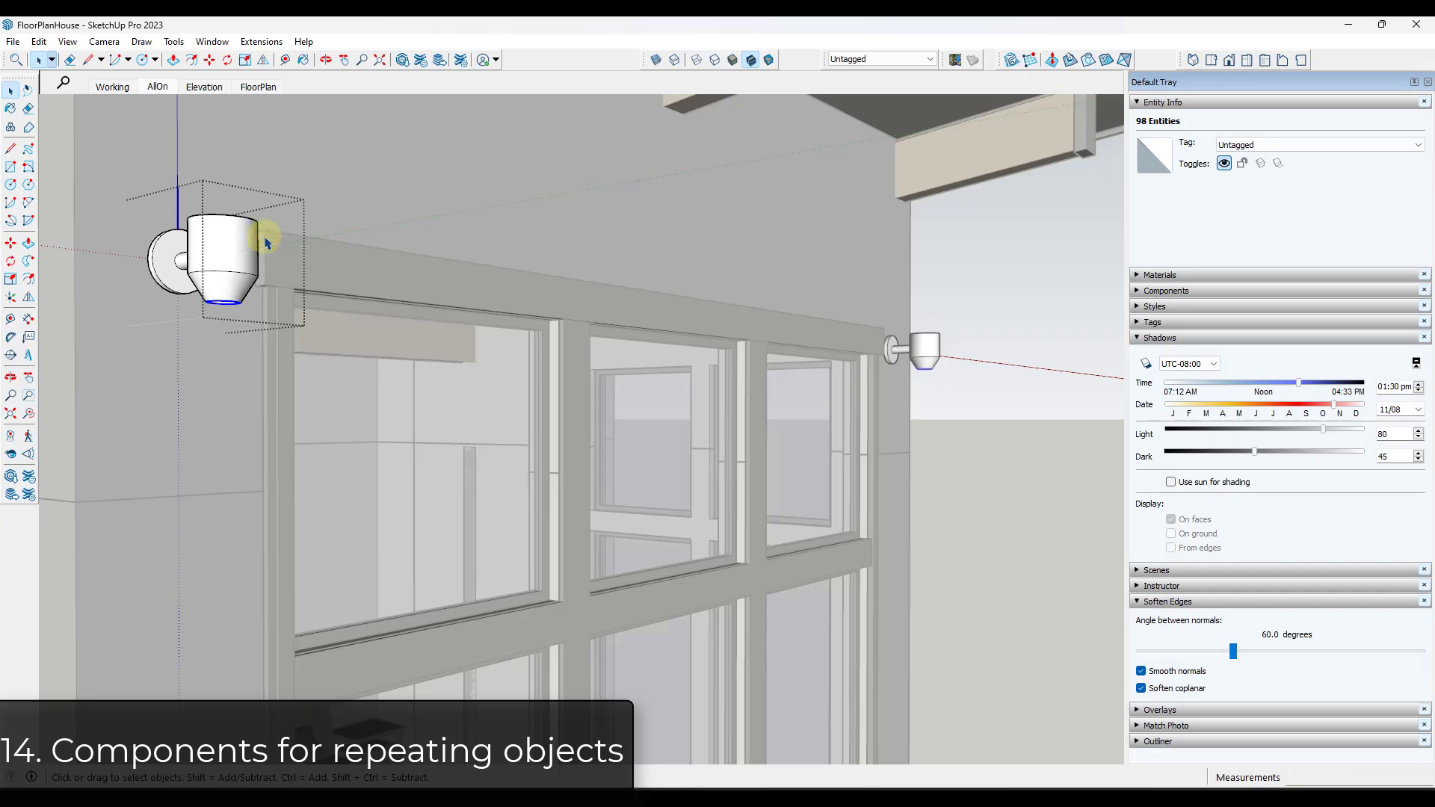
# Paint the sconces, trying near-black and Color_005 before settling on a darker grey.
pyautogui.hotkey('ctrl', 'a')
pyautogui.click(1160, 274)
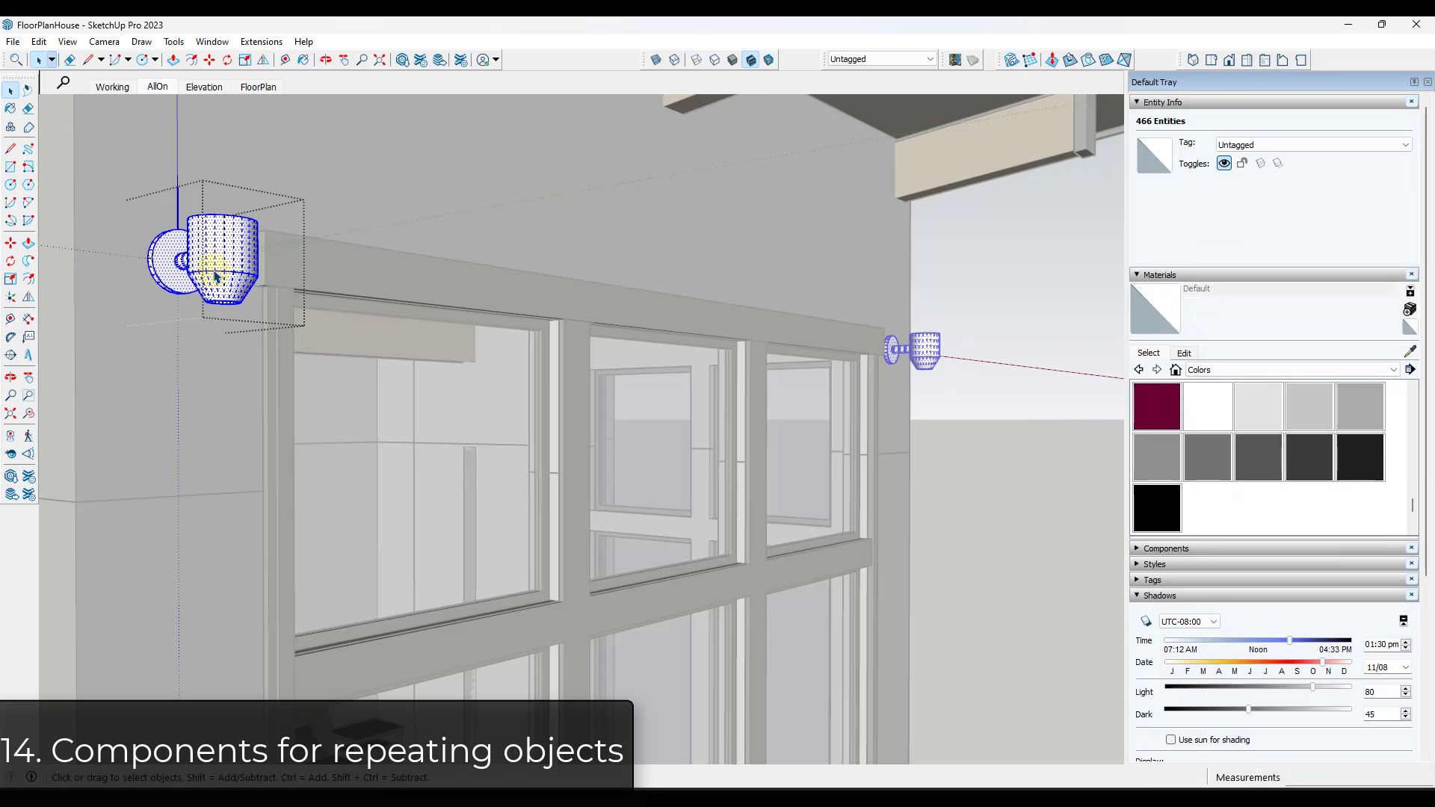
pyautogui.click(1357, 456)
pyautogui.click(218, 243)
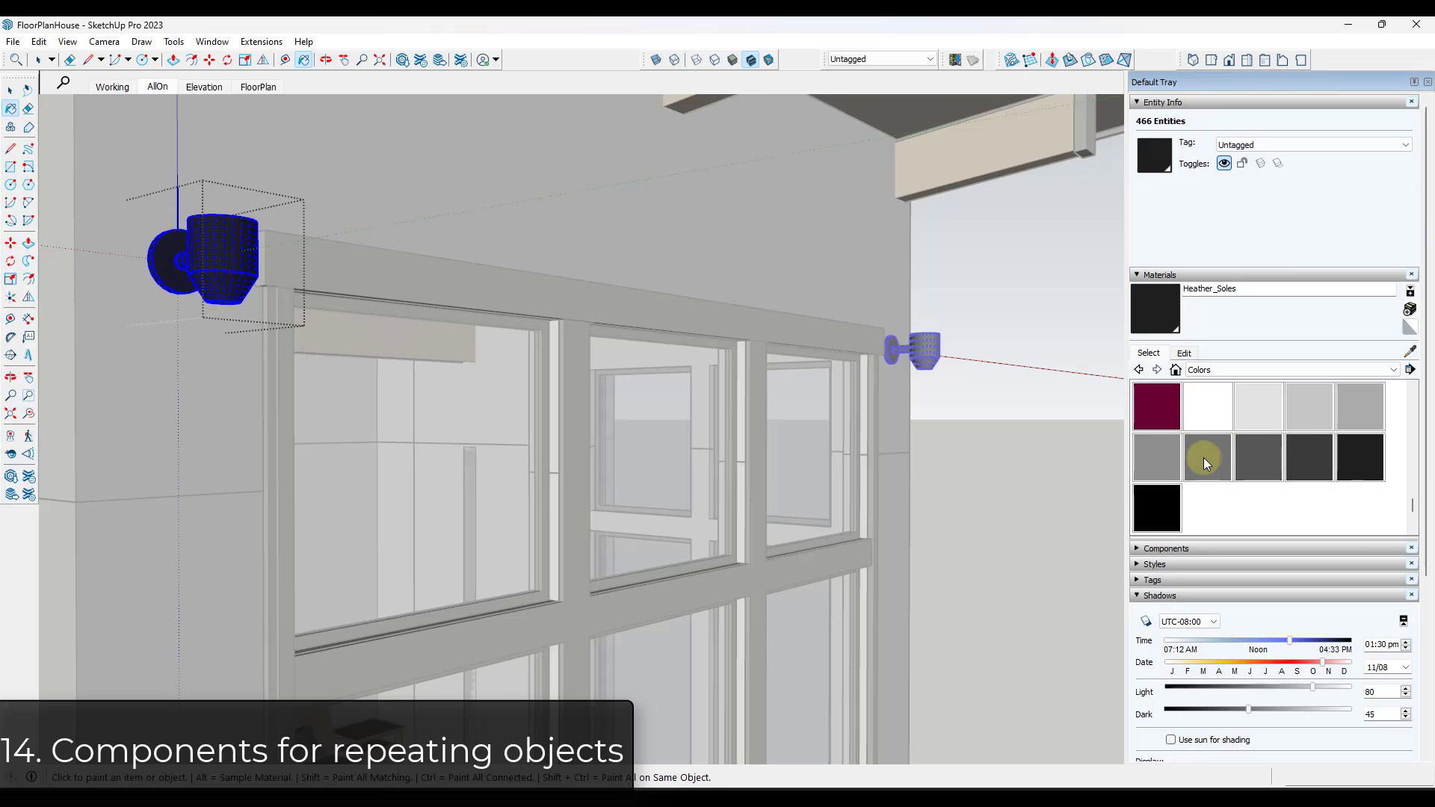
pyautogui.click(1208, 456)
pyautogui.click(218, 243)
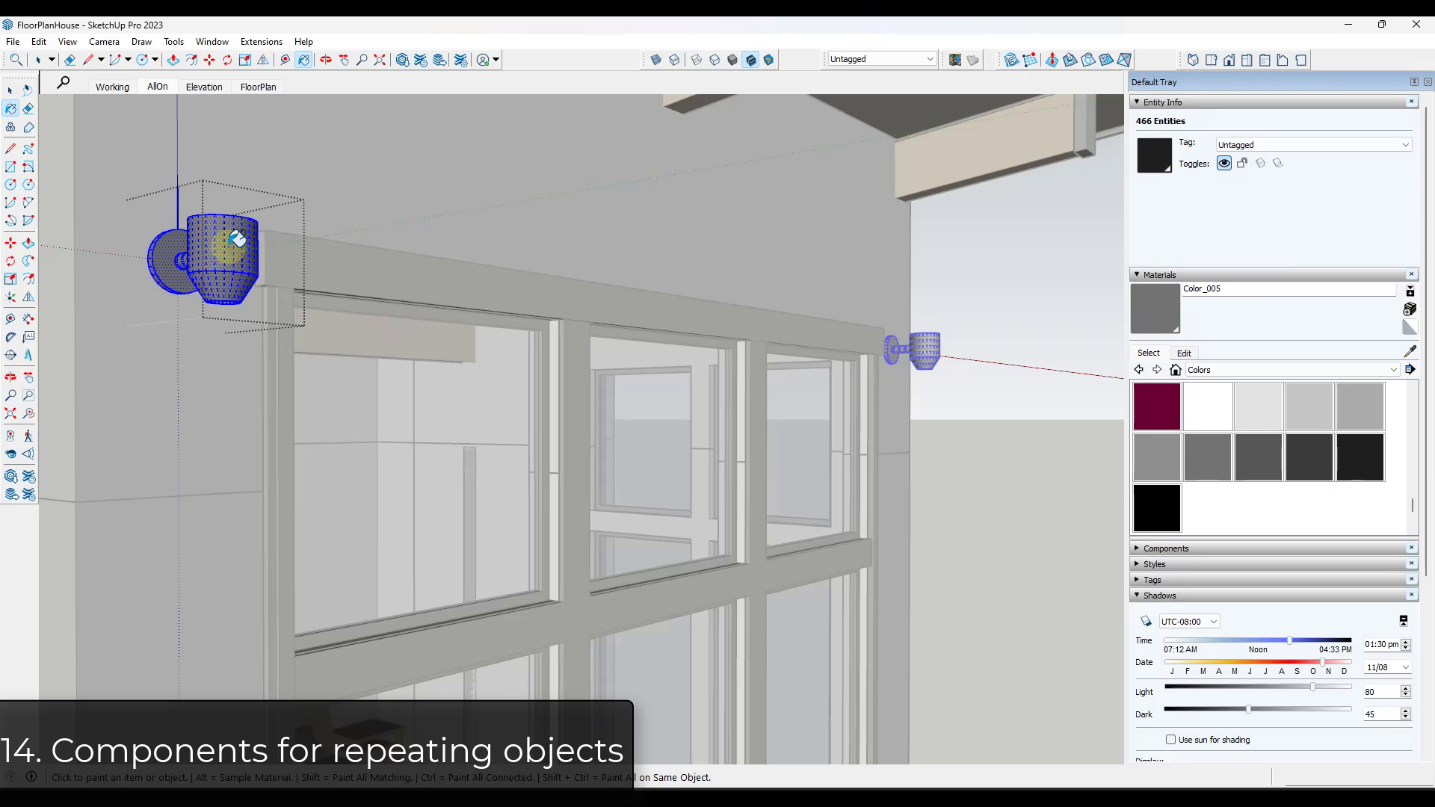
pyautogui.click(1308, 458)
pyautogui.click(202, 243)
pyautogui.press('space')
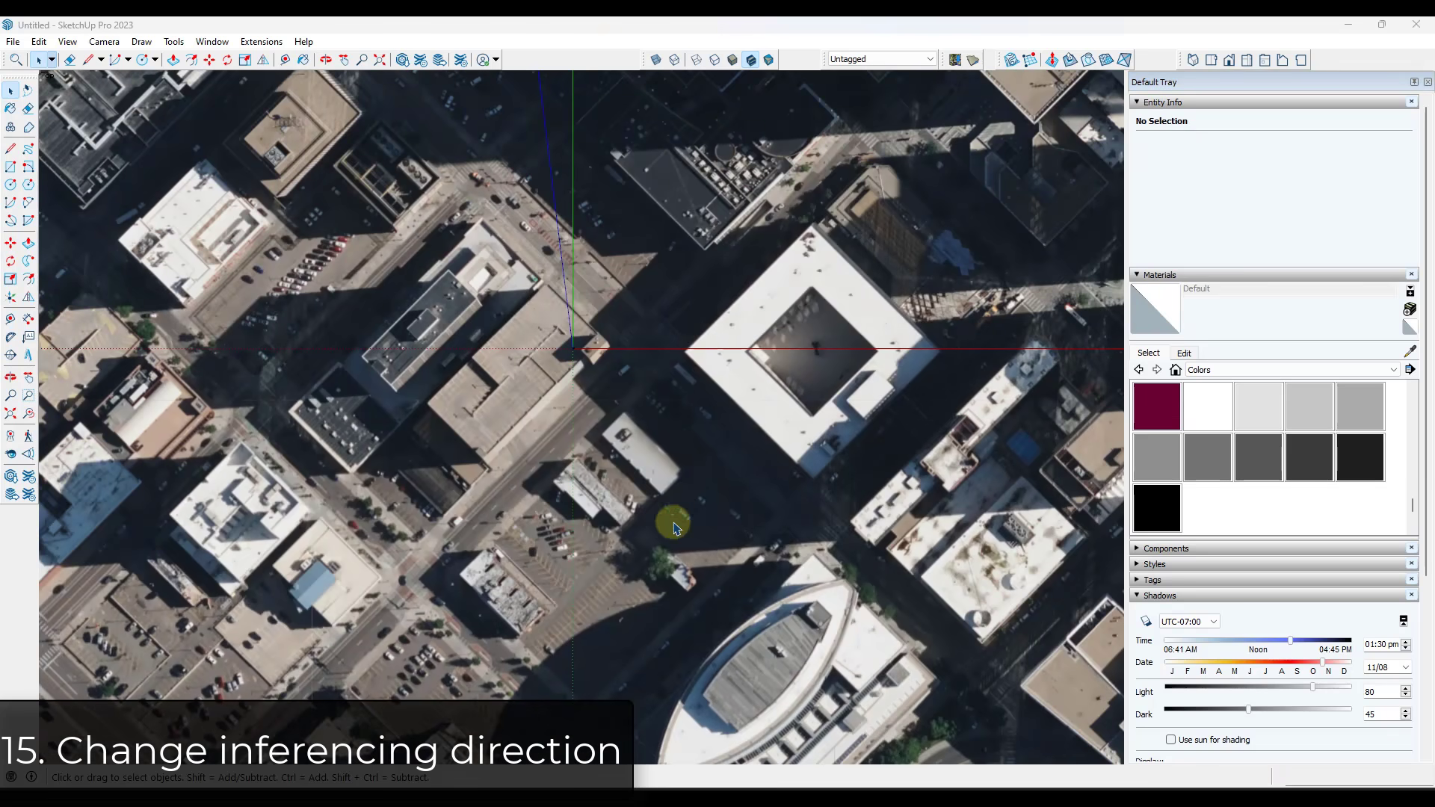
# Trace a line outline of the small building's roof over the aerial map.
pyautogui.scroll(2, 620, 437)
pyautogui.click(593, 431)
pyautogui.press('l')
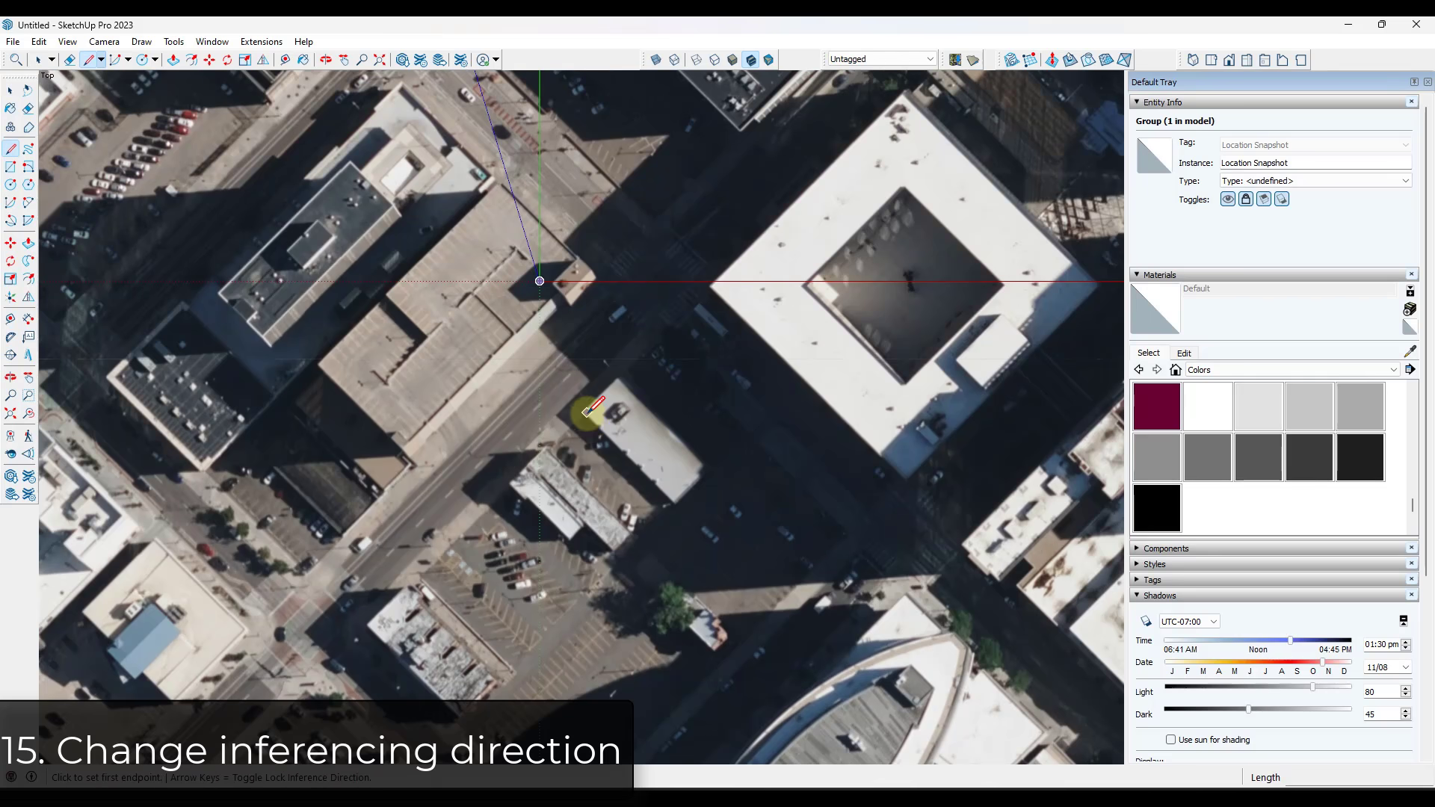
pyautogui.click(586, 412)
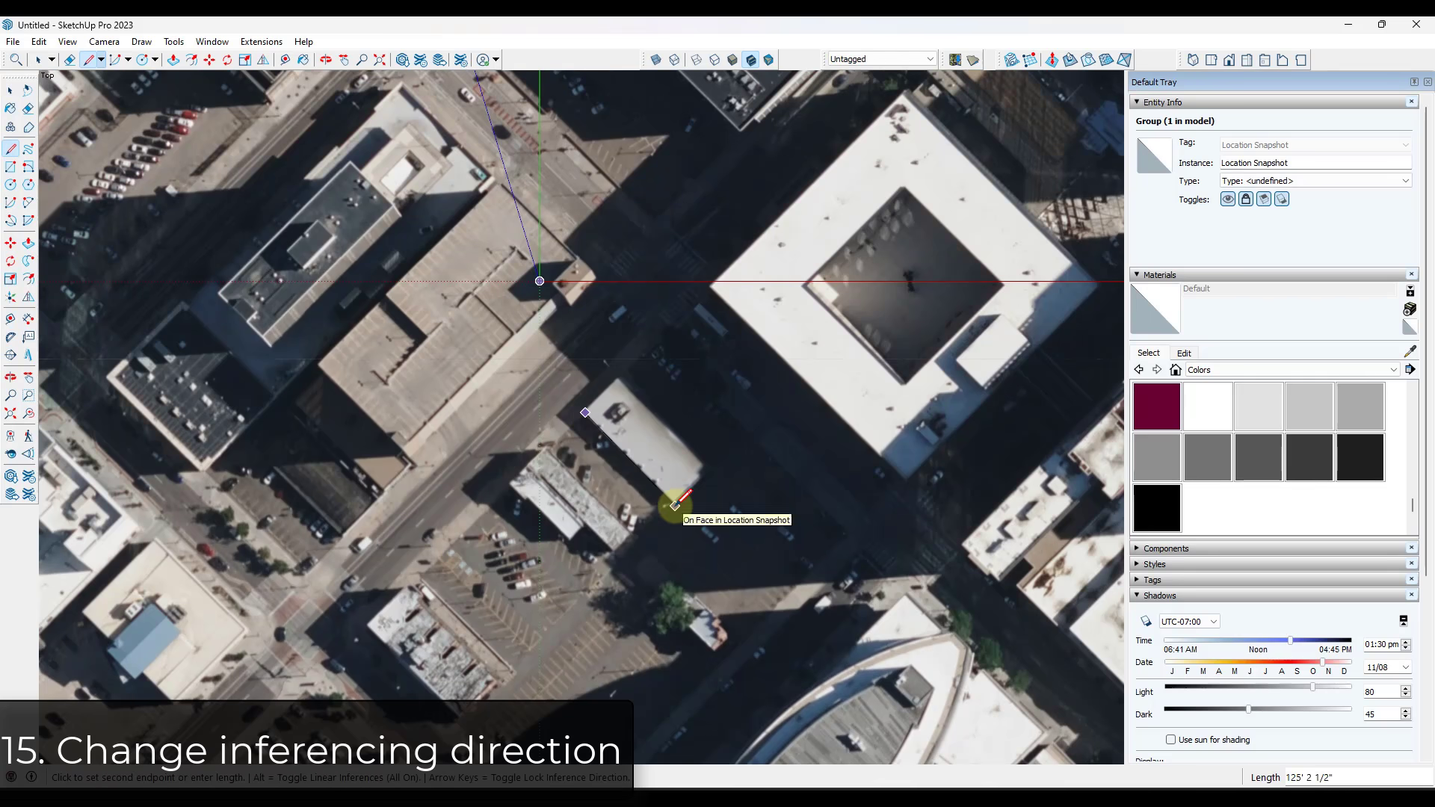
pyautogui.click(675, 504)
pyautogui.scroll(2, 705, 474)
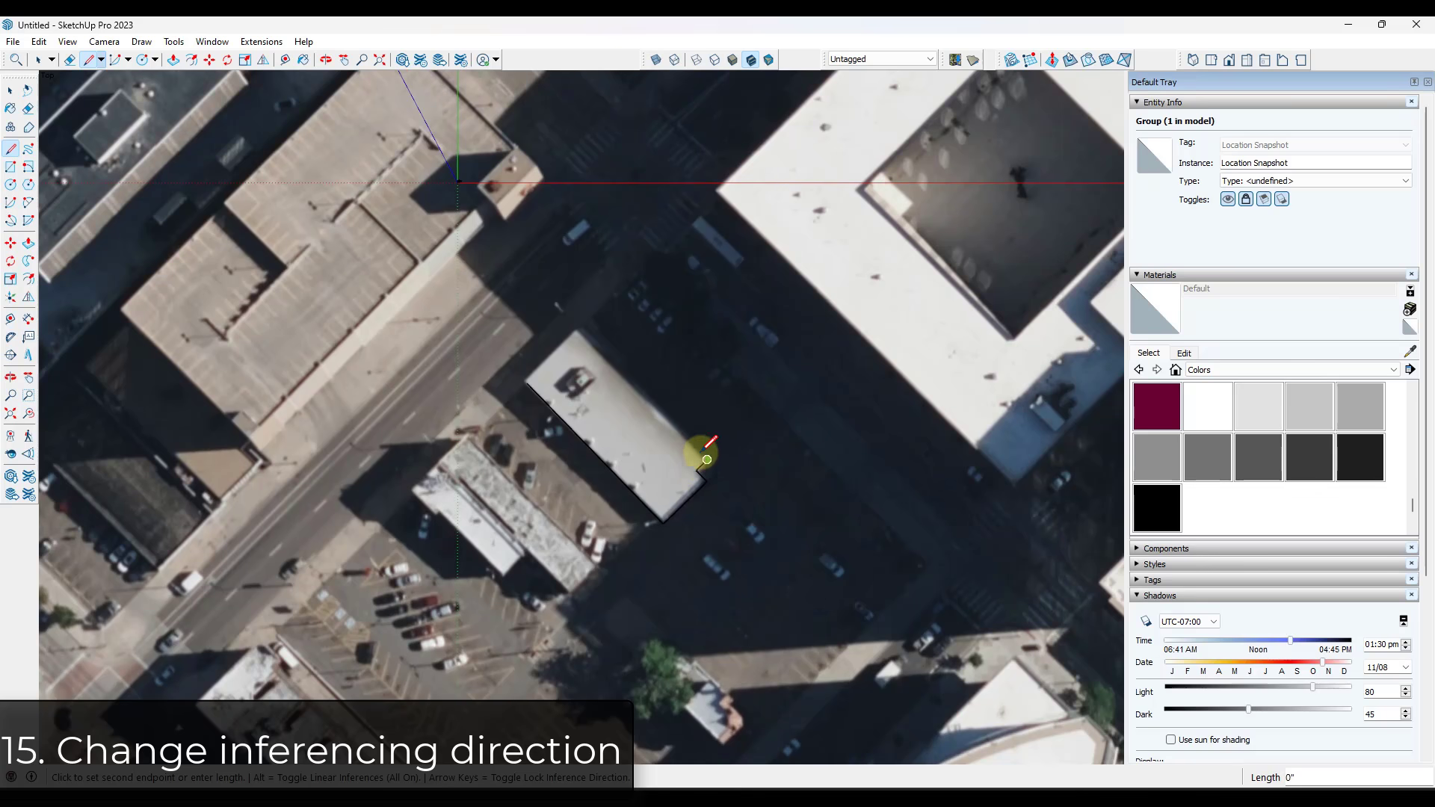
pyautogui.click(580, 327)
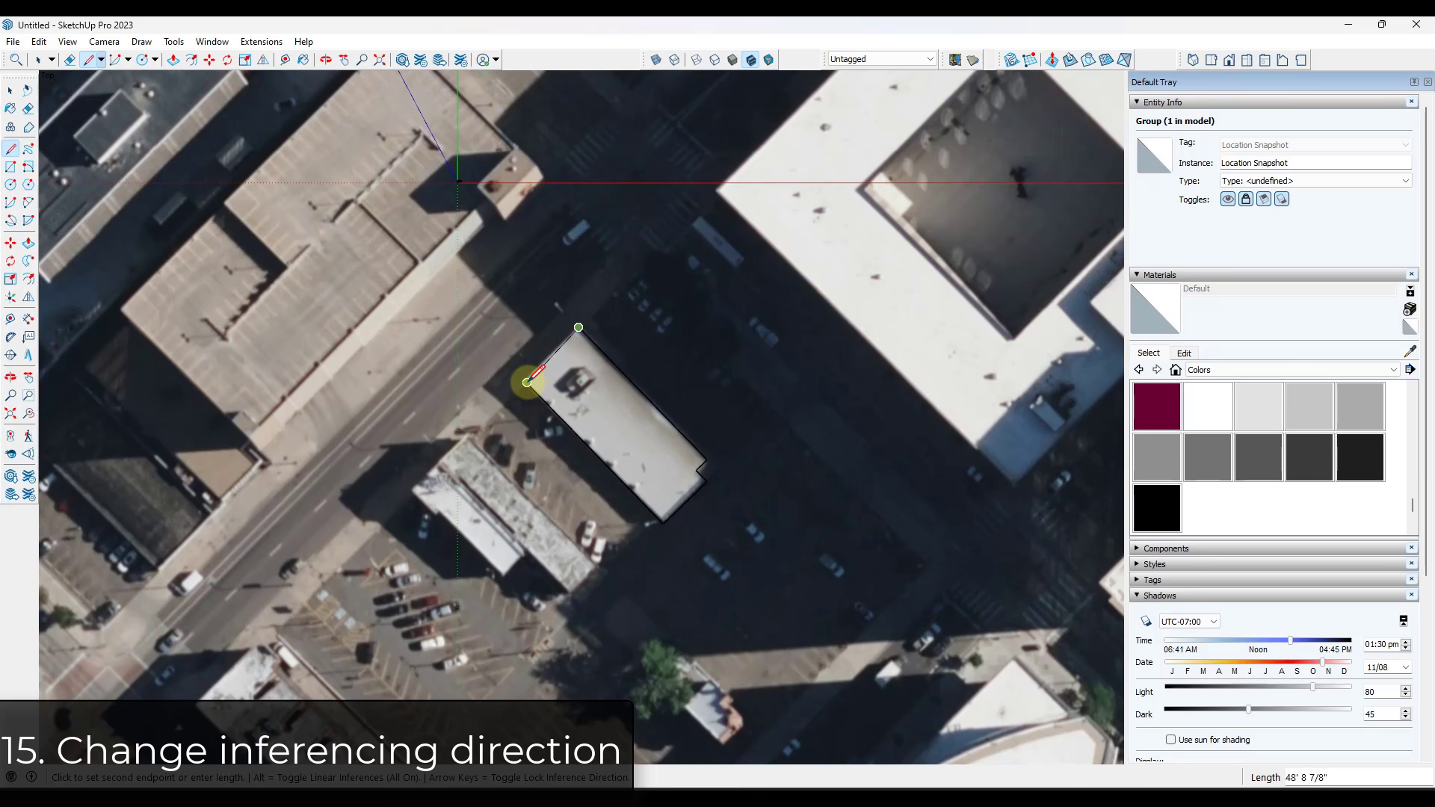
pyautogui.click(527, 382)
pyautogui.scroll(-3, 592, 378)
pyautogui.press('space')
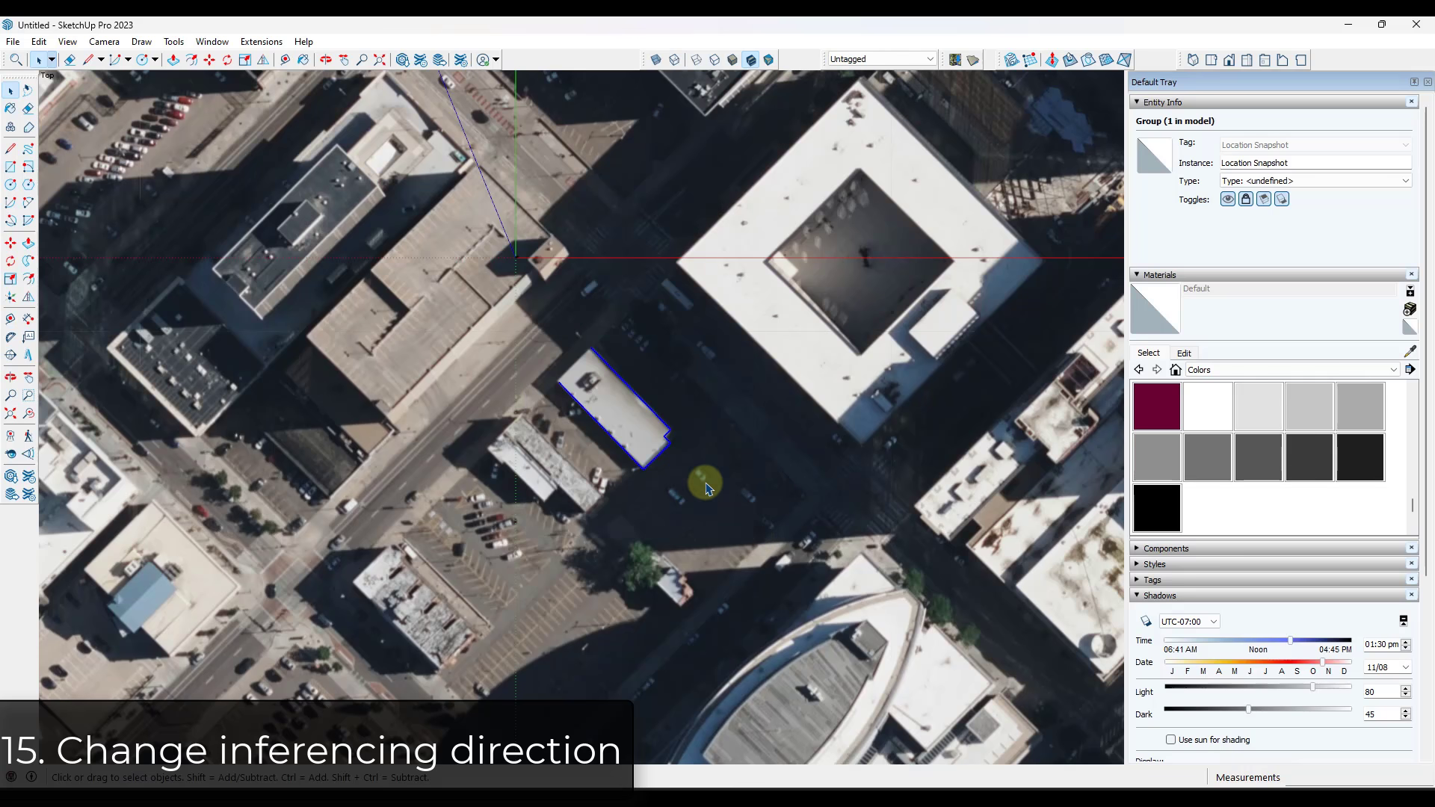
pyautogui.click(613, 399)
pyautogui.scroll(1, 613, 400)
pyautogui.click(509, 353)
# Align the model axes to the building corner and its edge.
pyautogui.click(15, 297)
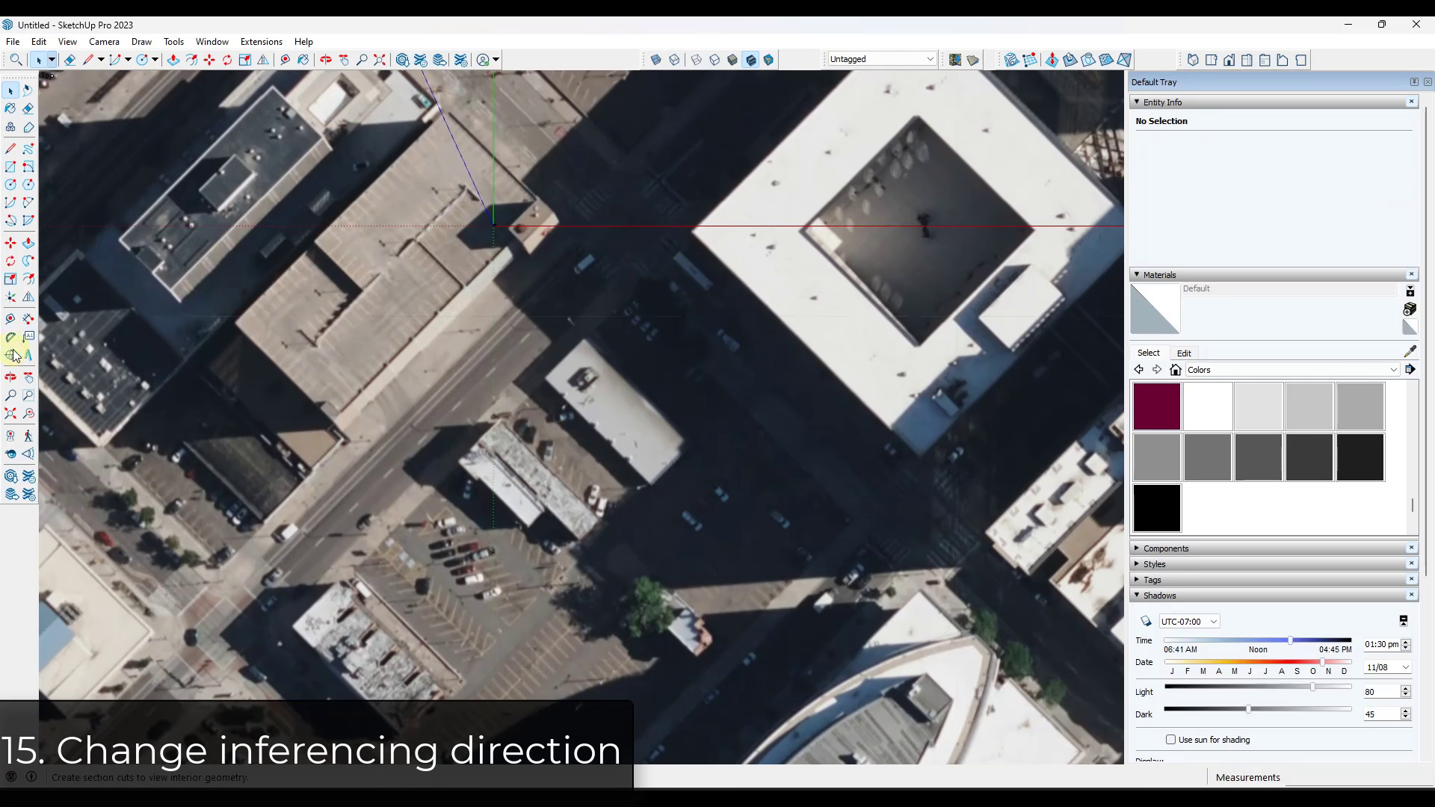
pyautogui.scroll(4, 545, 384)
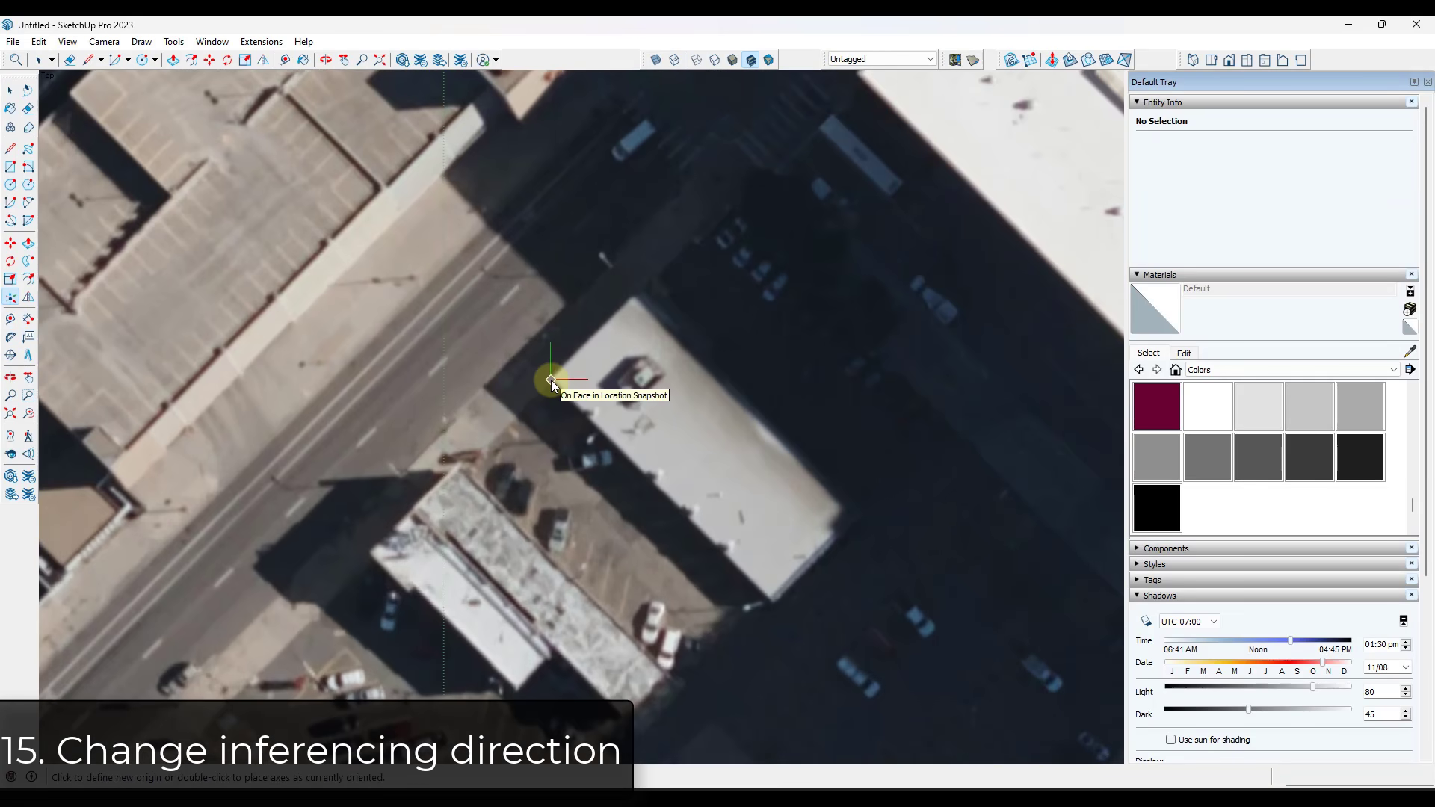
pyautogui.click(551, 380)
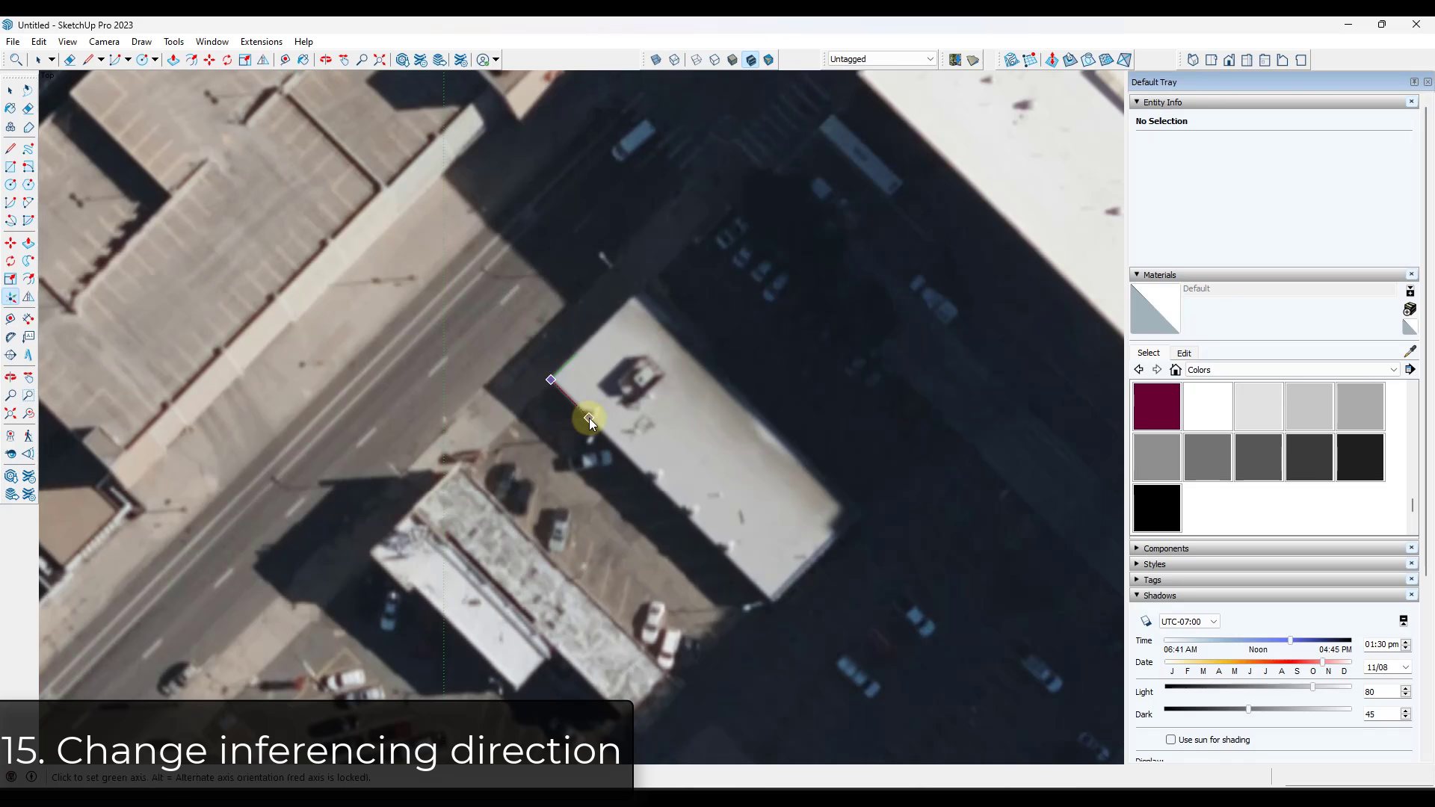
pyautogui.doubleClick(590, 419)
pyautogui.scroll(-1, 551, 381)
# Draw rectangles over the upper roof and an L-shaped footprint over the lower building.
pyautogui.press('r')
pyautogui.click(551, 382)
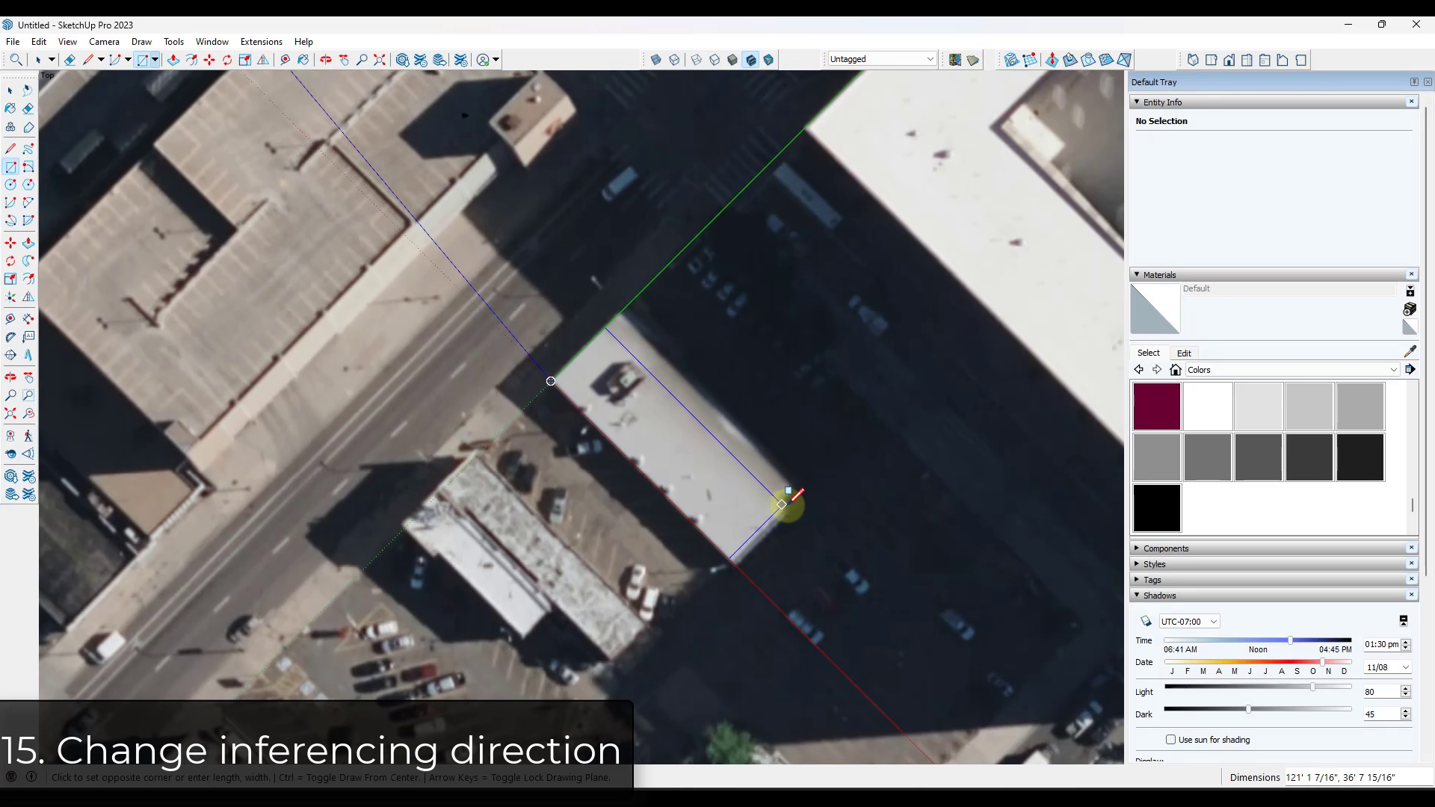
pyautogui.click(811, 499)
pyautogui.scroll(-2, 704, 416)
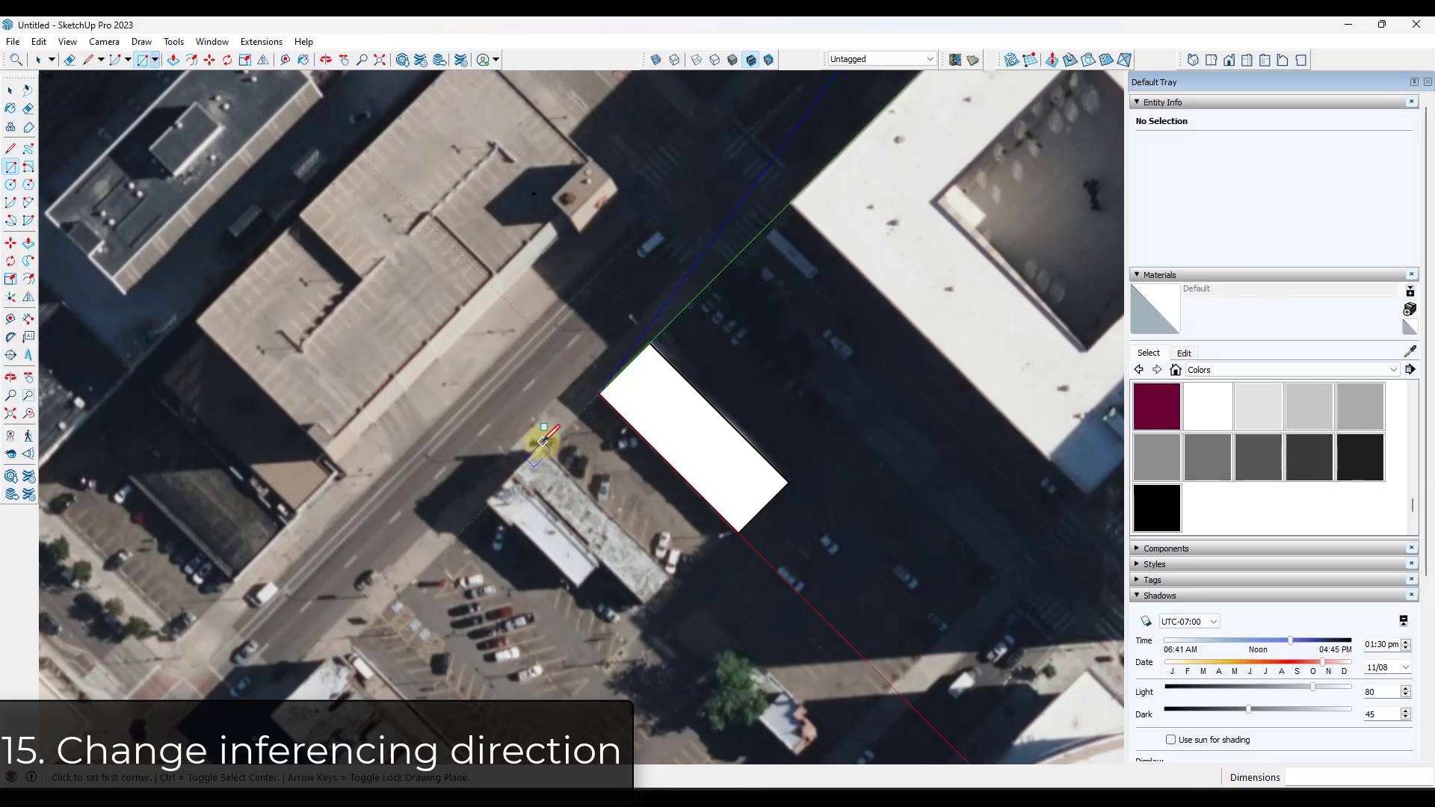
pyautogui.click(541, 446)
pyautogui.click(574, 584)
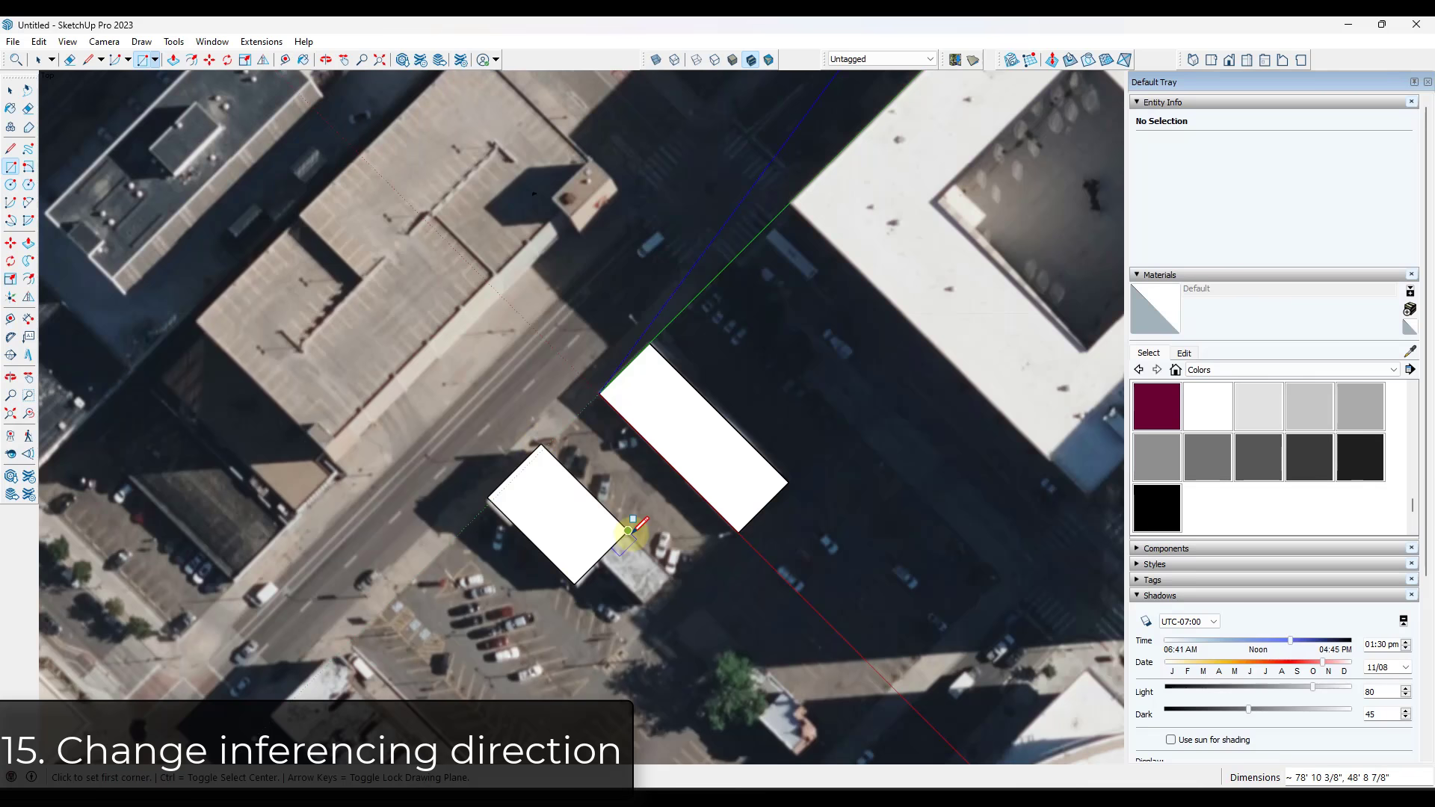
pyautogui.click(626, 533)
pyautogui.click(646, 601)
pyautogui.press('space')
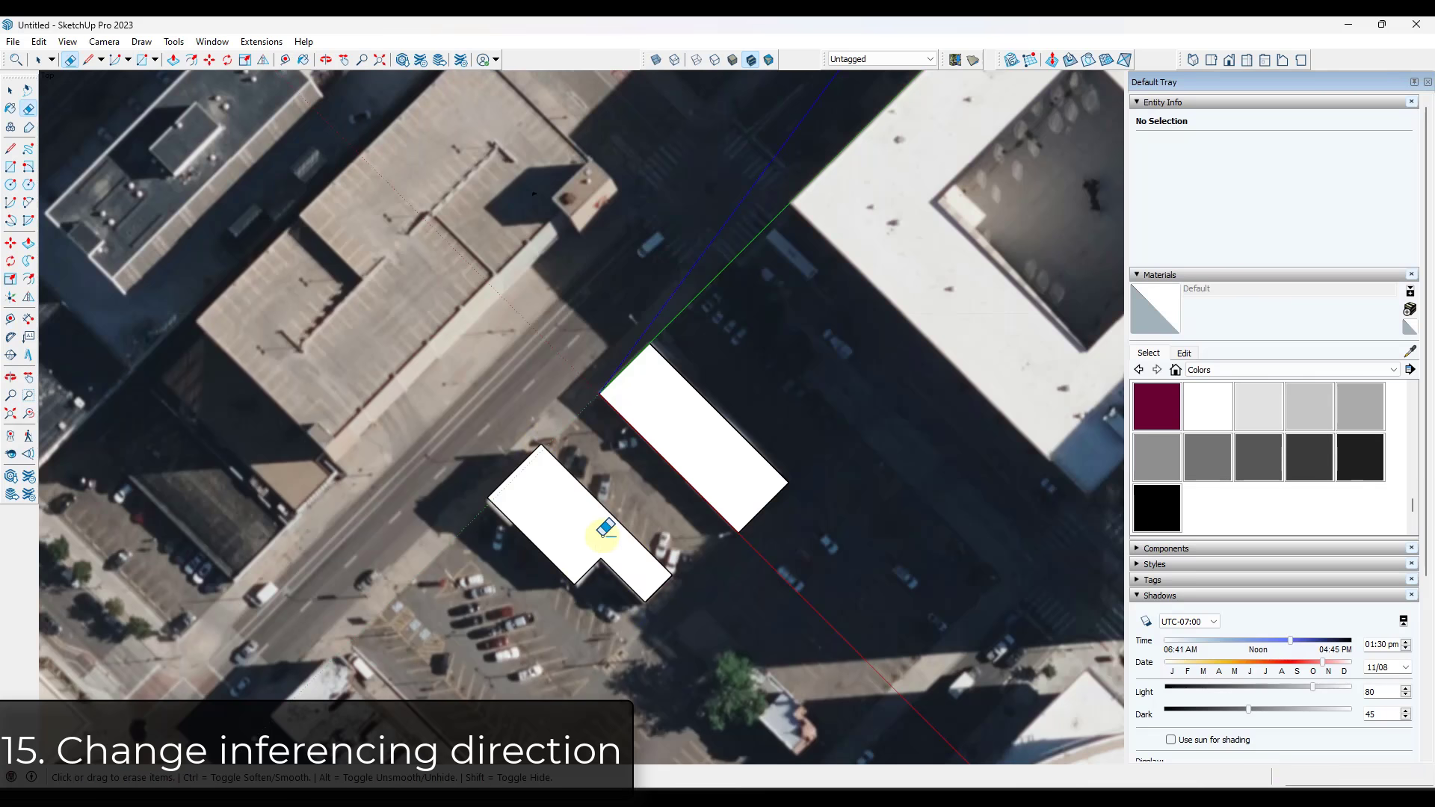
# Push/Pull the upper rectangle and the L-shaped footprint up into building blocks.
pyautogui.moveTo(602, 523); pyautogui.dragTo(711, 458, button='middle')
pyautogui.press('p')
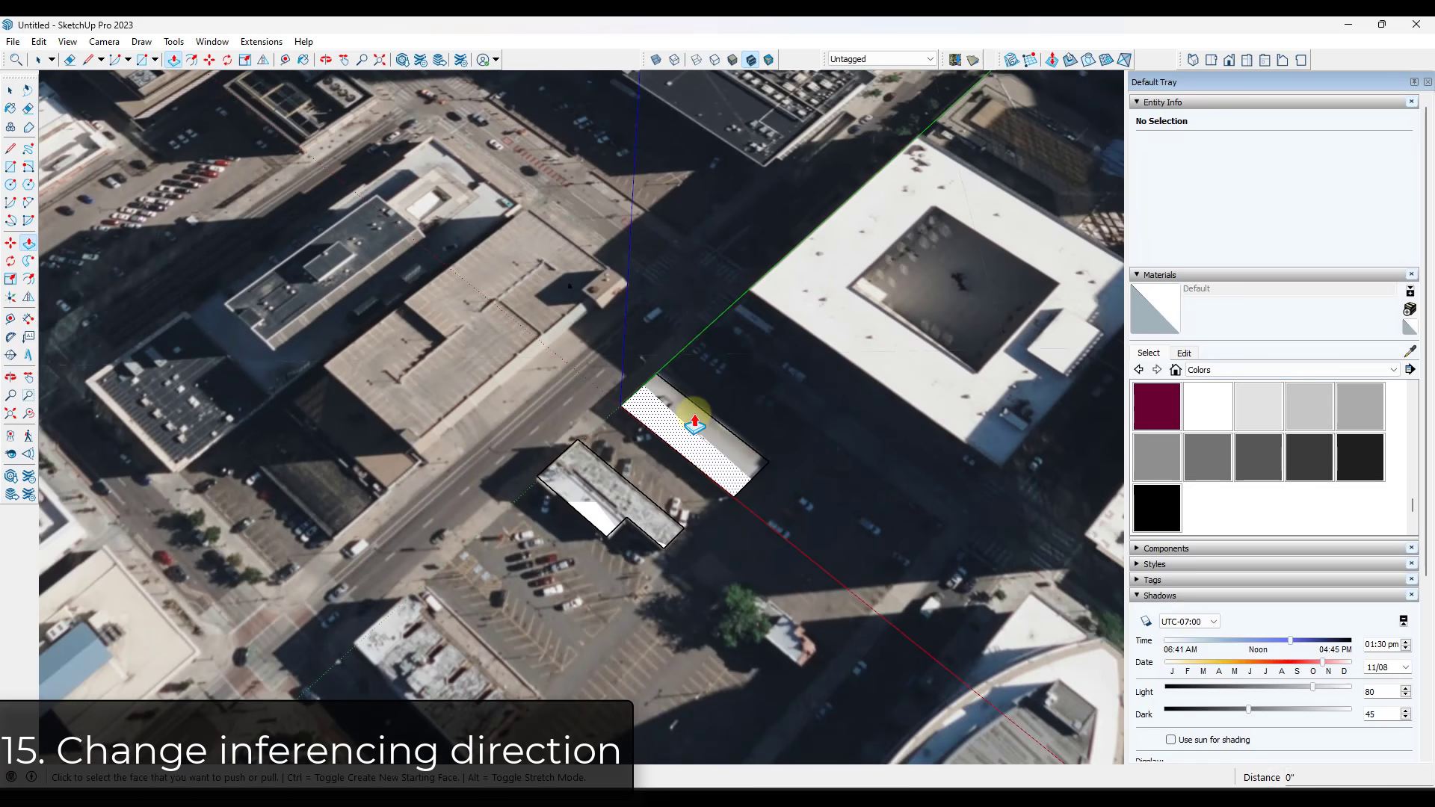
pyautogui.click(703, 444)
pyautogui.click(706, 361)
pyautogui.click(589, 493)
pyautogui.click(683, 459)
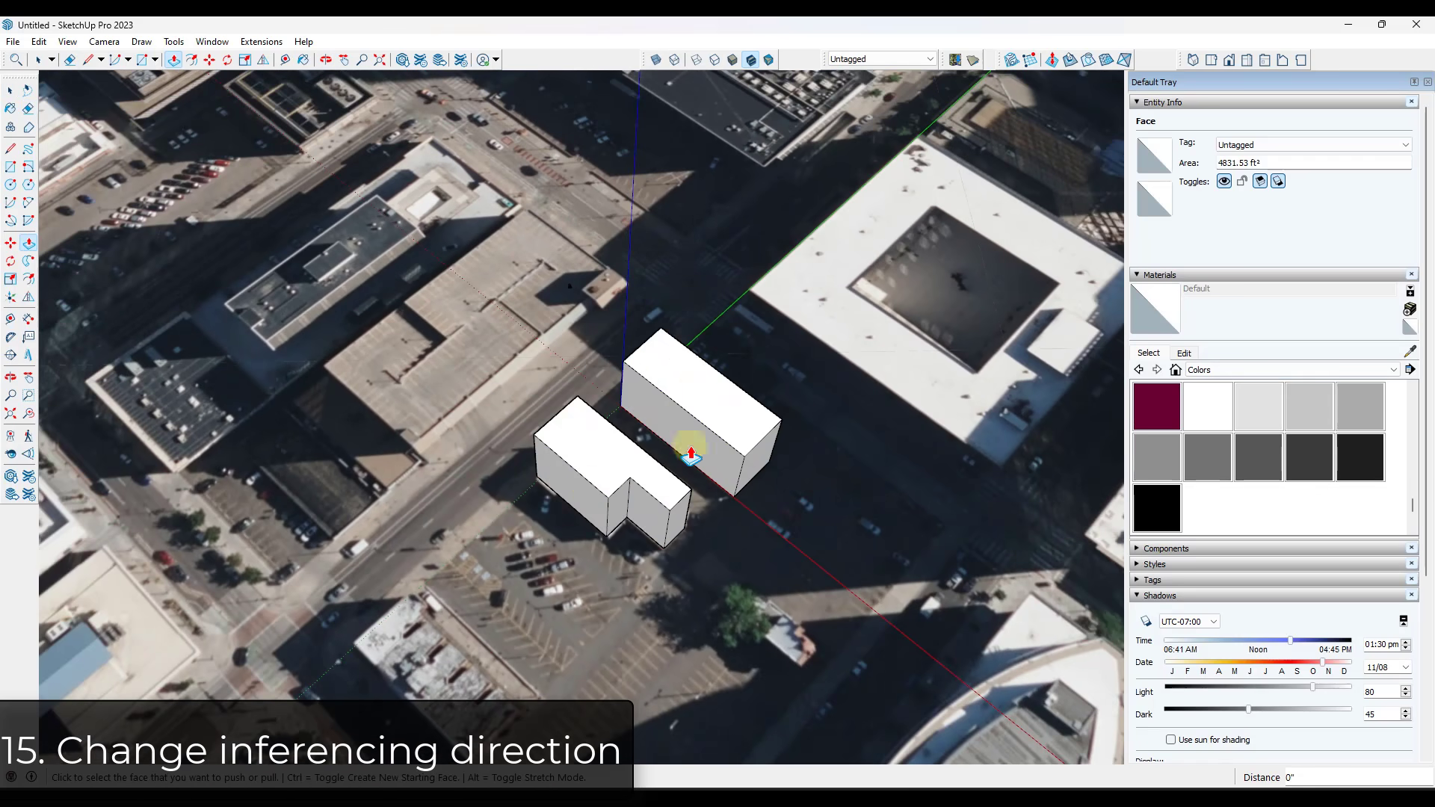
pyautogui.press('space')
# Reset the model axes to their default orientation.
pyautogui.click(586, 653)
pyautogui.moveTo(586, 653); pyautogui.dragTo(623, 192, button='middle')
pyautogui.rightClick(625, 193)
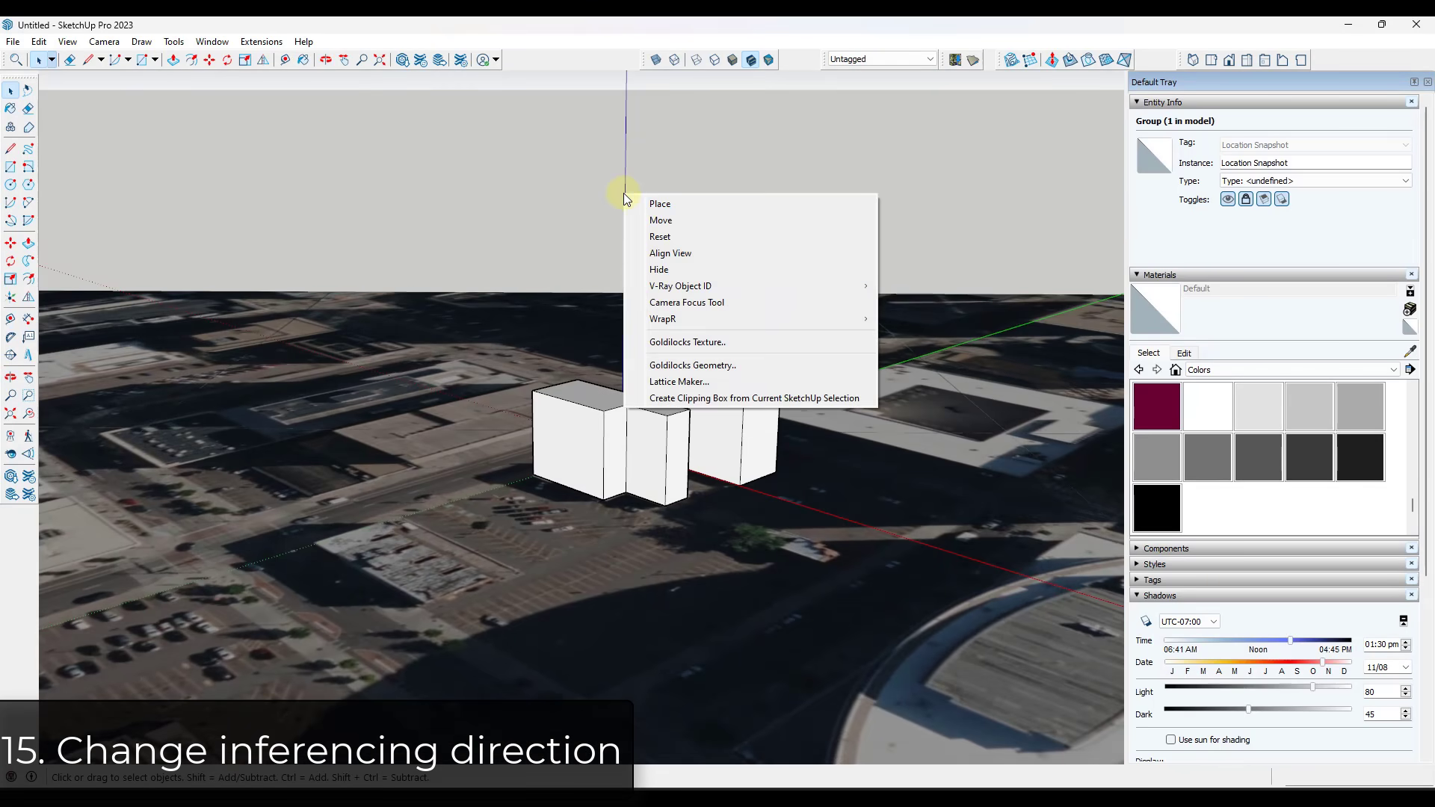
pyautogui.click(661, 236)
pyautogui.moveTo(640, 346); pyautogui.dragTo(593, 598, button='middle')
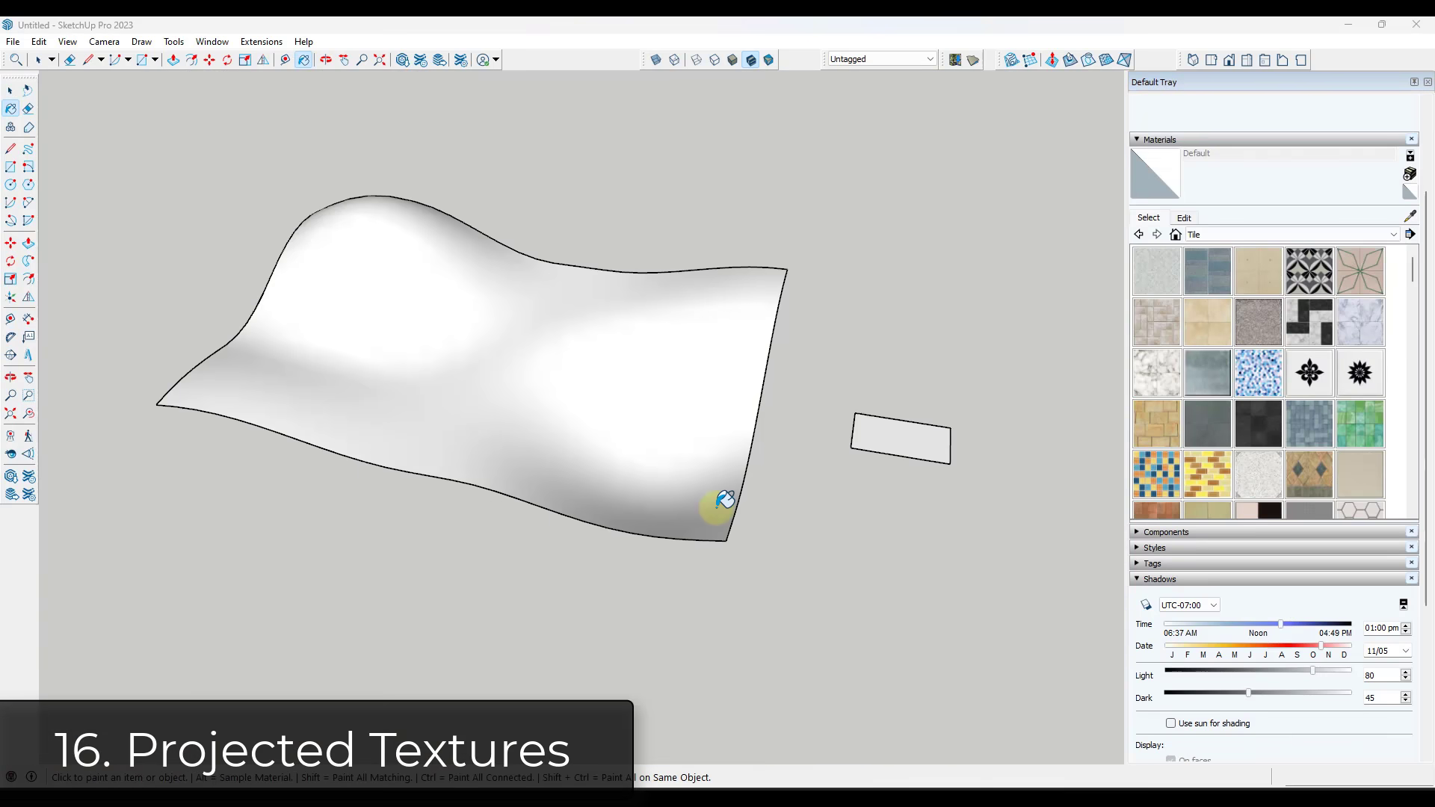
# Paint the wavy surface and the small rectangle with Ornate Tile 01.
pyautogui.click(1313, 394)
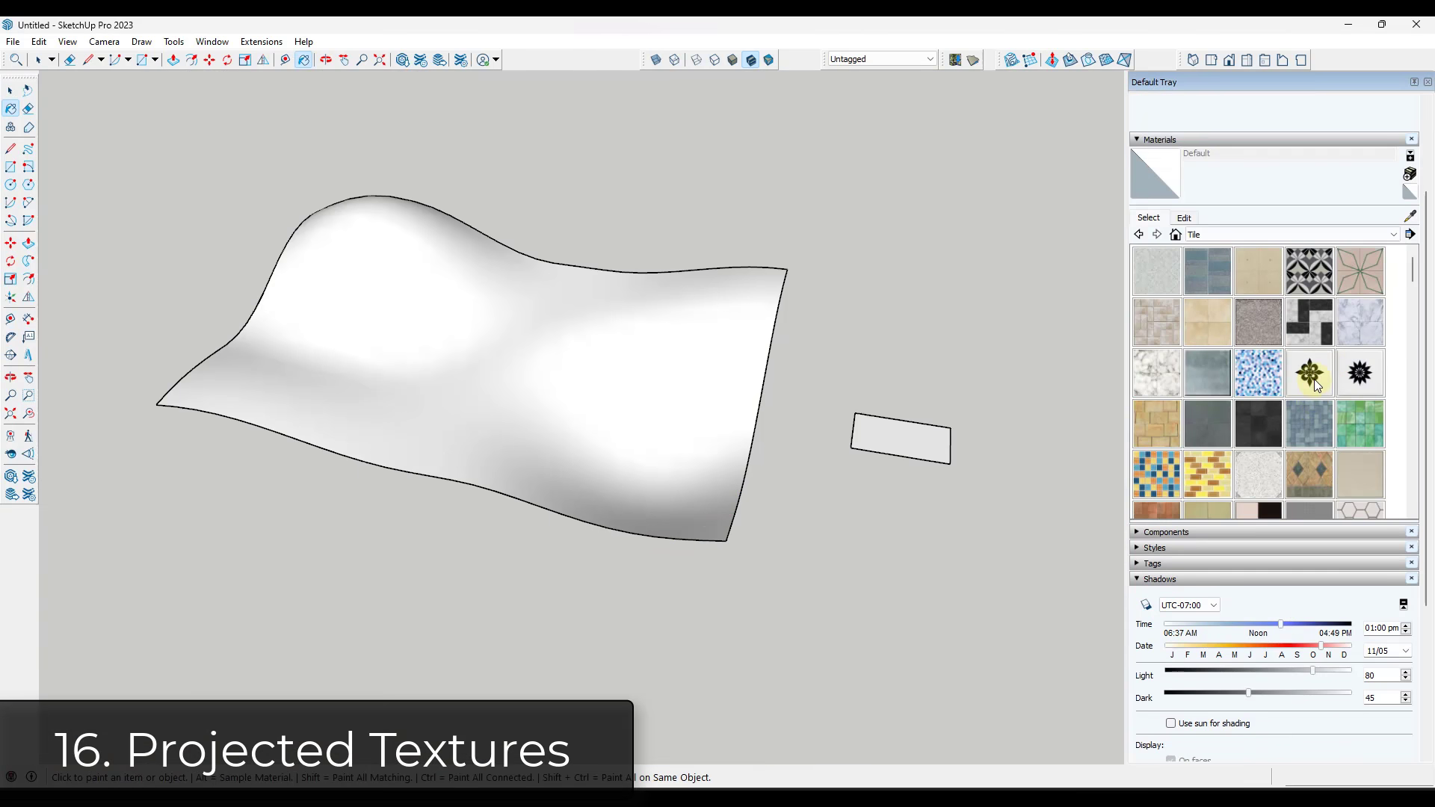
pyautogui.click(603, 364)
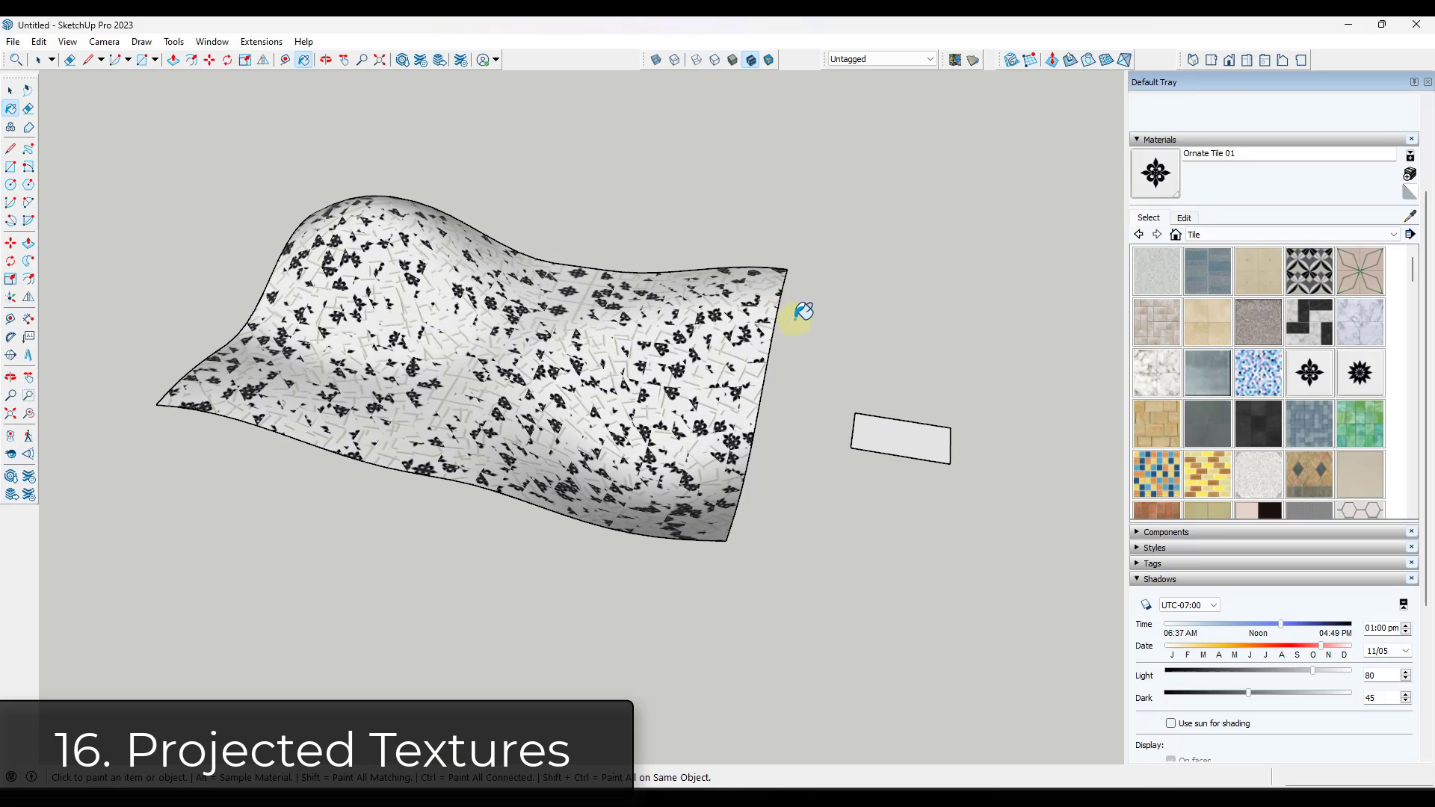
pyautogui.click(907, 431)
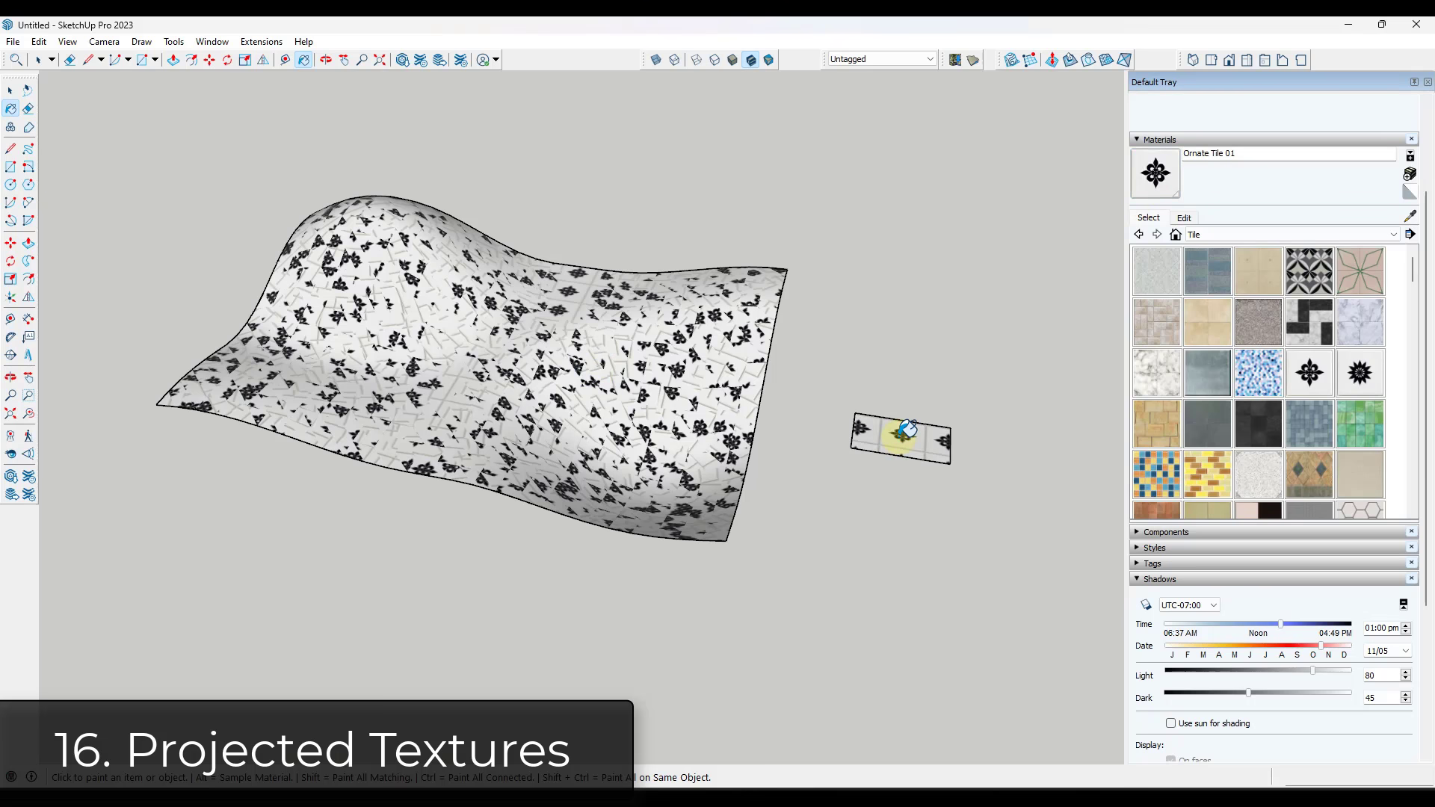
# Set the small rectangle's Ornate Tile 01 texture to Projected.
pyautogui.press('space')
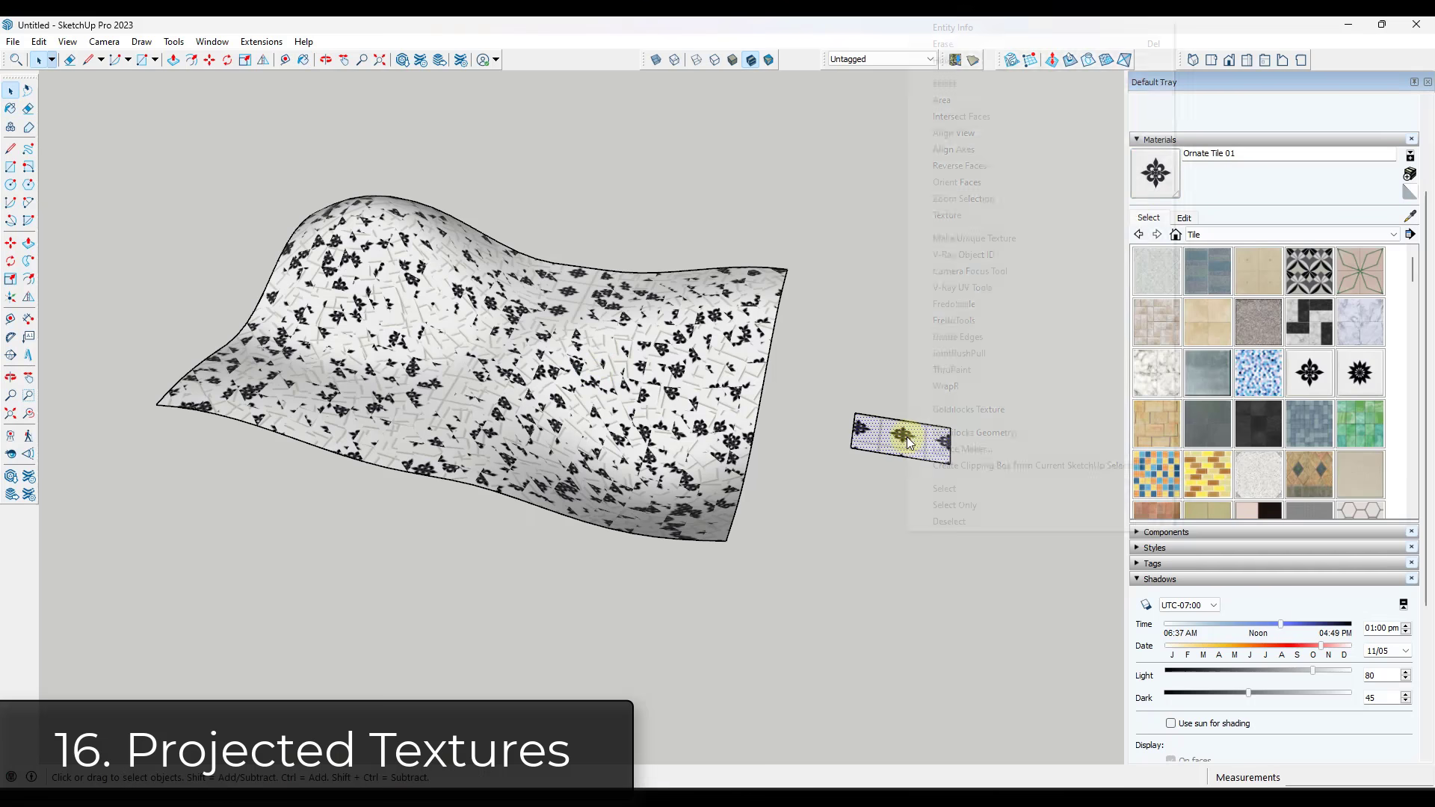
pyautogui.rightClick(904, 437)
pyautogui.moveTo(955, 216)
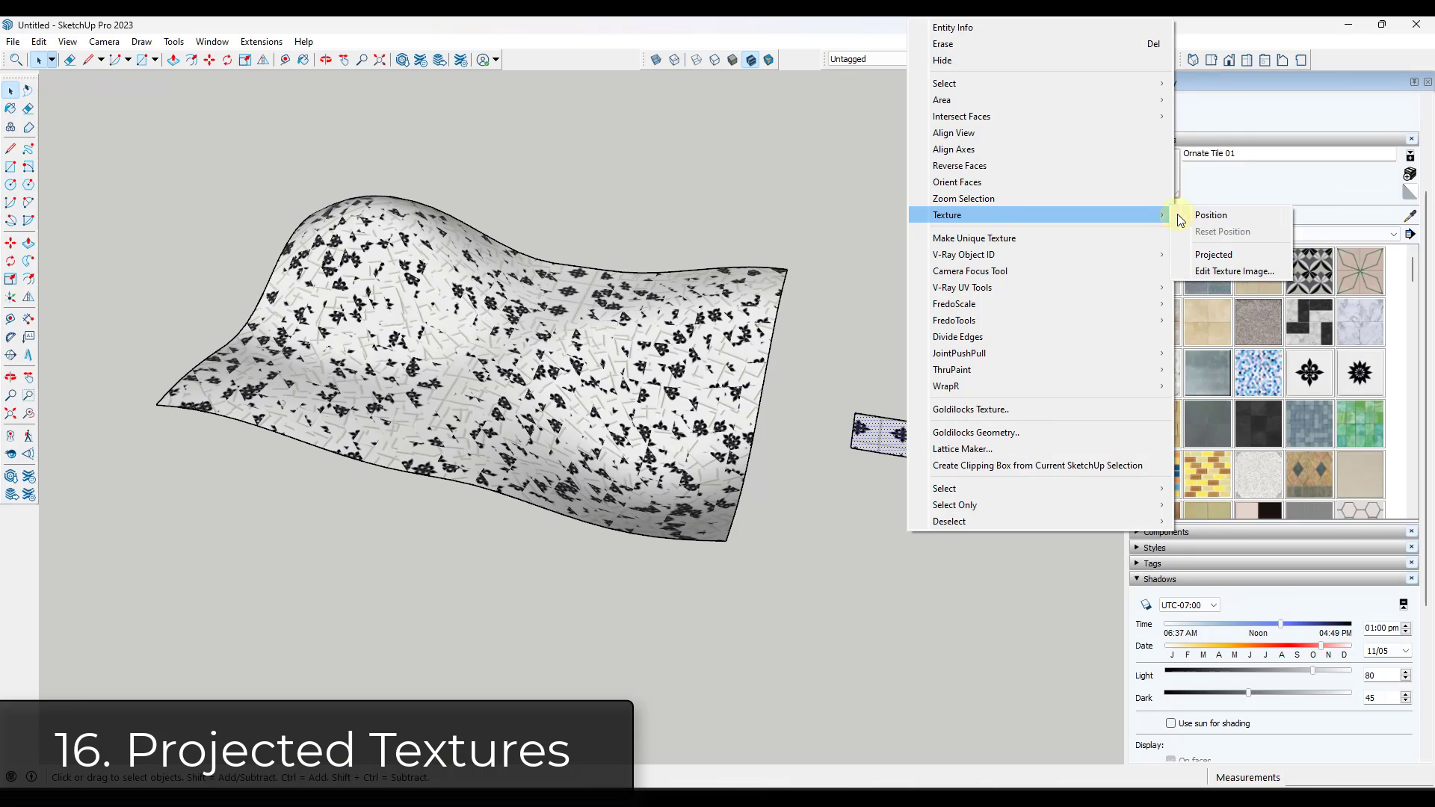
pyautogui.click(1214, 257)
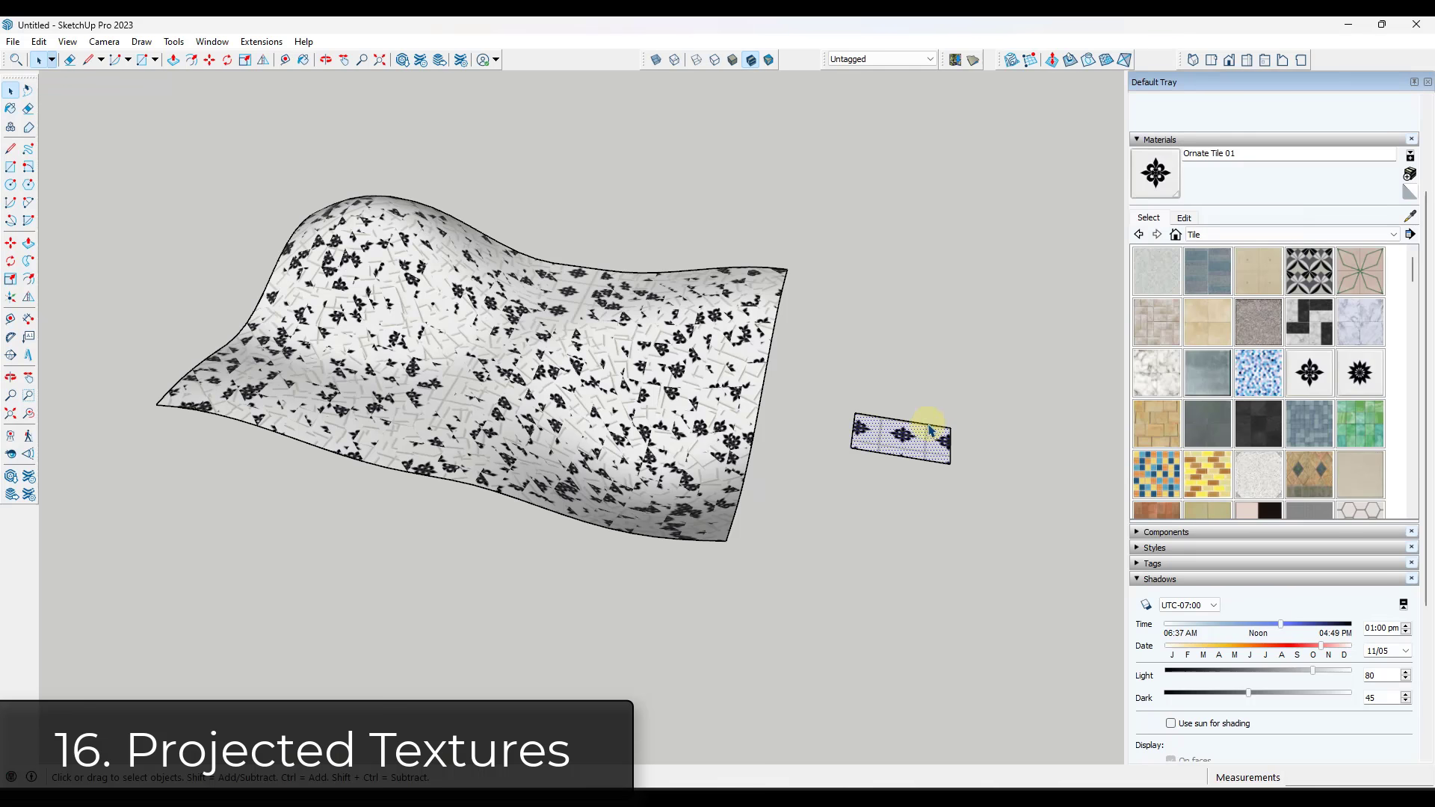
# Sample the projected tile texture and paint it onto the wavy surface.
pyautogui.press('b')
pyautogui.press('alt')
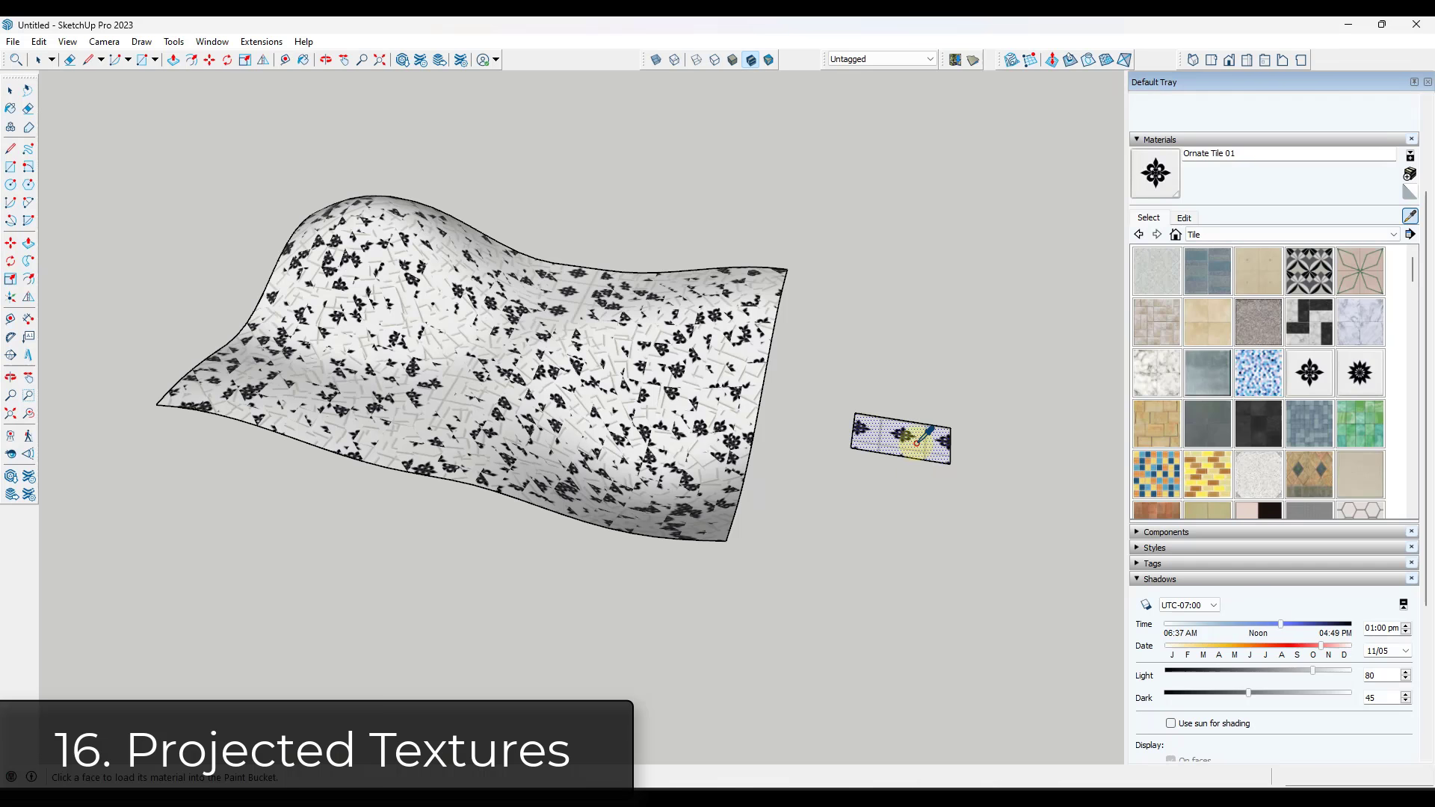
pyautogui.keyDown('alt'); pyautogui.click(916, 443); pyautogui.keyUp('alt')
pyautogui.click(503, 340)
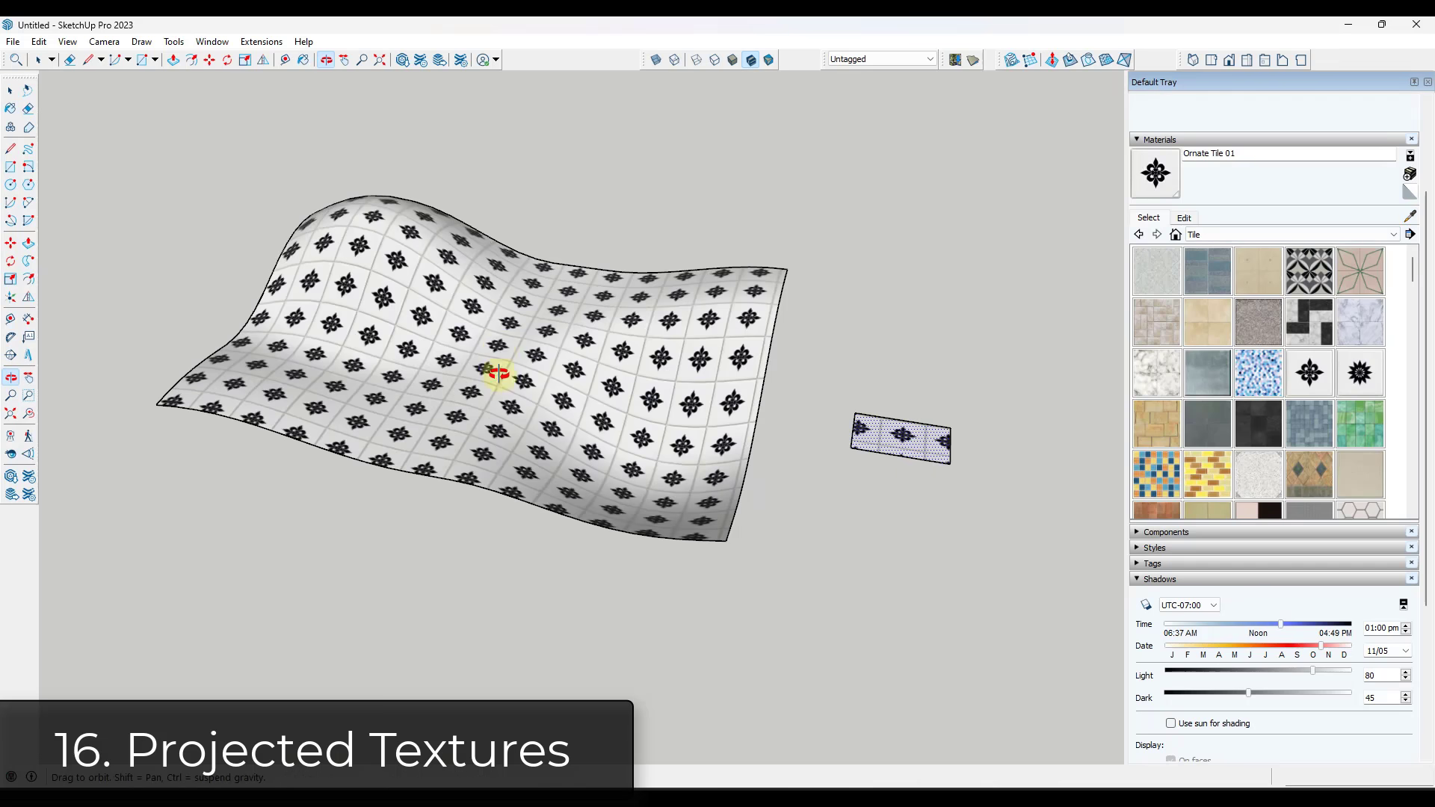
pyautogui.moveTo(496, 375); pyautogui.dragTo(516, 408, button='middle')
pyautogui.press('space')
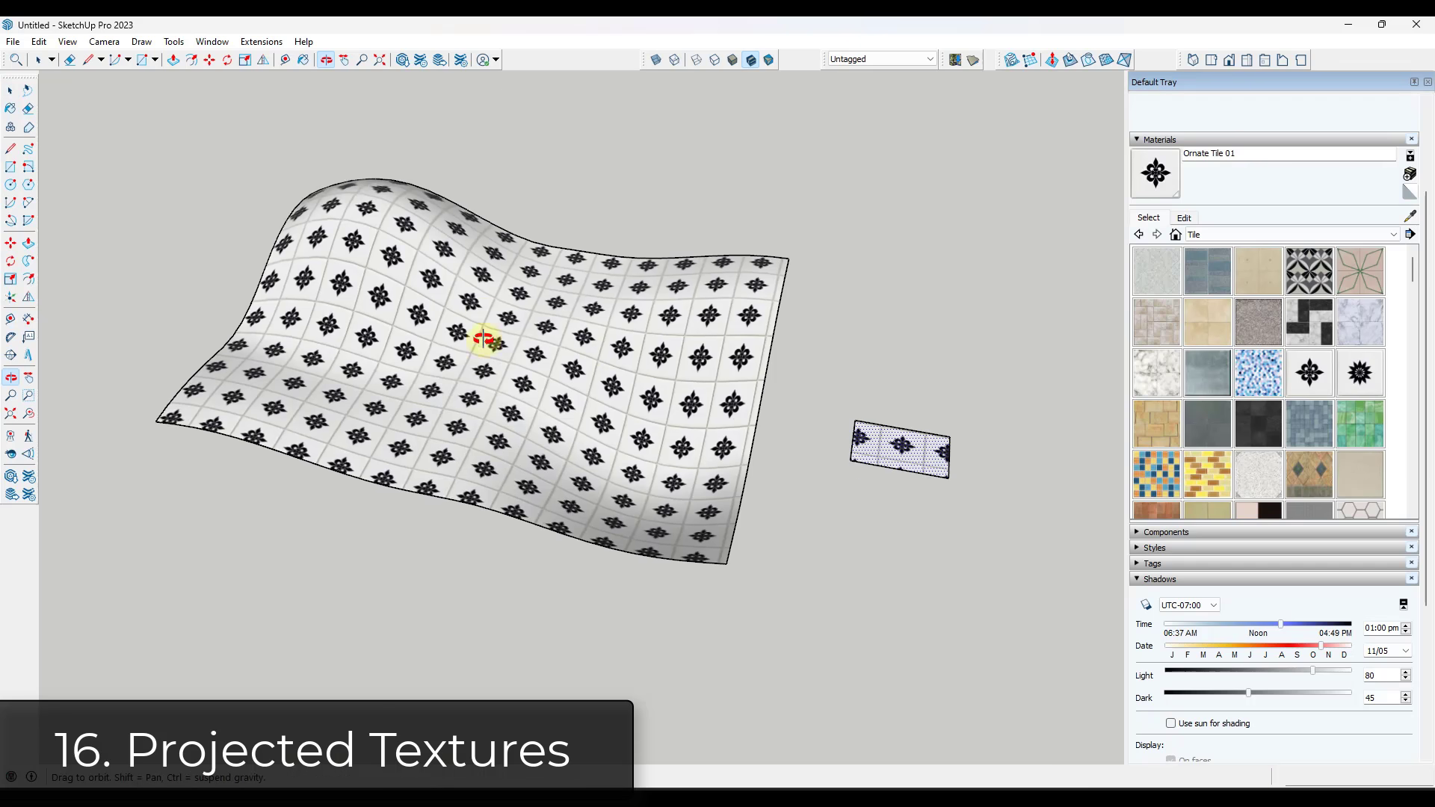
pyautogui.moveTo(481, 336); pyautogui.dragTo(445, 314, button='middle')
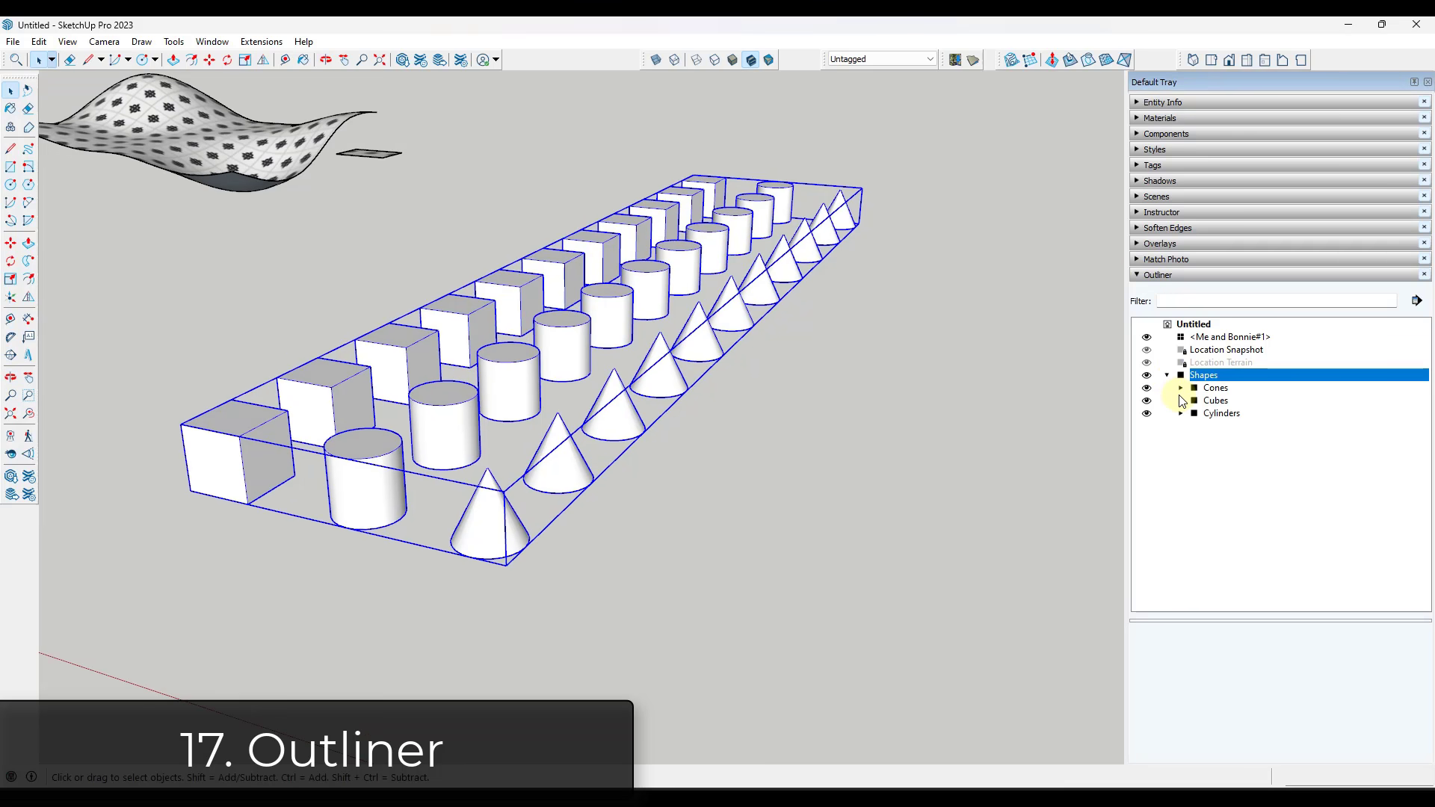
pyautogui.click(1182, 389)
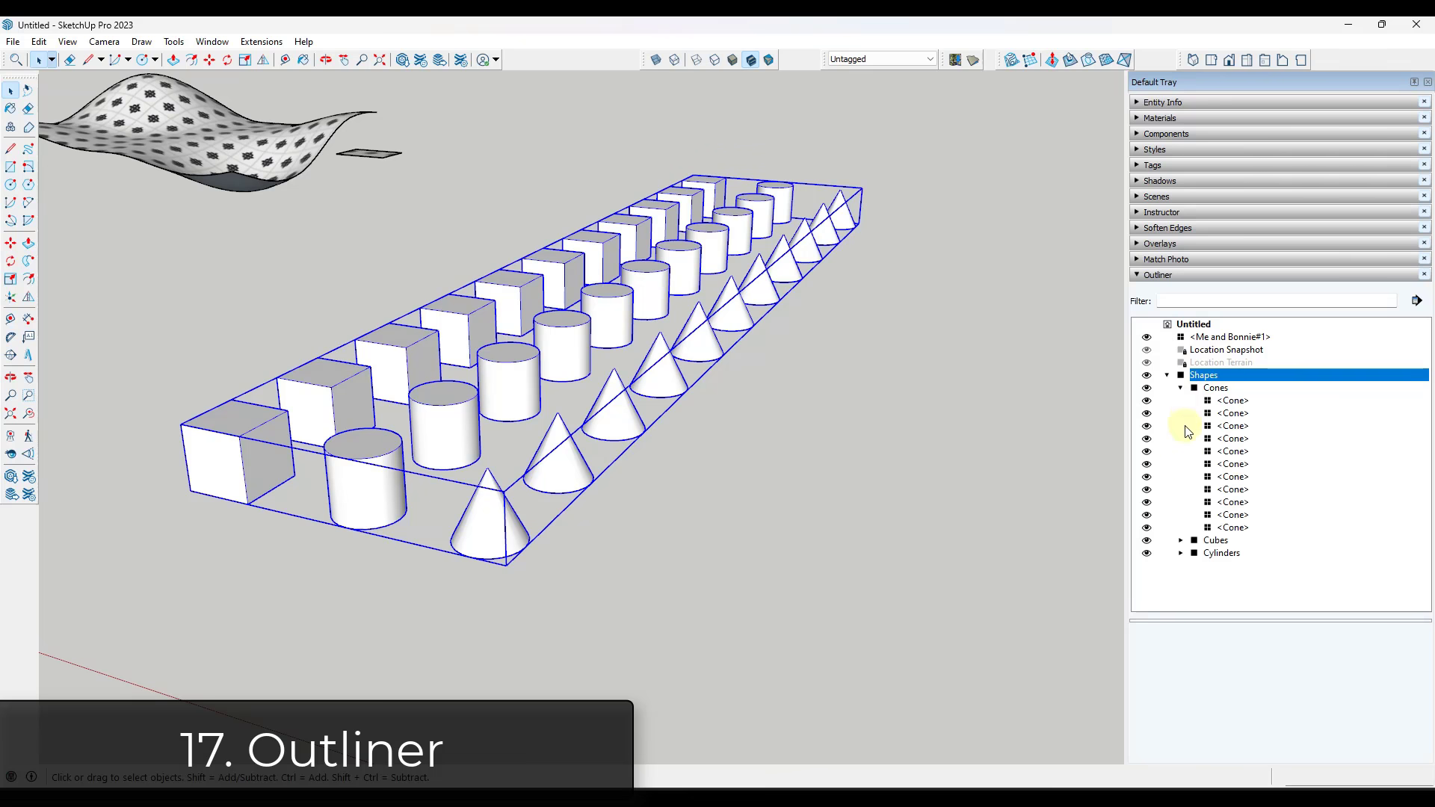
pyautogui.click(1182, 541)
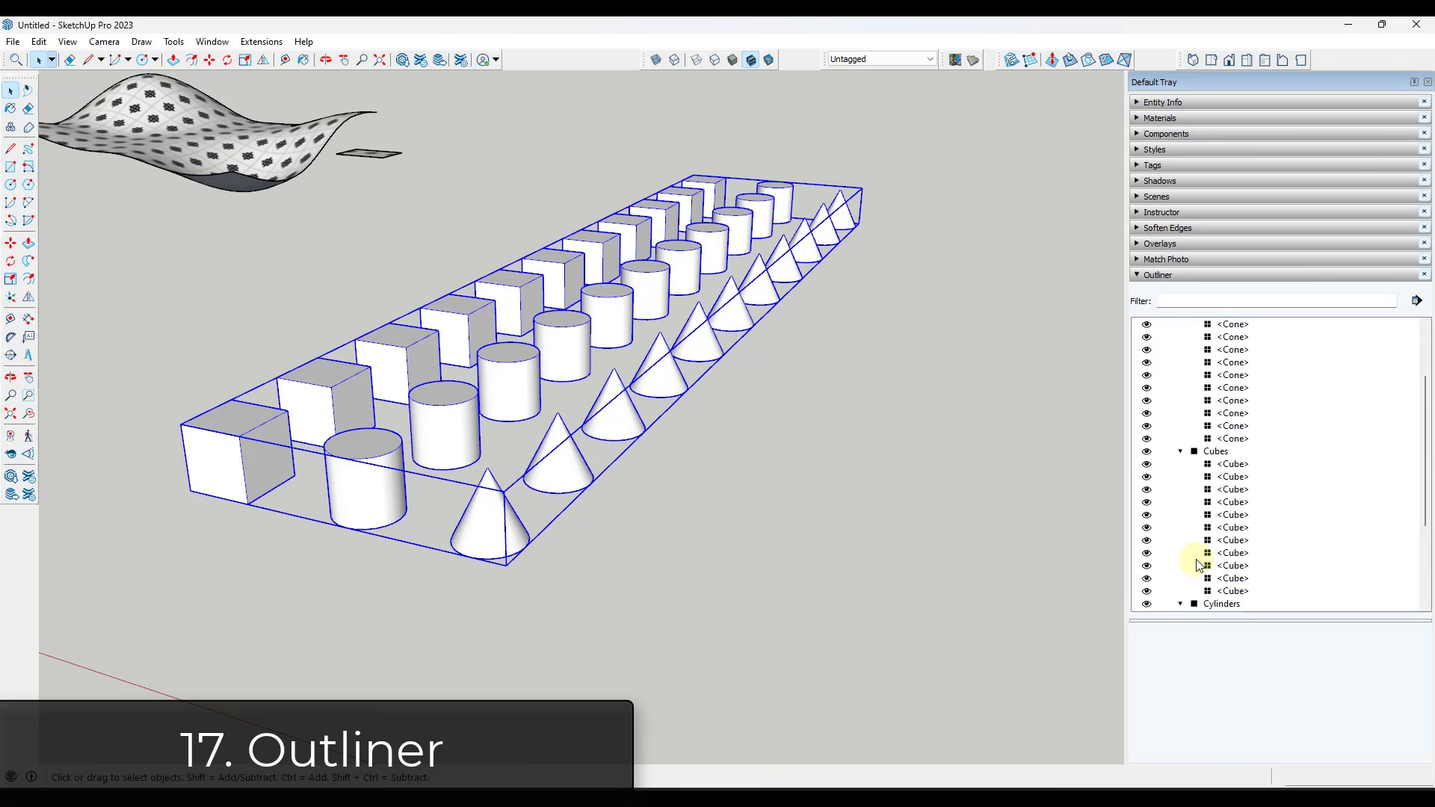
pyautogui.scroll(-4, 1244, 428)
pyautogui.scroll(6, 1258, 422)
pyautogui.scroll(-2, 1213, 441)
pyautogui.click(1226, 439)
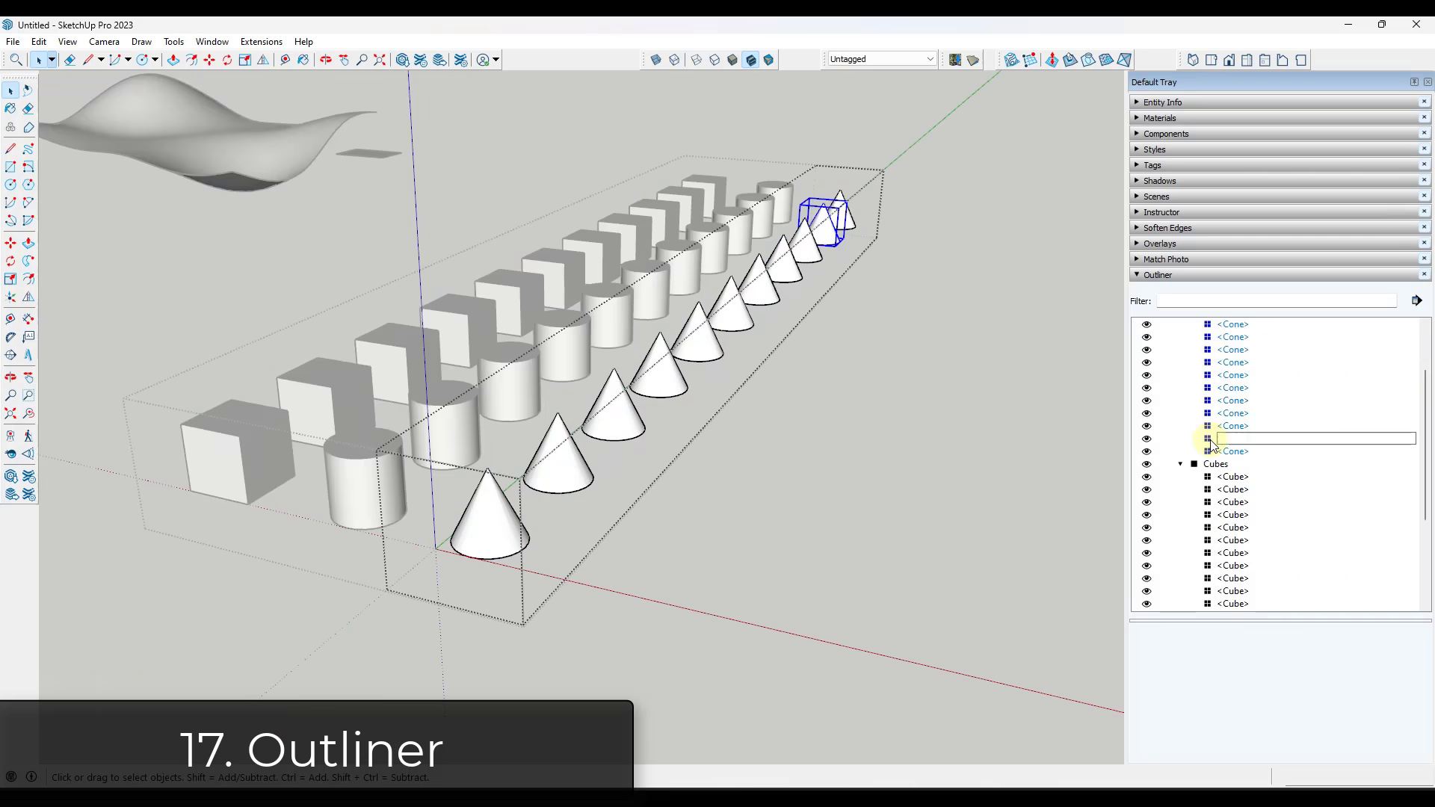
pyautogui.doubleClick(1208, 441)
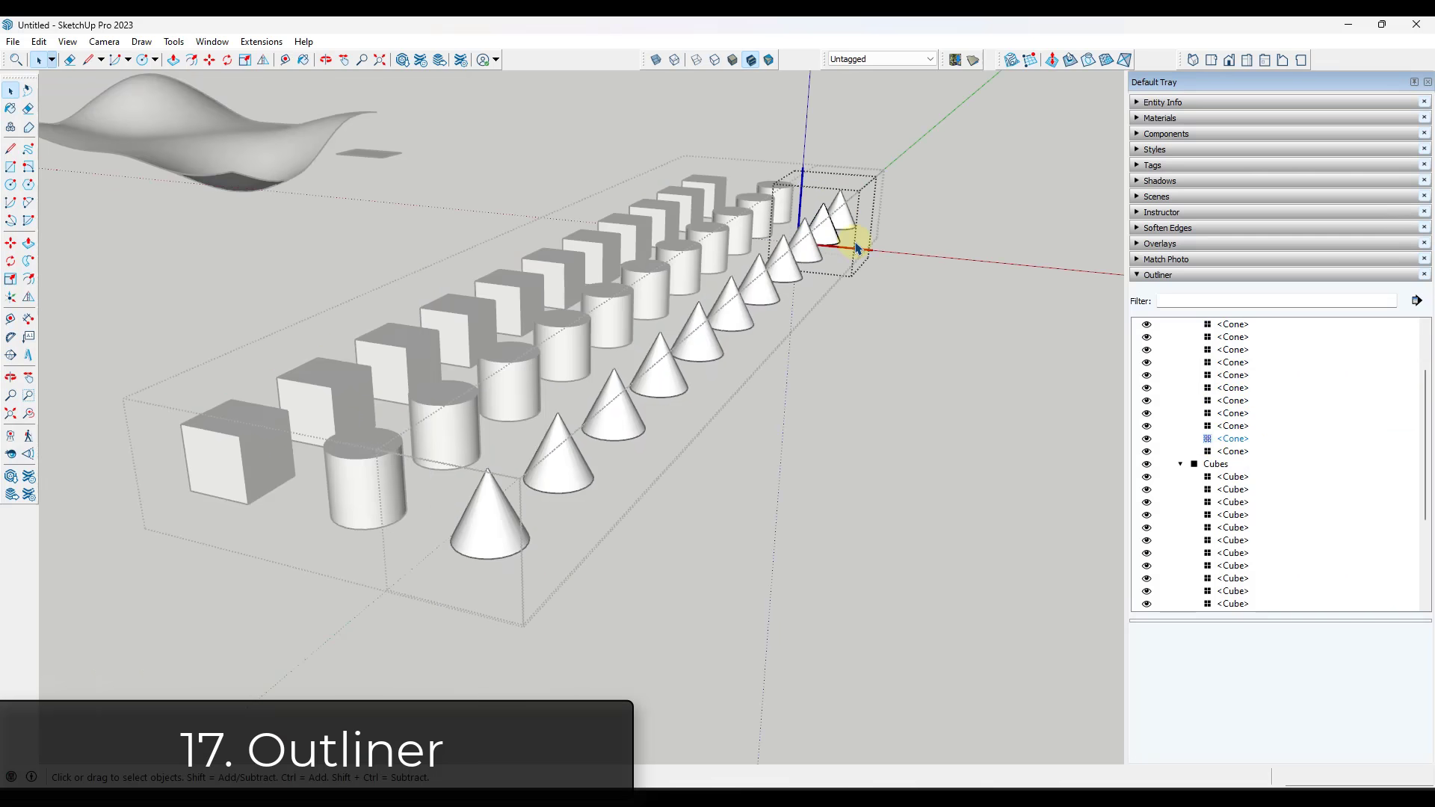
pyautogui.moveTo(838, 243); pyautogui.dragTo(807, 266, button='middle')
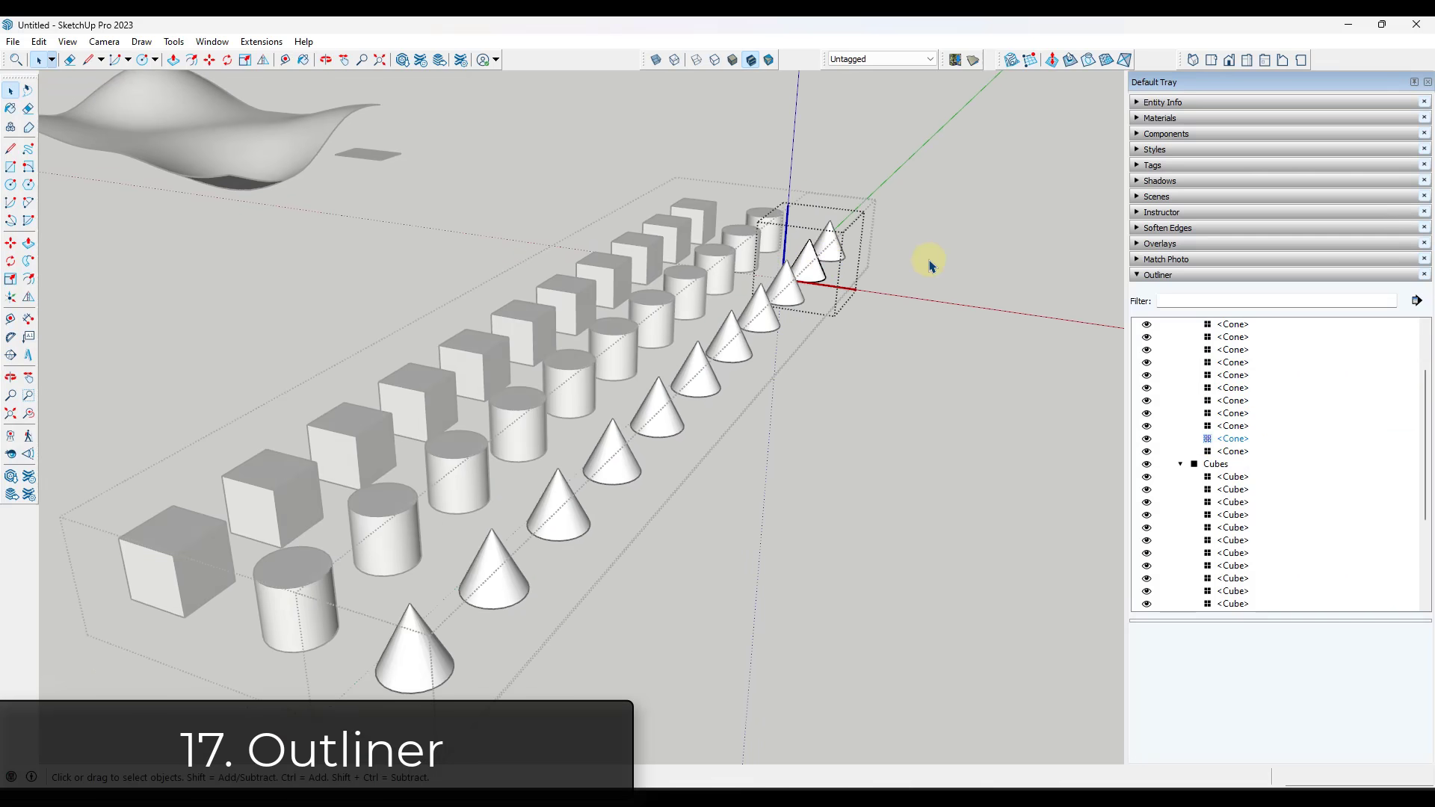
pyautogui.click(955, 263)
pyautogui.click(970, 308)
pyautogui.doubleClick(654, 320)
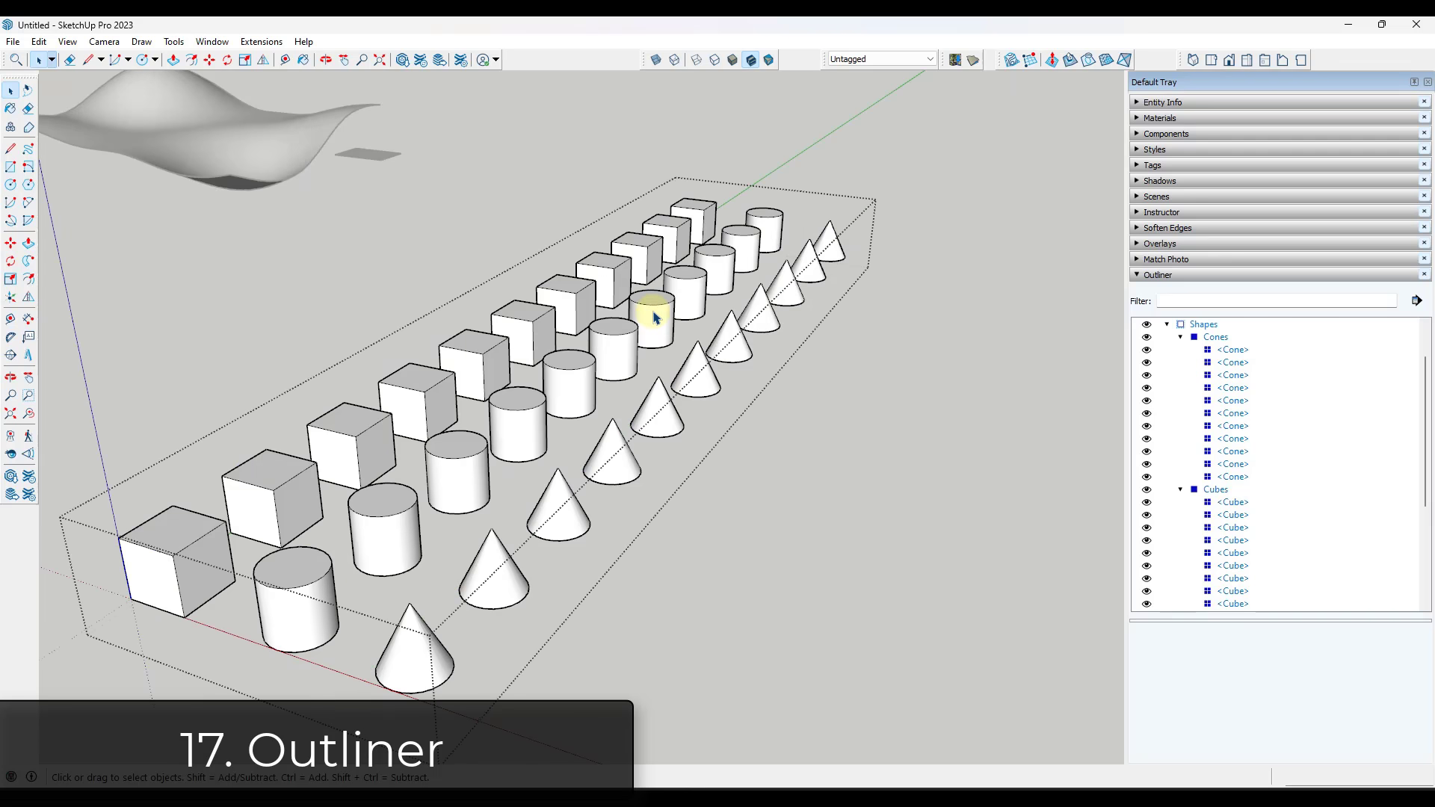
pyautogui.click(654, 320)
pyautogui.click(918, 329)
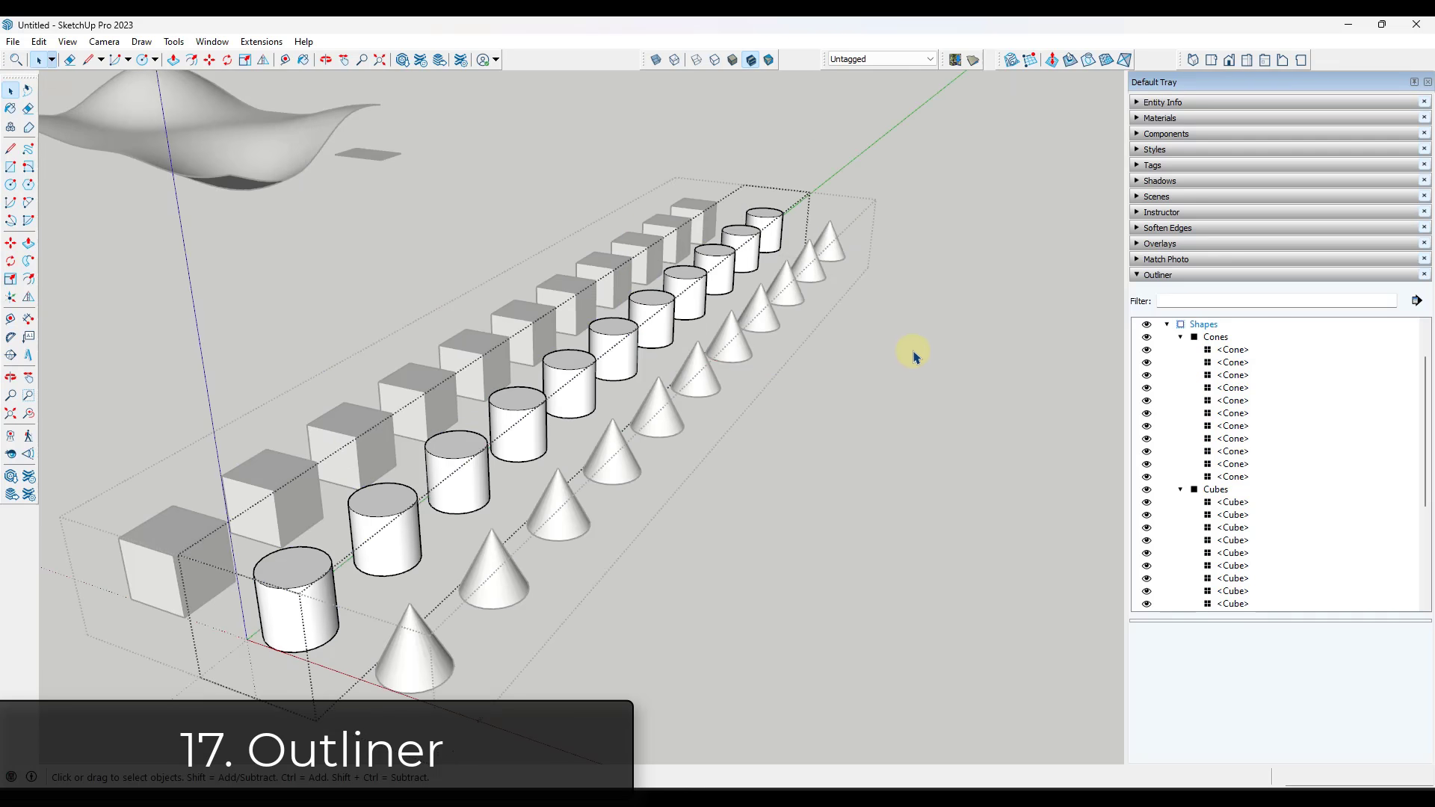
pyautogui.moveTo(912, 353); pyautogui.dragTo(929, 202, button='middle')
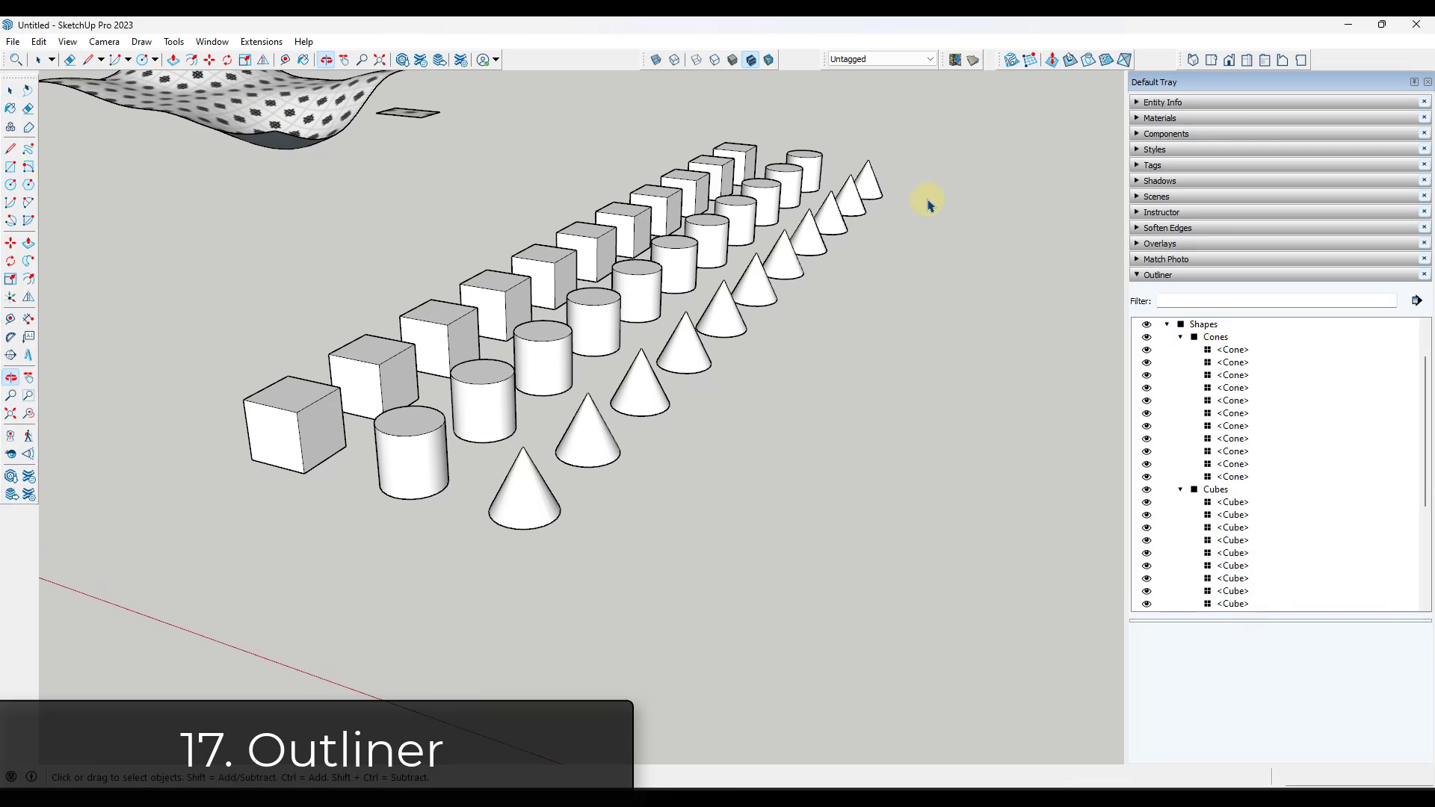
pyautogui.click(1167, 325)
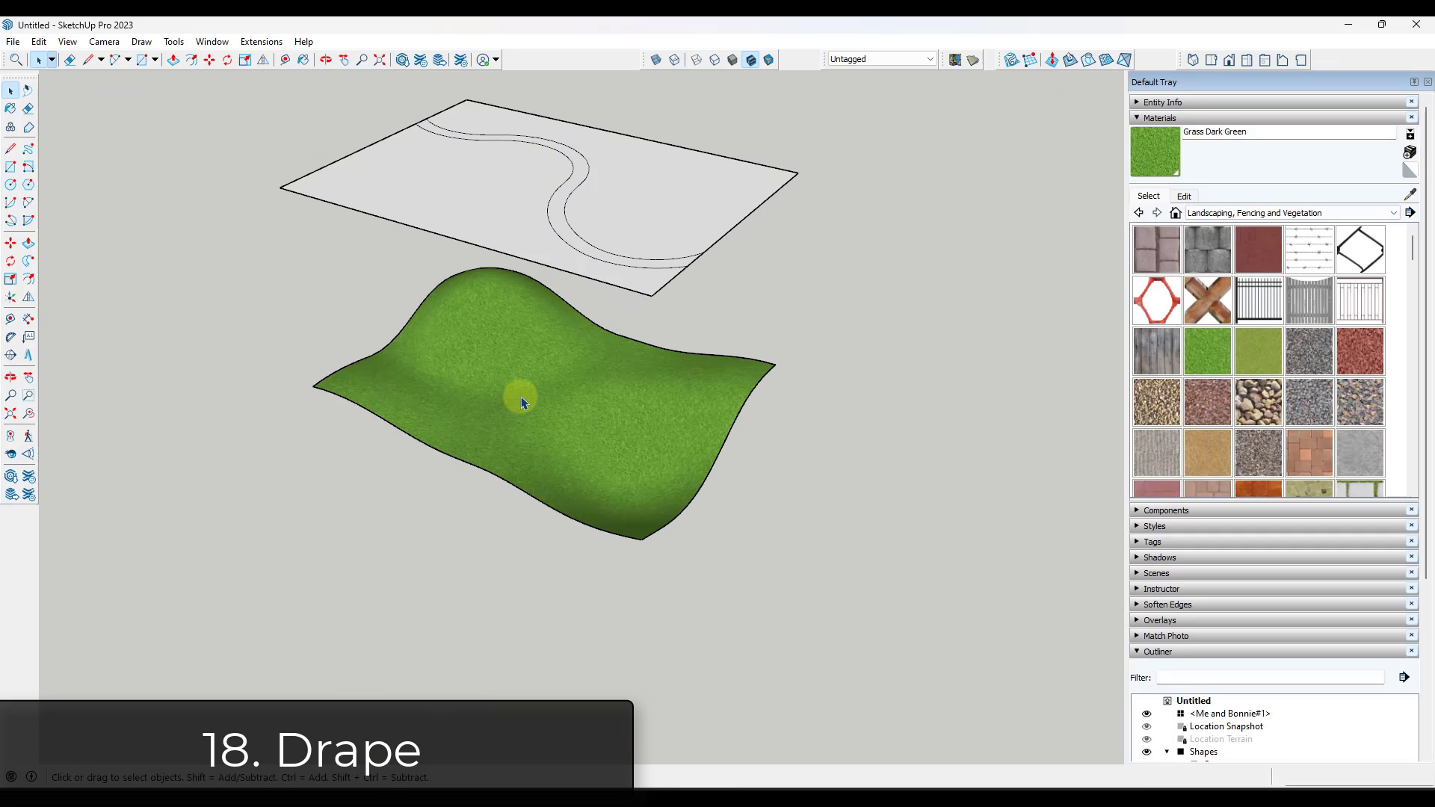
# Drape the curved path's edges onto the green terrain with Sandbox Drape.
pyautogui.doubleClick(558, 217)
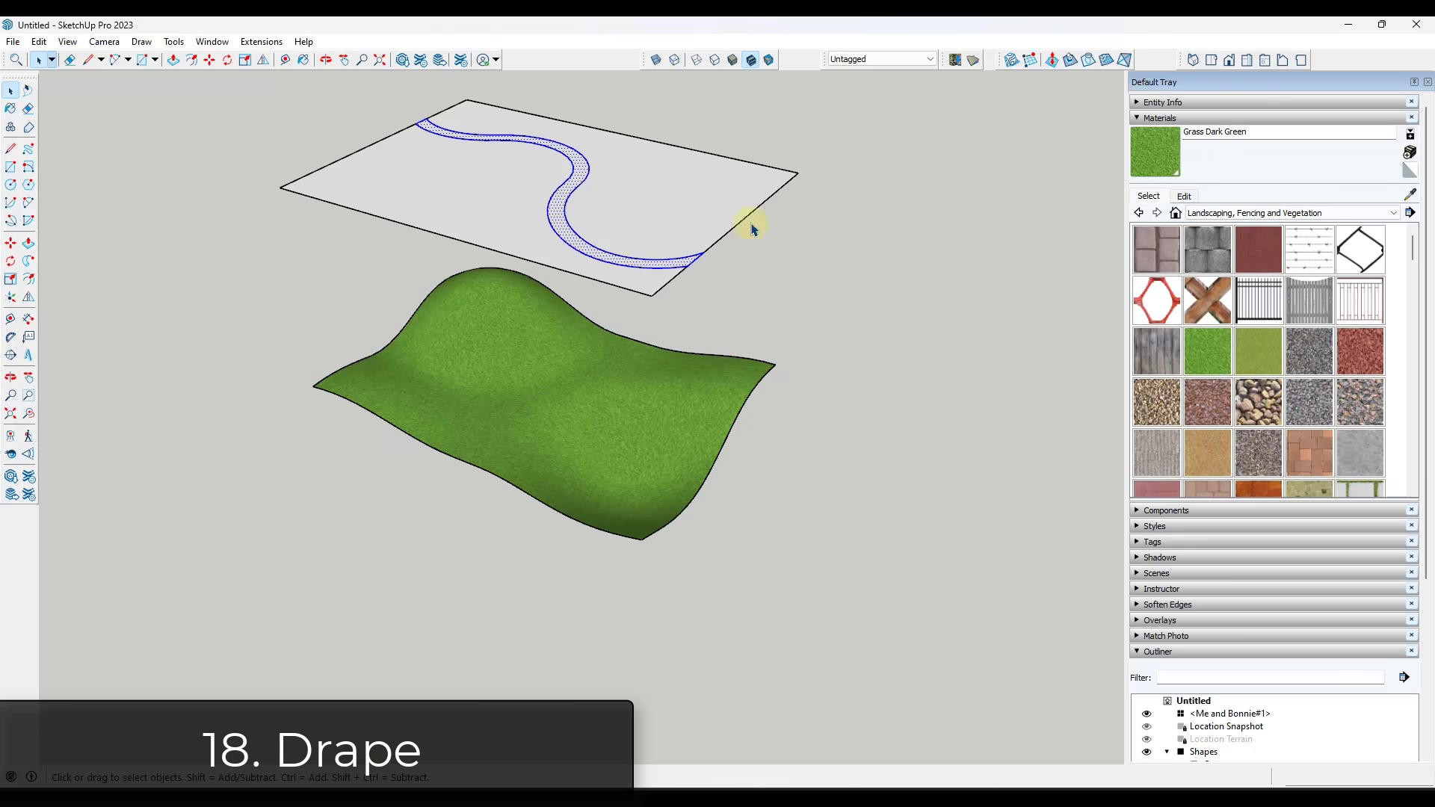
pyautogui.moveTo(571, 243); pyautogui.dragTo(626, 302, button='middle')
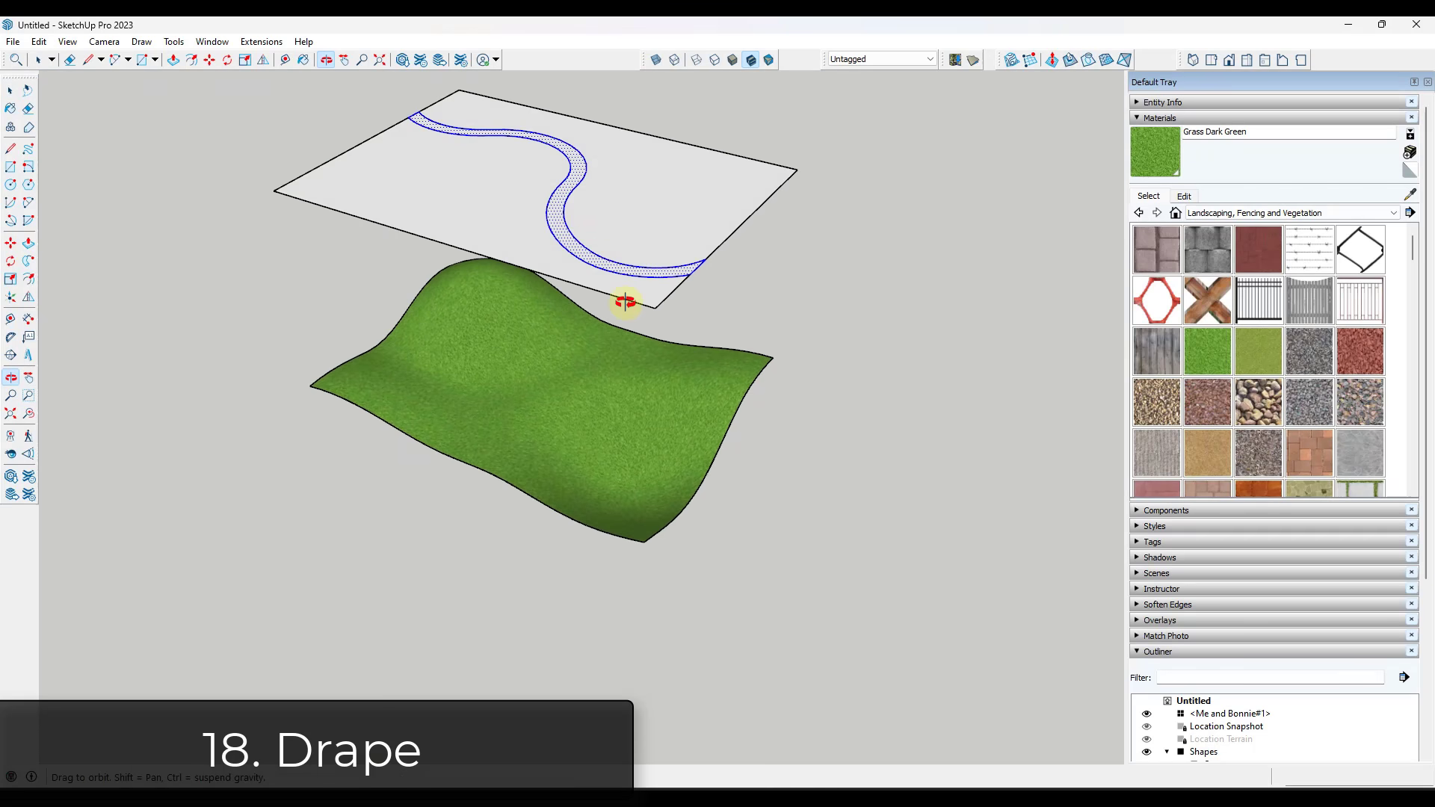
pyautogui.click(1090, 62)
pyautogui.click(631, 404)
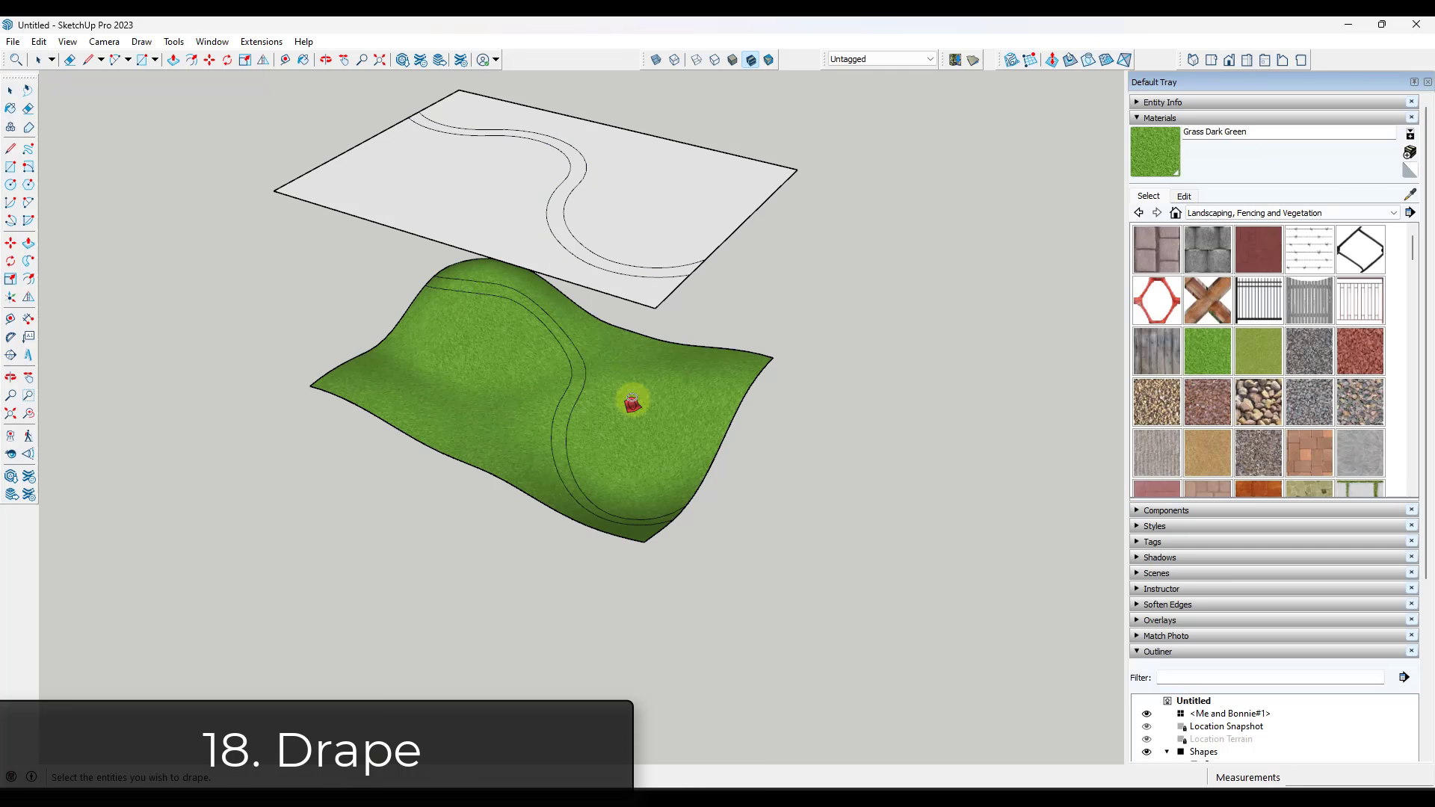
pyautogui.scroll(2, 588, 416)
# Paint the draped path with Blacktop New from Asphalt and Concrete.
pyautogui.click(1292, 213)
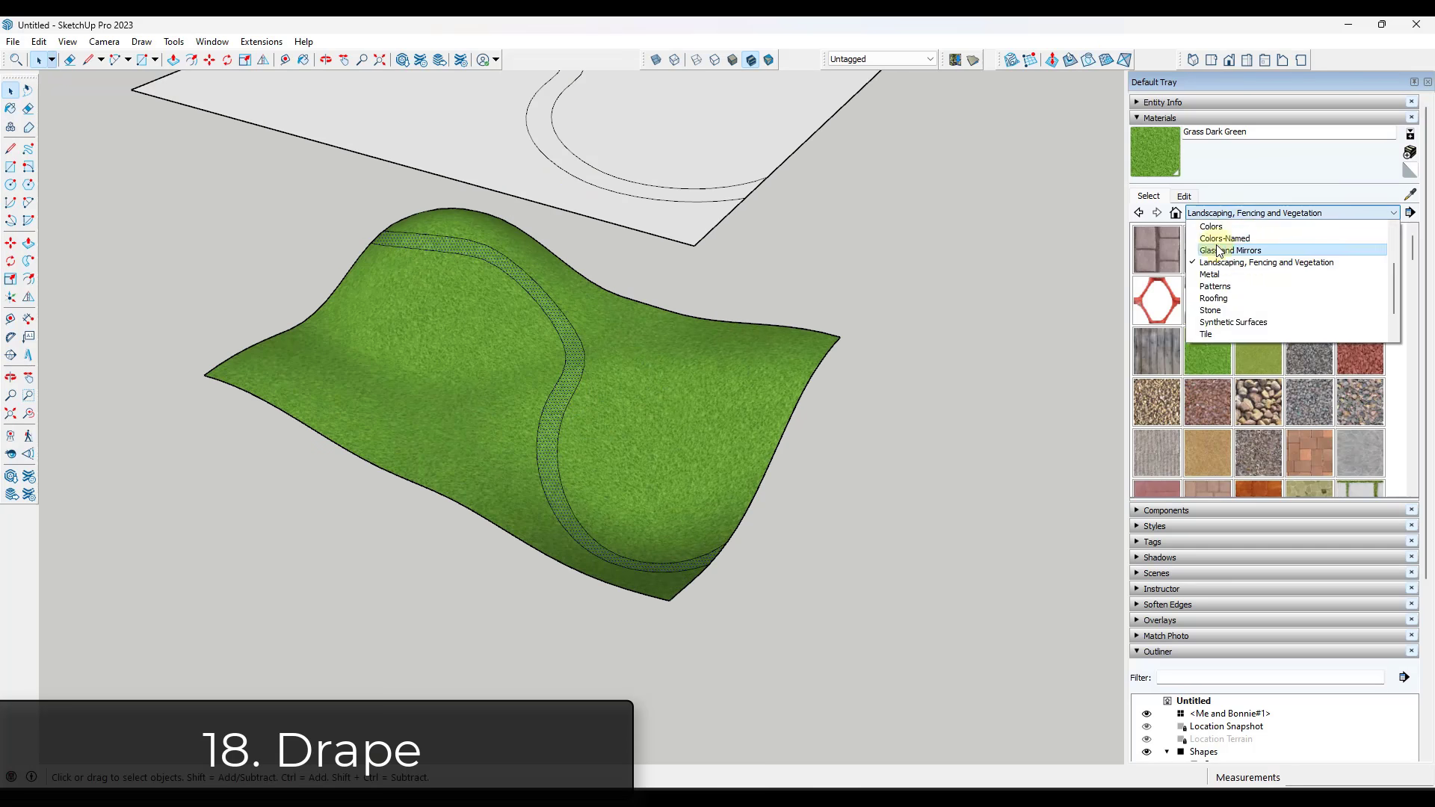
pyautogui.click(1226, 241)
pyautogui.click(1208, 249)
pyautogui.click(549, 432)
pyautogui.scroll(-3, 660, 404)
# Draw a circle on the upper plane and drape it onto the terrain.
pyautogui.press('c')
pyautogui.click(478, 211)
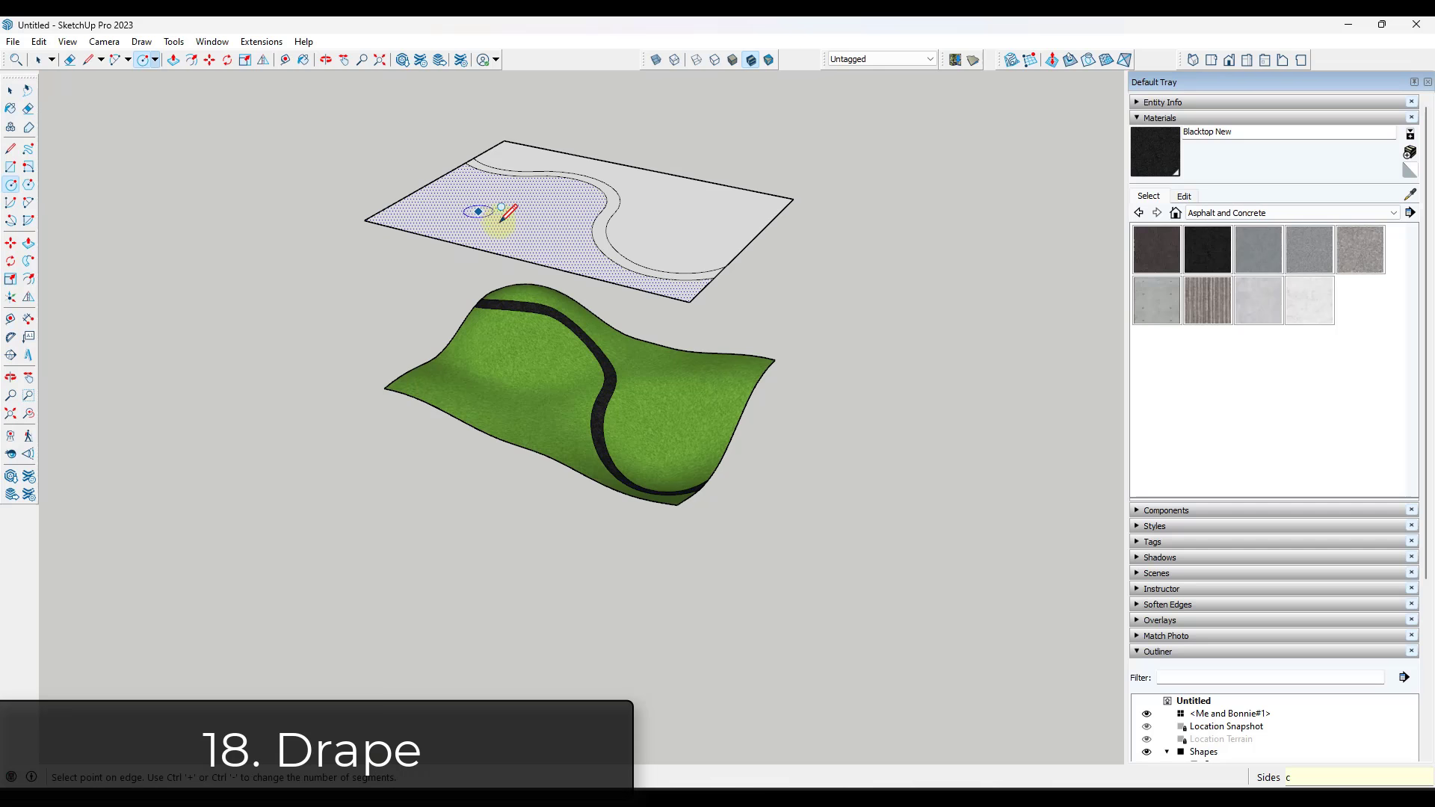
pyautogui.click(542, 218)
pyautogui.click(1090, 62)
pyautogui.click(487, 385)
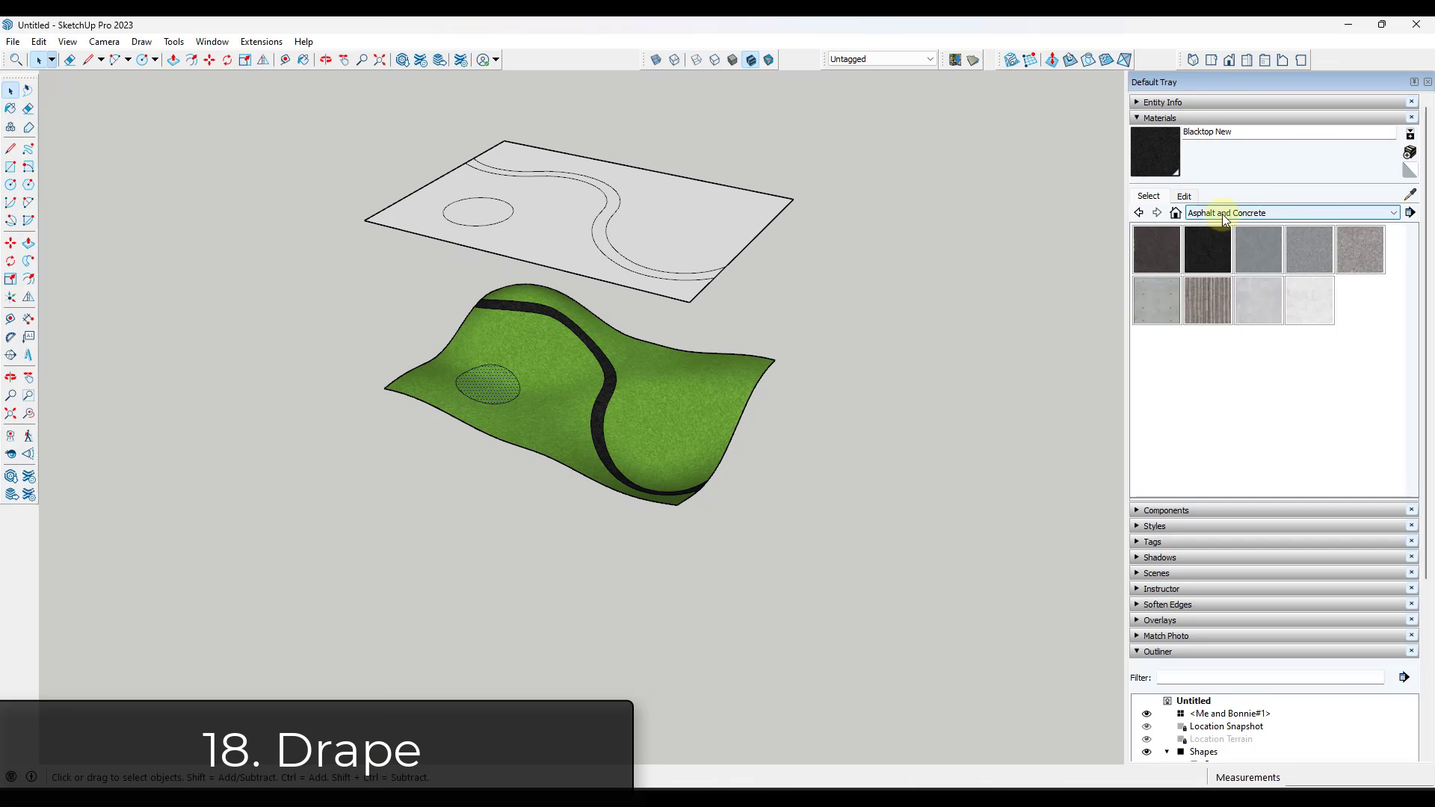
# Paint the draped oval with Groundcover Gravel 1 inch from Landscaping materials.
pyautogui.click(1292, 213)
pyautogui.click(1234, 340)
pyautogui.click(487, 384)
pyautogui.moveTo(792, 291); pyautogui.dragTo(673, 246, button='middle')
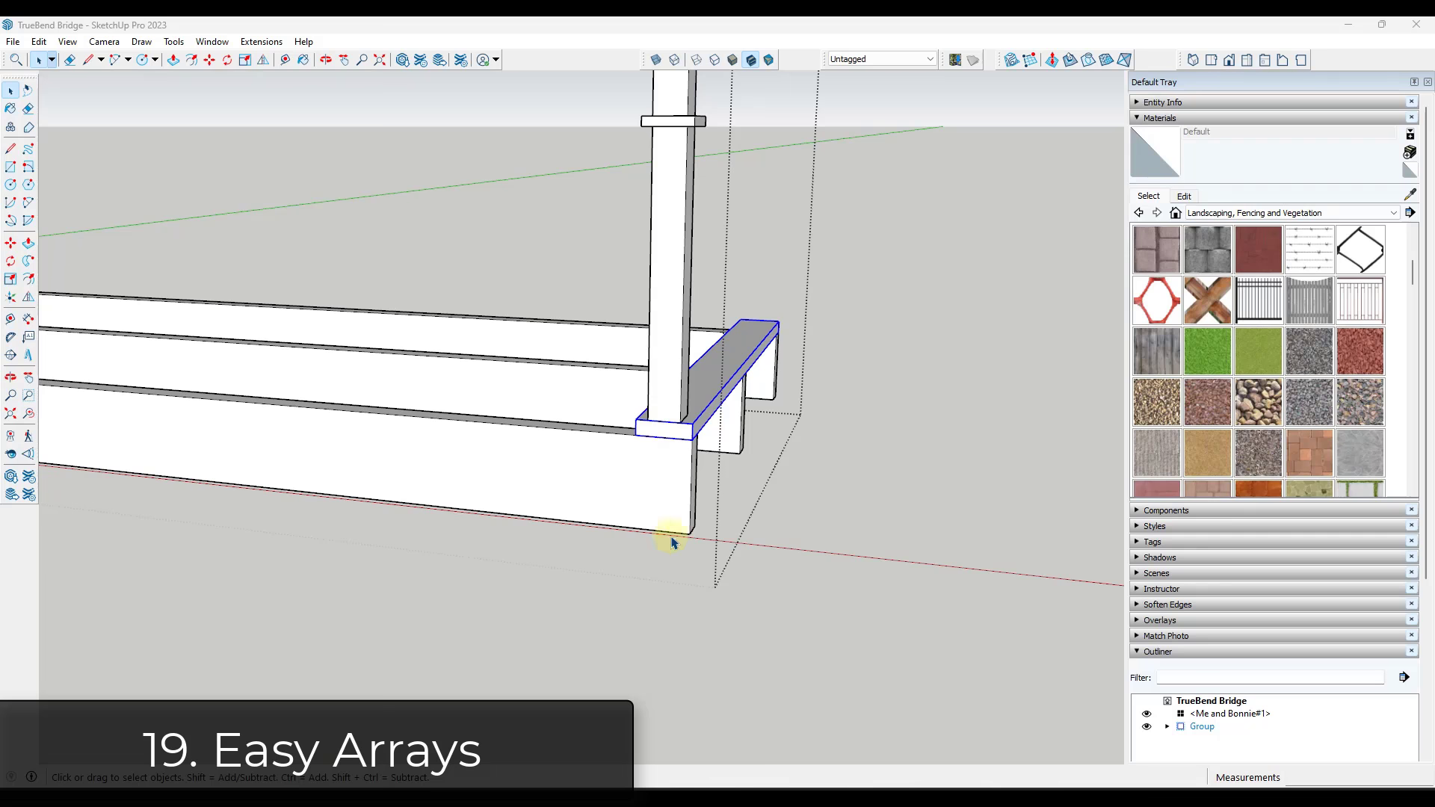
# Copy the plank with Move and Ctrl, placing it beside the original.
pyautogui.scroll(2, 751, 432)
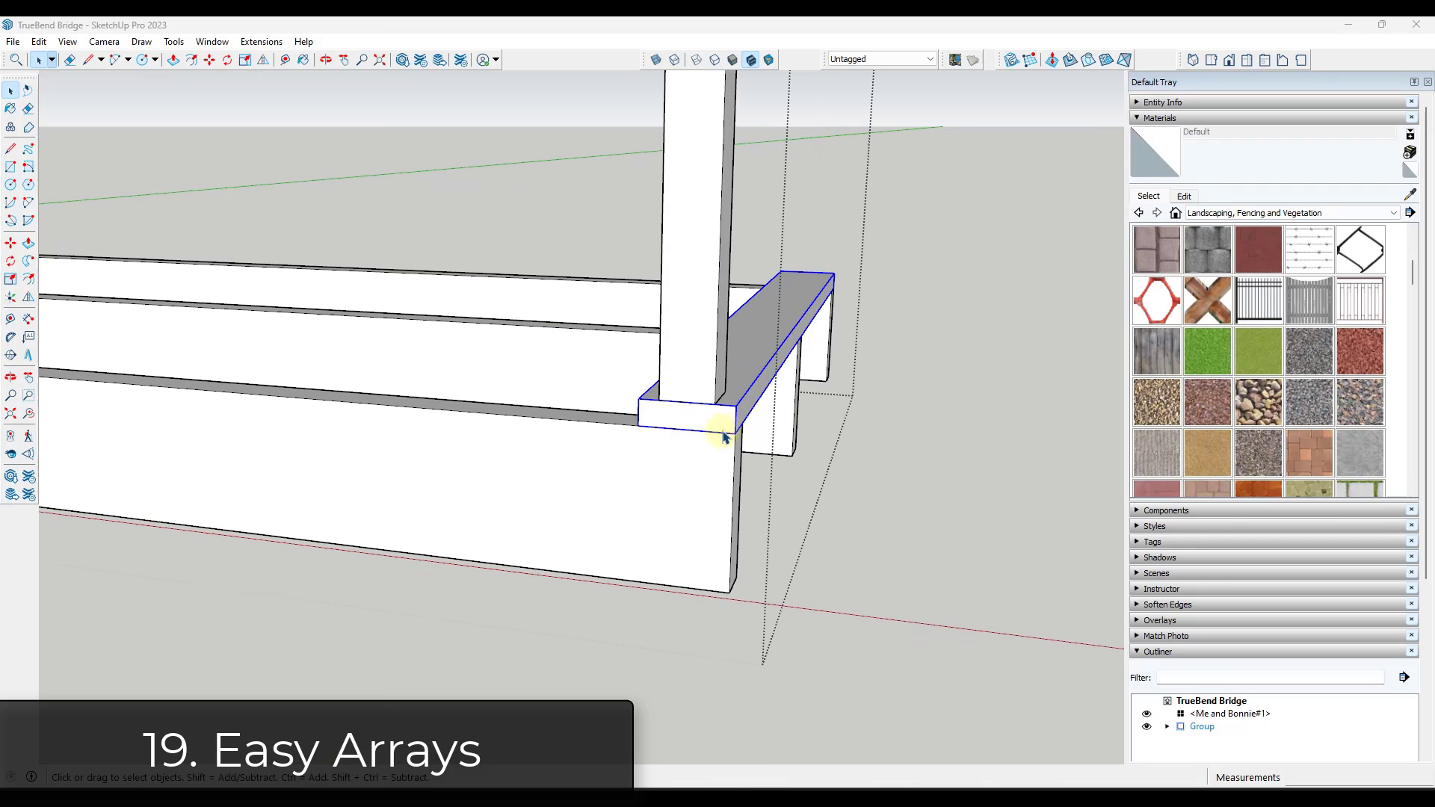
pyautogui.scroll(1, 709, 457)
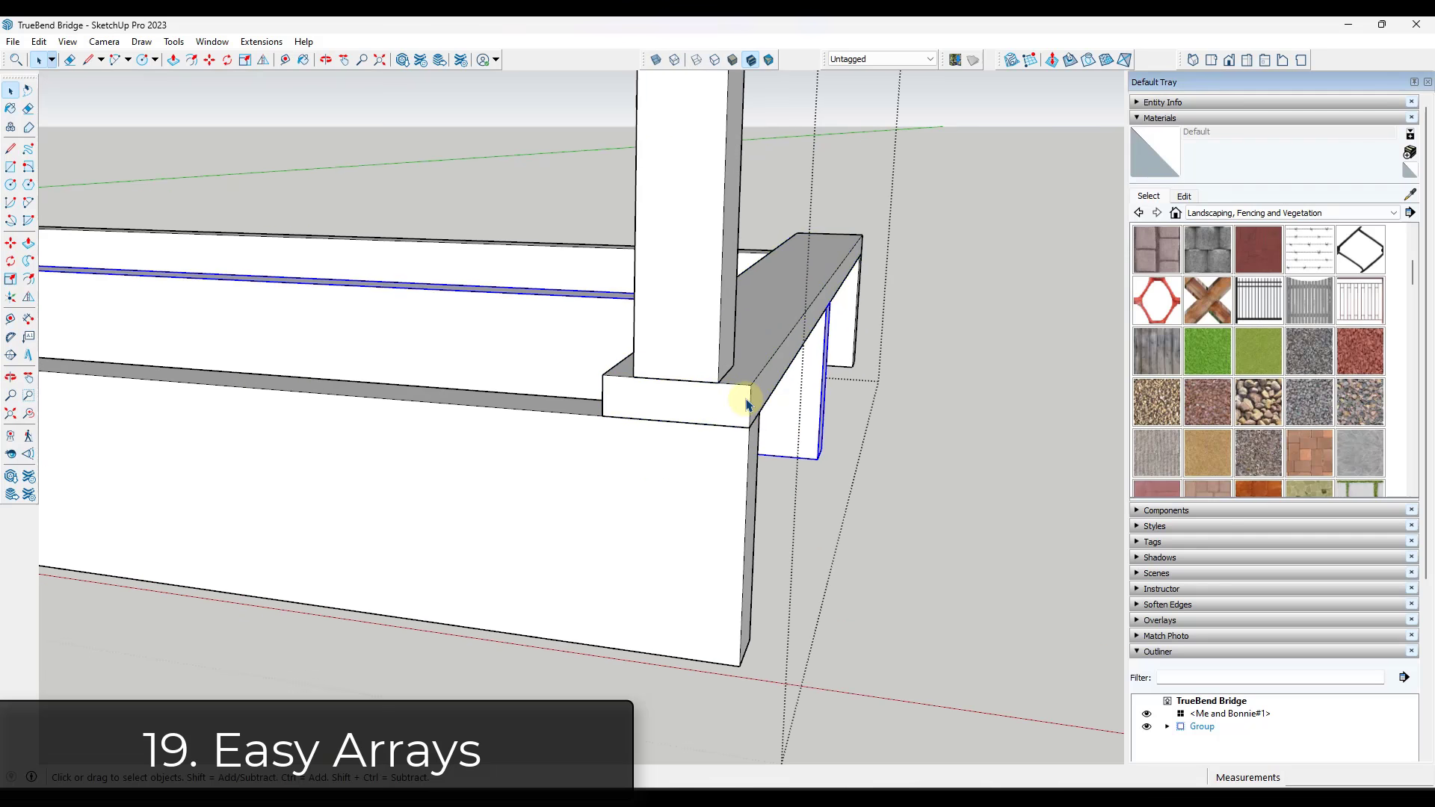
pyautogui.press('m')
pyautogui.press('ctrl')
pyautogui.click(740, 417)
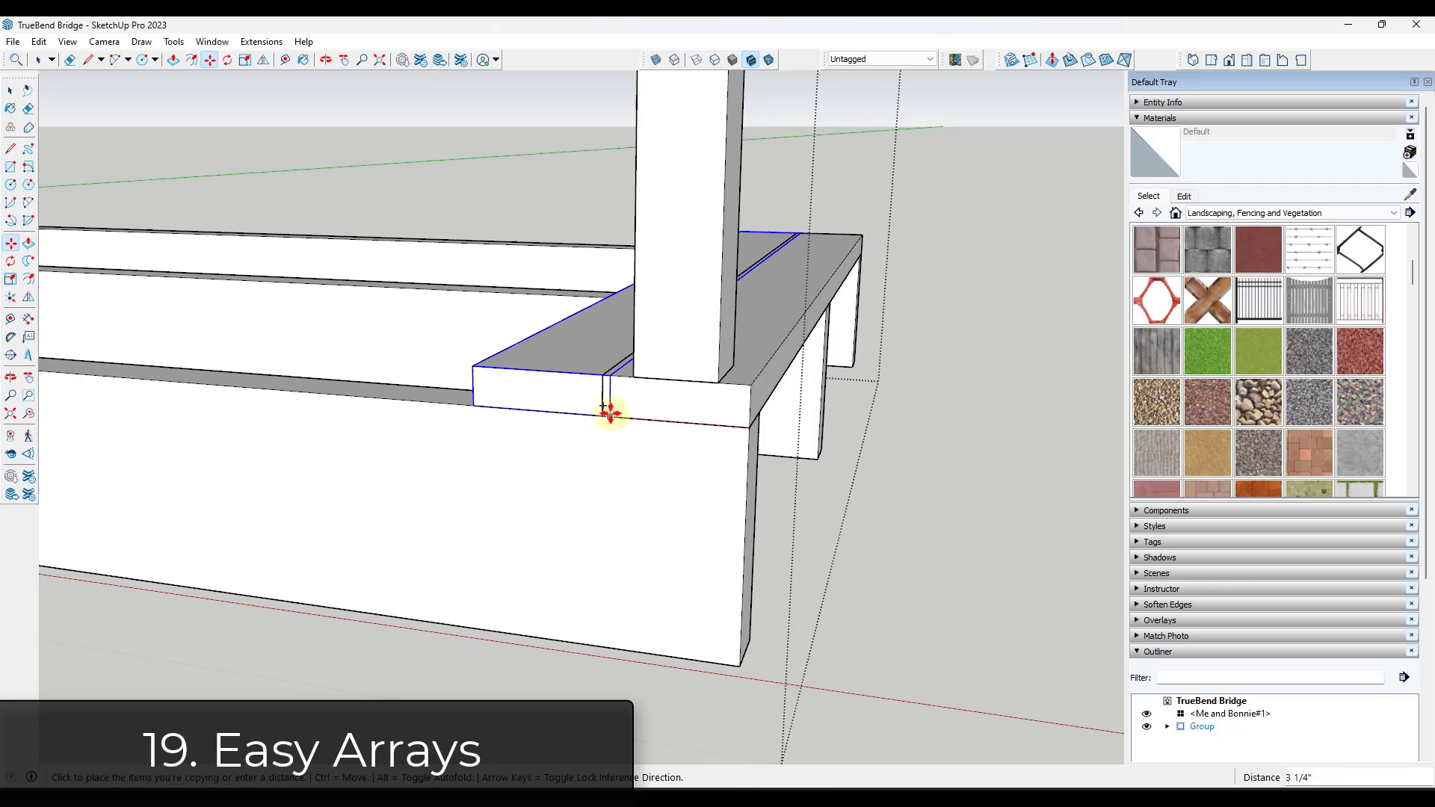
pyautogui.click(609, 407)
pyautogui.press('space')
# Copy the plank again exactly one board-width over along the deck.
pyautogui.scroll(1, 650, 389)
pyautogui.click(622, 404)
pyautogui.press('m')
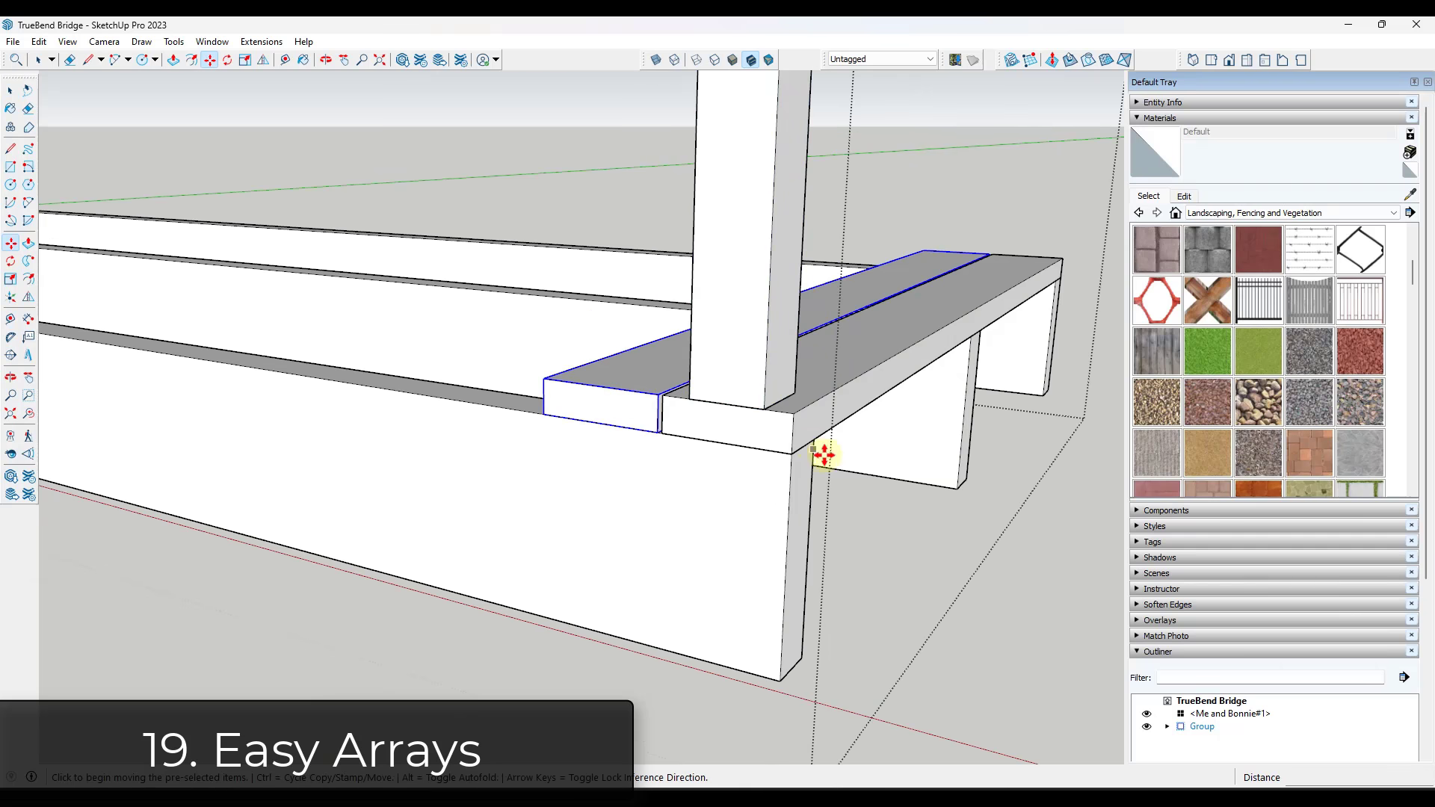
pyautogui.press('ctrl')
pyautogui.click(786, 454)
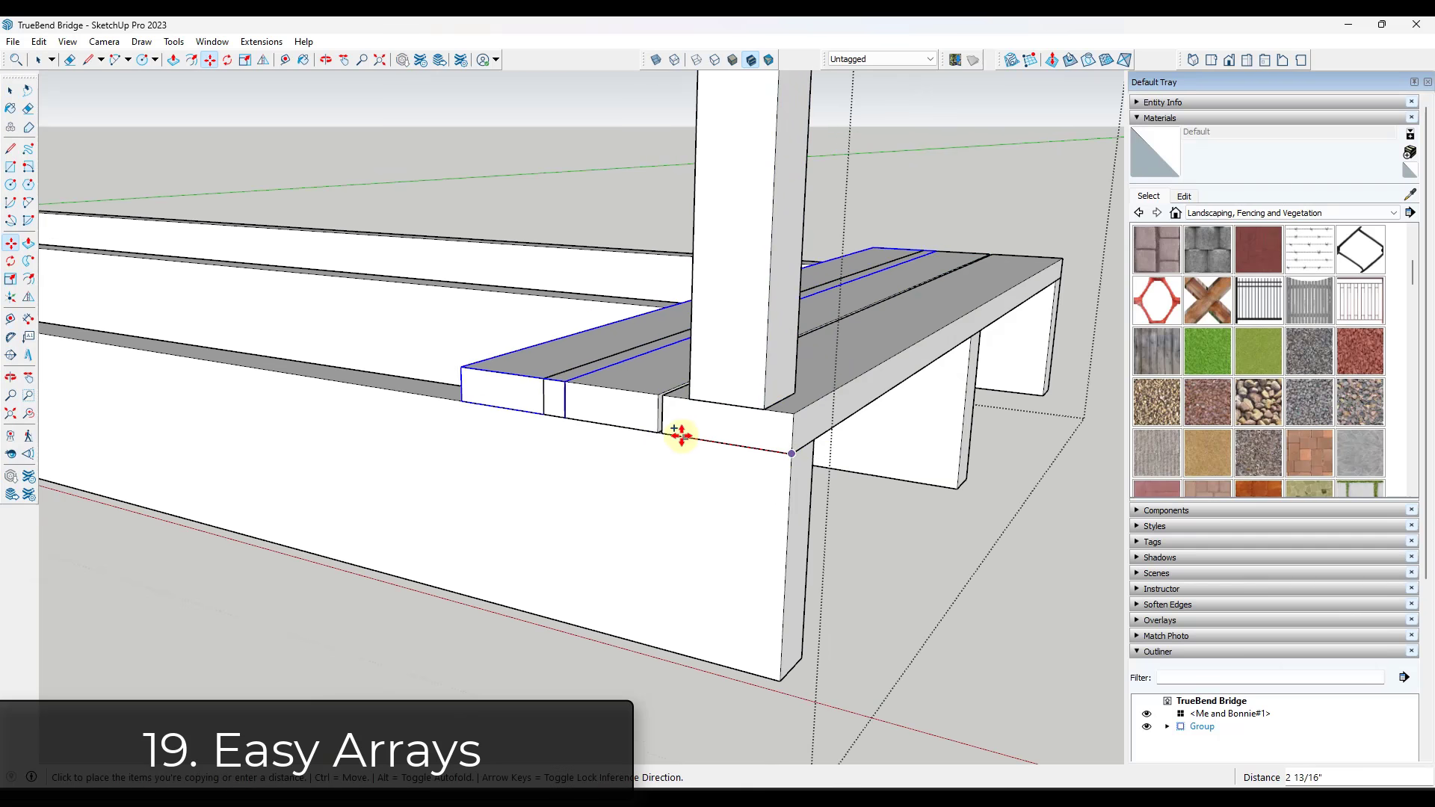
pyautogui.click(655, 431)
pyautogui.scroll(-3, 663, 420)
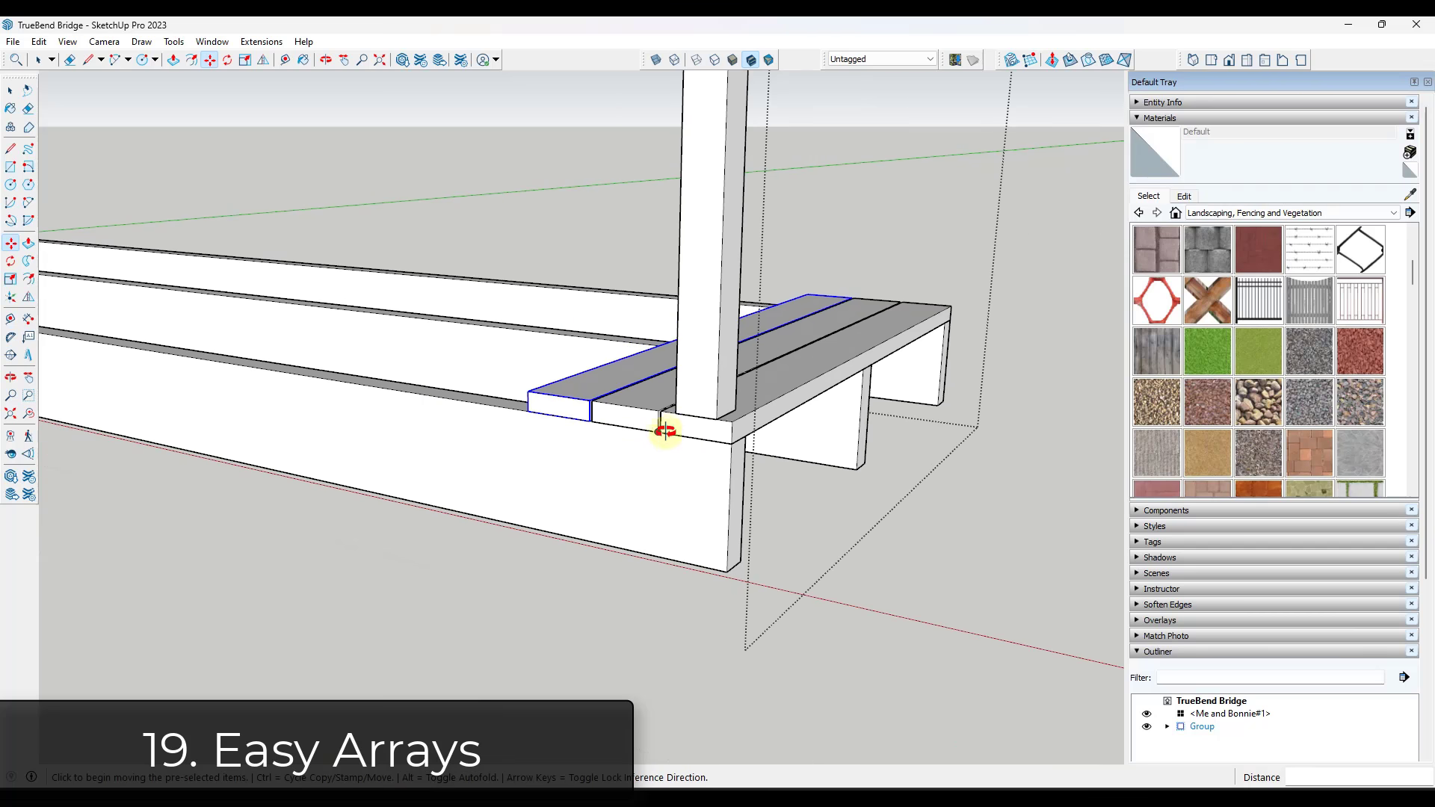
pyautogui.moveTo(664, 419); pyautogui.dragTo(580, 497, button='middle')
pyautogui.scroll(-2, 574, 490)
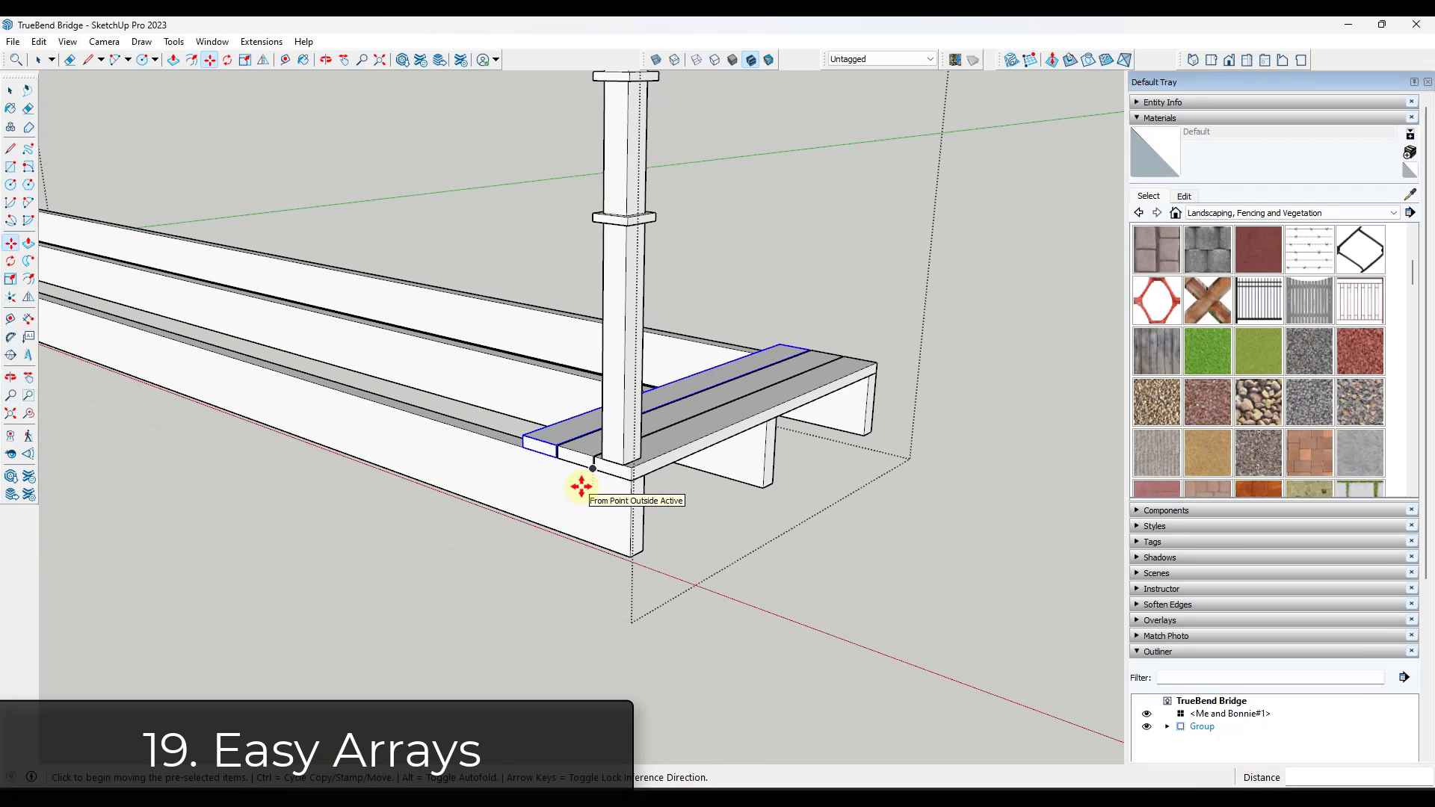
# Array the copied plank with *48 so 48 planks span the full deck.
pyautogui.press('Return')
pyautogui.scroll(-3, 632, 378)
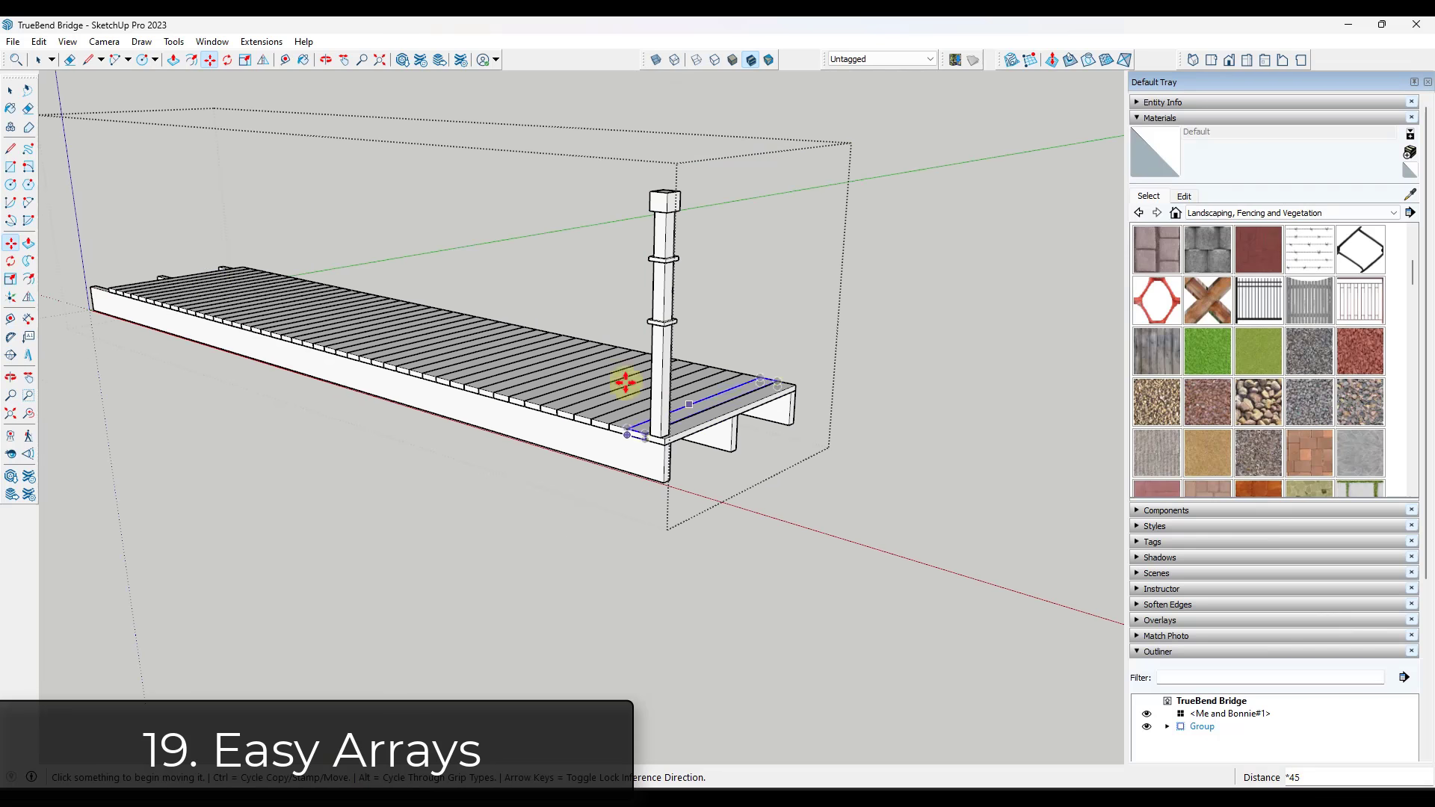
pyautogui.scroll(5, 105, 278)
pyautogui.keyDown('shift'); pyautogui.moveTo(105, 279); pyautogui.dragTo(217, 289, button='middle'); pyautogui.keyUp('shift')
pyautogui.scroll(2, 142, 271)
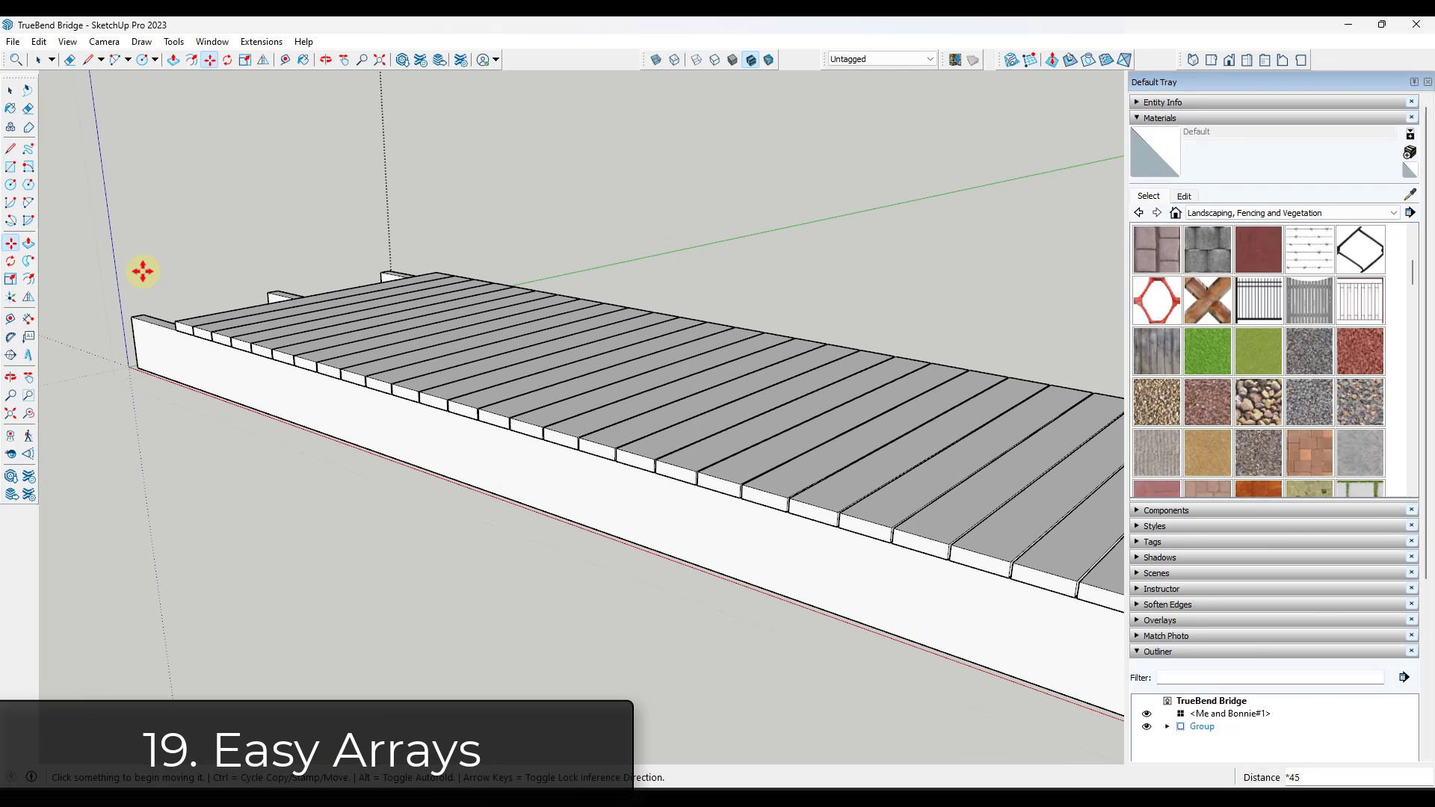
pyautogui.press('Return')
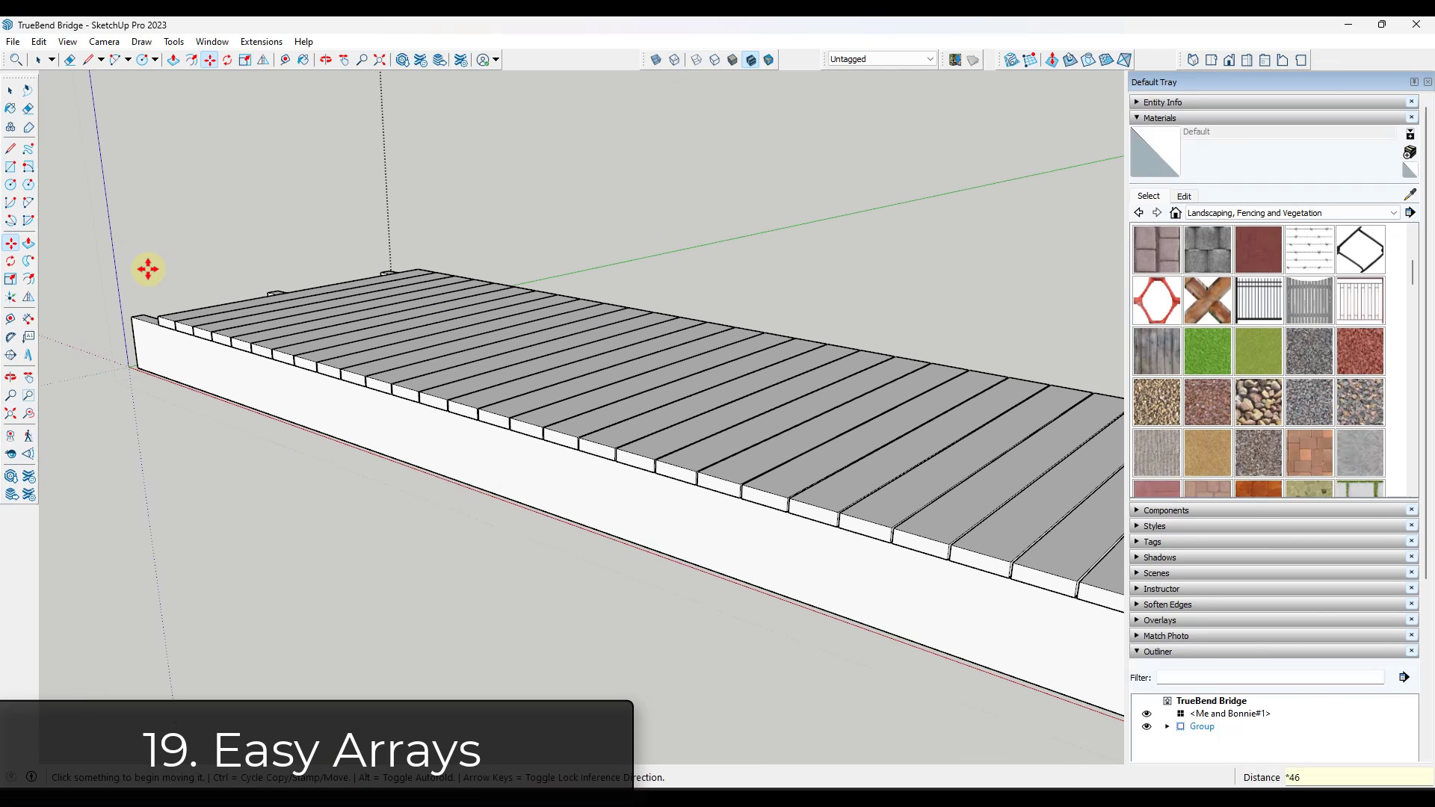
pyautogui.write('*48')
pyautogui.press('Return')
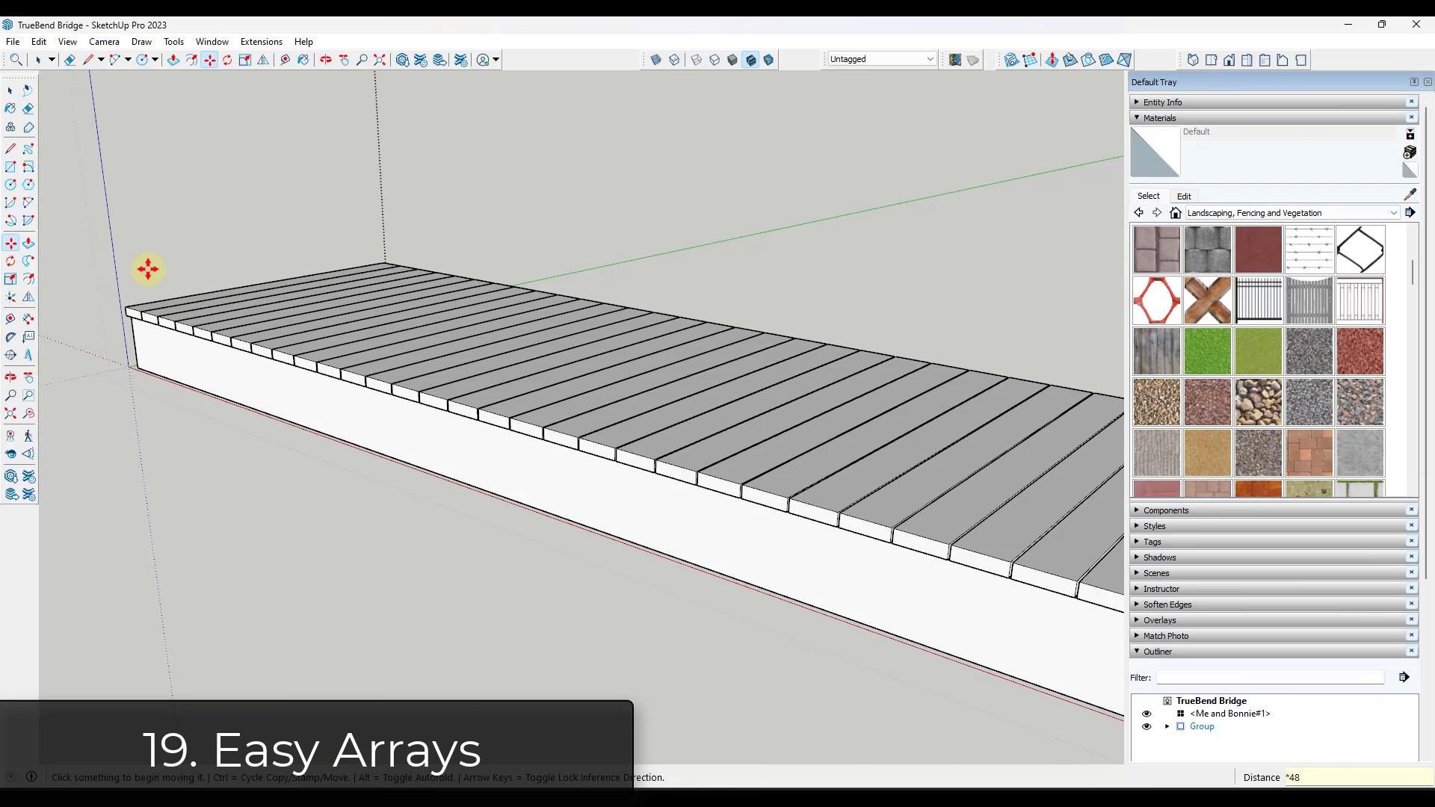
pyautogui.scroll(-5, 128, 275)
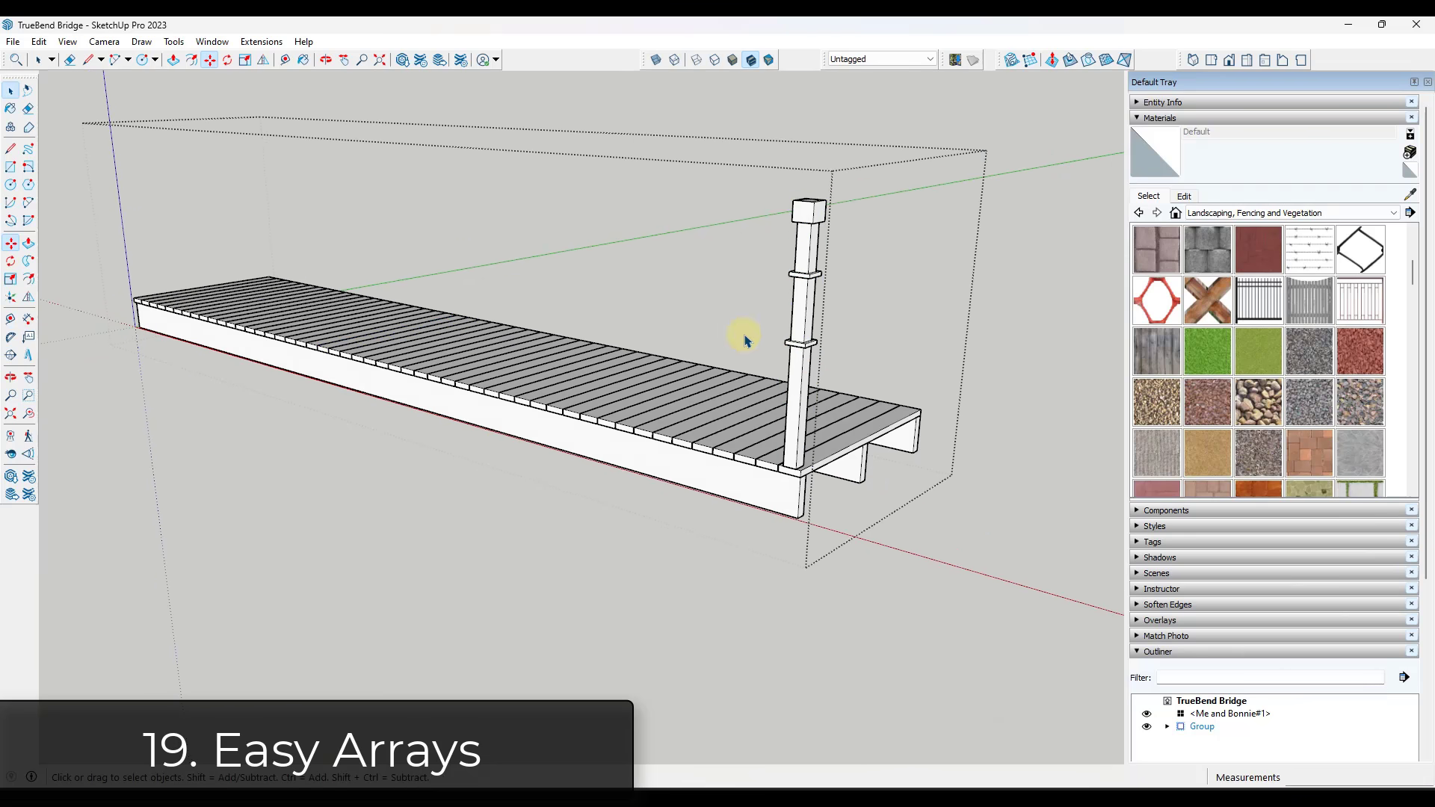
pyautogui.press('space')
# Copy the post to the deck's left end and divide the gap with /5 into five spacings.
pyautogui.click(804, 383)
pyautogui.press('m')
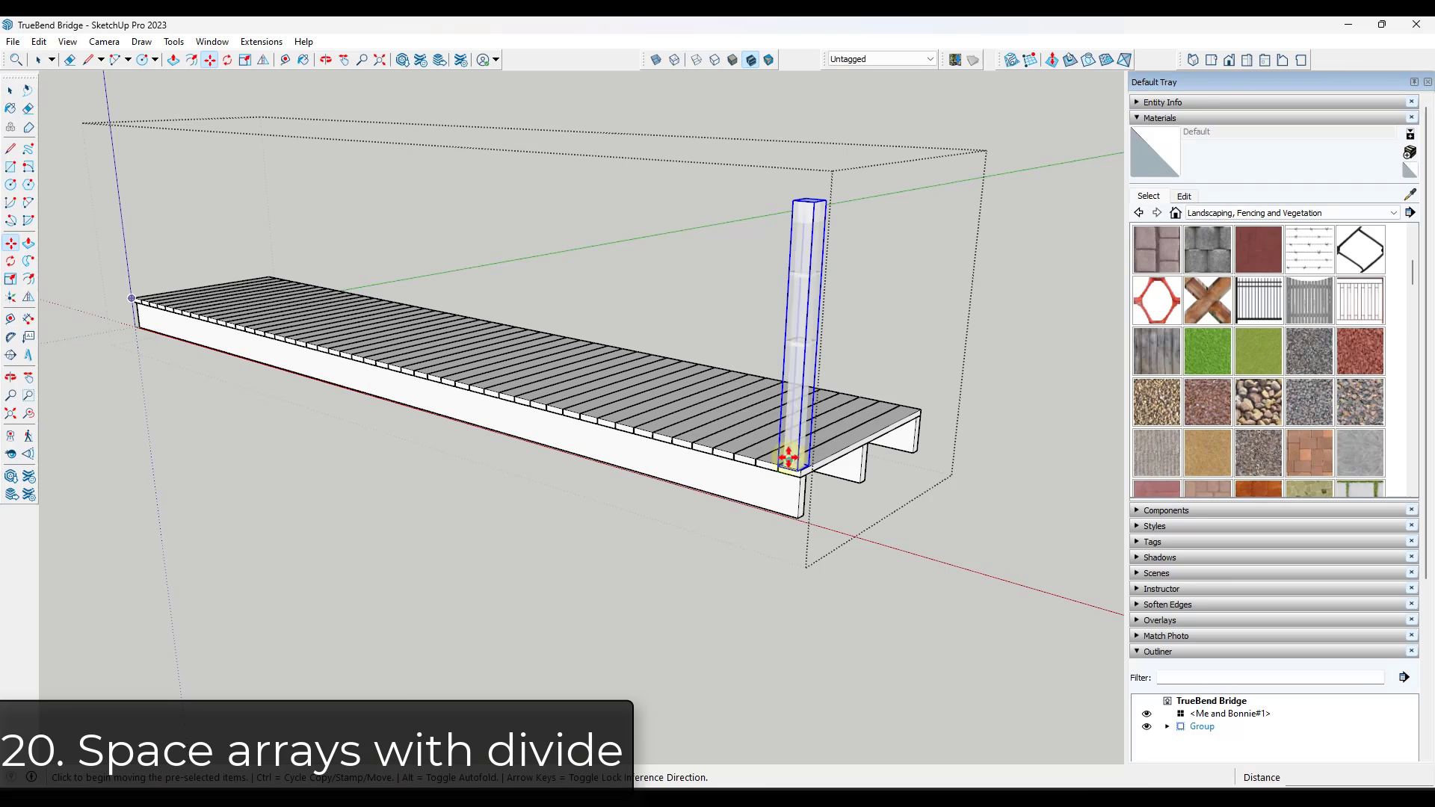
pyautogui.scroll(2, 792, 475)
pyautogui.click(781, 468)
pyautogui.press('ctrl')
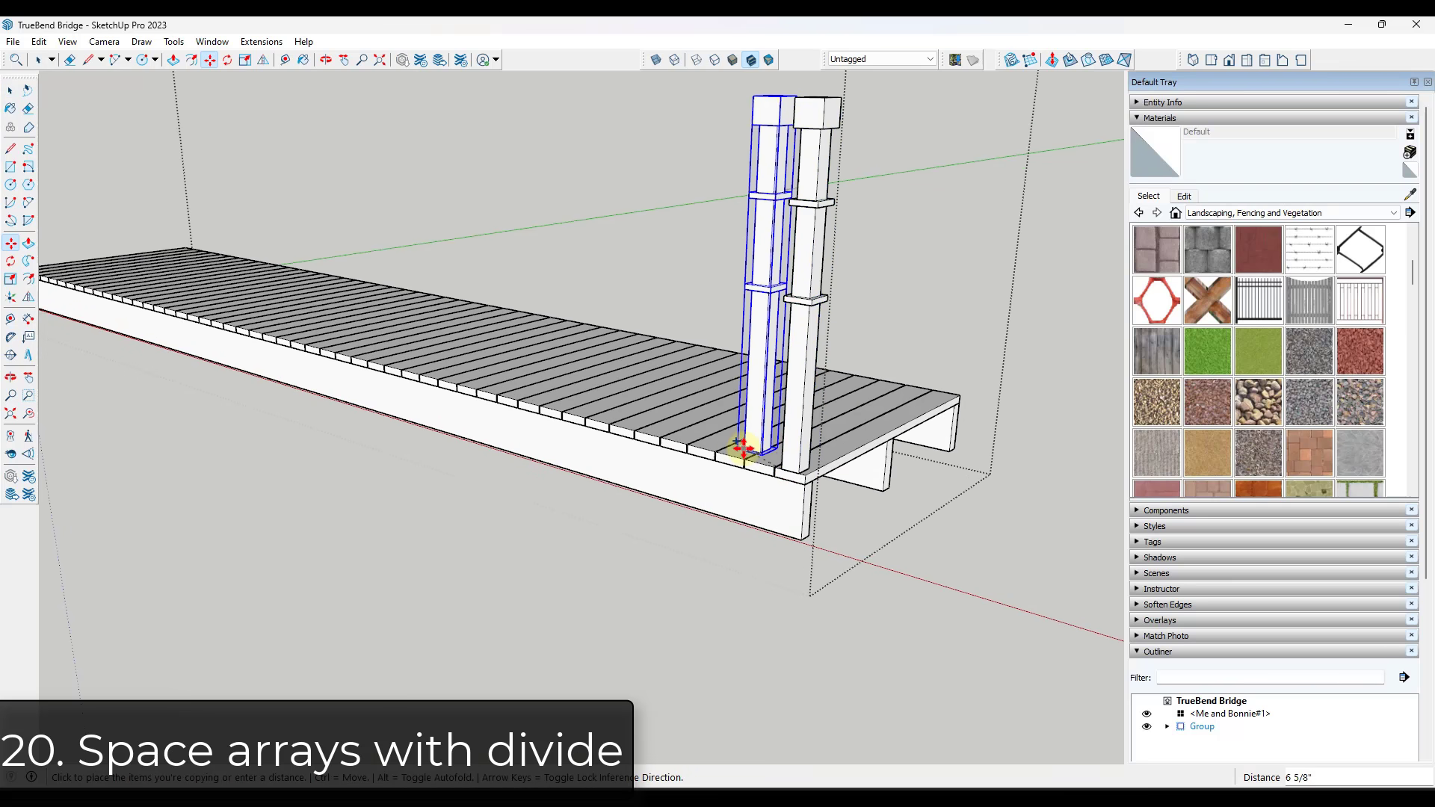
pyautogui.scroll(-3, 781, 468)
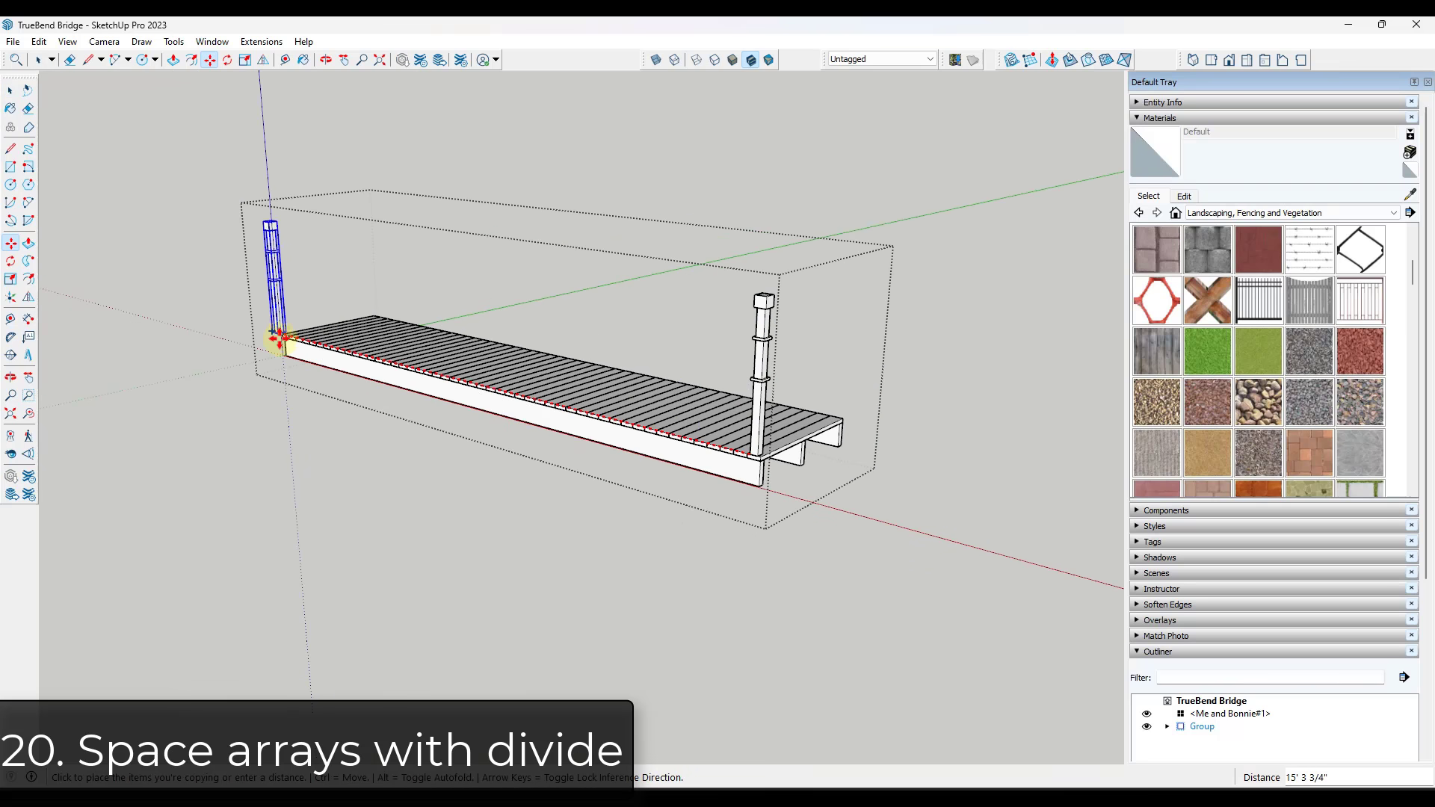
pyautogui.scroll(2, 278, 339)
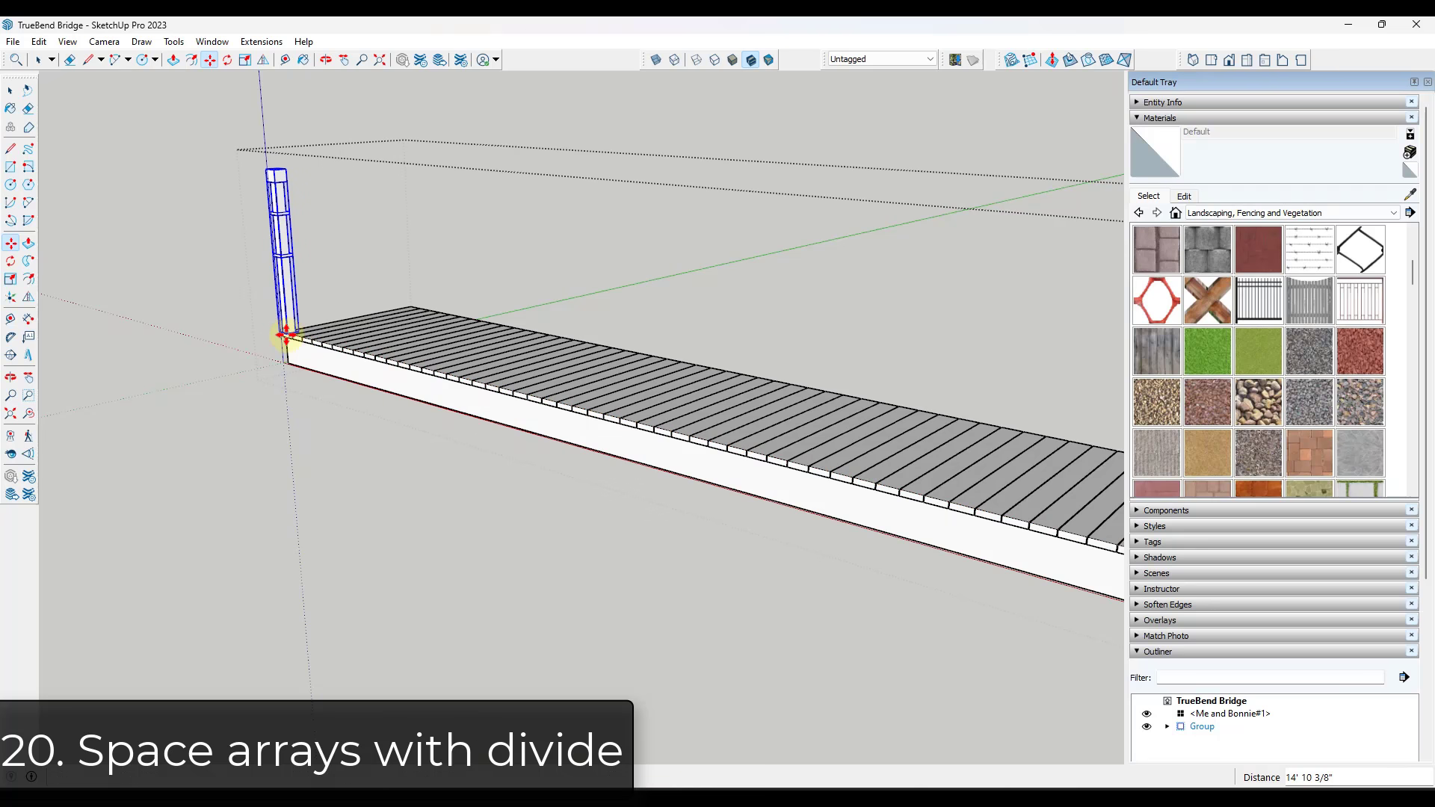
pyautogui.click(284, 334)
pyautogui.scroll(-3, 270, 298)
pyautogui.write('/')
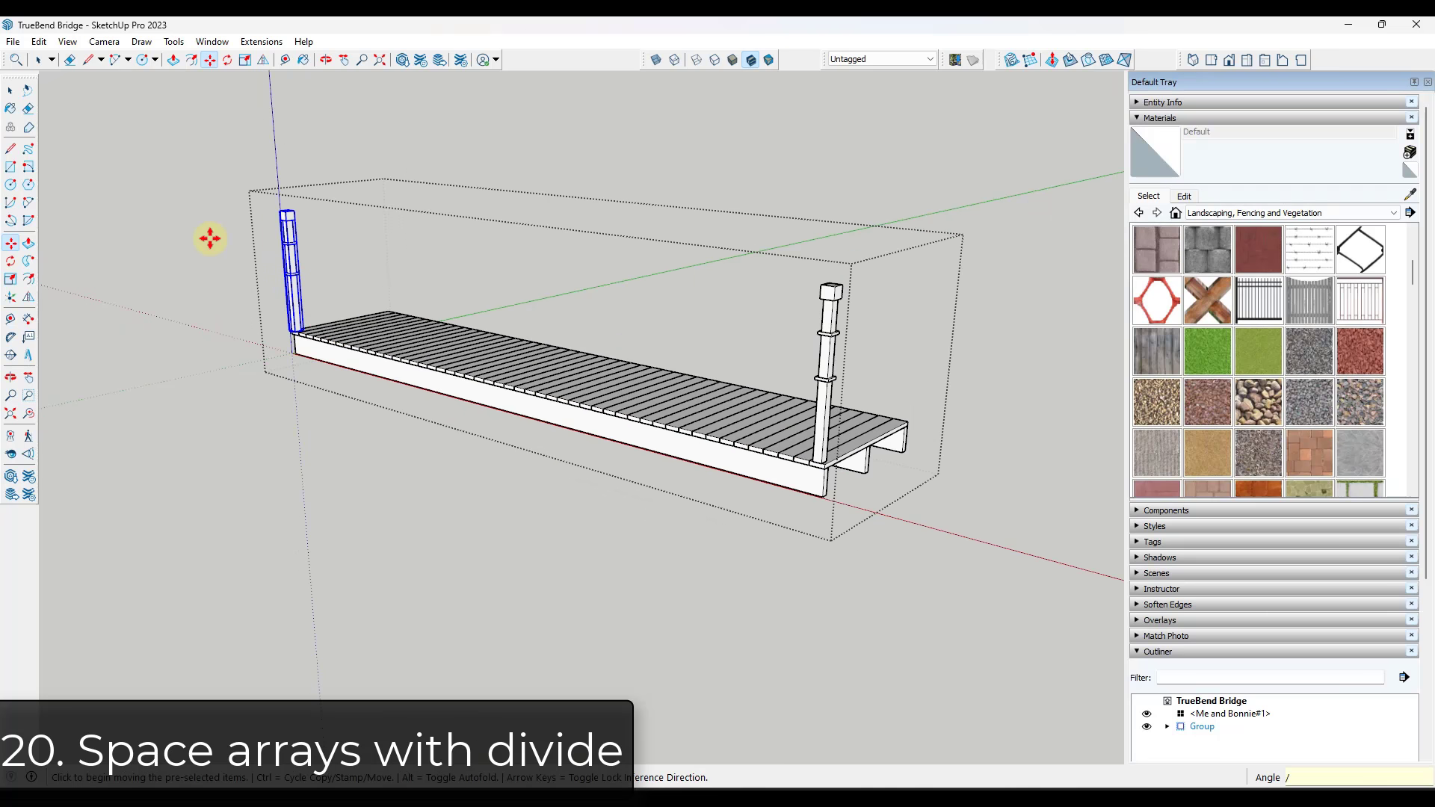
pyautogui.write('5')
pyautogui.press('Return')
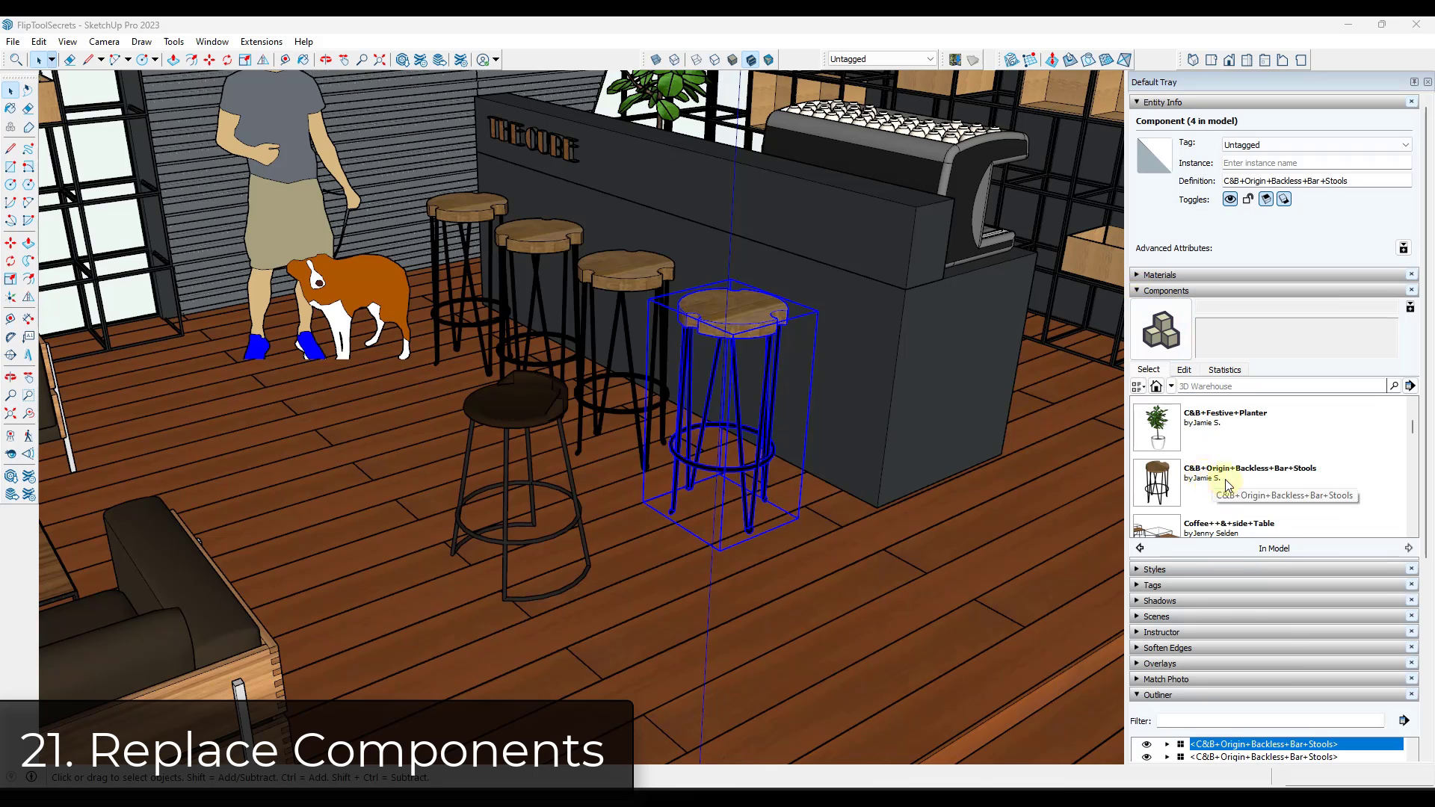
# Select every backless stool instance and replace them with the Bar Stool component.
pyautogui.rightClick(1164, 490)
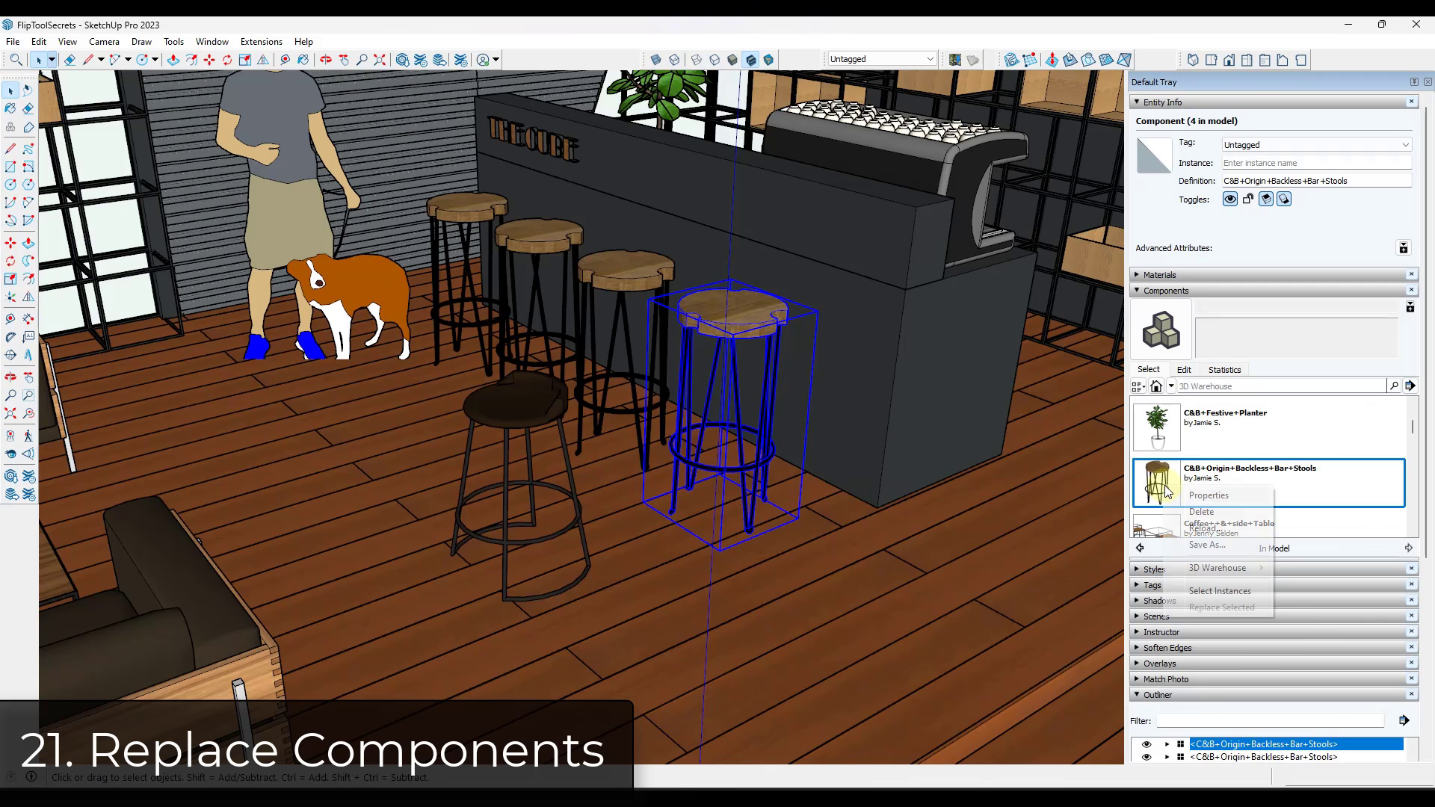
pyautogui.click(1216, 591)
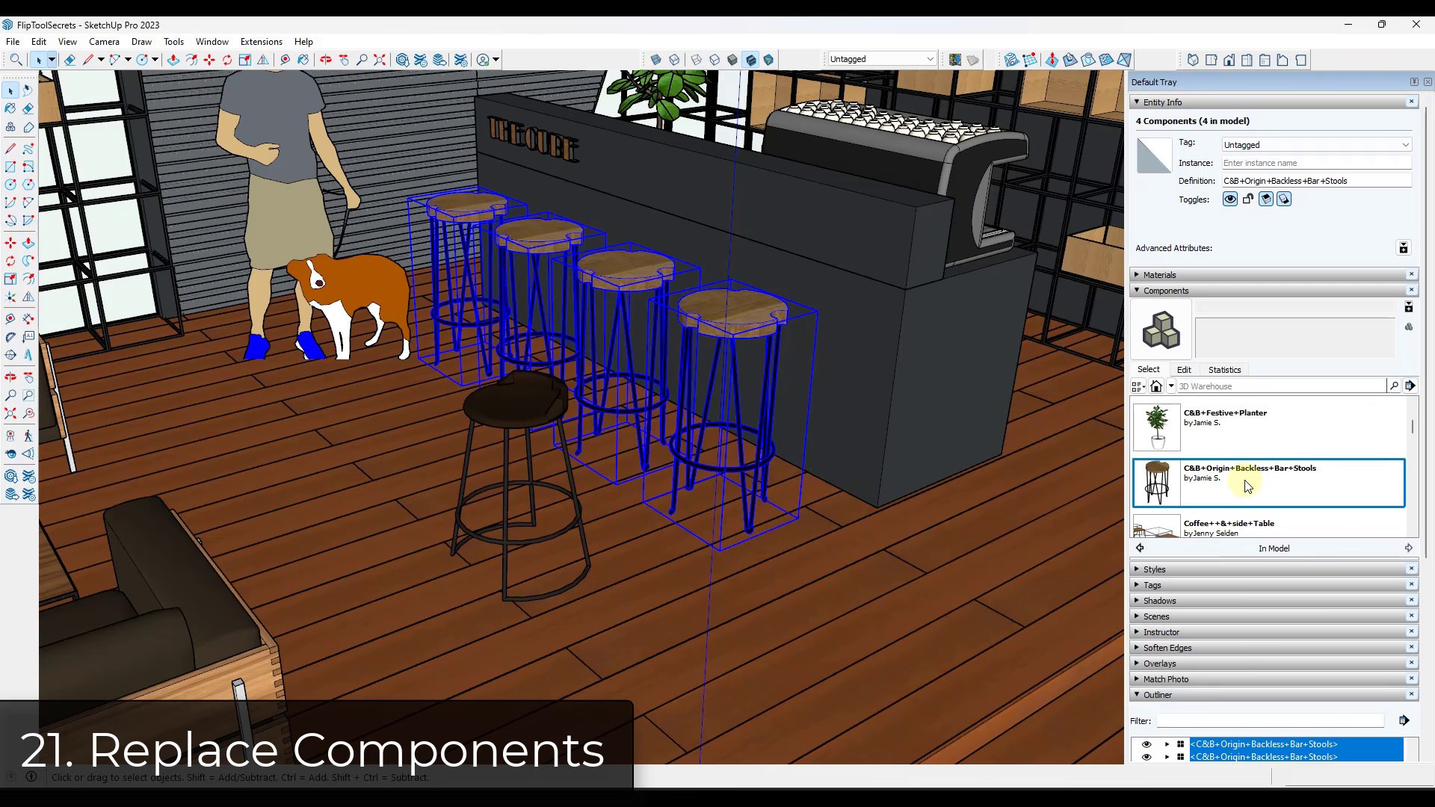
pyautogui.scroll(3, 1247, 485)
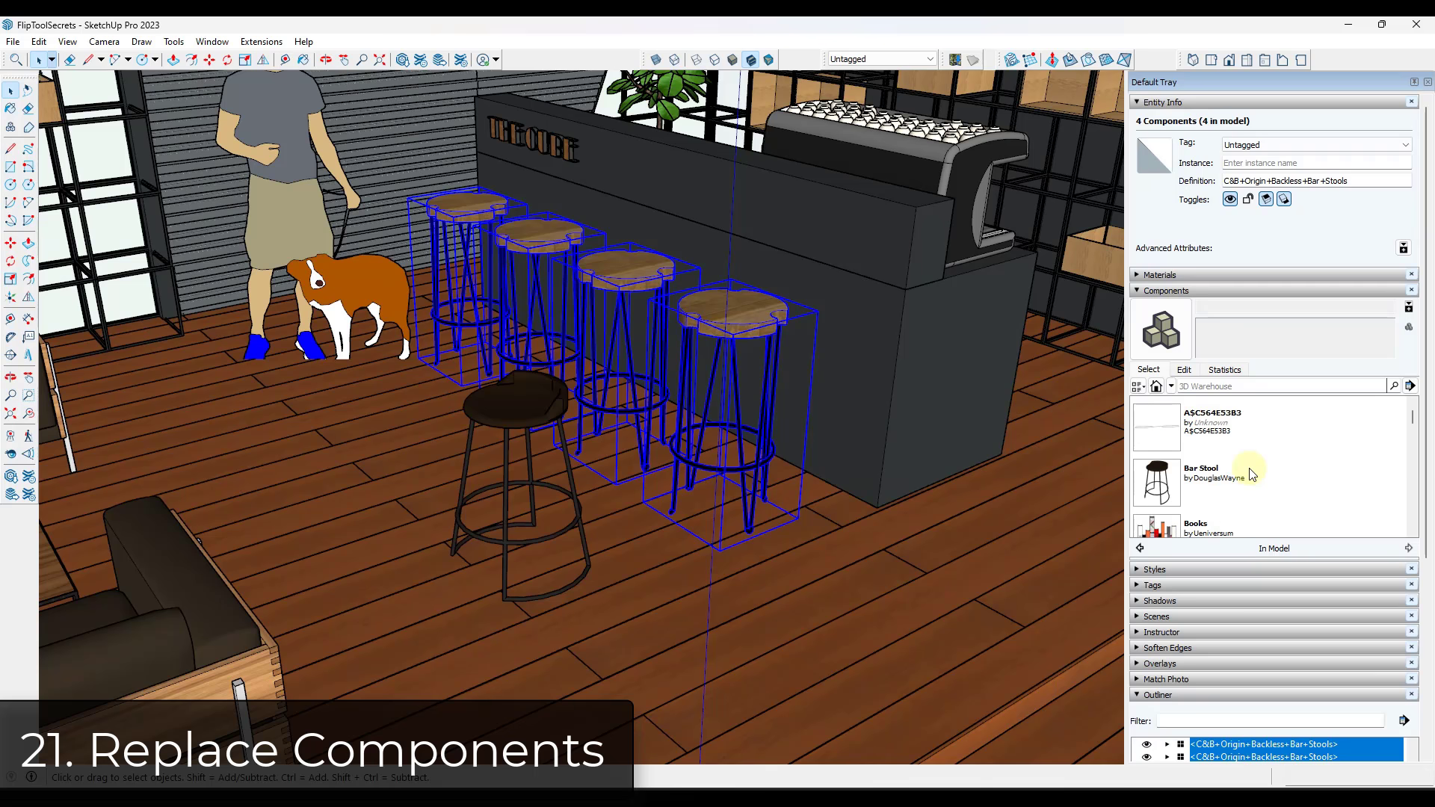
pyautogui.rightClick(1208, 480)
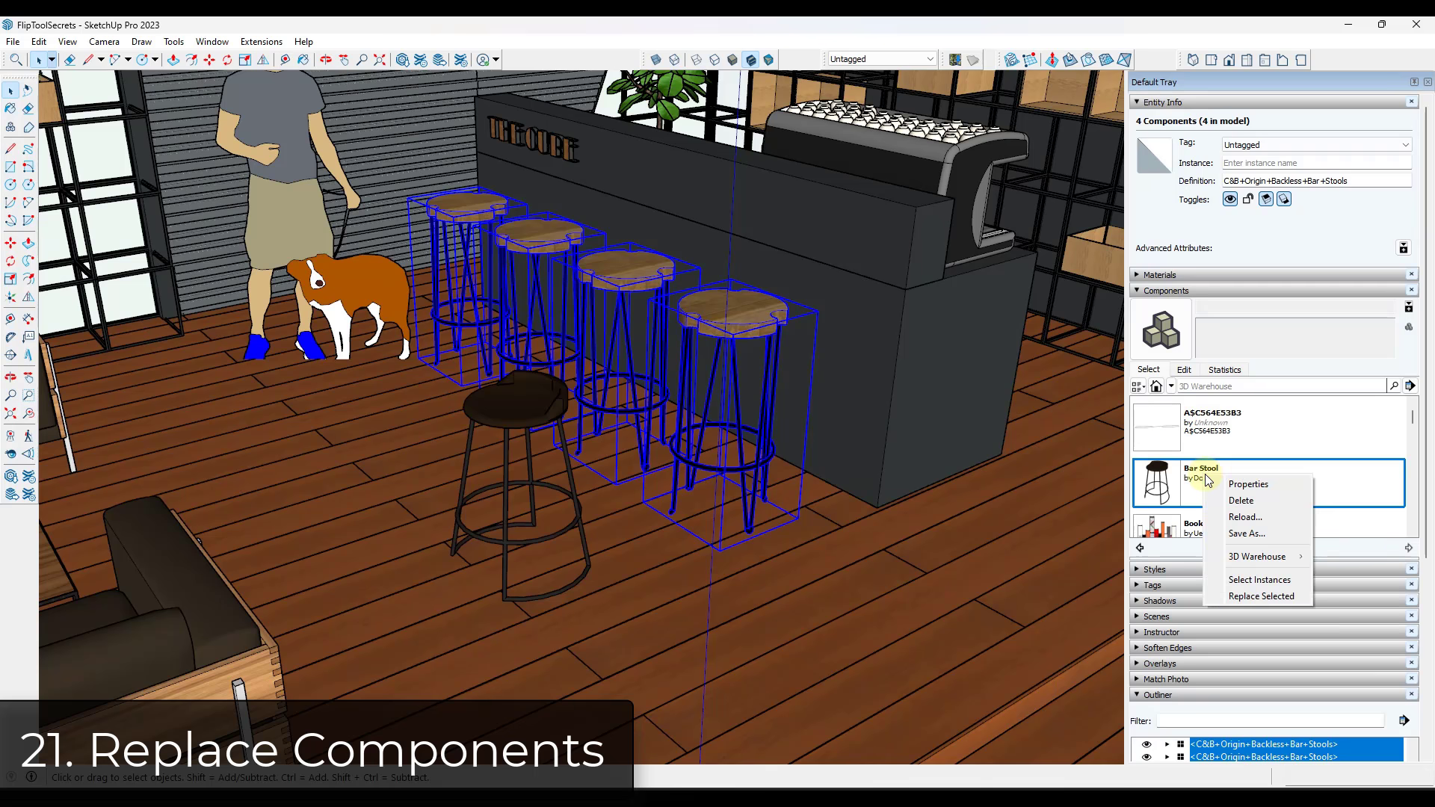
pyautogui.click(1262, 596)
# Delete the extra stool standing in front of the row.
pyautogui.moveTo(845, 384); pyautogui.dragTo(605, 356, button='middle')
pyautogui.moveTo(605, 356); pyautogui.dragTo(666, 294)
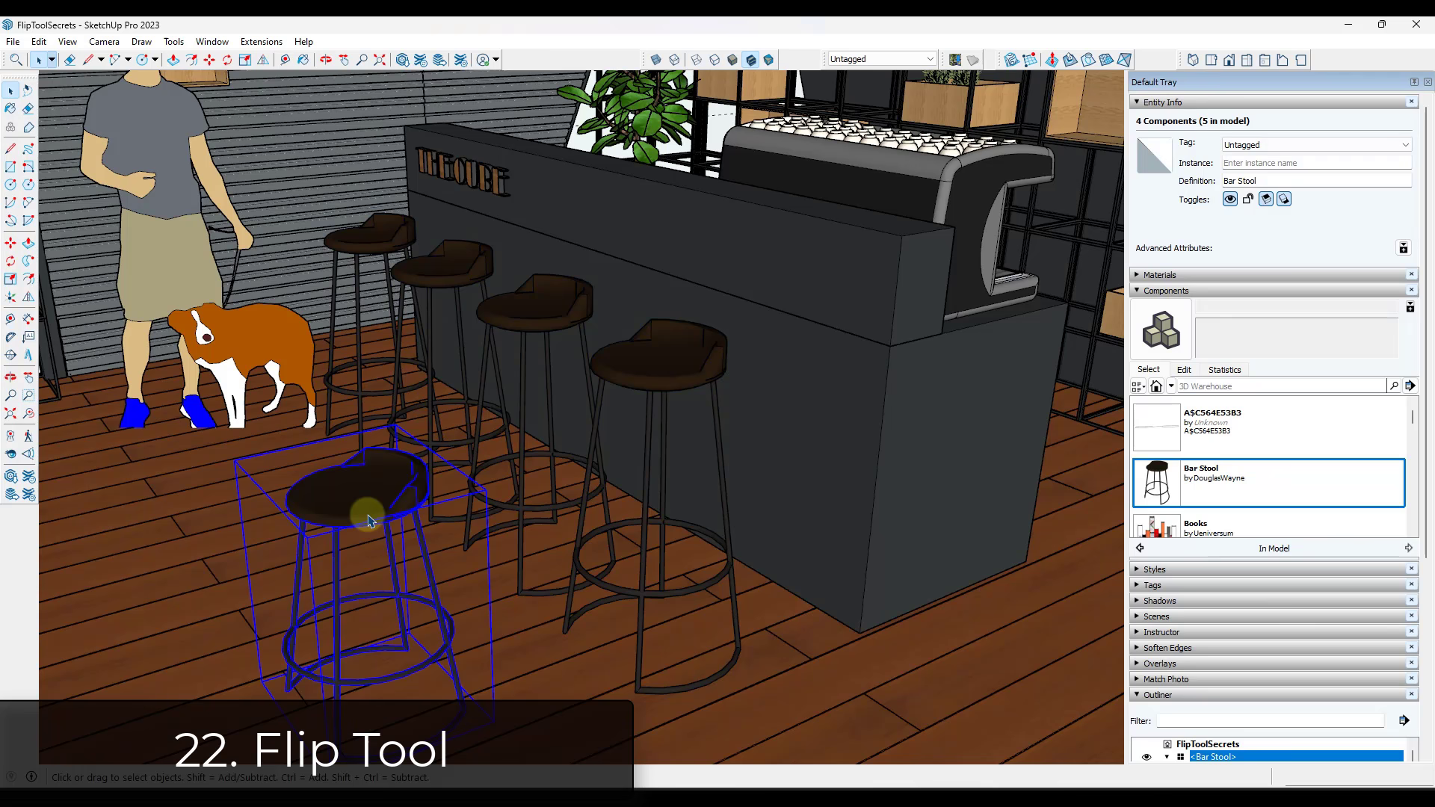
pyautogui.press('Delete')
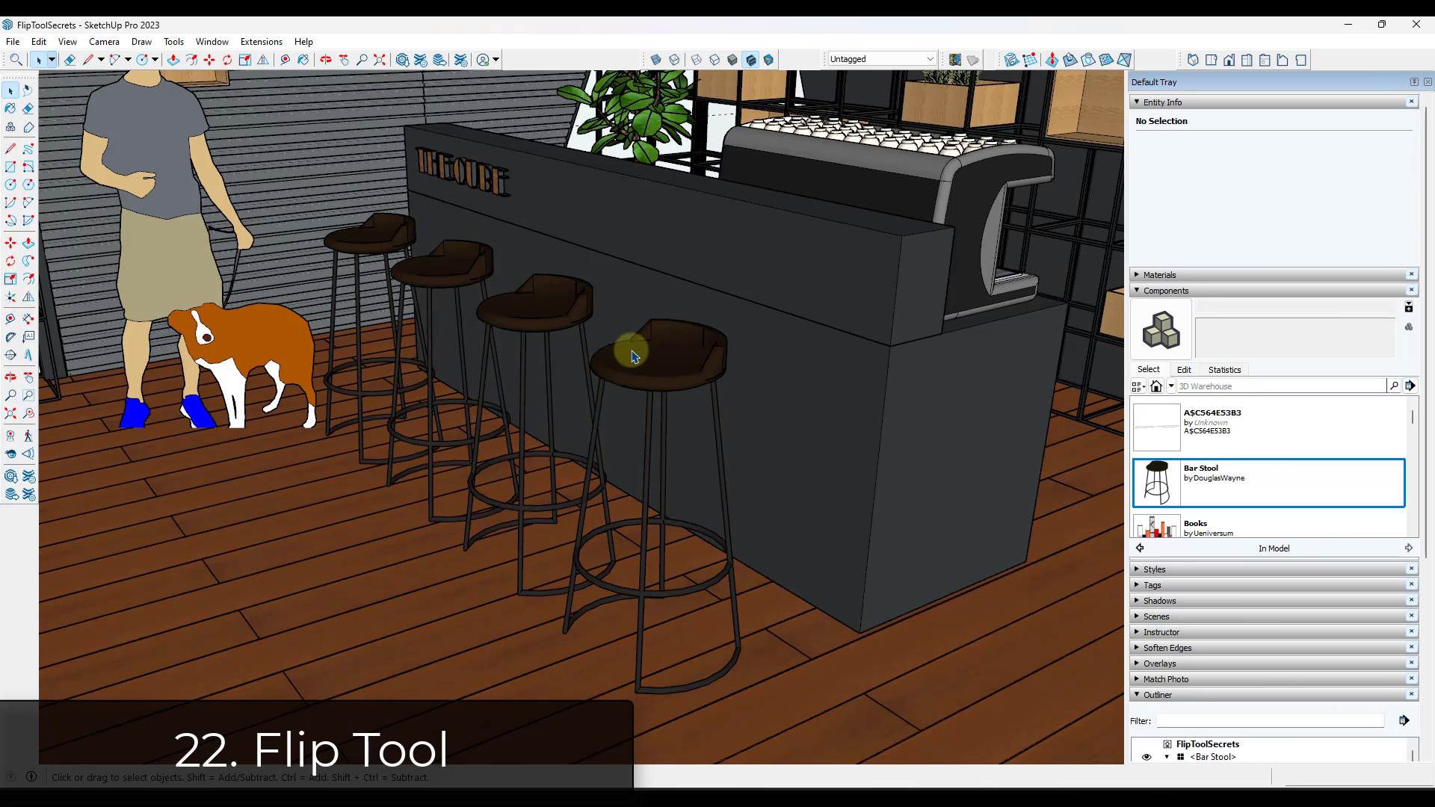
# Select all four bar stools along the bar.
pyautogui.moveTo(589, 340); pyautogui.dragTo(603, 334, button='middle')
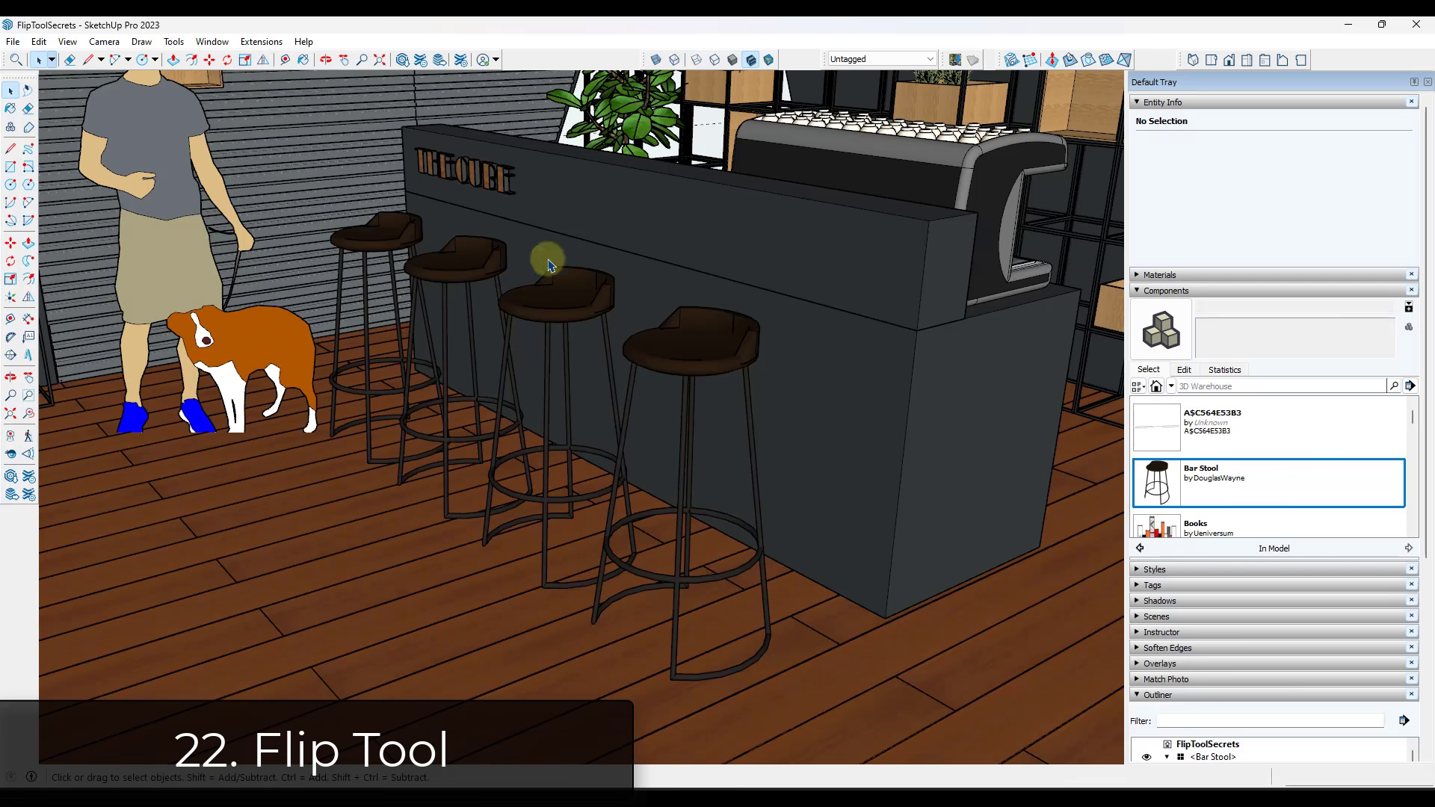
pyautogui.click(666, 352)
pyautogui.keyDown('ctrl'); pyautogui.click(516, 295); pyautogui.keyUp('ctrl')
pyautogui.keyDown('ctrl'); pyautogui.click(463, 280); pyautogui.keyUp('ctrl')
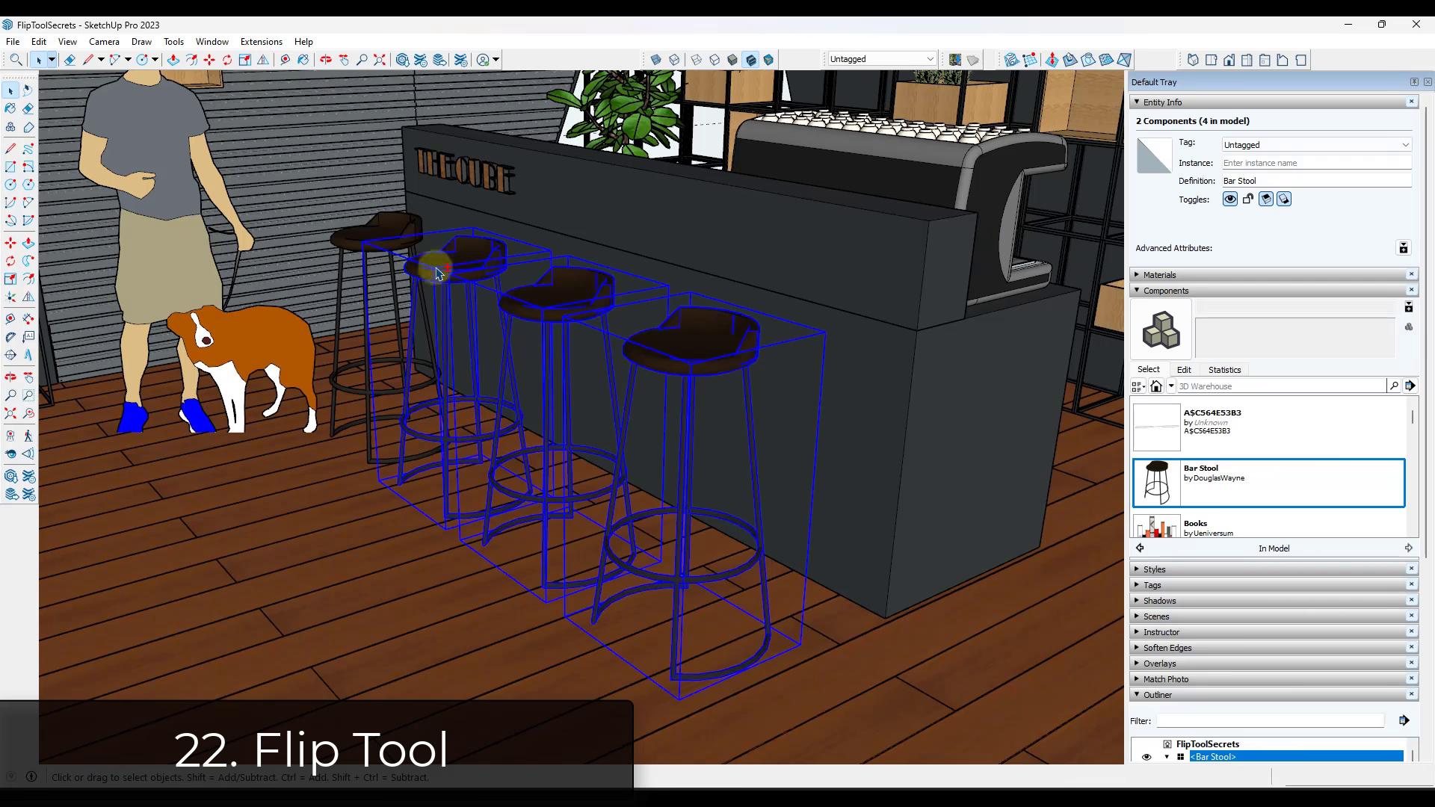
pyautogui.keyDown('ctrl'); pyautogui.click(366, 249); pyautogui.keyUp('ctrl')
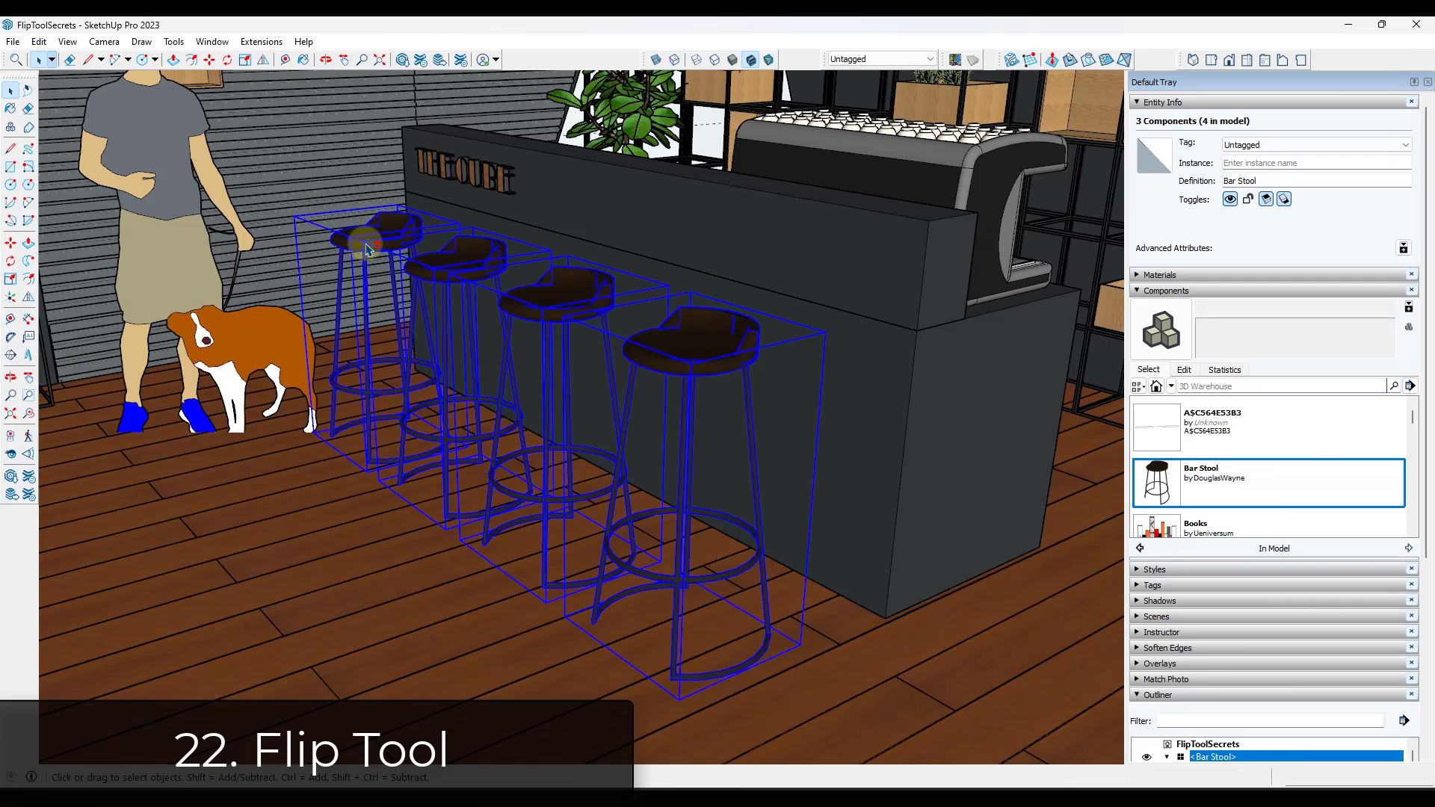
# Flip the selected stools across the red plane, then preview another flip plane.
pyautogui.click(263, 63)
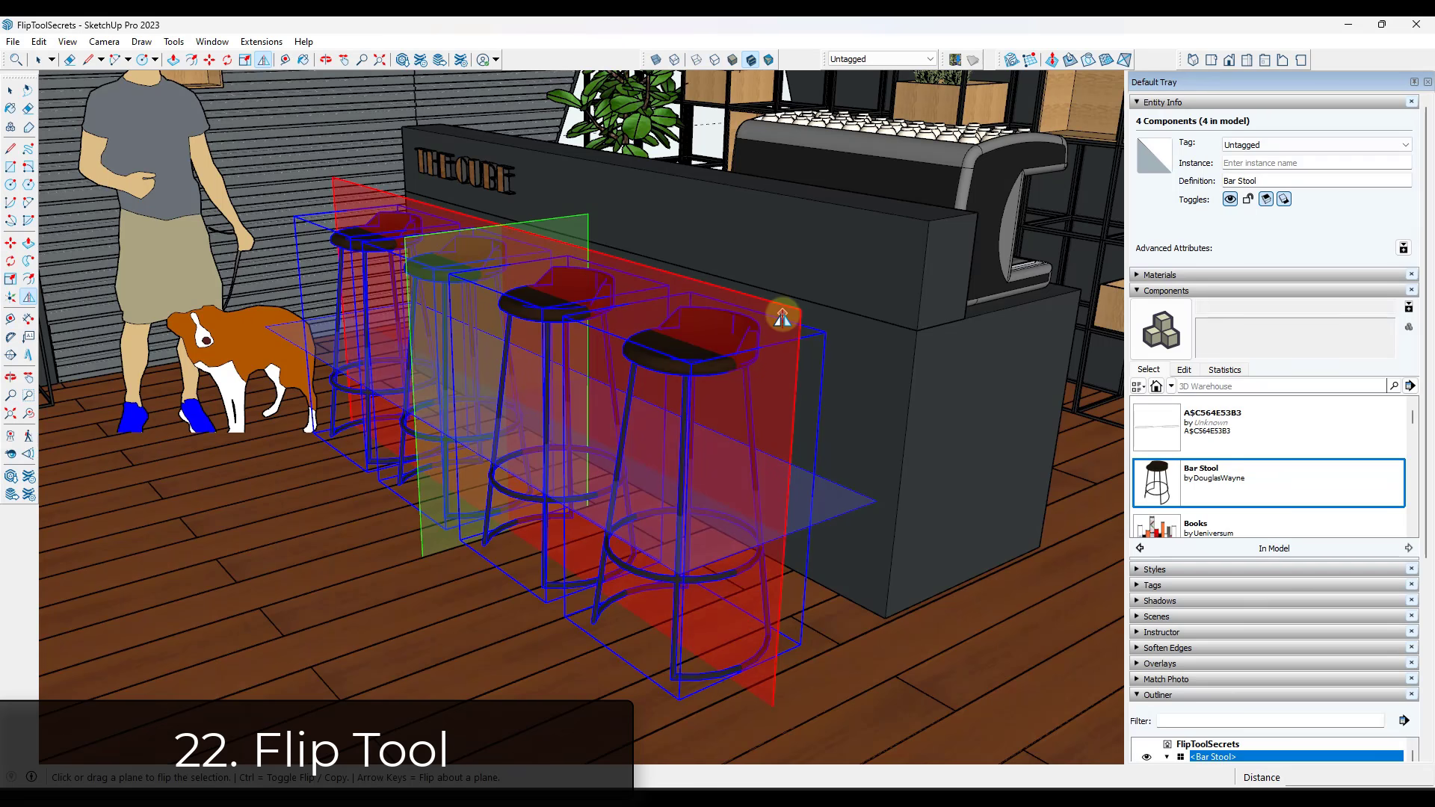
pyautogui.click(688, 338)
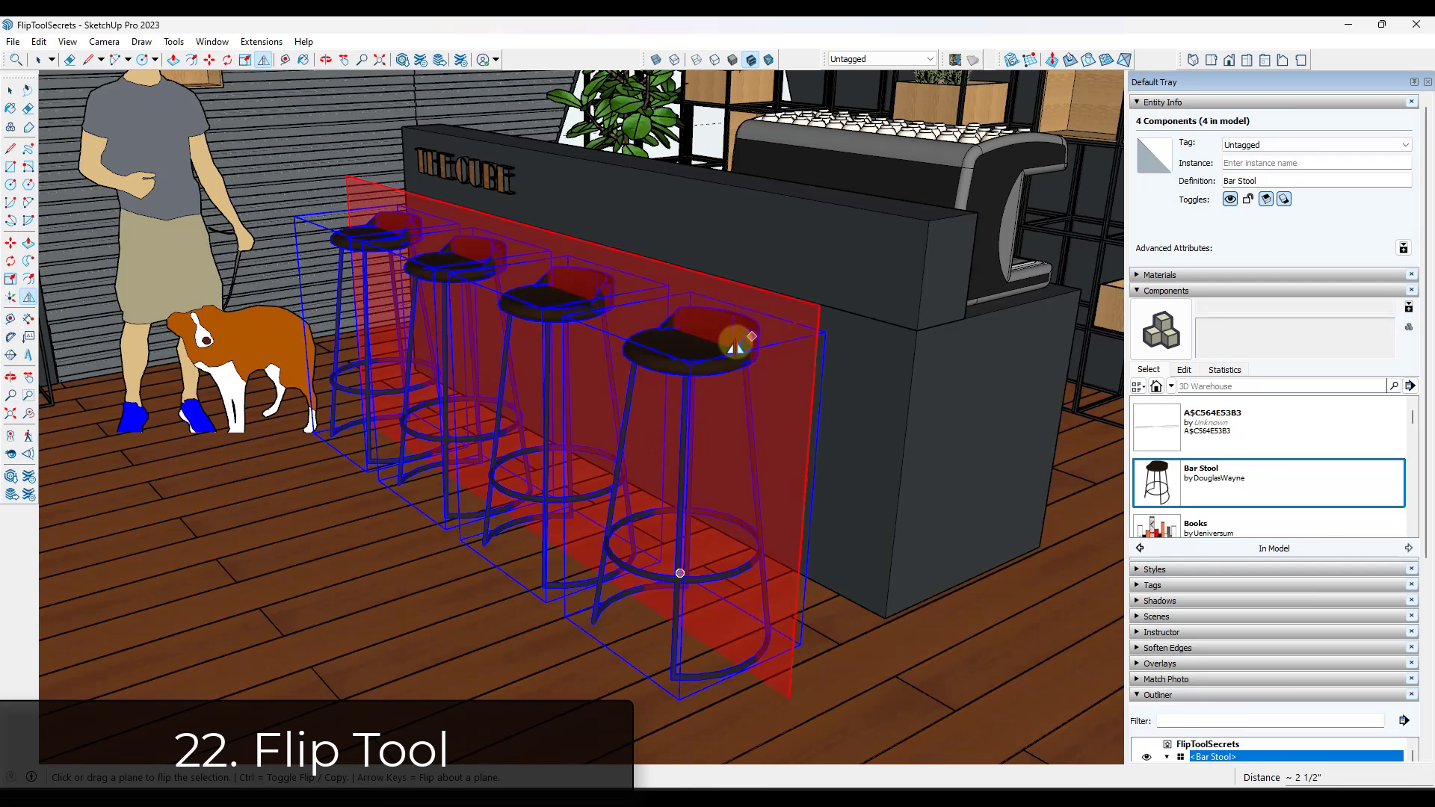
pyautogui.moveTo(738, 337); pyautogui.dragTo(391, 551)
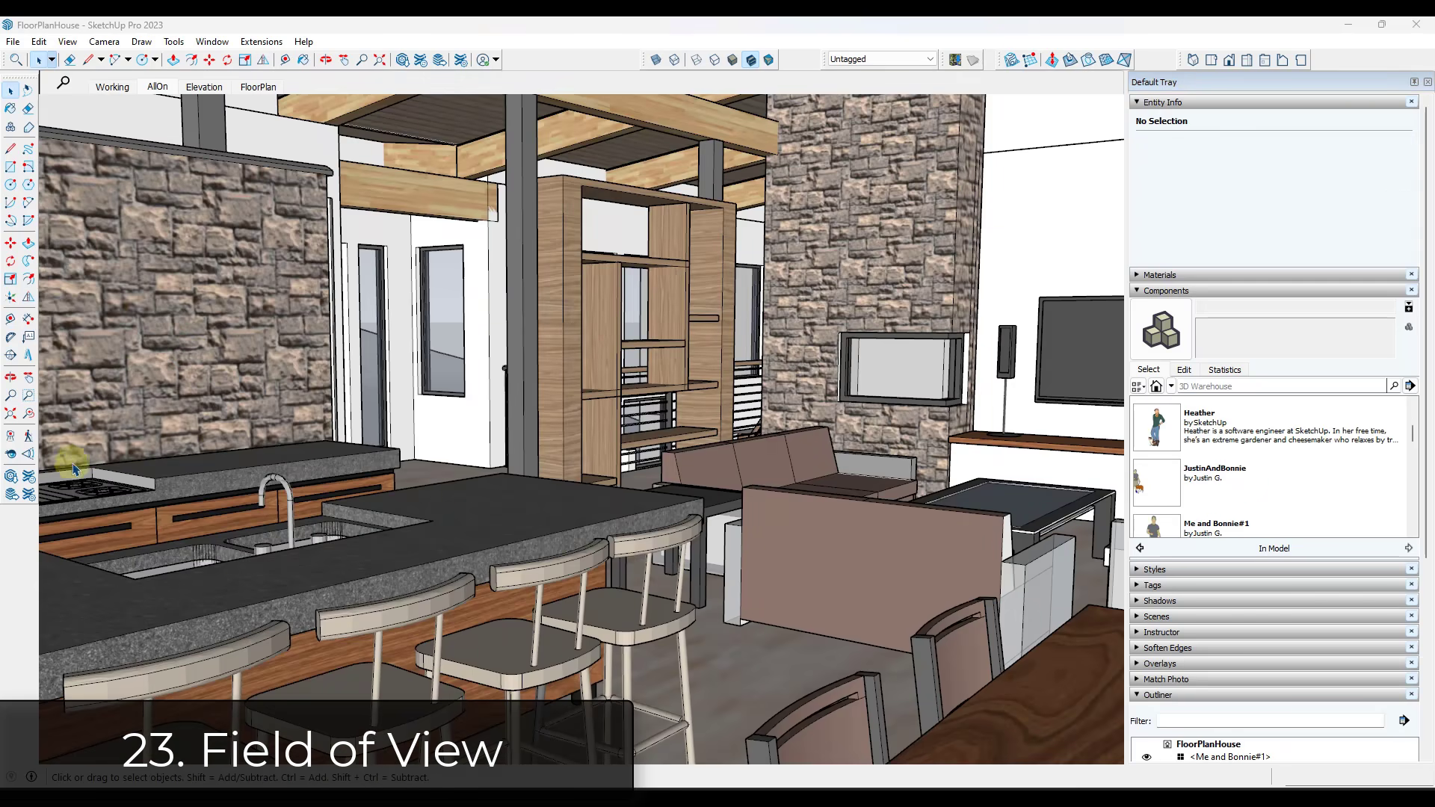
# Turn toward the stone wall, then set the field of view to 50, then 60 degrees, and drag-adjust it.
pyautogui.click(10, 454)
pyautogui.moveTo(523, 452); pyautogui.dragTo(647, 422)
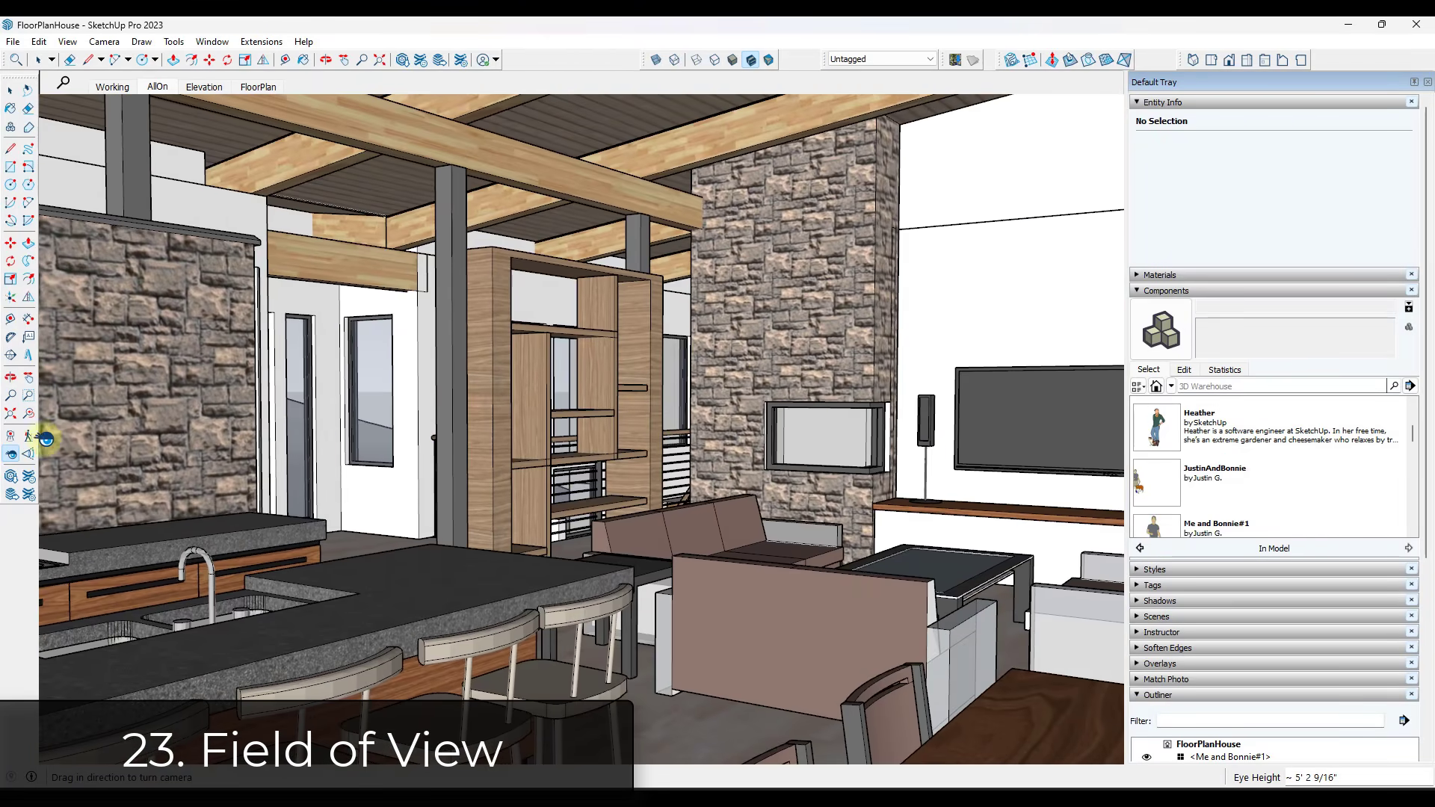
pyautogui.click(11, 402)
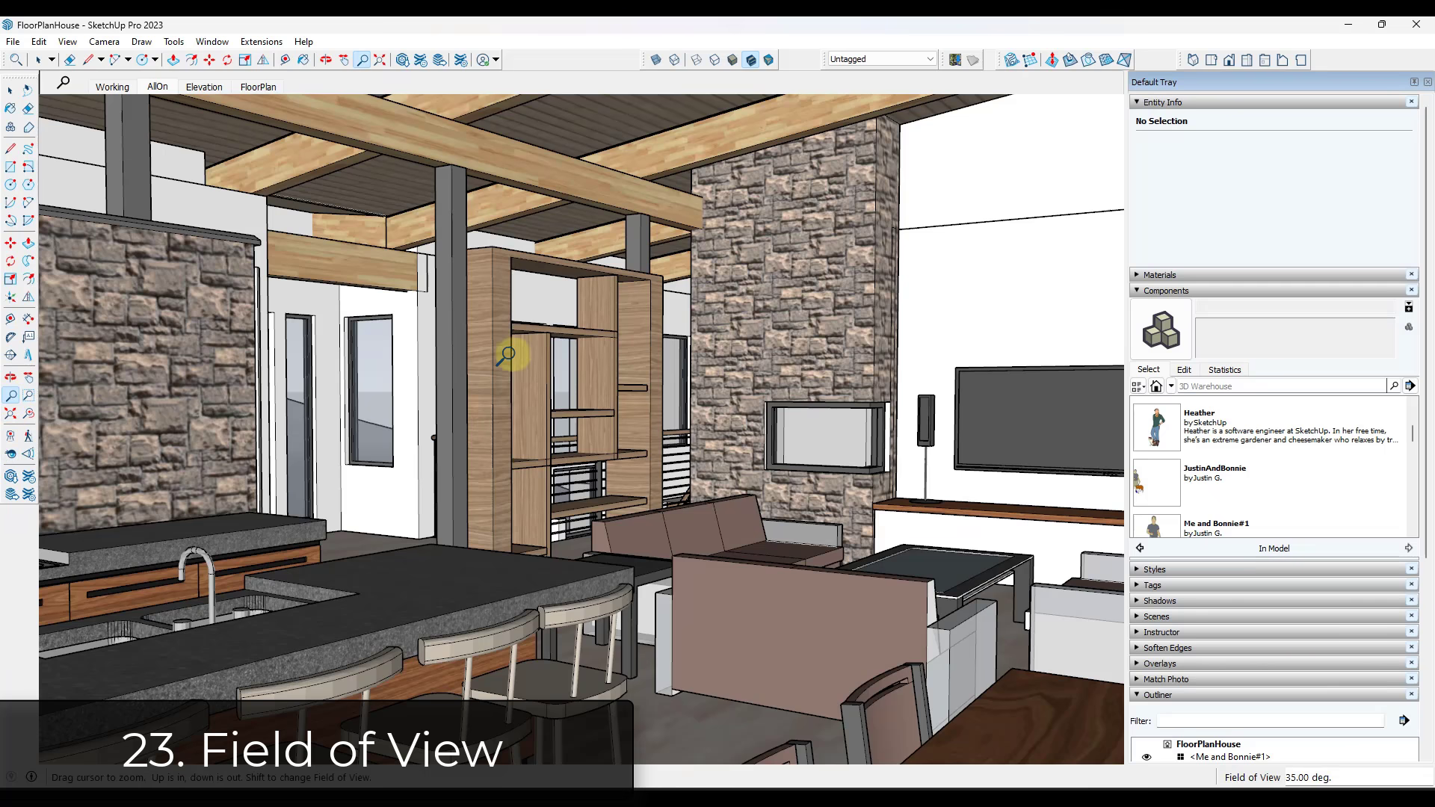
pyautogui.keyDown('shift'); pyautogui.moveTo(513, 355); pyautogui.dragTo(542, 388); pyautogui.keyUp('shift')
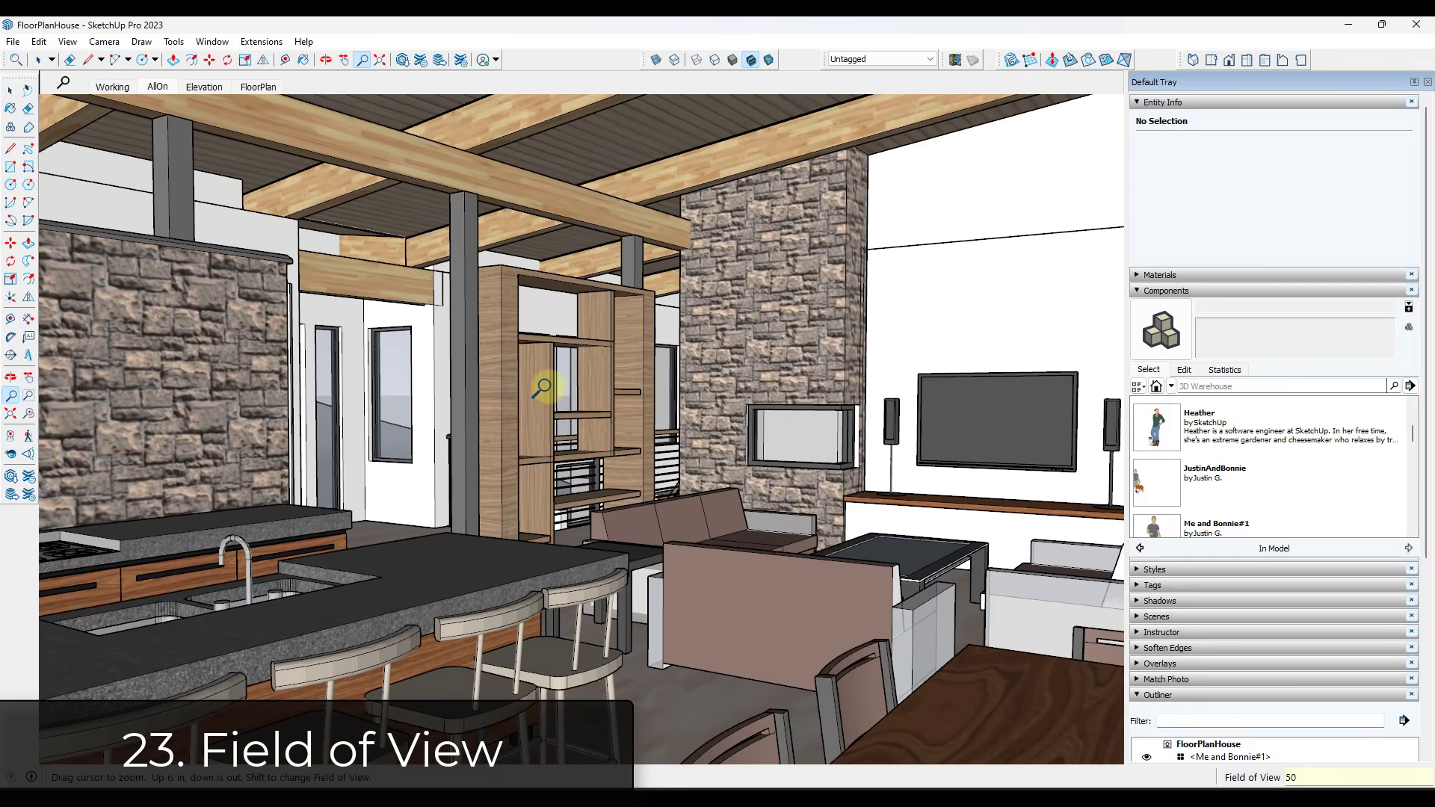
pyautogui.press('Return')
pyautogui.write('60')
pyautogui.press('Return')
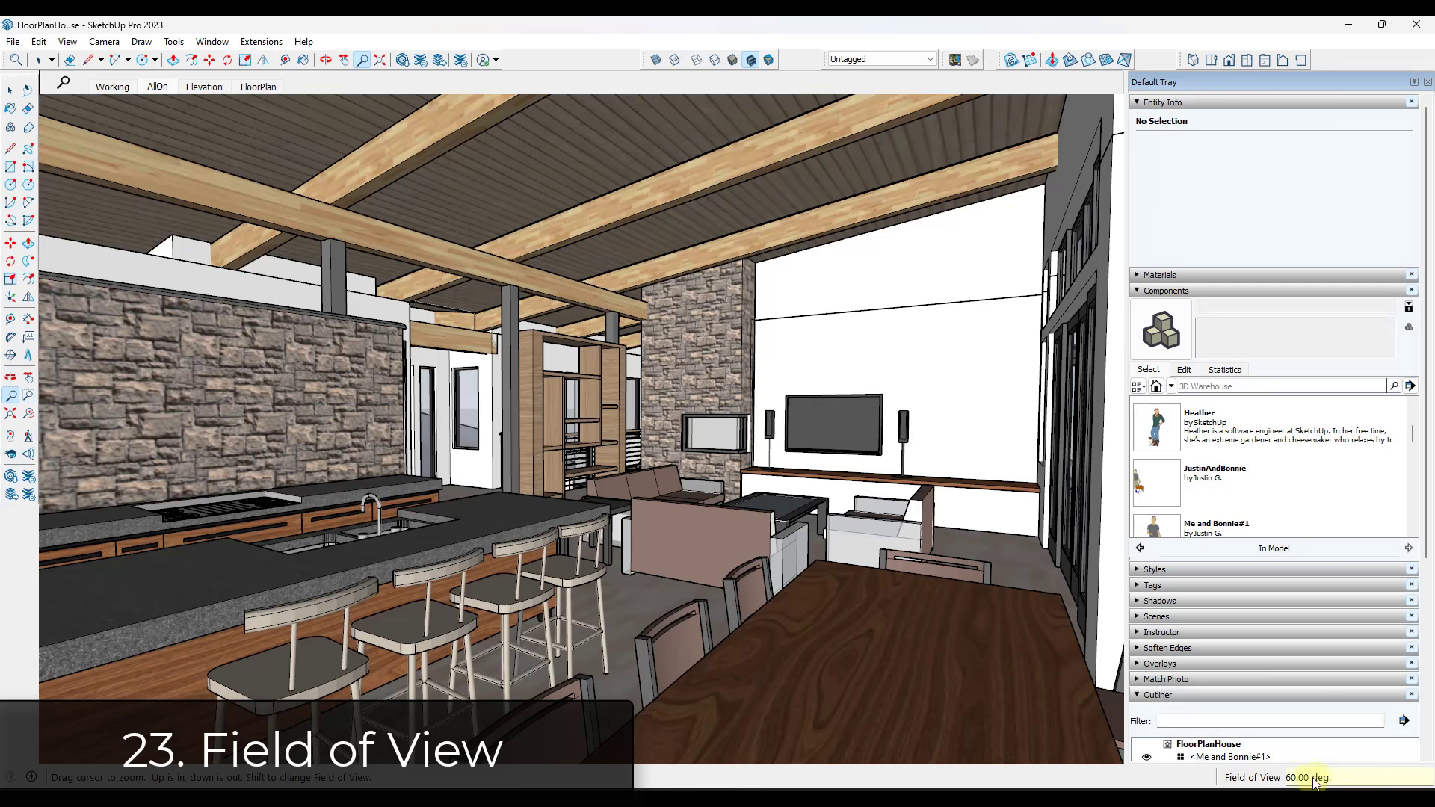
pyautogui.keyDown('shift'); pyautogui.moveTo(587, 345); pyautogui.dragTo(630, 346); pyautogui.keyUp('shift')
# Look around the interior and walk forward into the room toward the shelving.
pyautogui.keyDown('shift'); pyautogui.moveTo(554, 408); pyautogui.dragTo(578, 402); pyautogui.keyUp('shift')
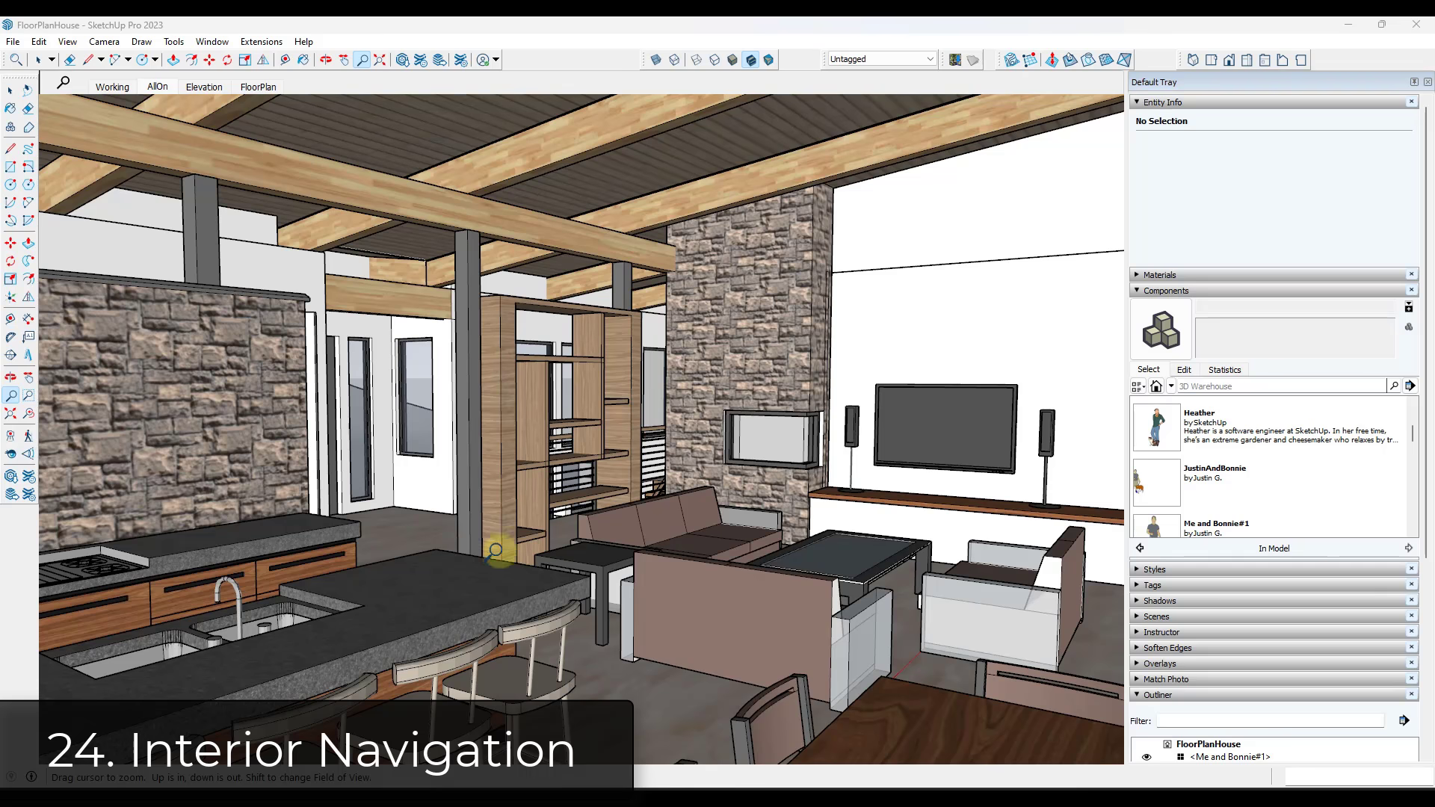
pyautogui.moveTo(489, 478); pyautogui.dragTo(553, 479, button='middle')
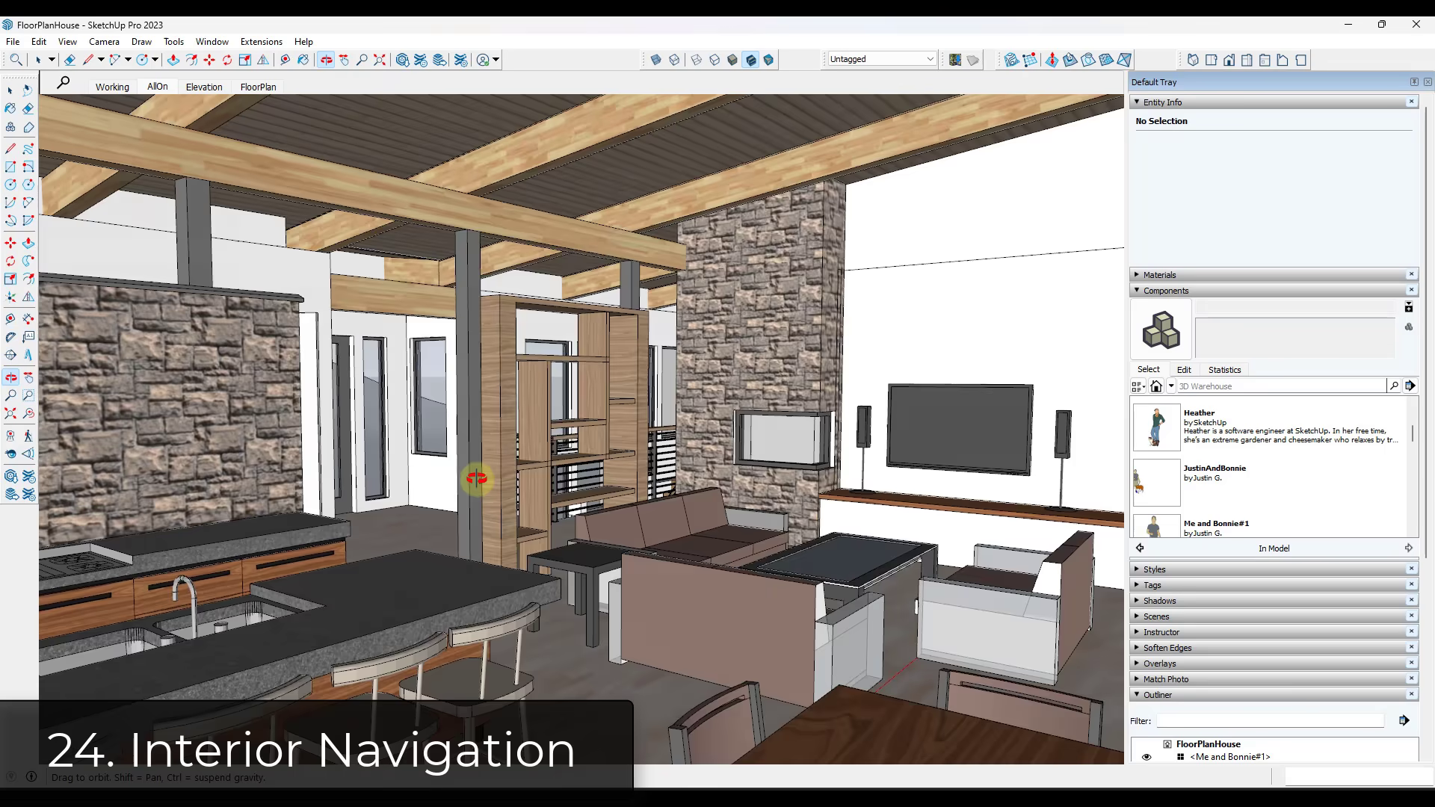
pyautogui.moveTo(480, 478); pyautogui.dragTo(733, 551)
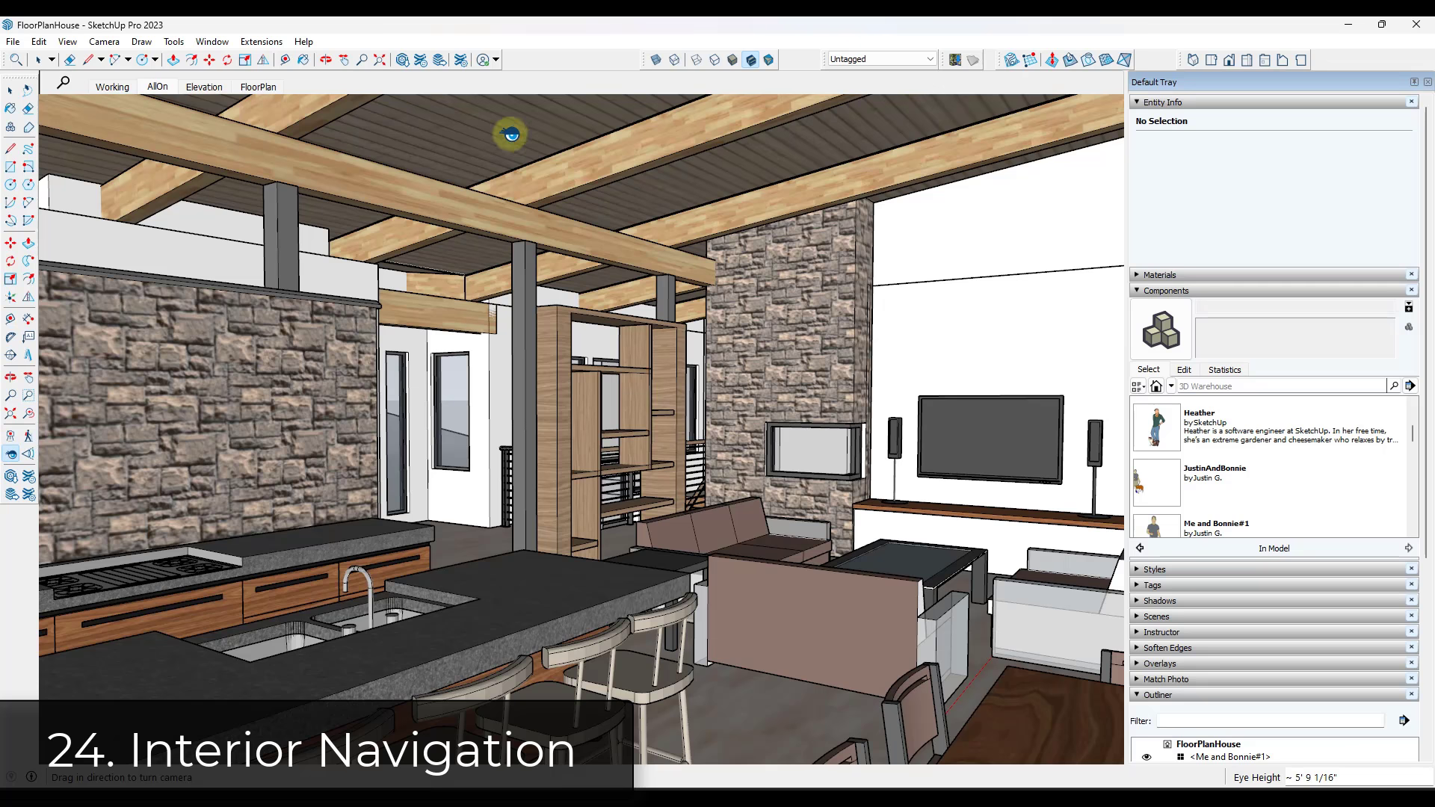
pyautogui.rightClick(527, 65)
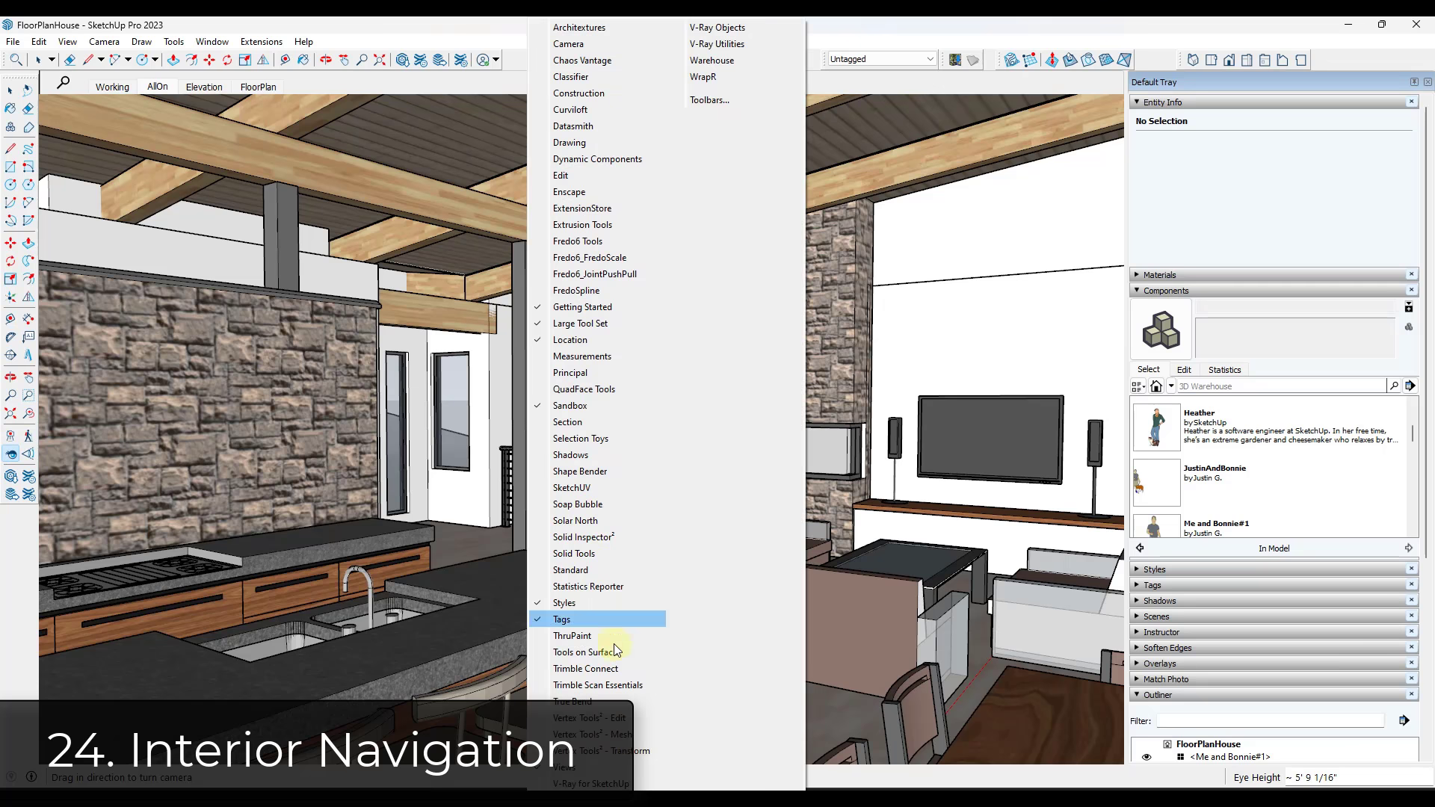
pyautogui.click(515, 60)
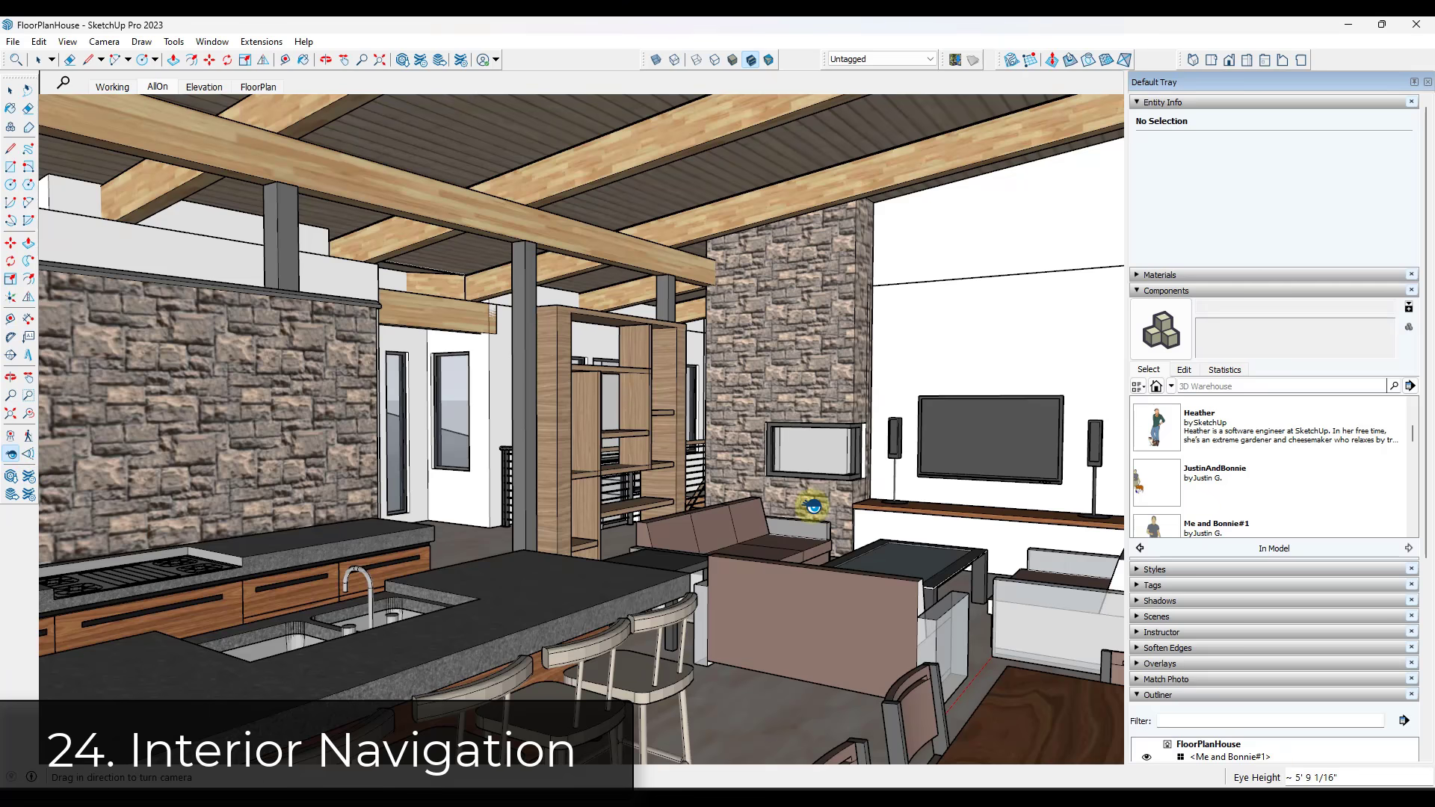
pyautogui.moveTo(813, 508); pyautogui.dragTo(149, 479)
pyautogui.click(29, 436)
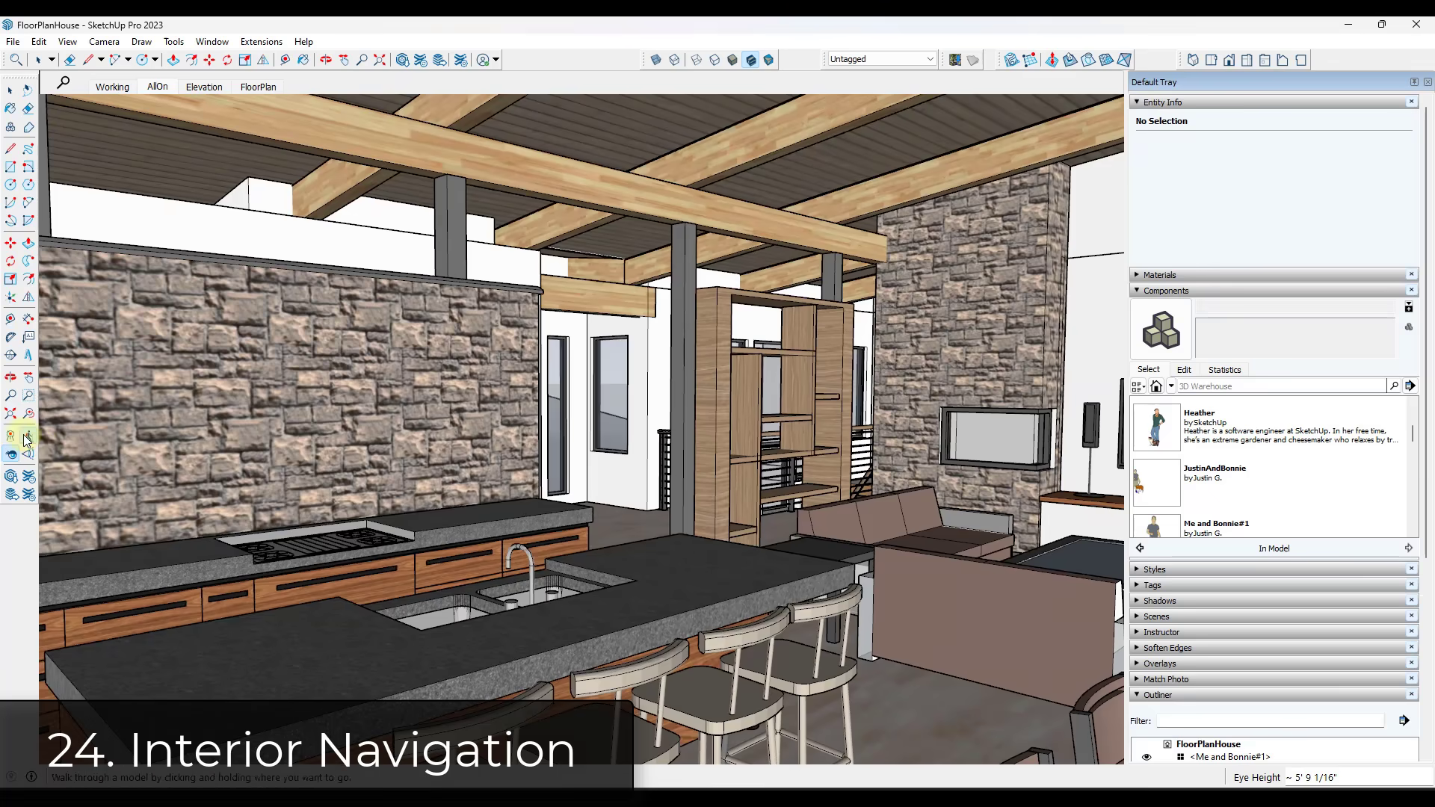
pyautogui.moveTo(584, 536)
pyautogui.mouseDown()
pyautogui.moveTo(683, 520)
pyautogui.moveTo(586, 554)
pyautogui.moveTo(231, 565)
pyautogui.moveTo(689, 545)
pyautogui.moveTo(933, 511)
pyautogui.moveTo(579, 513)
pyautogui.mouseUp()
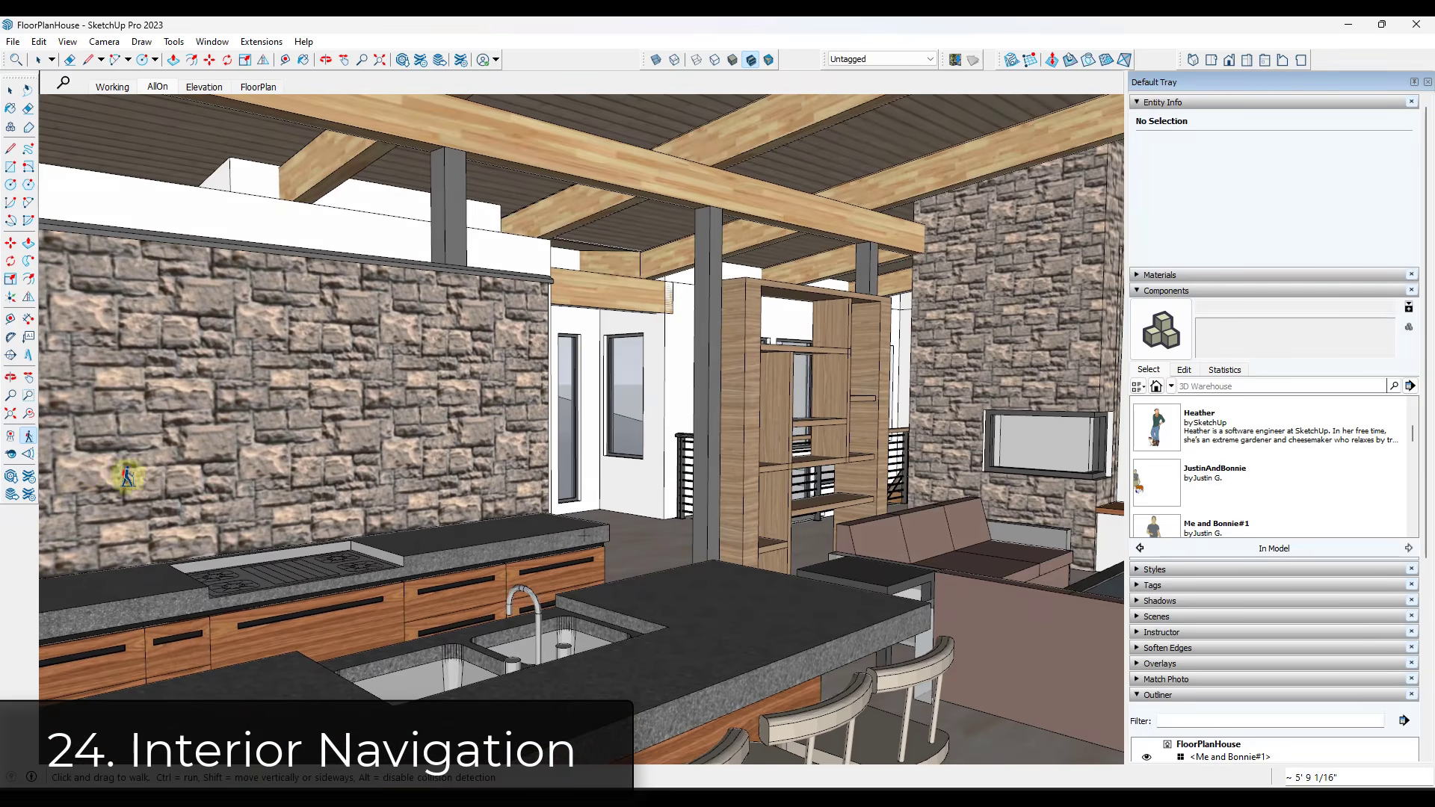
# Position the camera on the floor at a 5' eye height, facing the kitchen island.
pyautogui.click(10, 436)
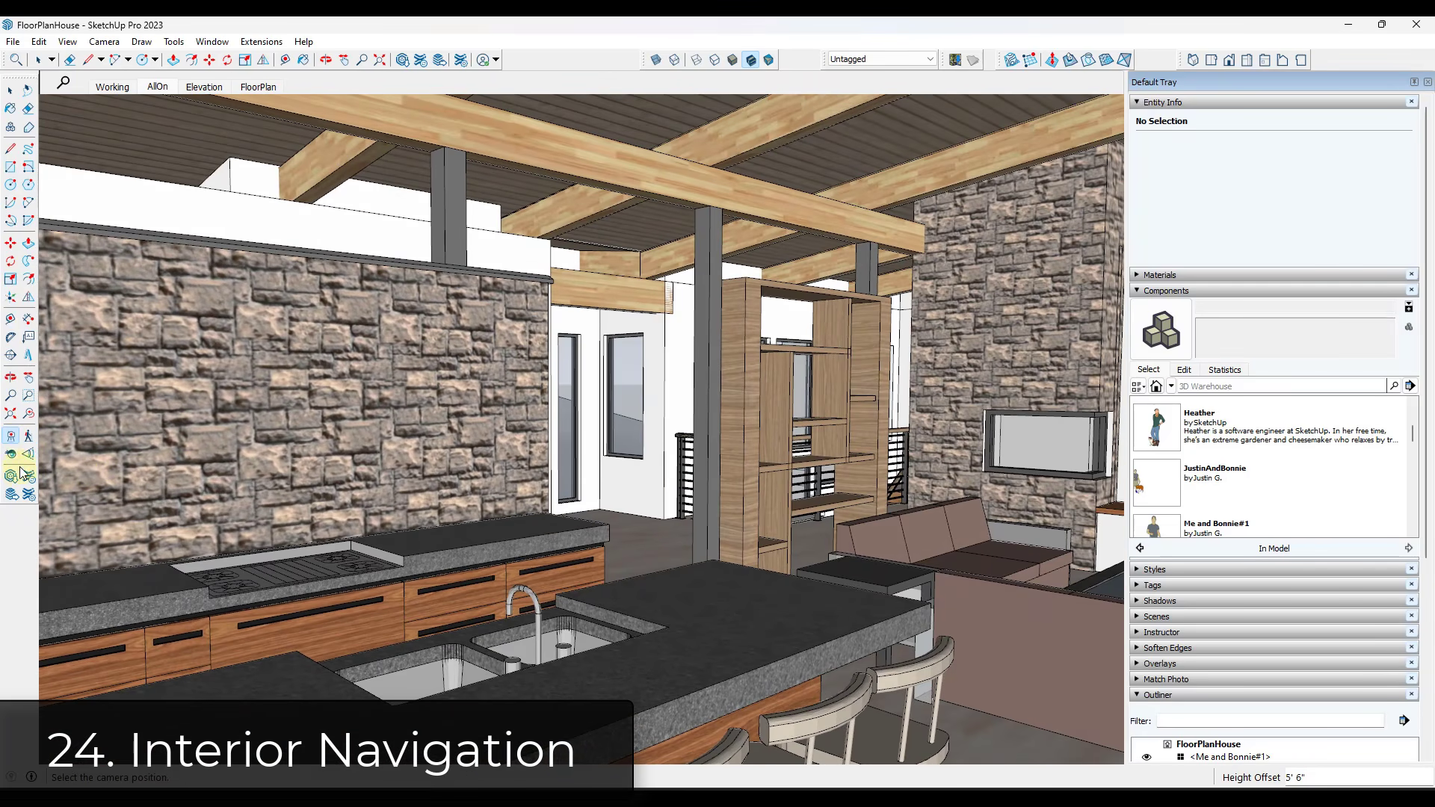
pyautogui.click(659, 528)
pyautogui.moveTo(644, 523)
pyautogui.mouseDown()
pyautogui.moveTo(657, 628)
pyautogui.moveTo(658, 608)
pyautogui.mouseUp()
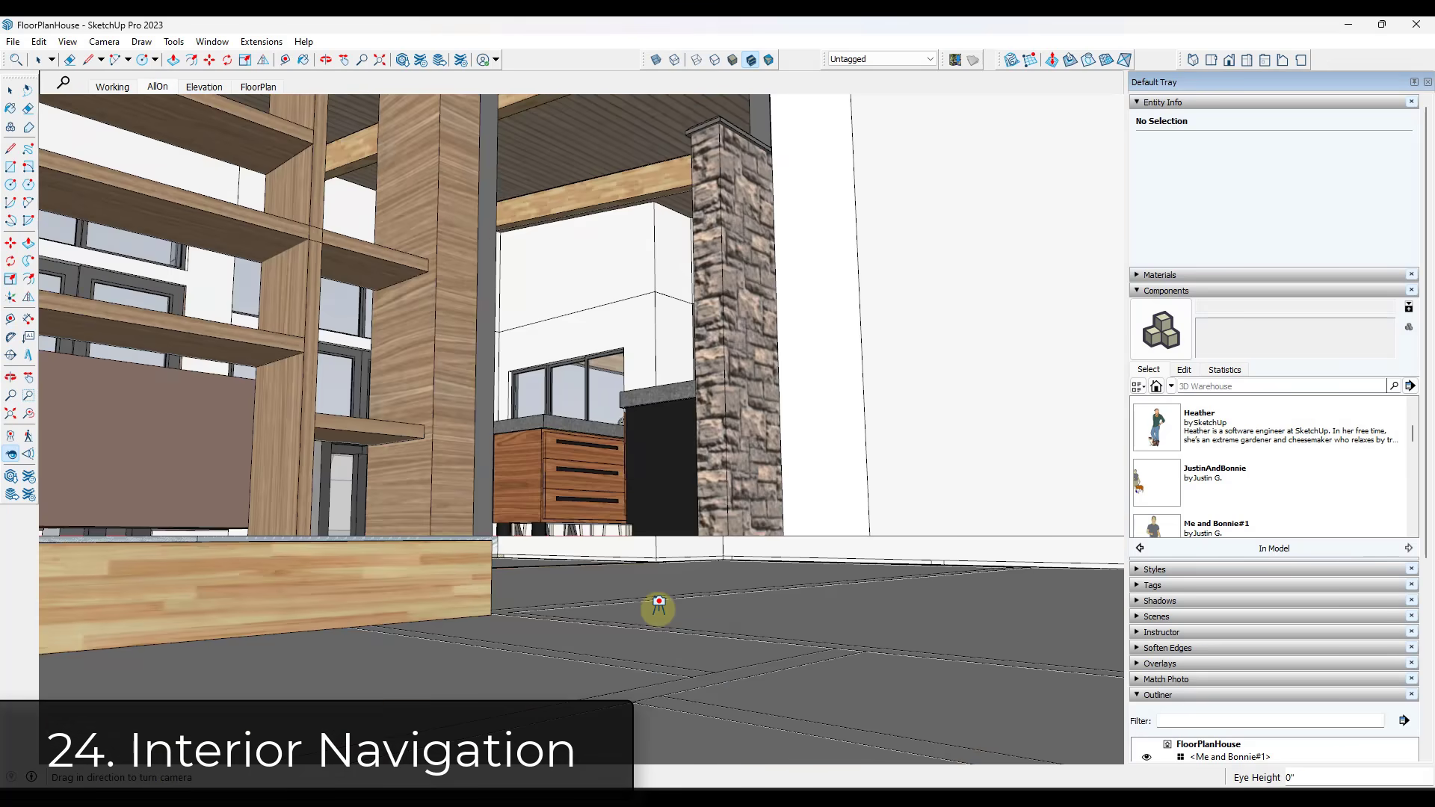
pyautogui.write('5')
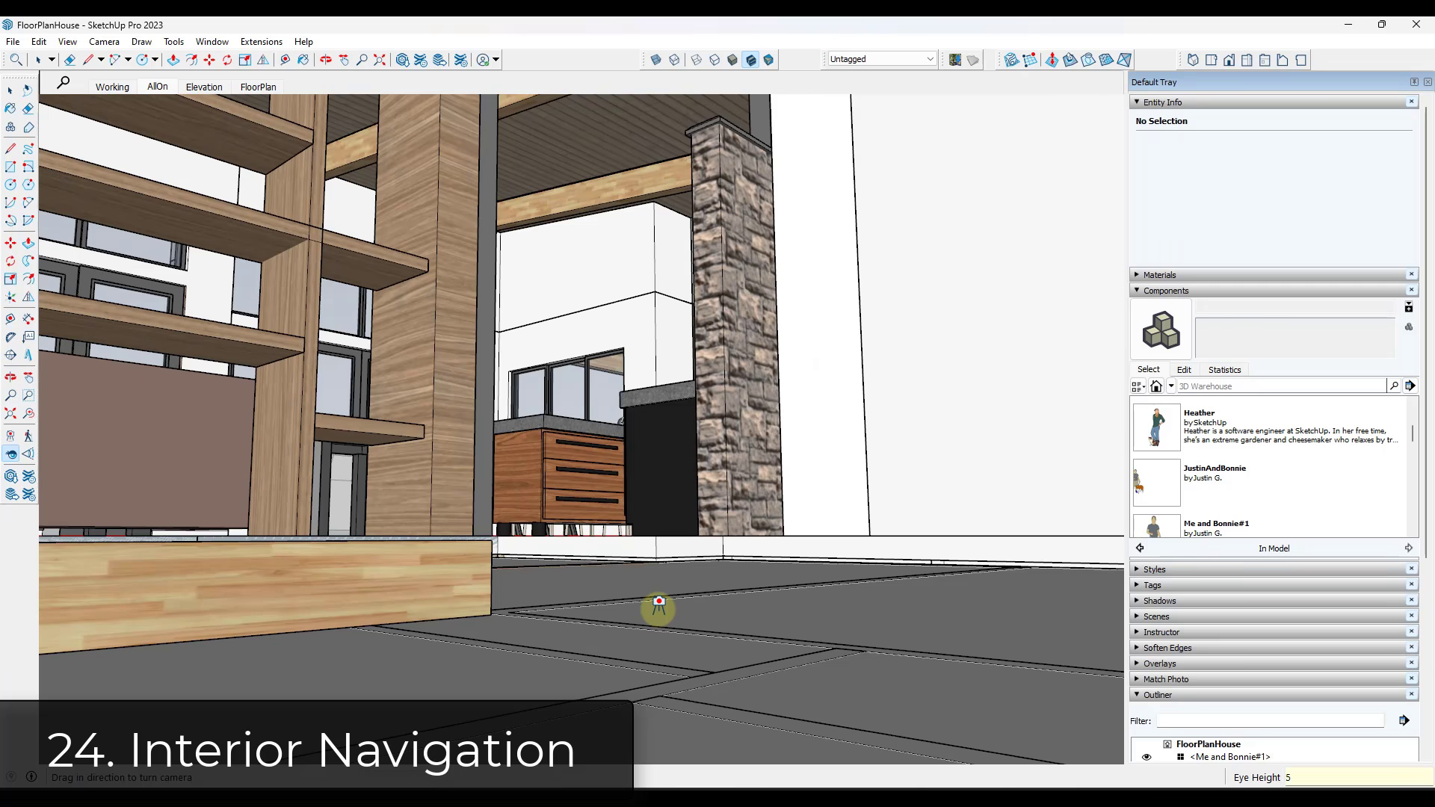
pyautogui.write("'")
pyautogui.press('Return')
pyautogui.moveTo(632, 465); pyautogui.dragTo(627, 560)
pyautogui.moveTo(93, 563); pyautogui.dragTo(44, 562)
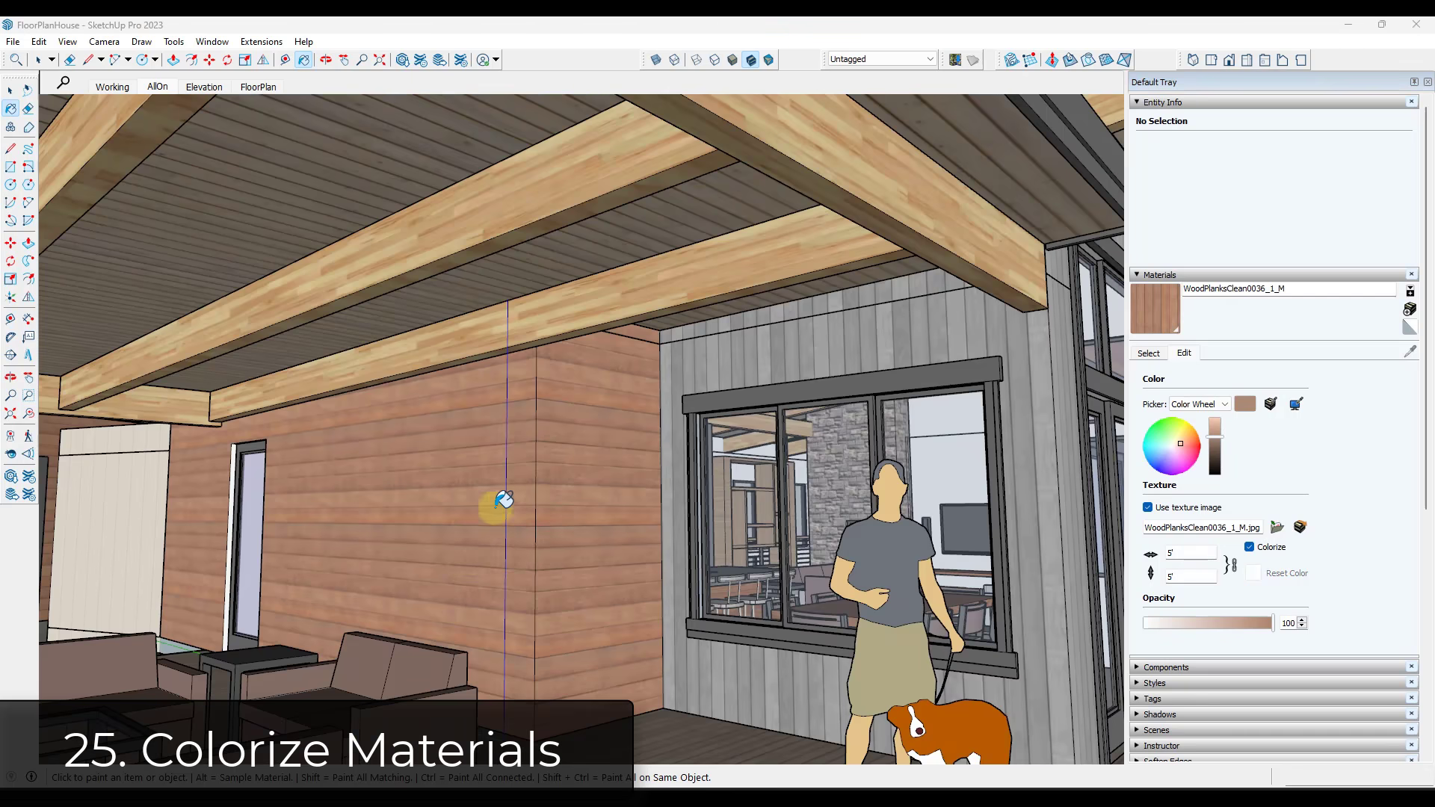
# Sample the WoodPlanksClean0036_1_M wall material, tint it pink, then reset its colour.
pyautogui.scroll(2, 404, 527)
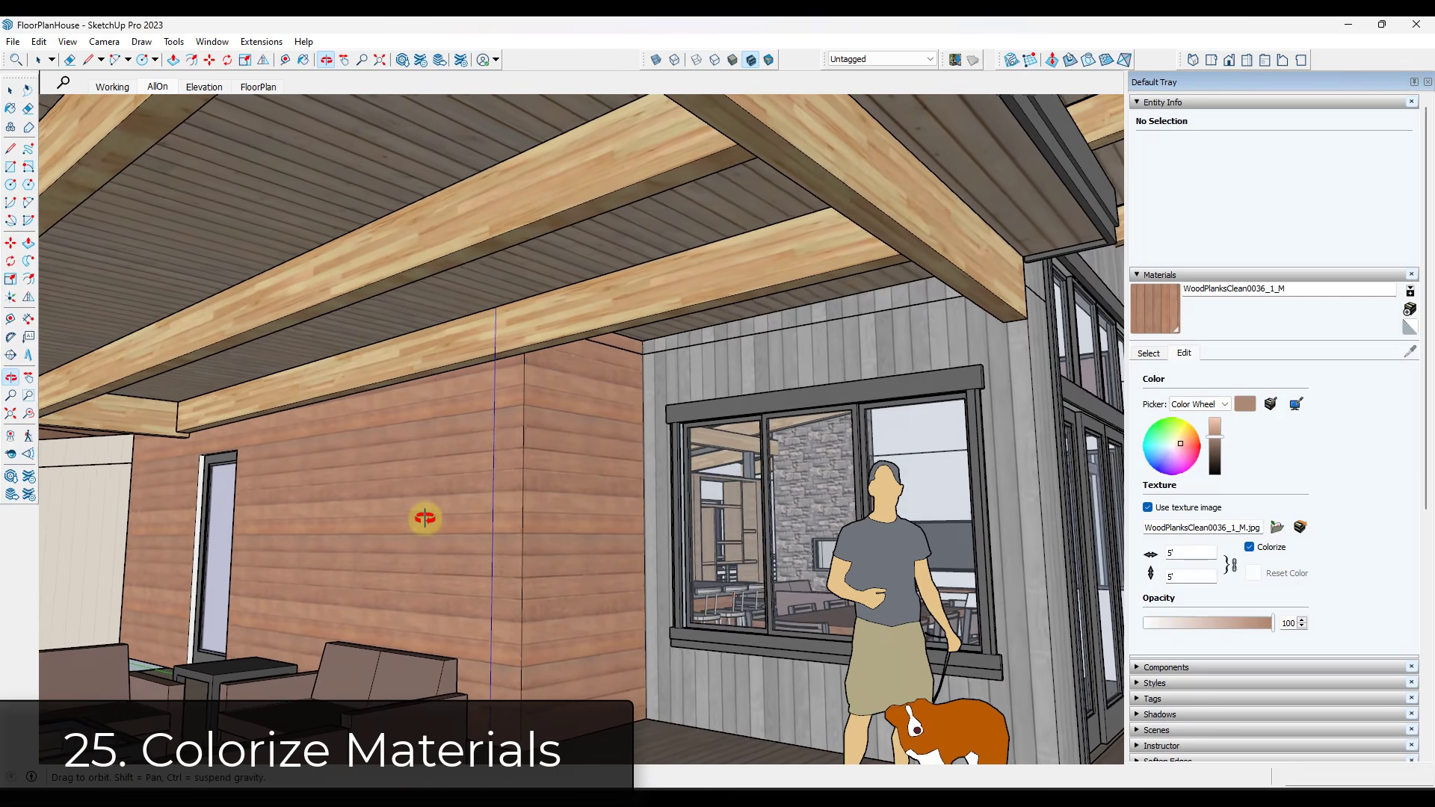
pyautogui.click(1149, 354)
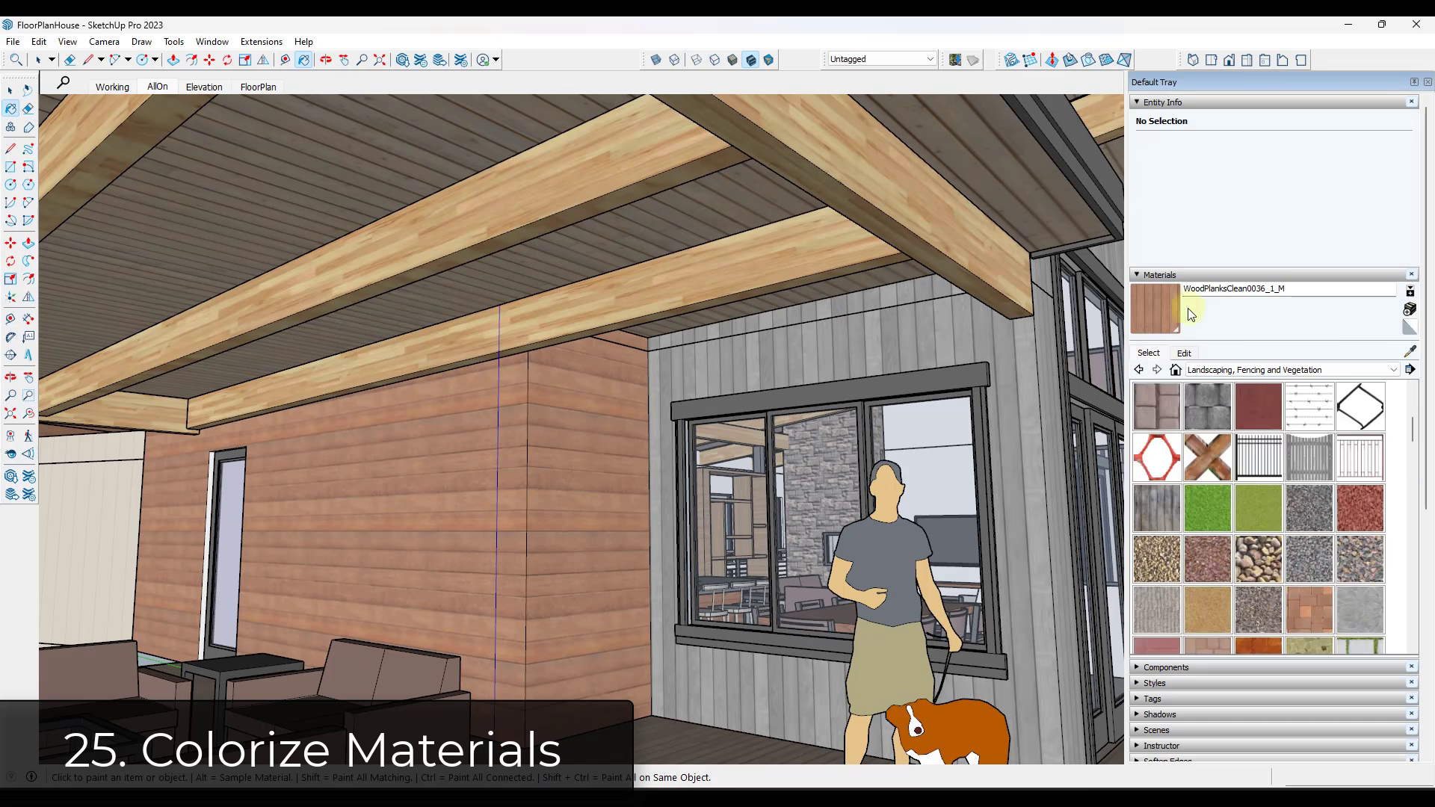
pyautogui.click(1411, 352)
pyautogui.click(441, 474)
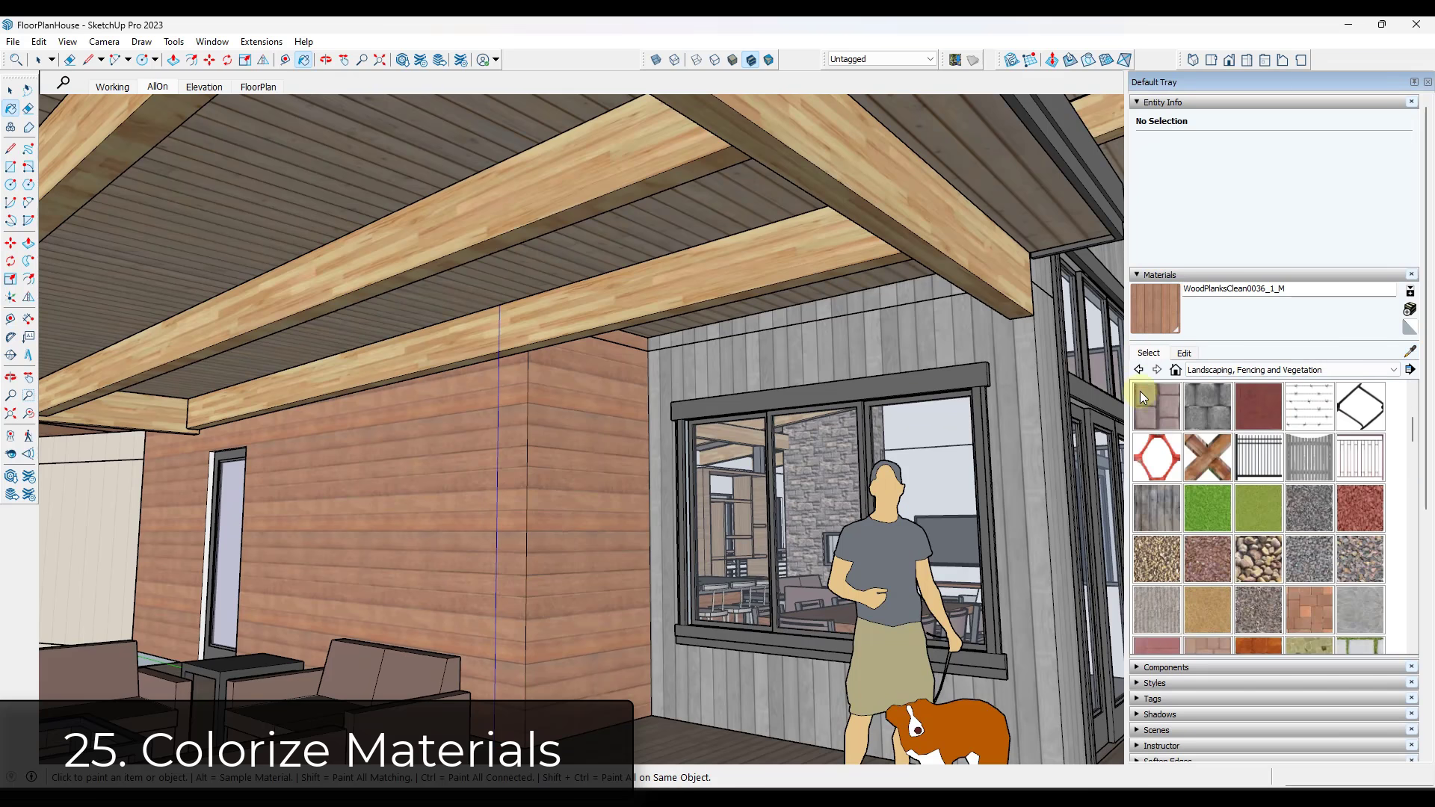
pyautogui.click(1185, 354)
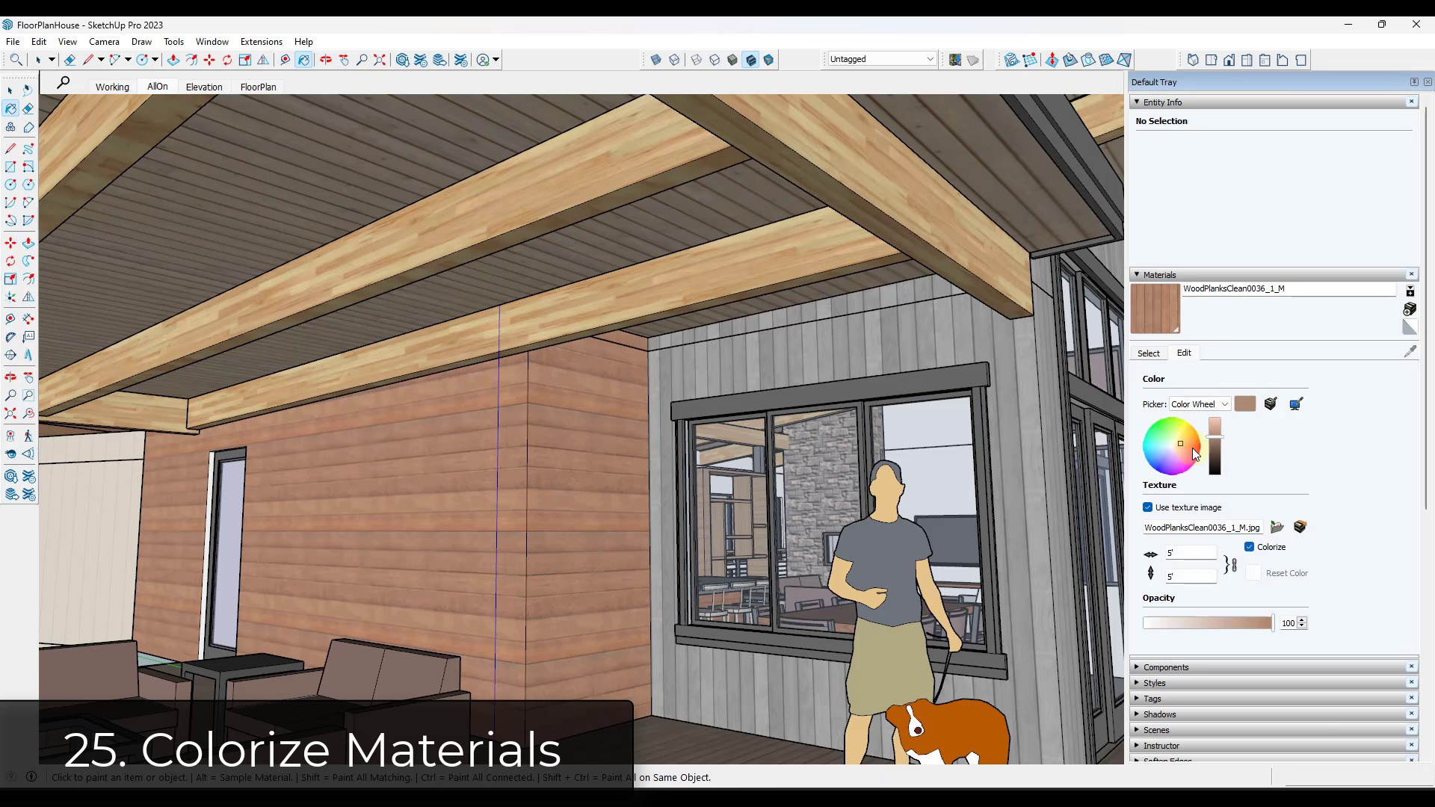
pyautogui.moveTo(1181, 444); pyautogui.dragTo(1212, 448)
pyautogui.click(1252, 574)
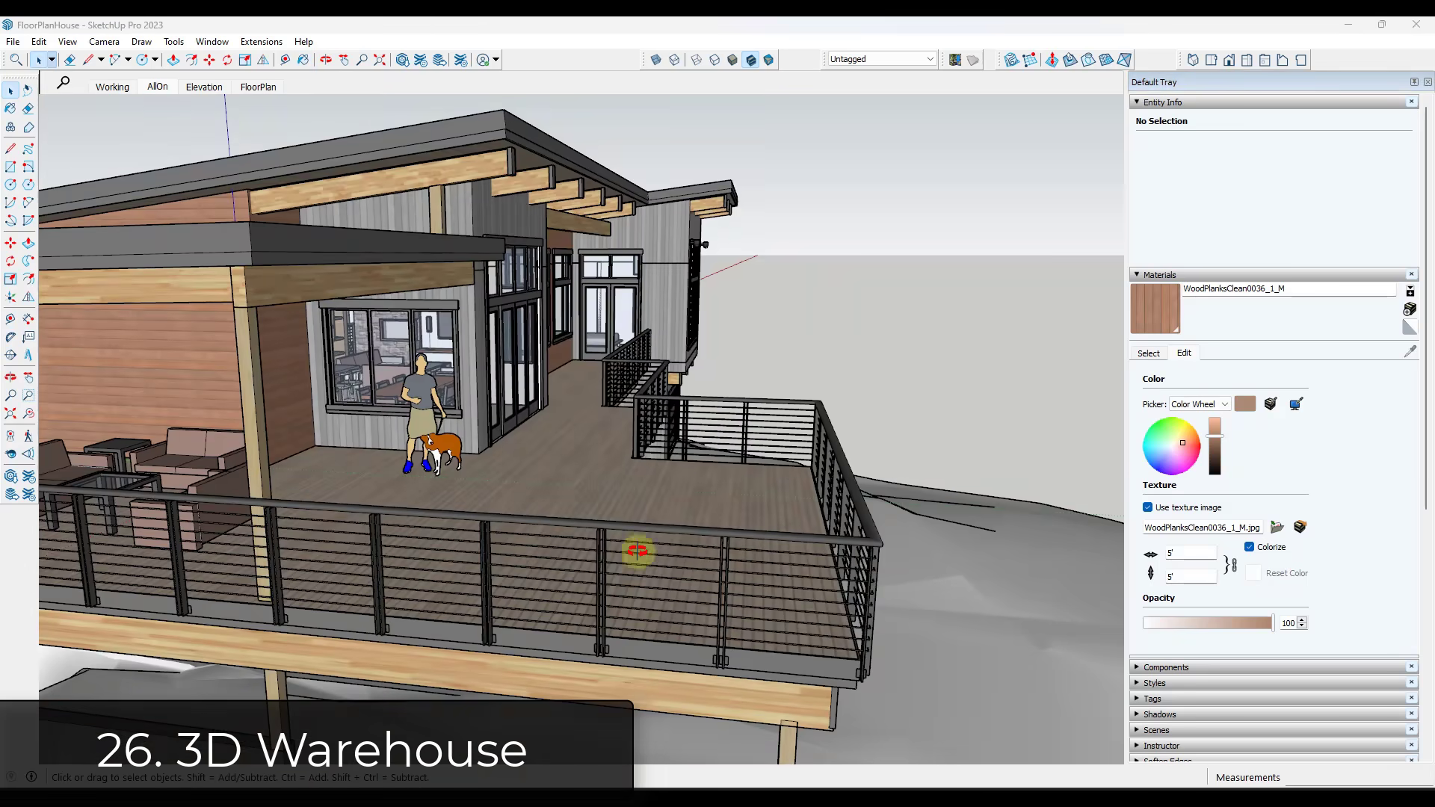
# Search 3D Warehouse for grill and load the Barbeque model into the current model.
pyautogui.moveTo(637, 551)
pyautogui.mouseDown(button='middle')
pyautogui.moveTo(641, 586)
pyautogui.moveTo(661, 551)
pyautogui.mouseUp(button='middle')
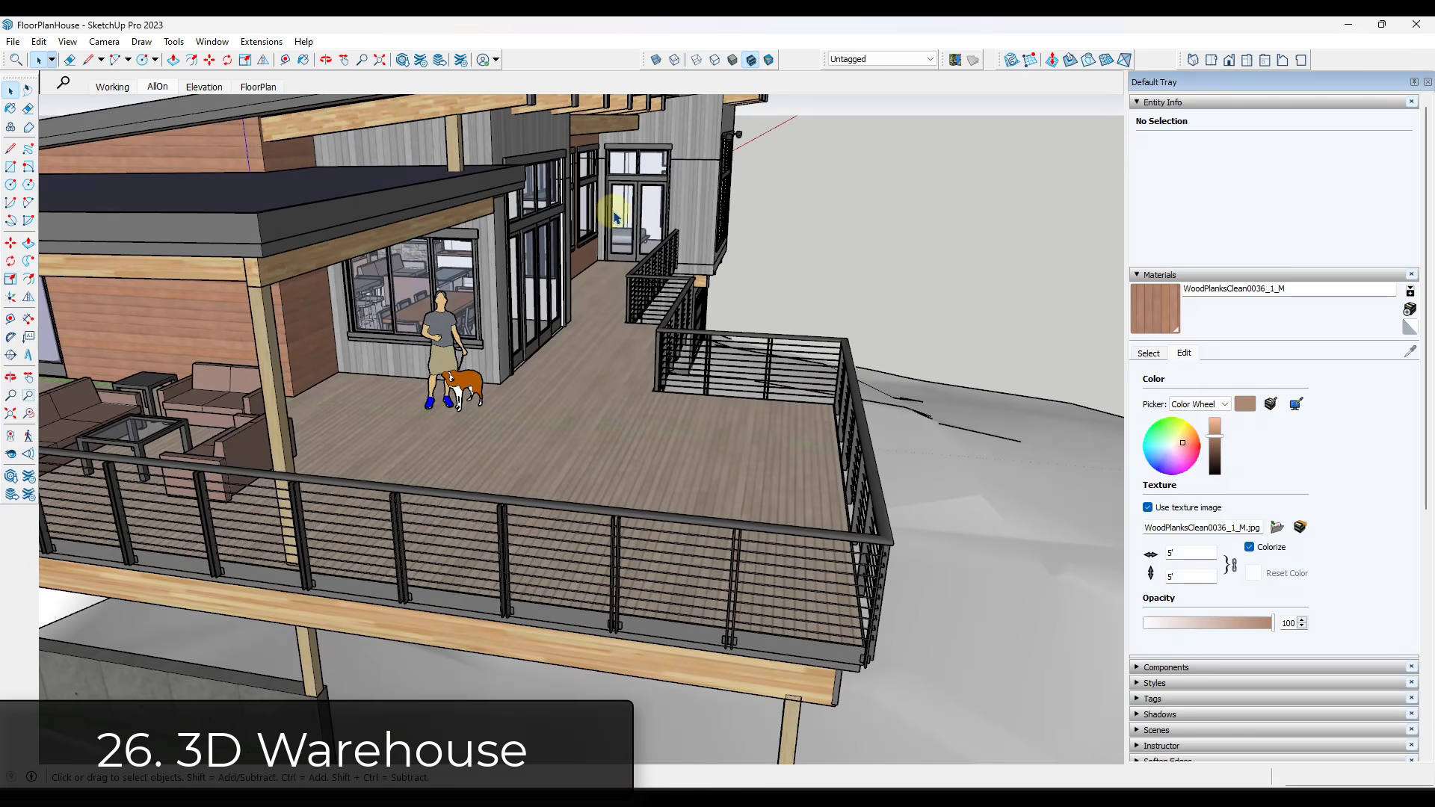
pyautogui.click(401, 62)
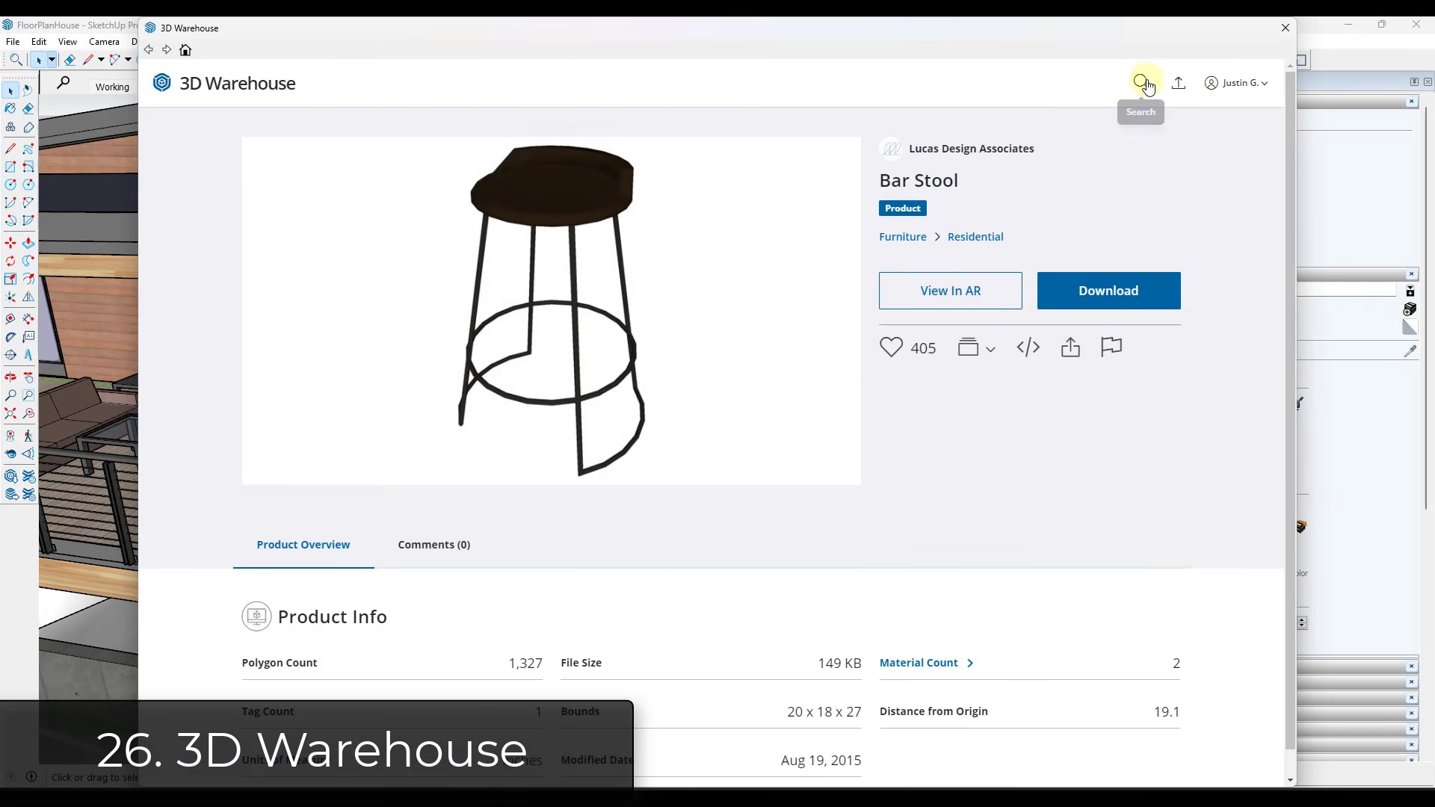
pyautogui.click(1141, 82)
pyautogui.write('s')
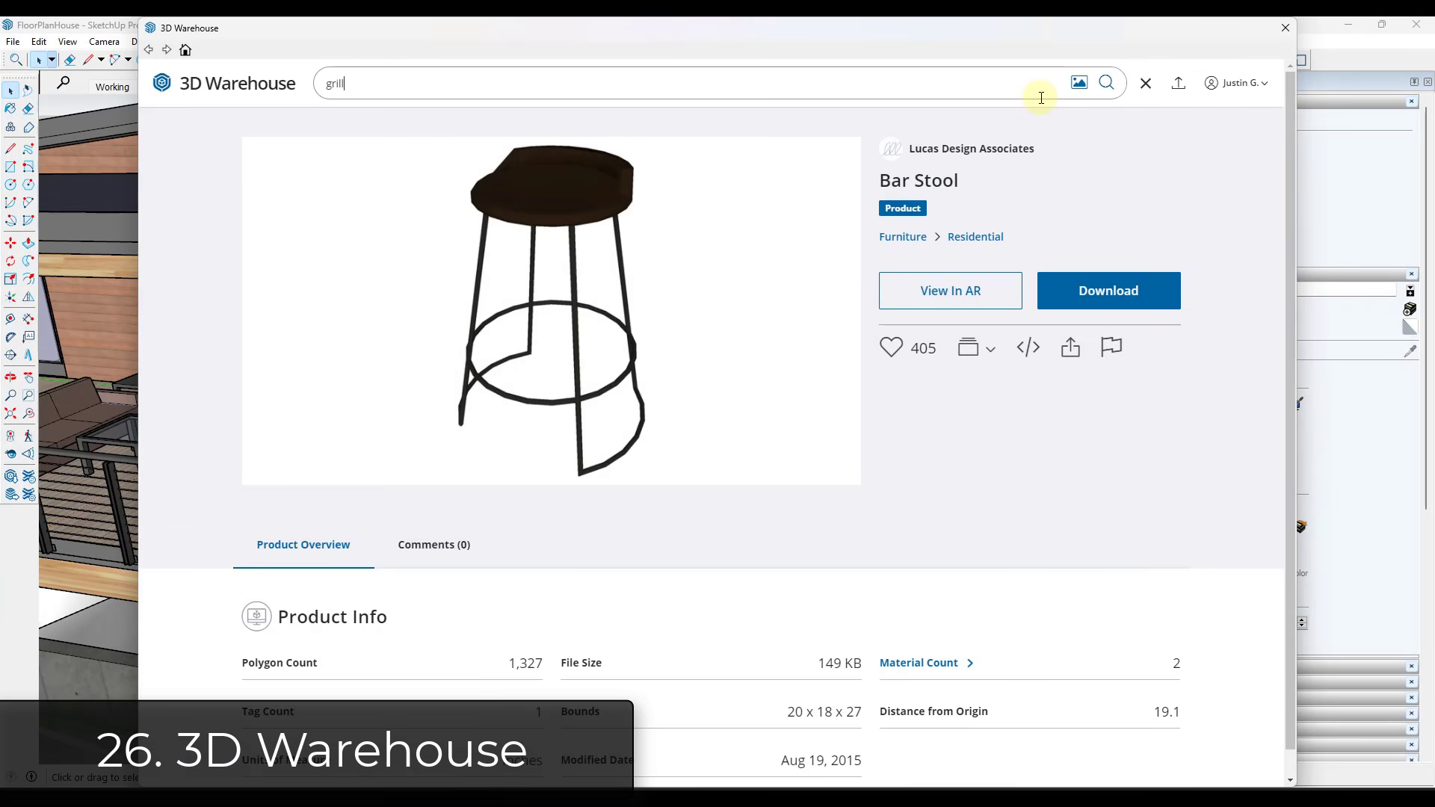
pyautogui.press('Return')
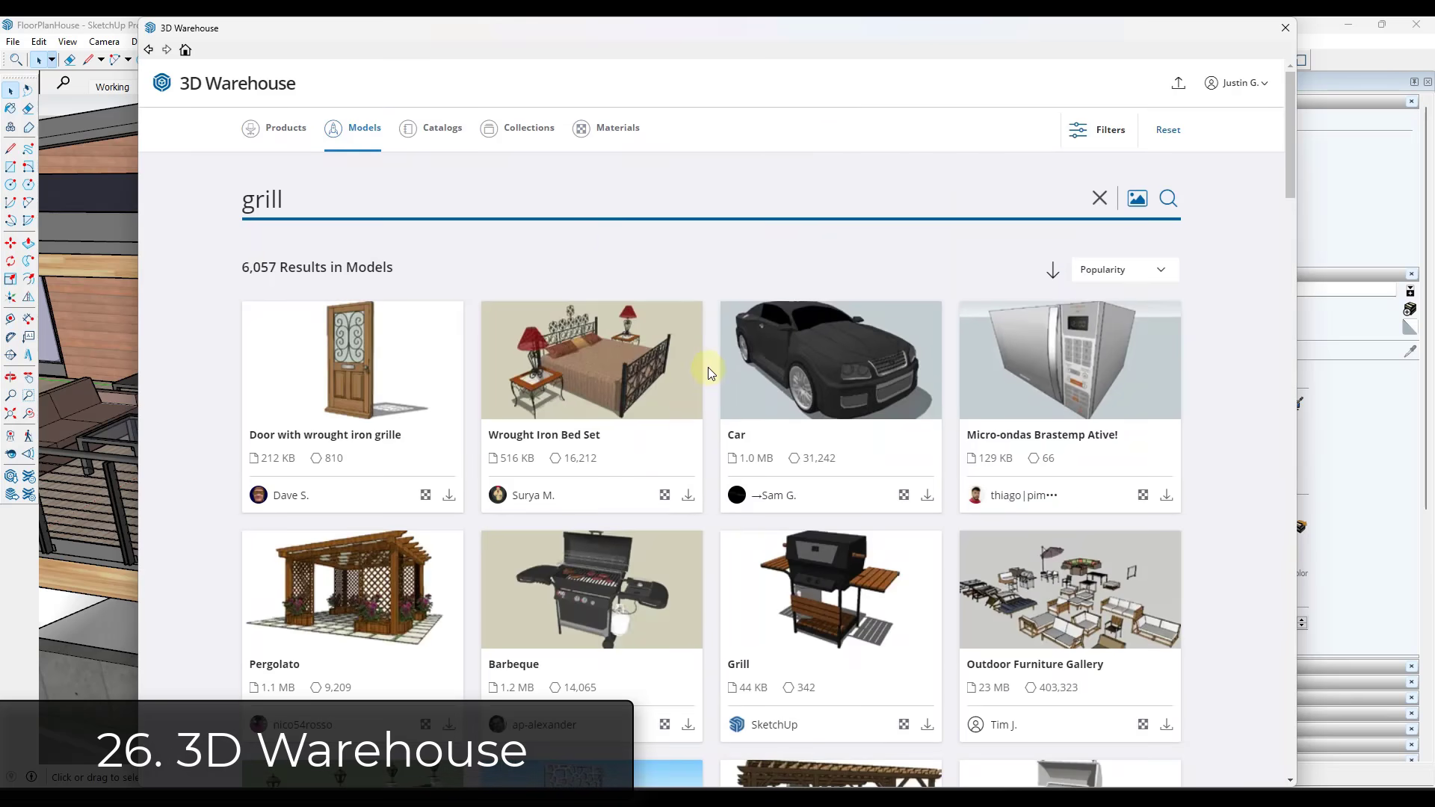
pyautogui.scroll(-2, 649, 437)
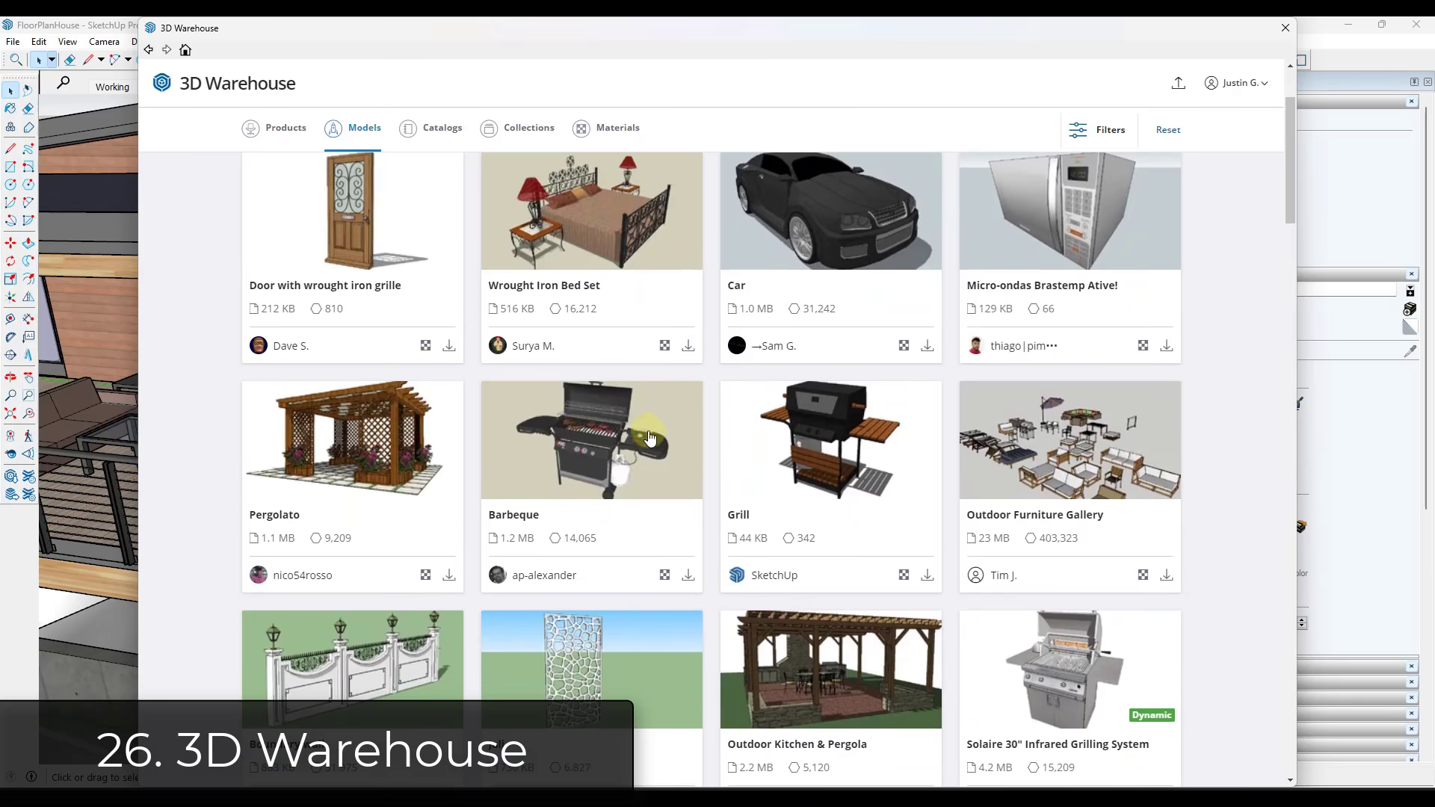
pyautogui.click(601, 458)
pyautogui.click(1084, 330)
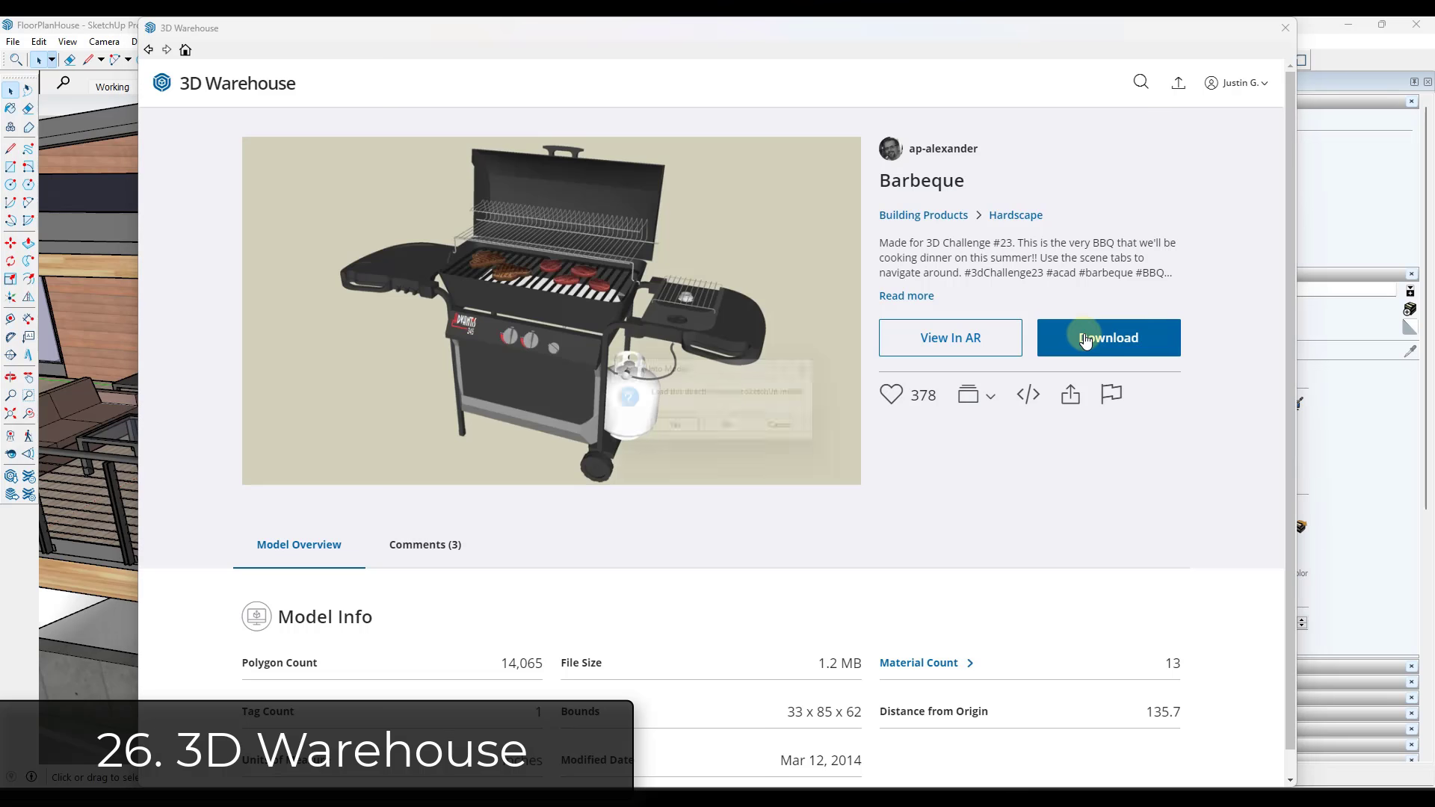
pyautogui.click(684, 429)
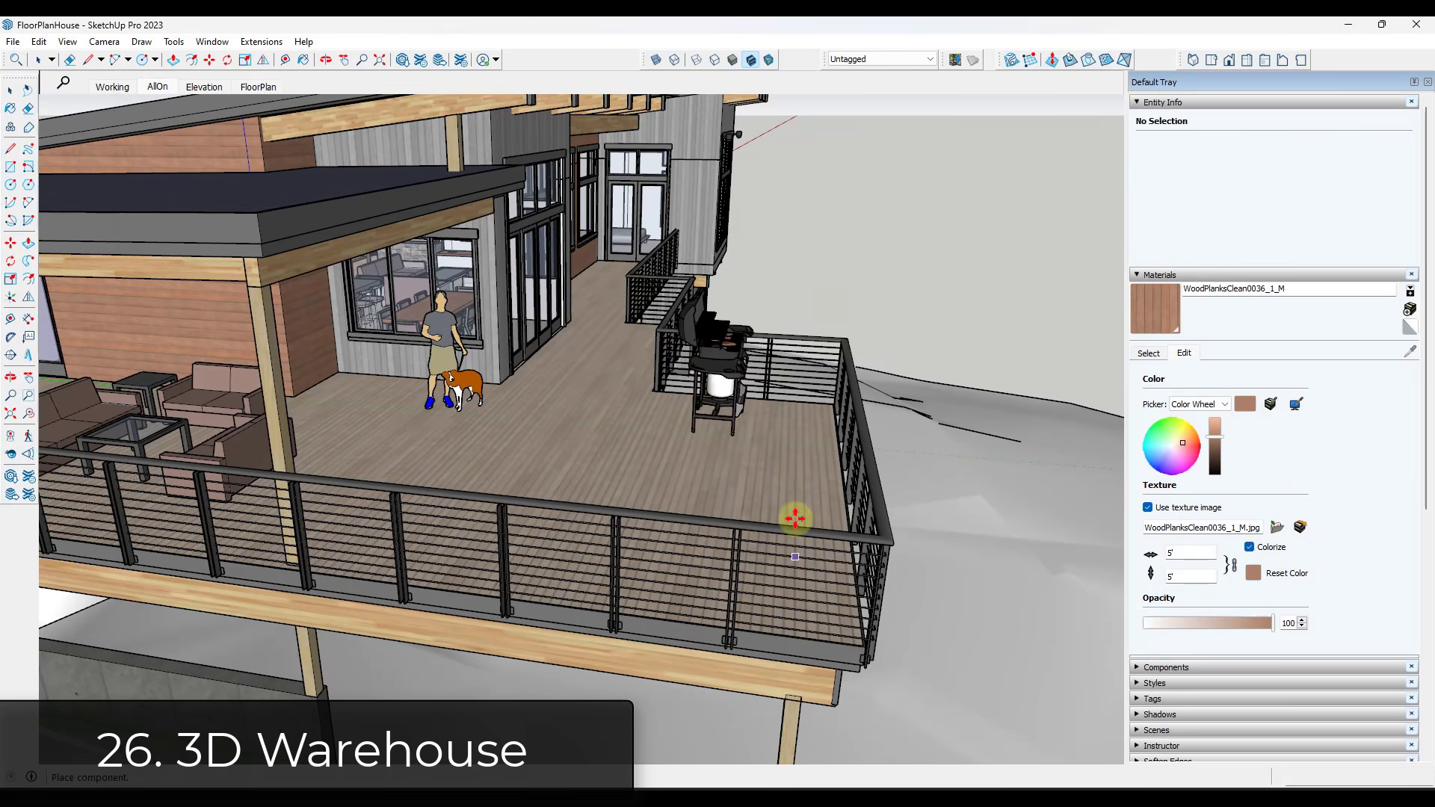
# Place the barbeque on the deck by the railing and rotate it to face the house.
pyautogui.click(783, 372)
pyautogui.moveTo(782, 372); pyautogui.dragTo(730, 343, button='middle')
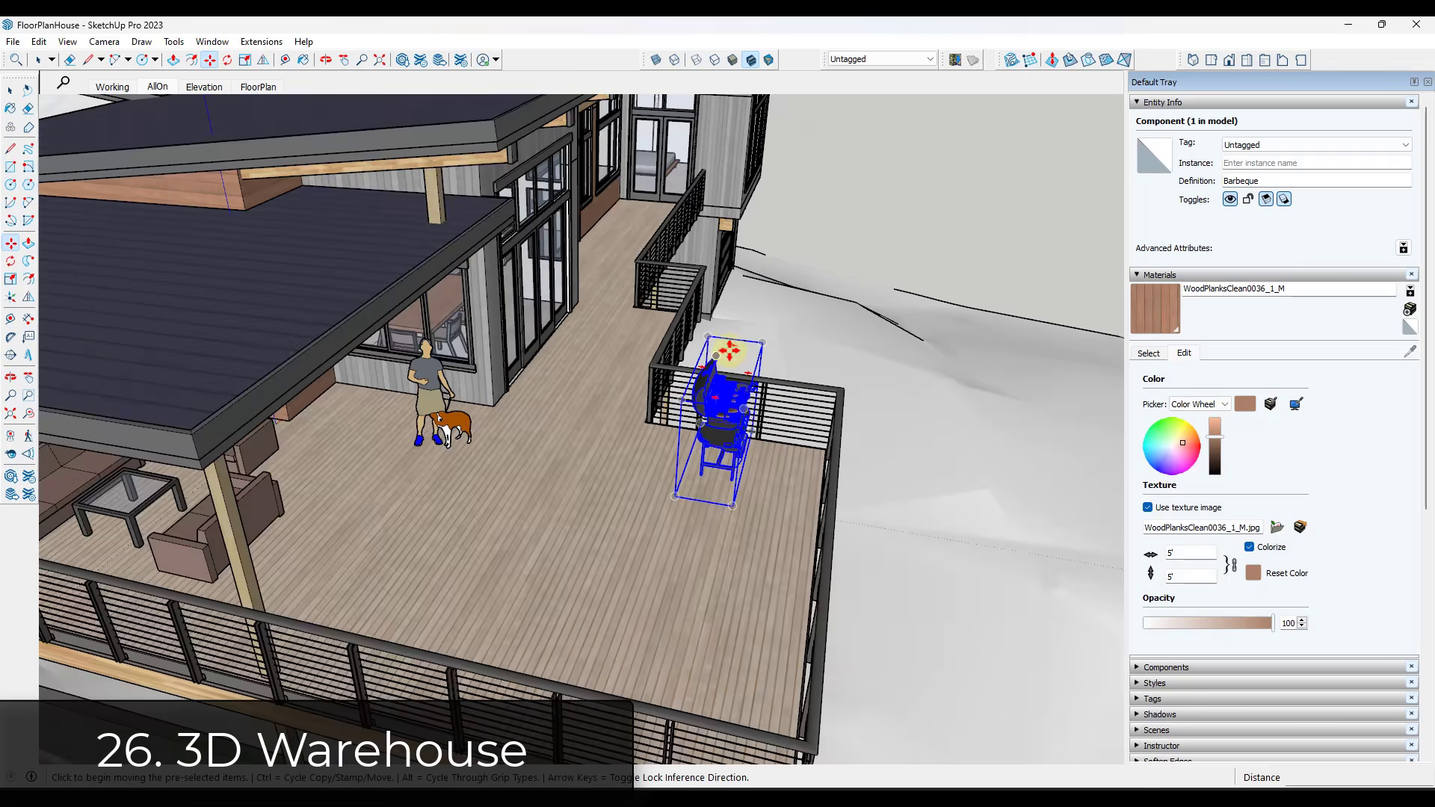
pyautogui.scroll(3, 737, 343)
pyautogui.click(739, 343)
pyautogui.click(809, 368)
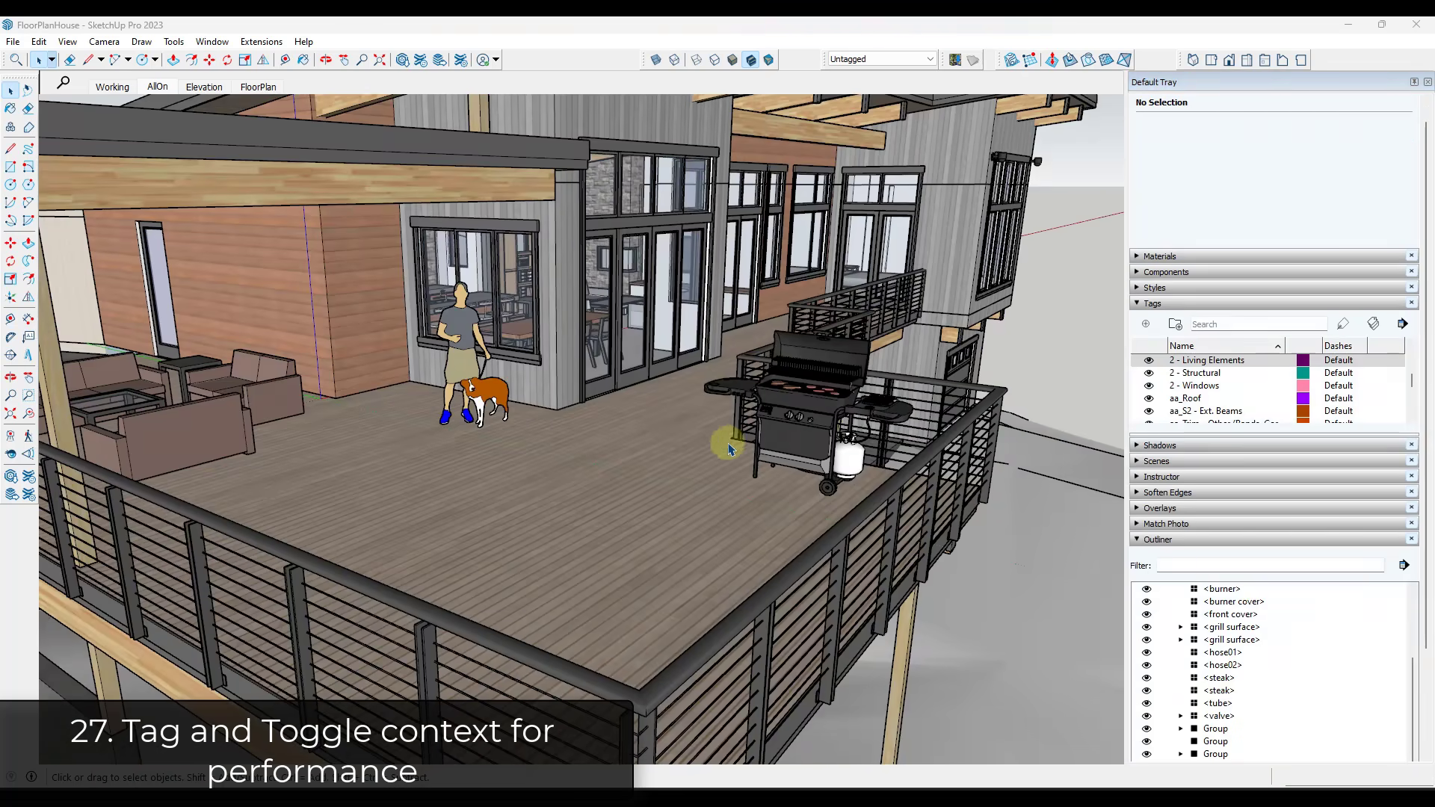
# Assign the barbecue to the 2 - Living Elements tag.
pyautogui.moveTo(728, 448); pyautogui.dragTo(756, 426, button='middle')
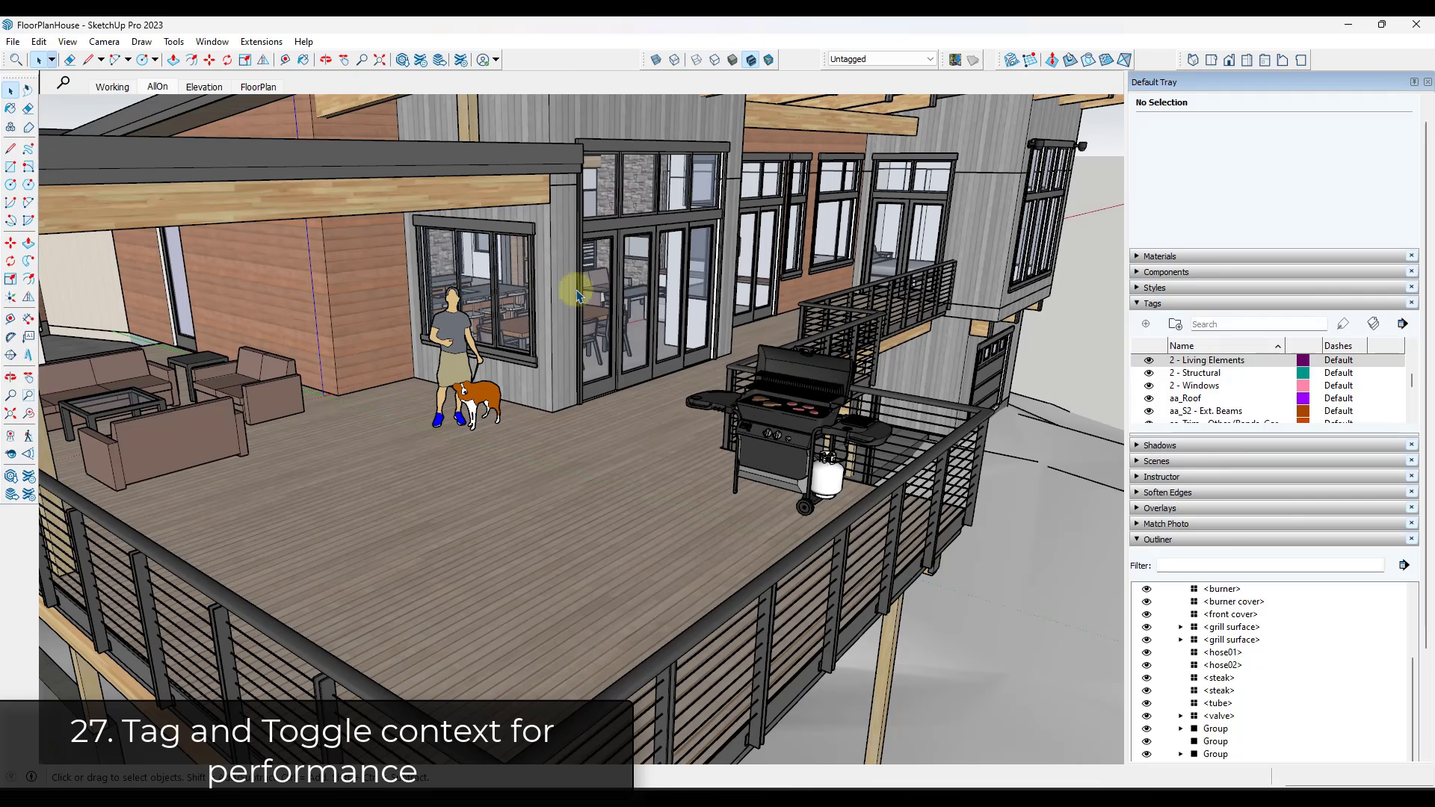
pyautogui.scroll(3, 618, 305)
pyautogui.moveTo(618, 308); pyautogui.dragTo(598, 332, button='middle')
pyautogui.scroll(-3, 574, 325)
pyautogui.click(817, 429)
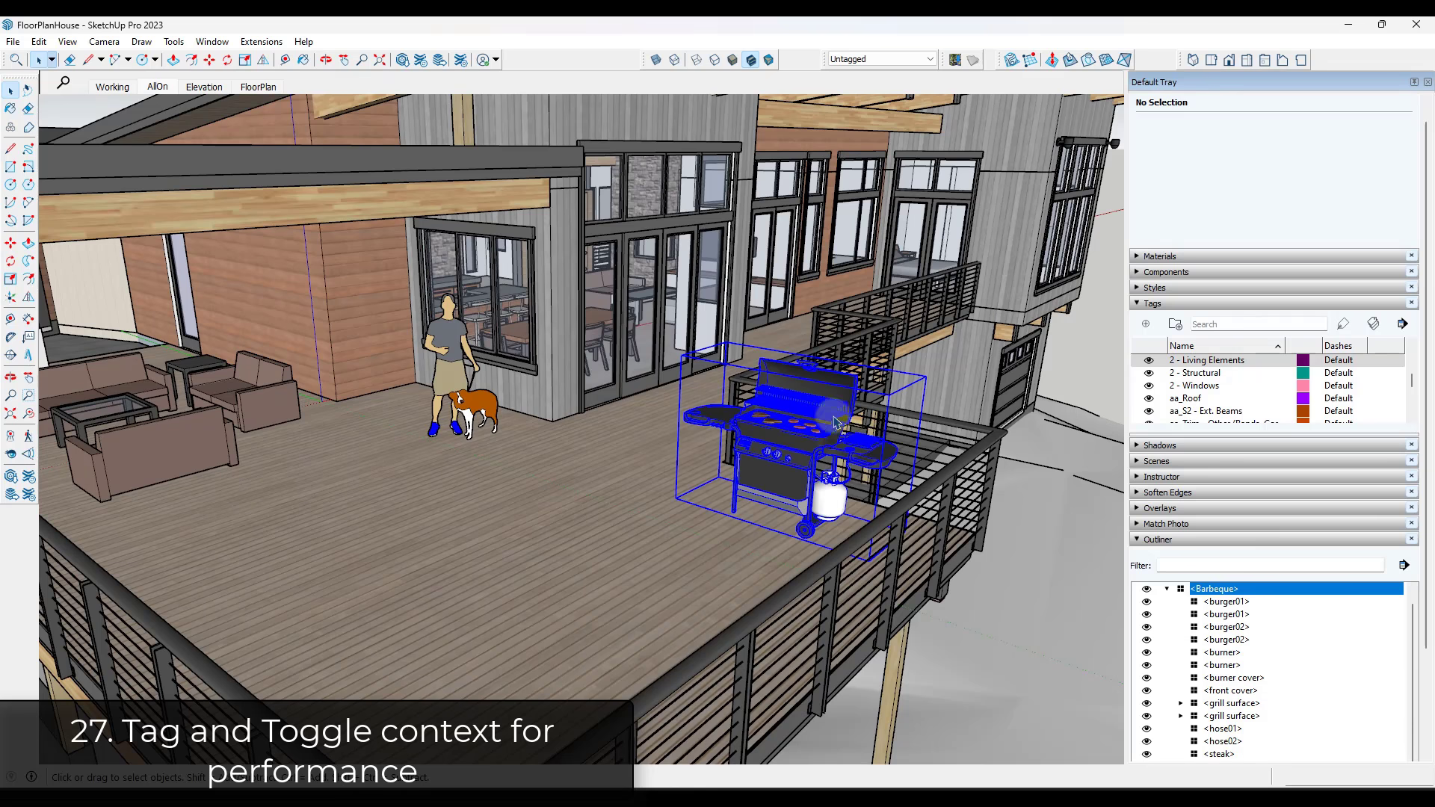
pyautogui.click(1255, 125)
pyautogui.scroll(-3, 1268, 204)
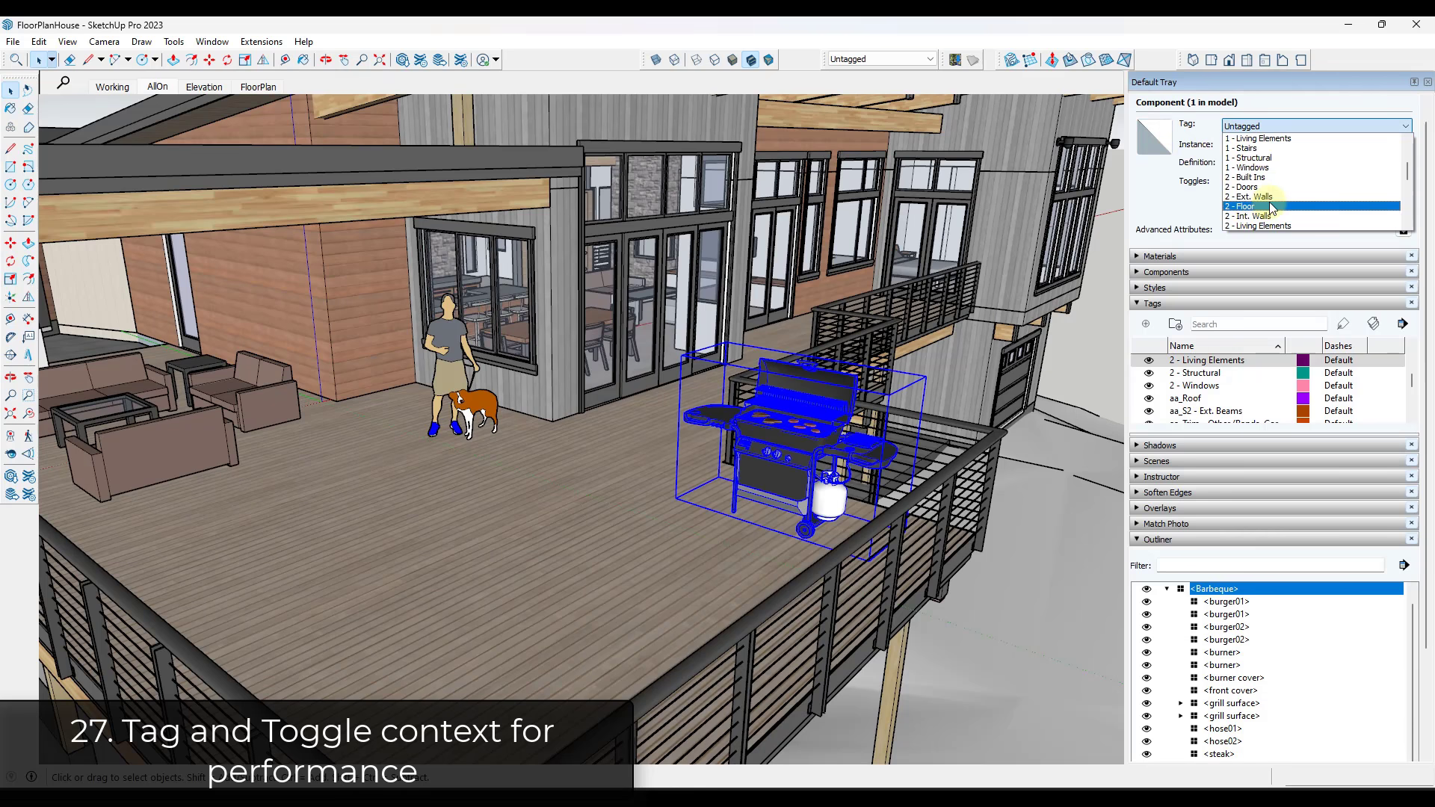
pyautogui.click(1267, 200)
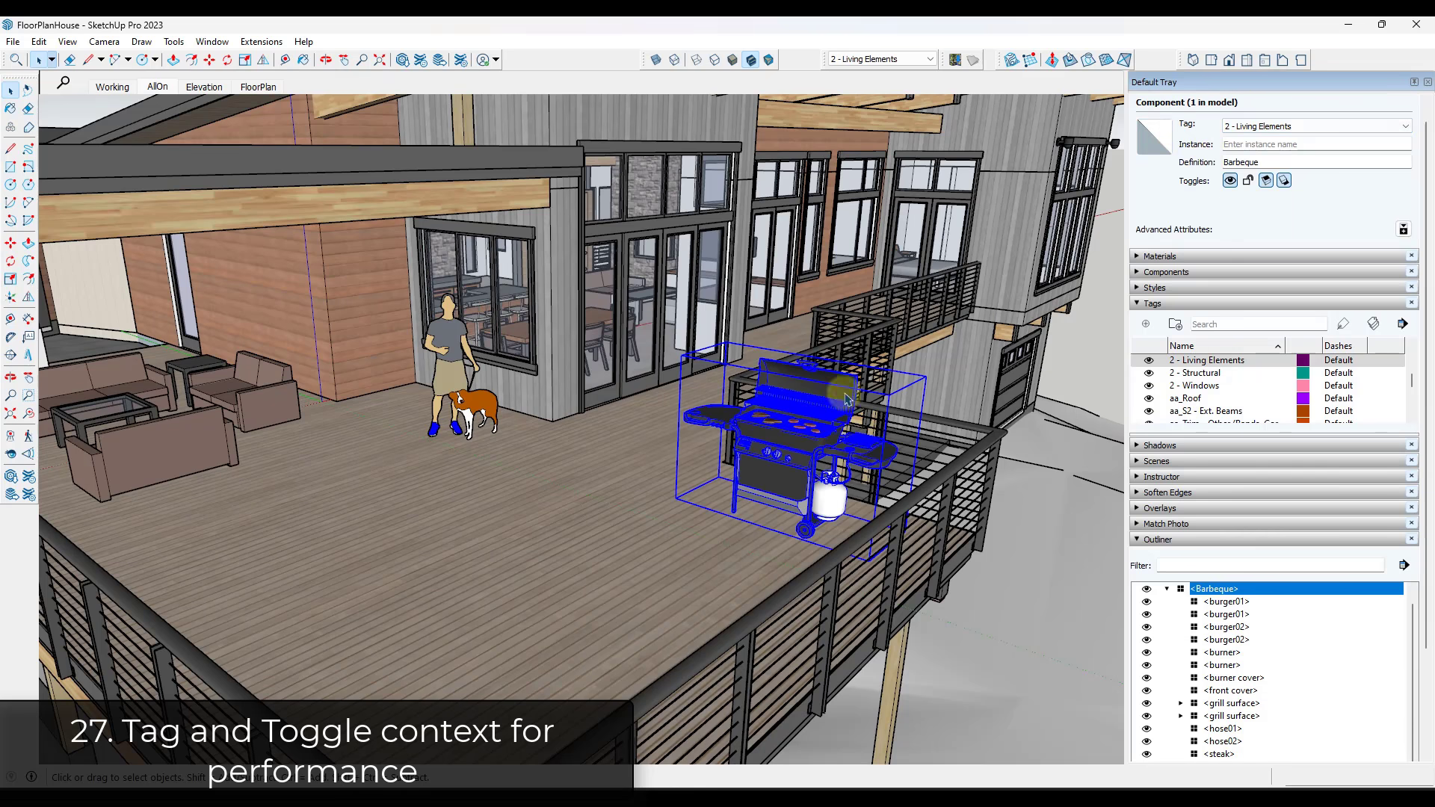
# Hide the 2 - Living Elements tag in the Working scene and update that scene.
pyautogui.moveTo(609, 385); pyautogui.dragTo(590, 385, button='middle')
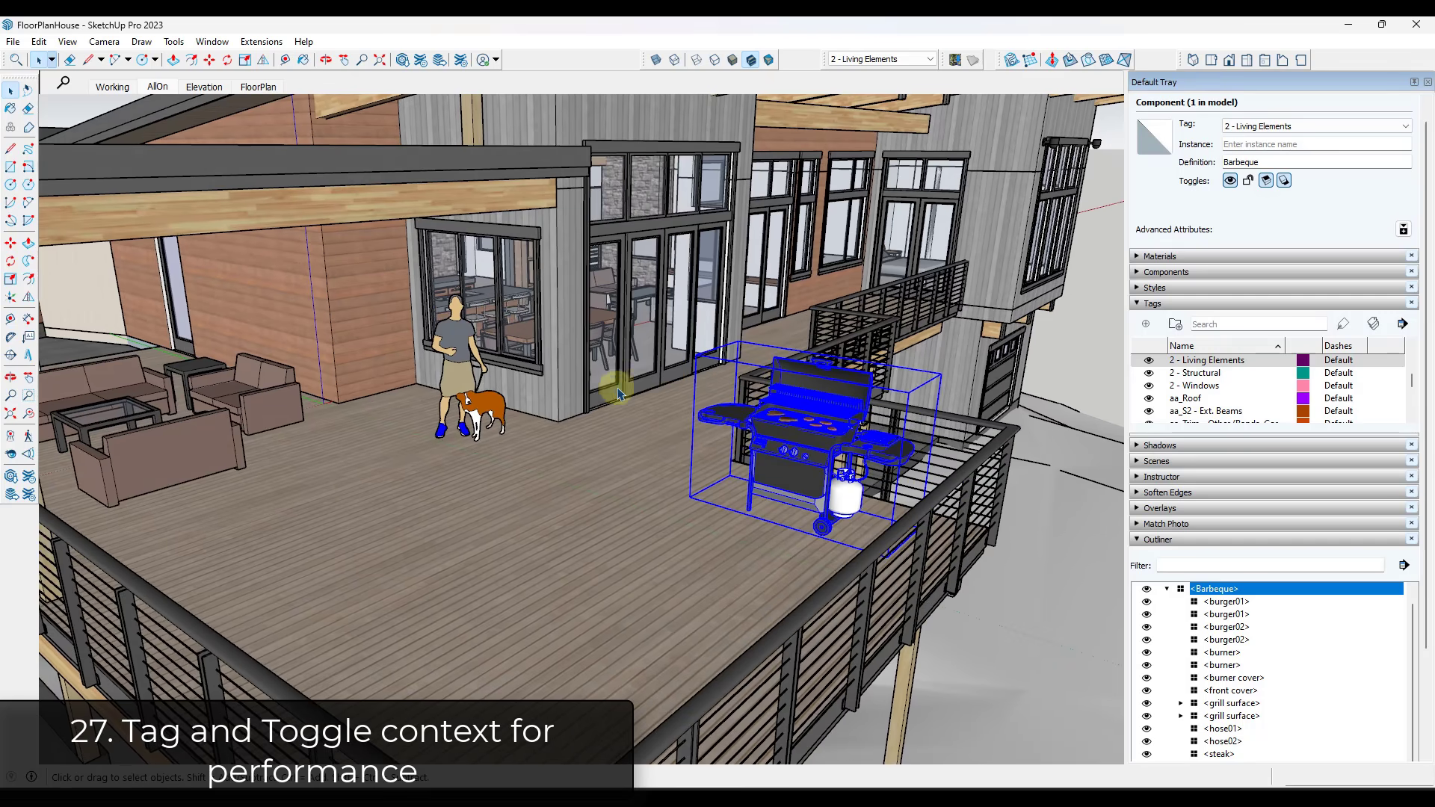
pyautogui.click(1150, 360)
pyautogui.click(1150, 360)
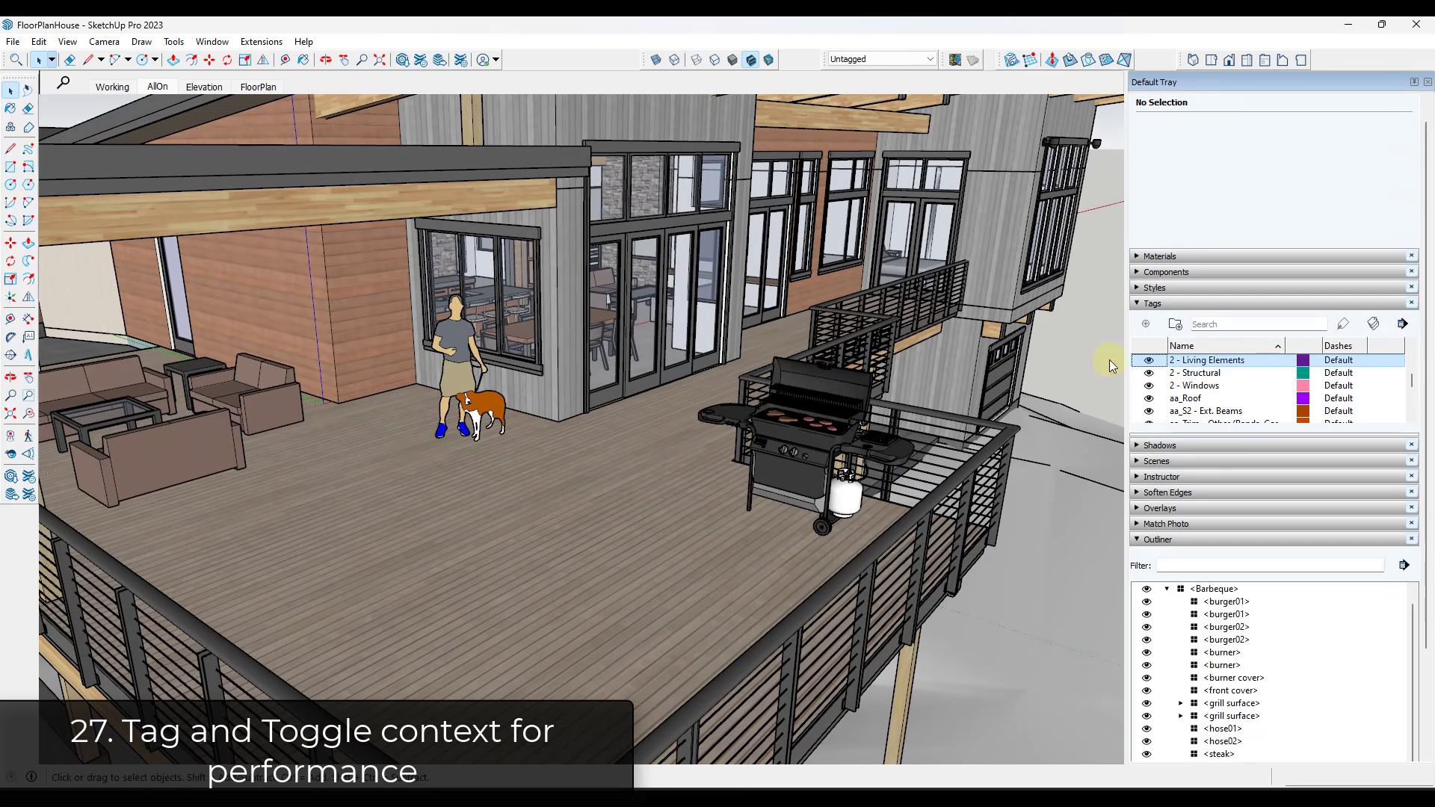
pyautogui.click(112, 87)
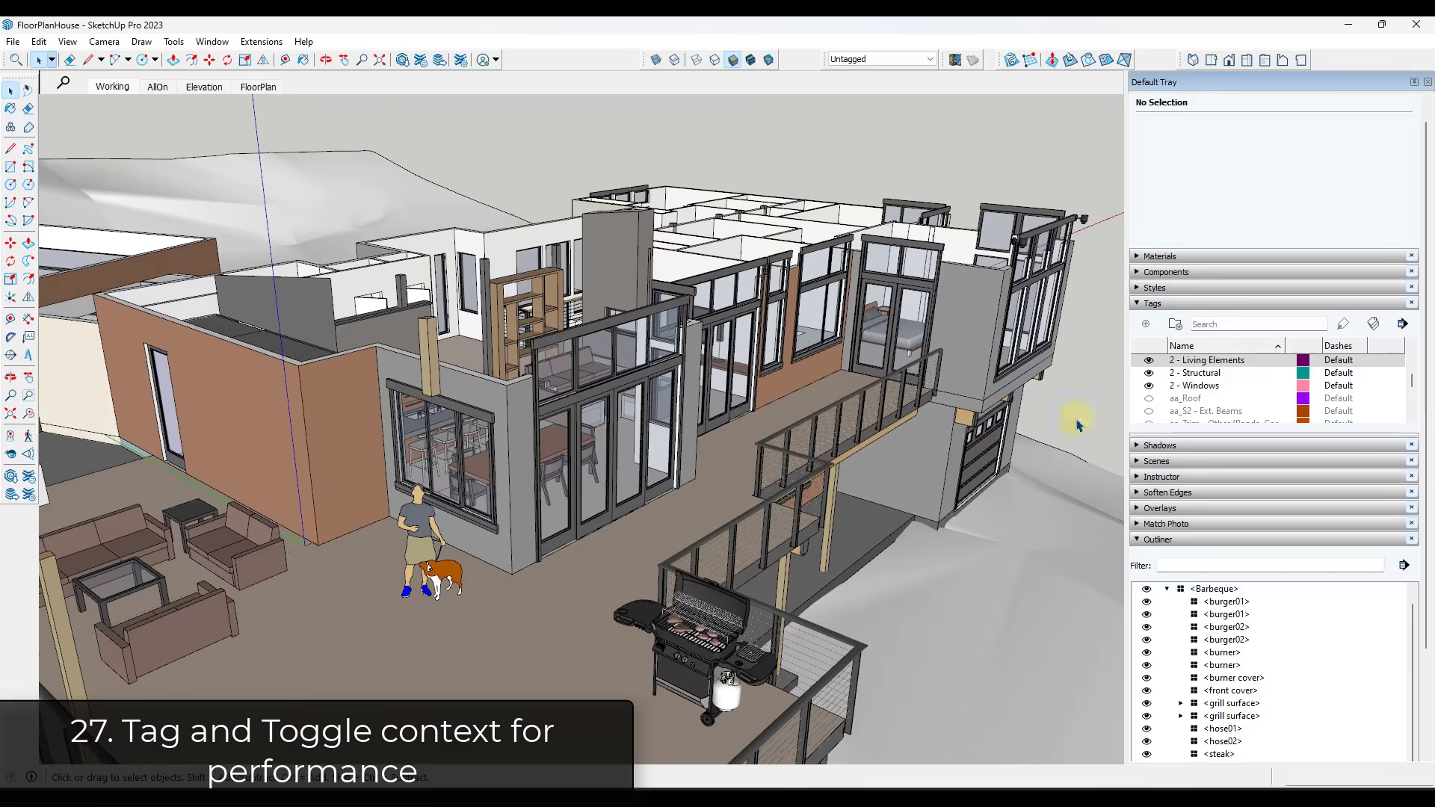
pyautogui.click(1150, 360)
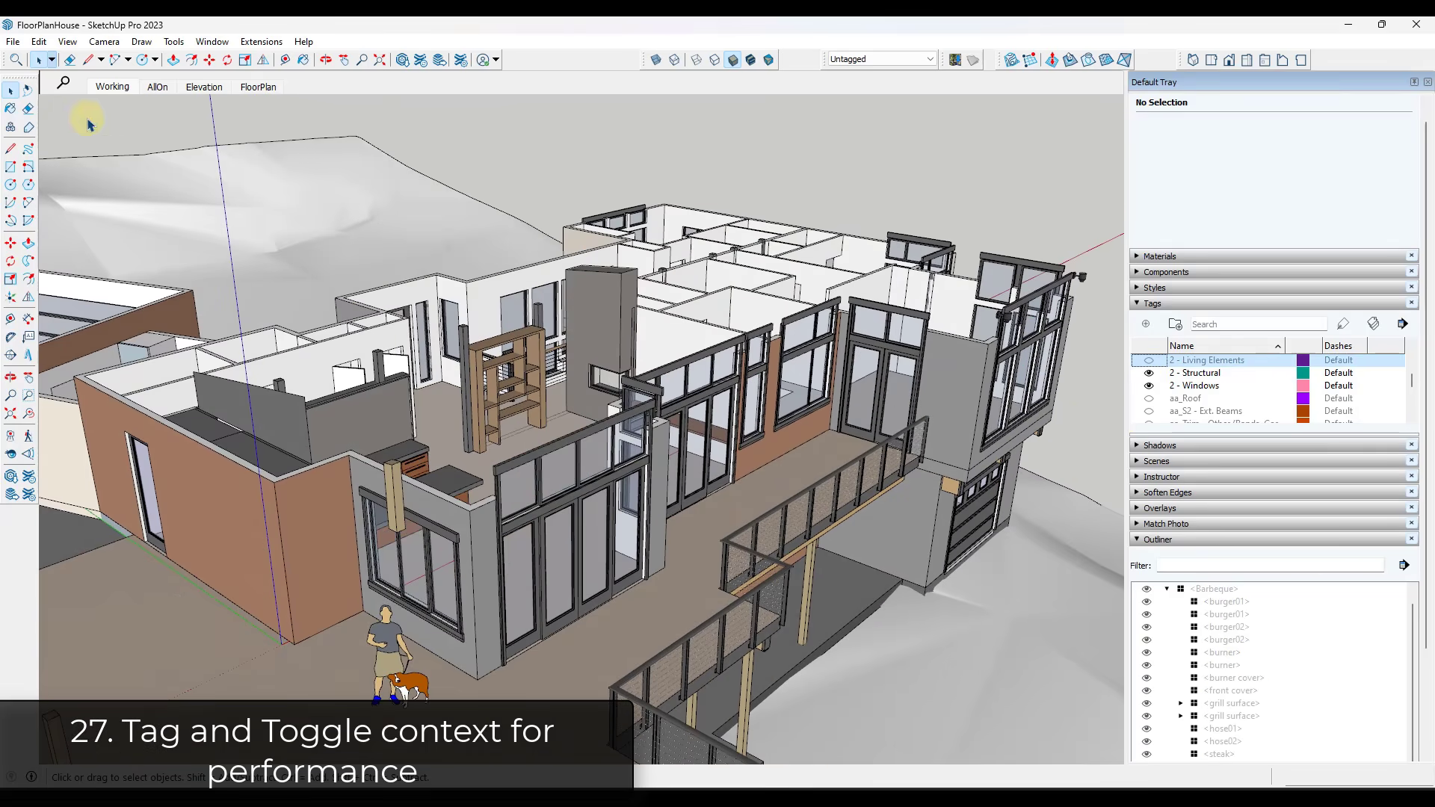
pyautogui.rightClick(110, 85)
pyautogui.click(153, 151)
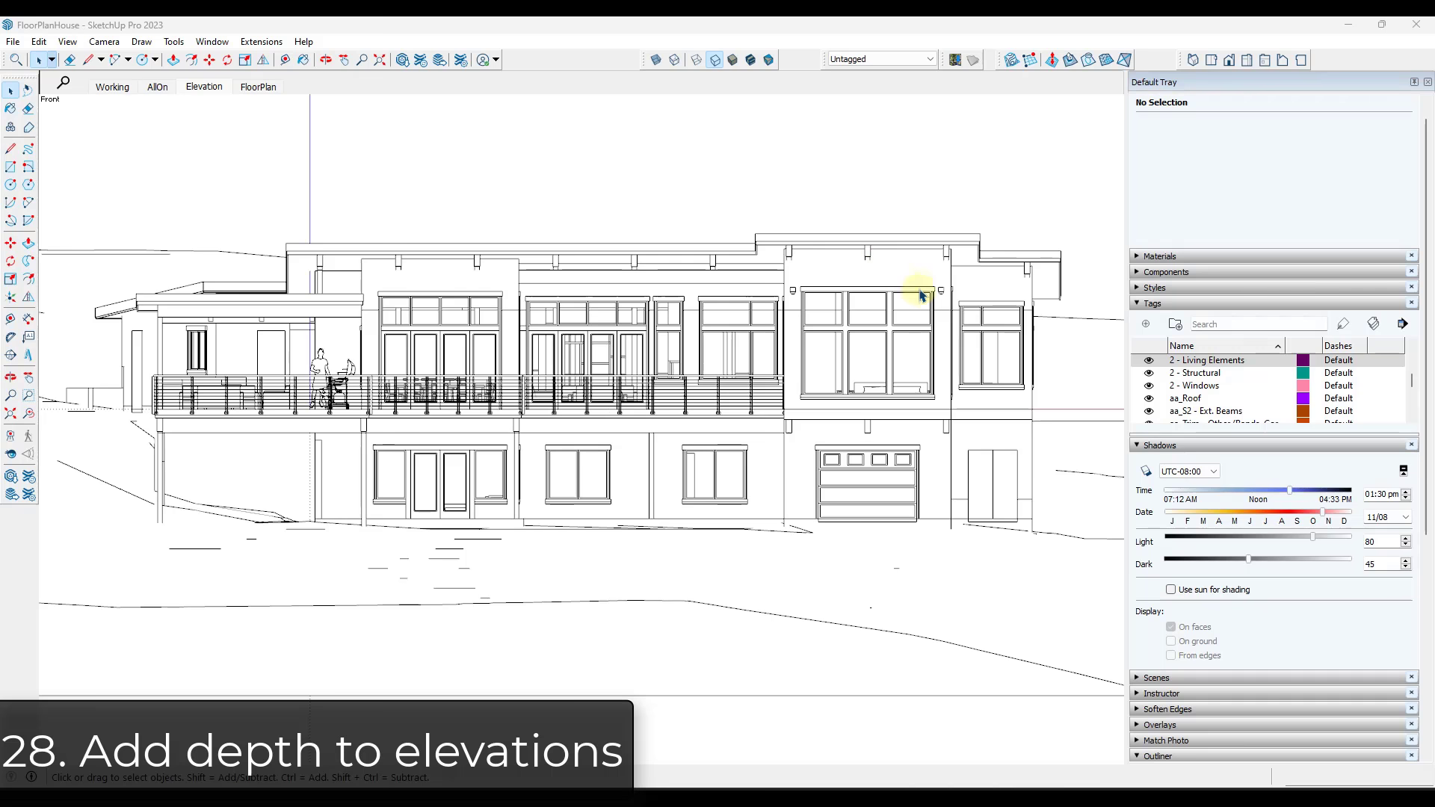
# Switch to the Front view, turn on shadows, and set the time to about 1:28 pm.
pyautogui.moveTo(332, 364); pyautogui.dragTo(883, 252, button='middle')
pyautogui.click(1227, 59)
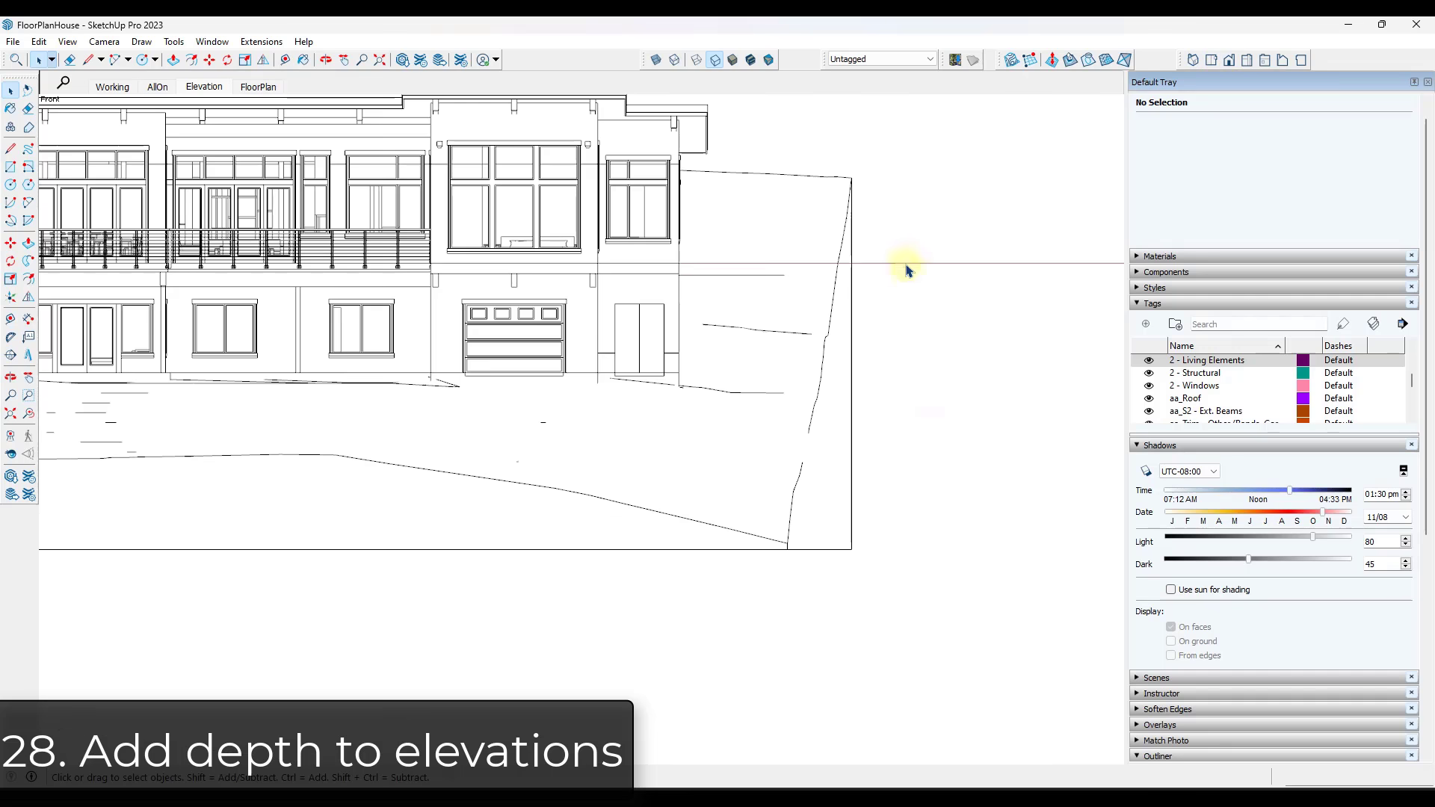
pyautogui.click(1146, 472)
pyautogui.scroll(2, 955, 275)
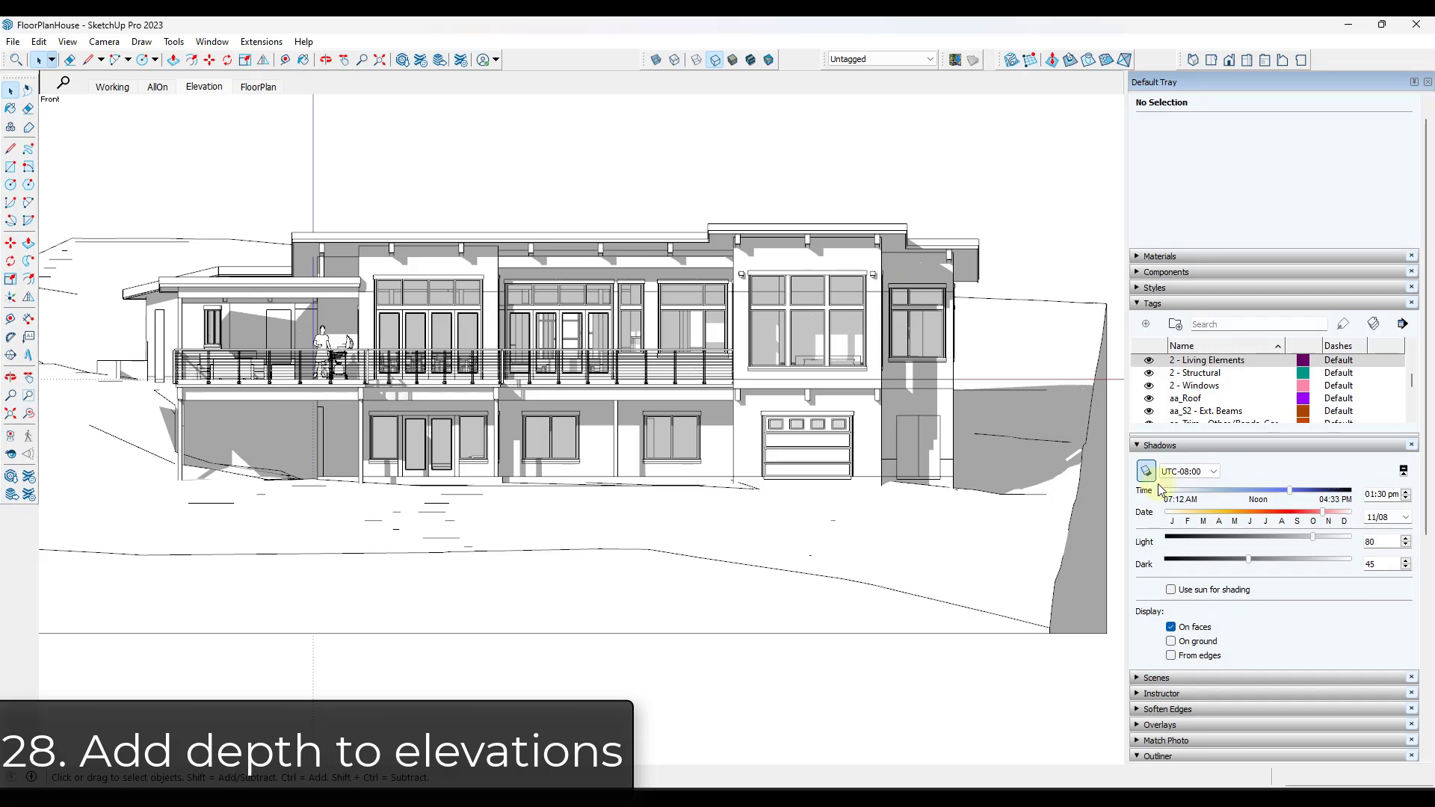
pyautogui.moveTo(1293, 491); pyautogui.dragTo(1289, 490)
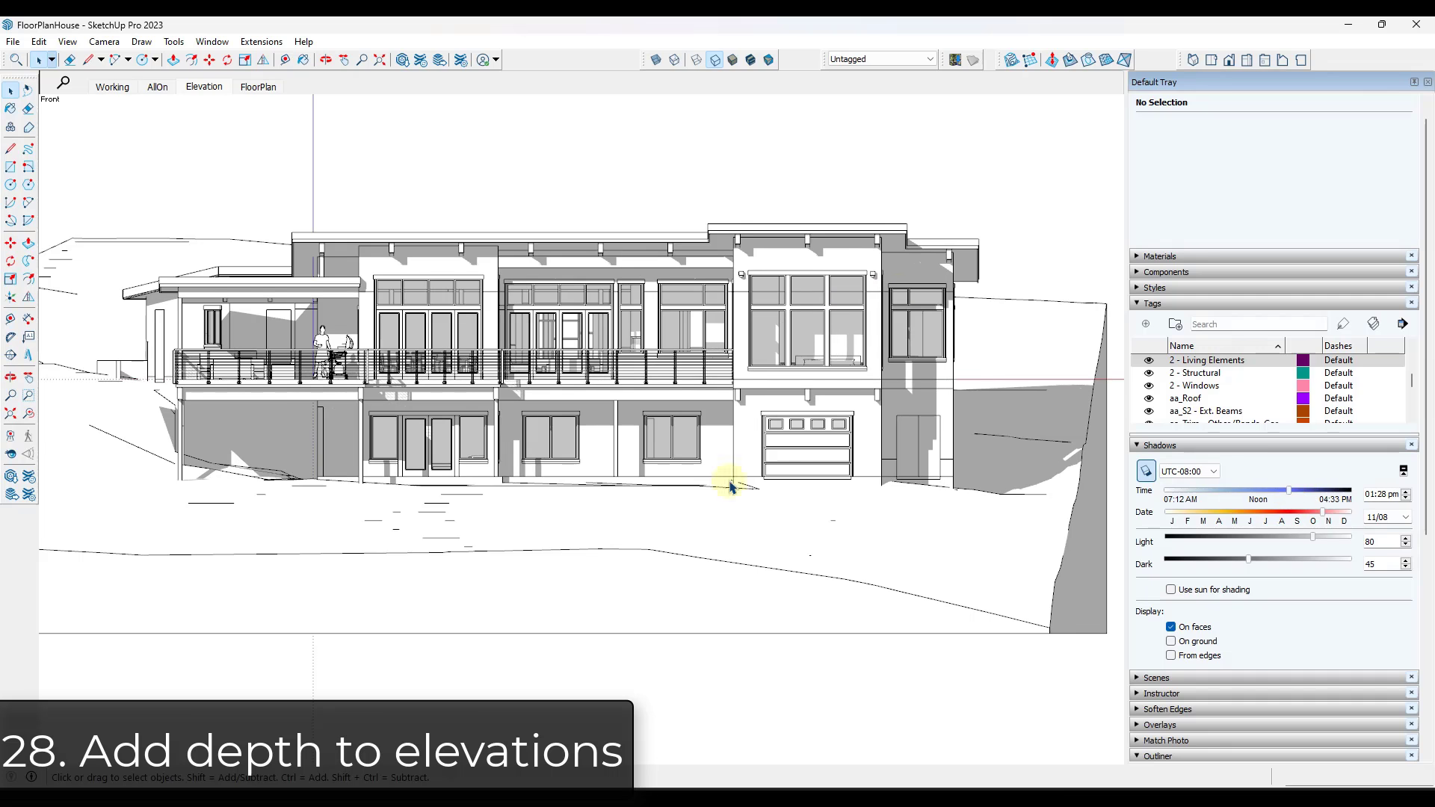
pyautogui.scroll(1, 480, 288)
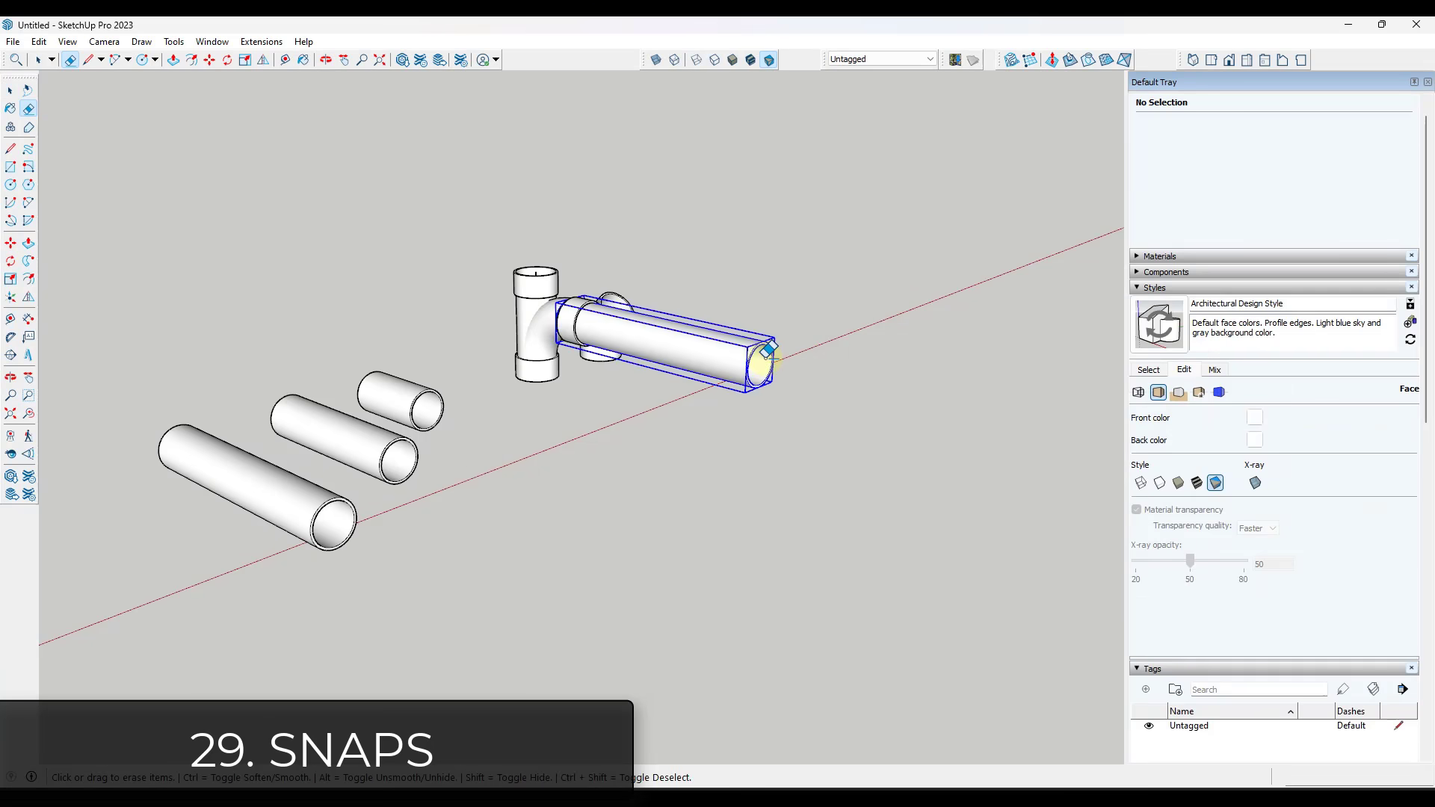
pyautogui.click(672, 375)
# Copy the middle and bottom-left pipes so they snap into the tee's top and side openings.
pyautogui.press('e')
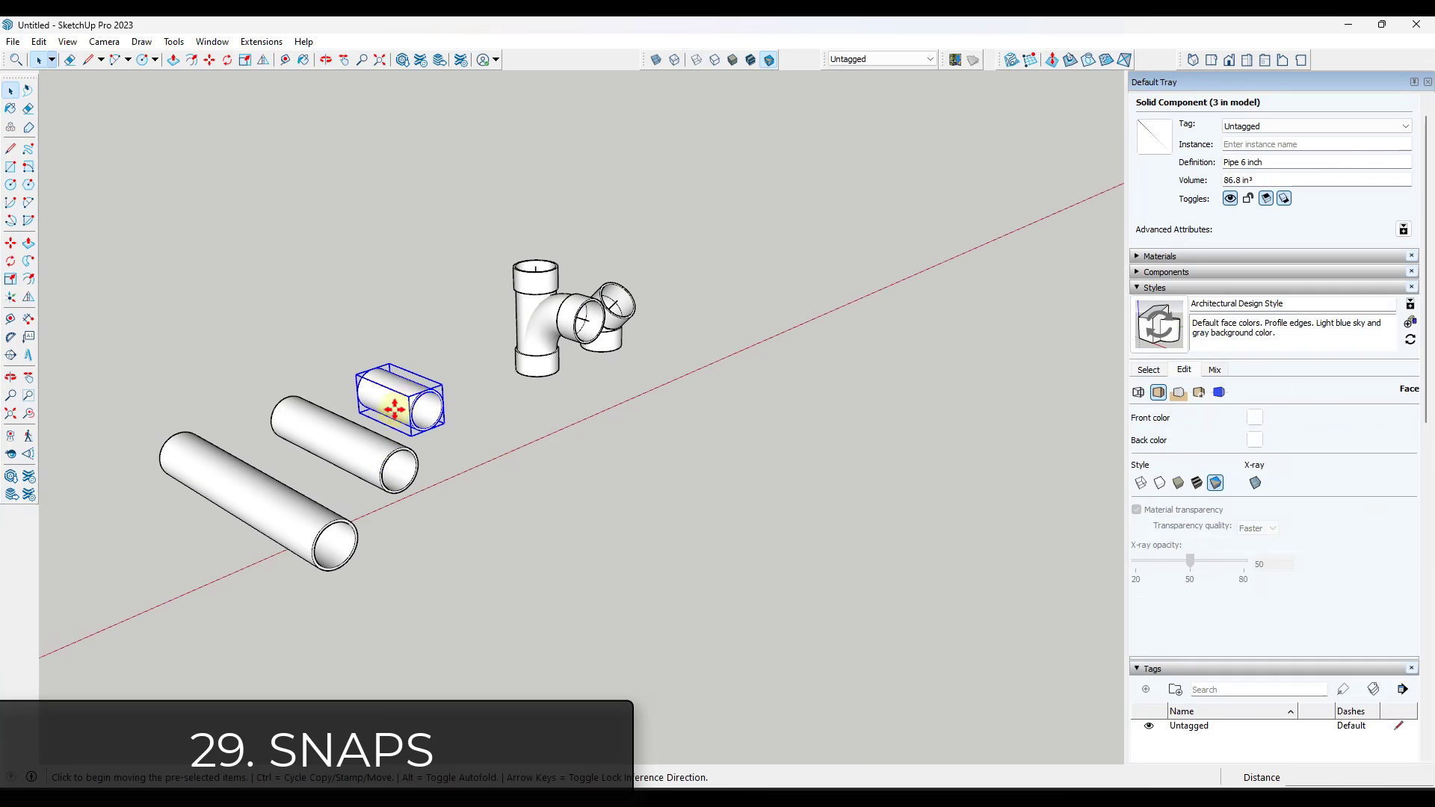
pyautogui.press('space')
pyautogui.click(294, 423)
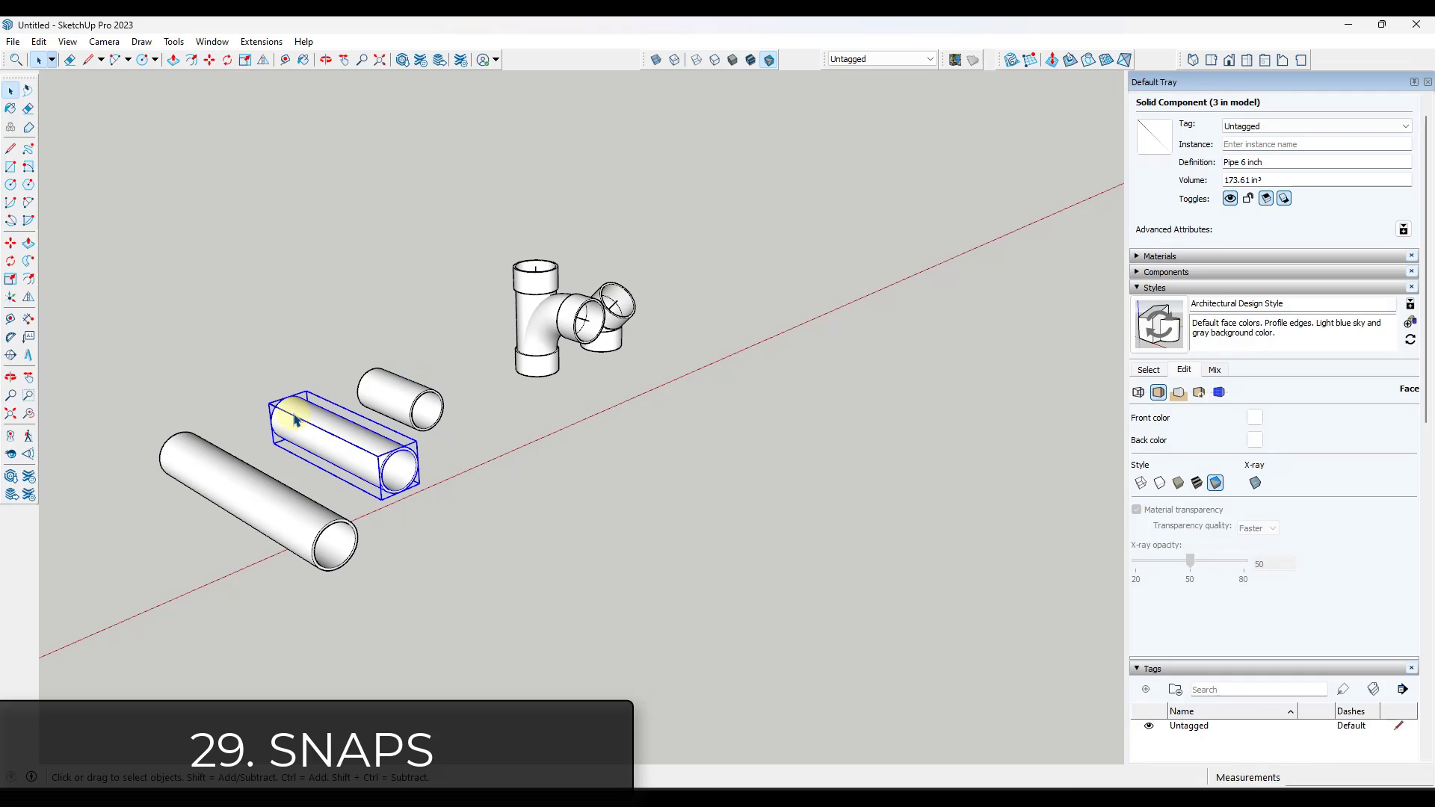
pyautogui.press('ctrl')
pyautogui.click(291, 417)
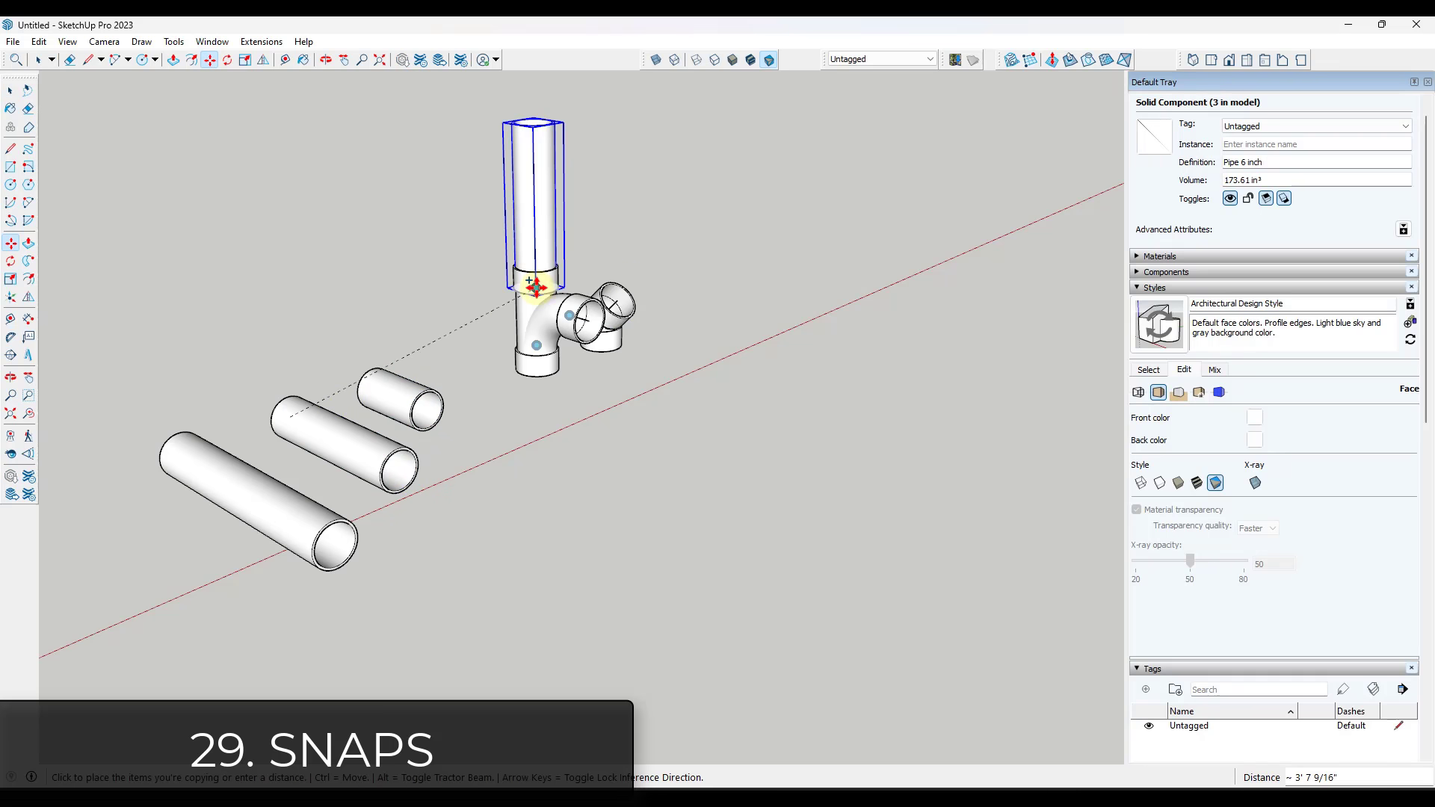
pyautogui.click(536, 288)
pyautogui.press('space')
pyautogui.click(247, 502)
pyautogui.press('m')
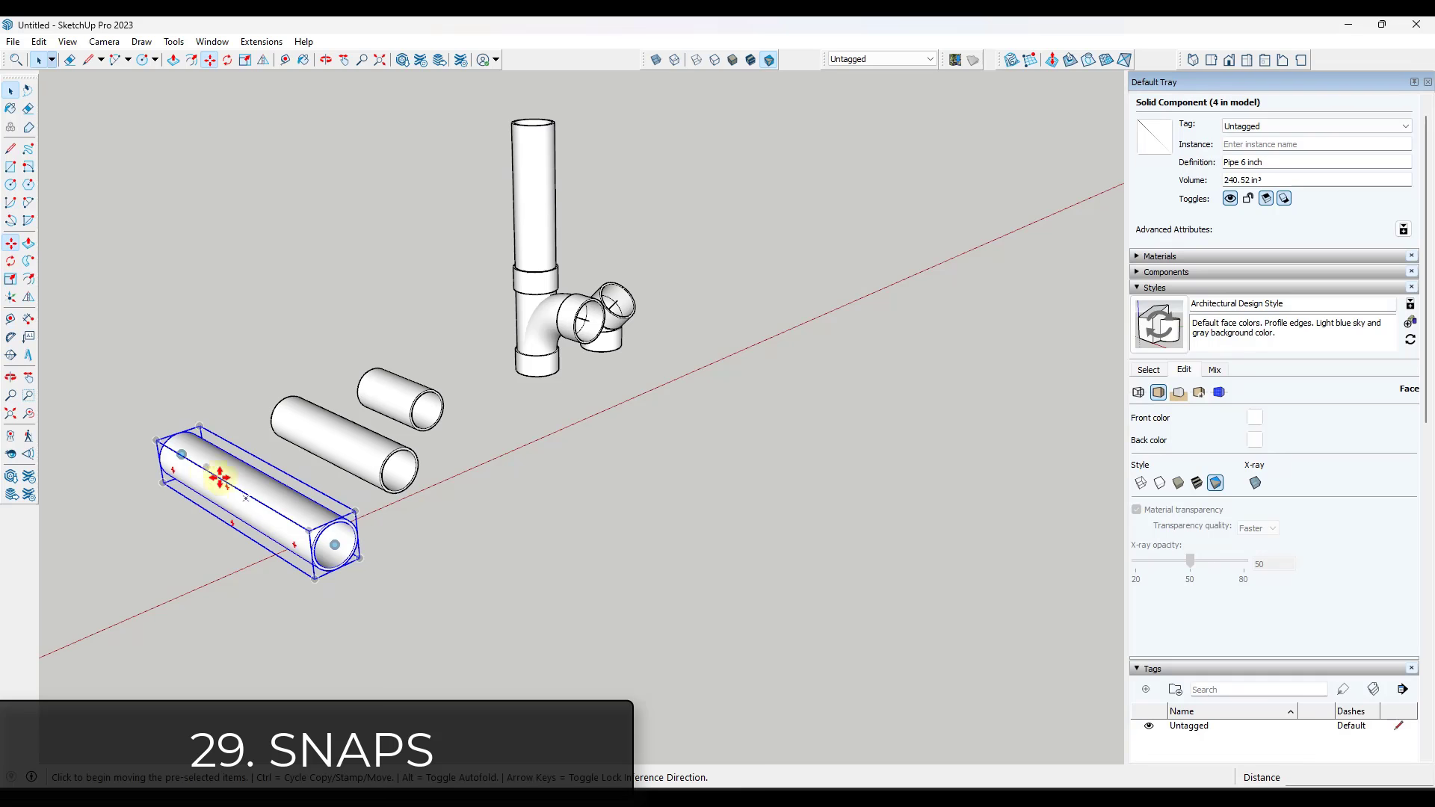
pyautogui.press('ctrl')
pyautogui.click(181, 454)
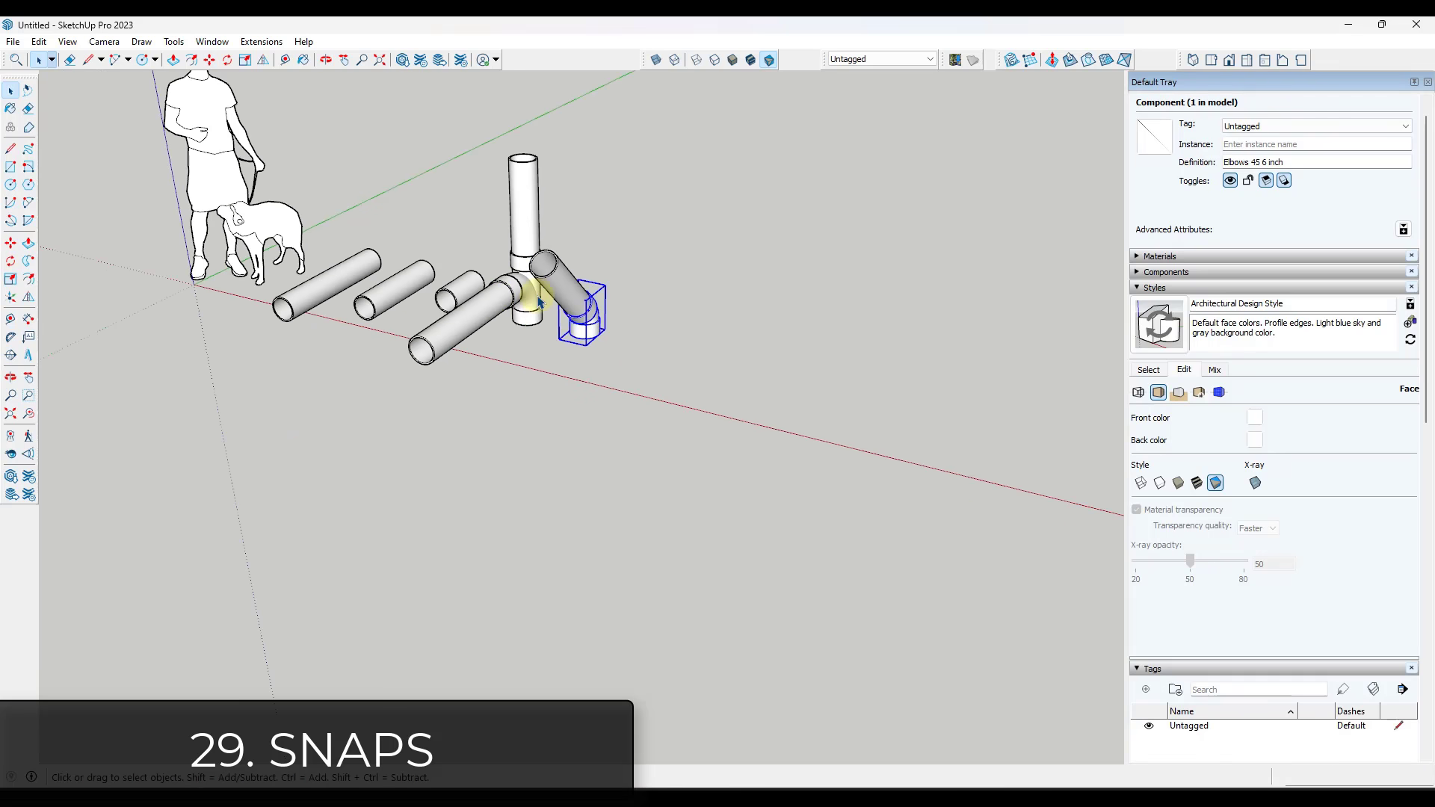
# Copy the Tee-TY 90 fitting onto the end of a pipe.
pyautogui.press('m')
pyautogui.scroll(2, 523, 258)
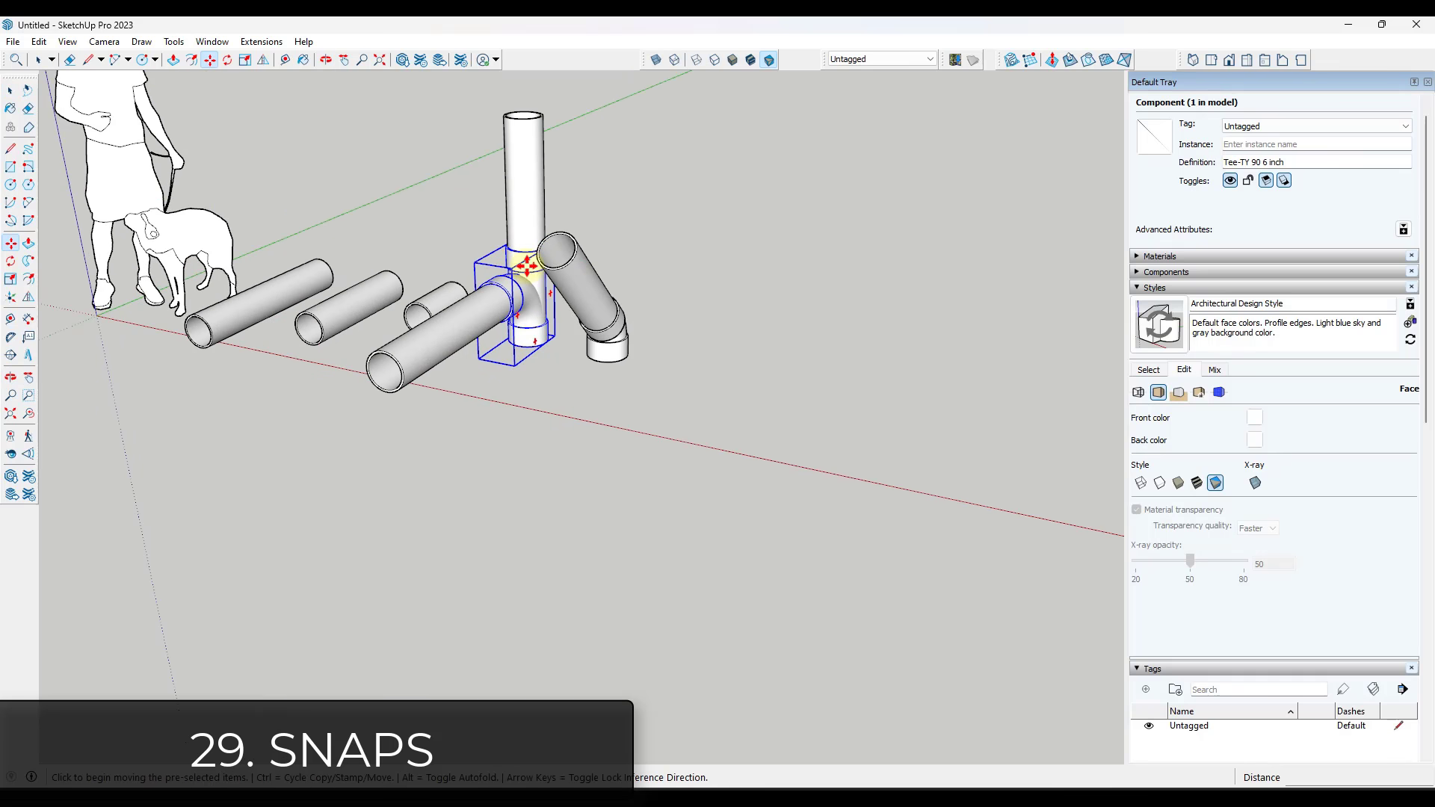
pyautogui.press('ctrl')
pyautogui.click(527, 263)
pyautogui.click(383, 368)
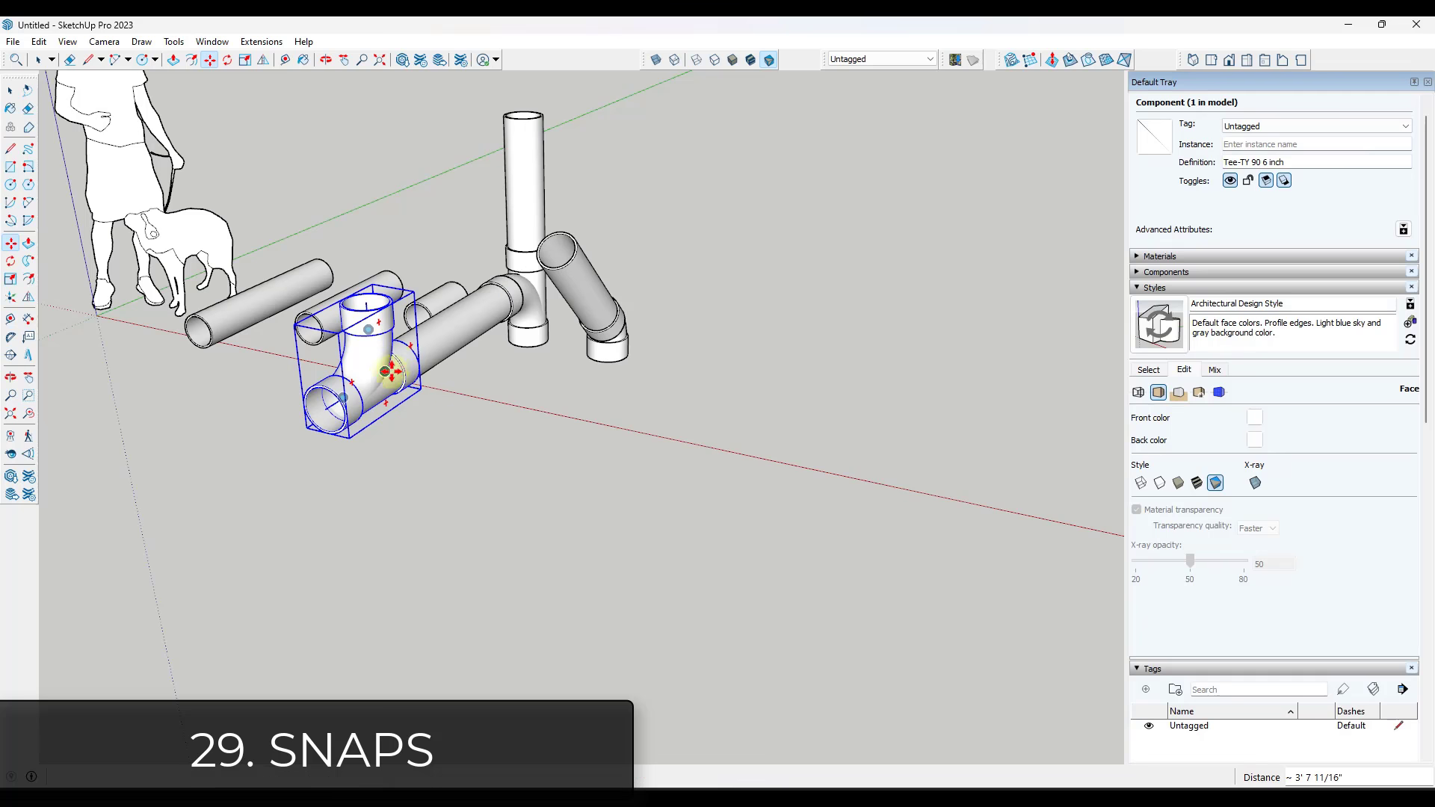
pyautogui.press('space')
pyautogui.click(247, 325)
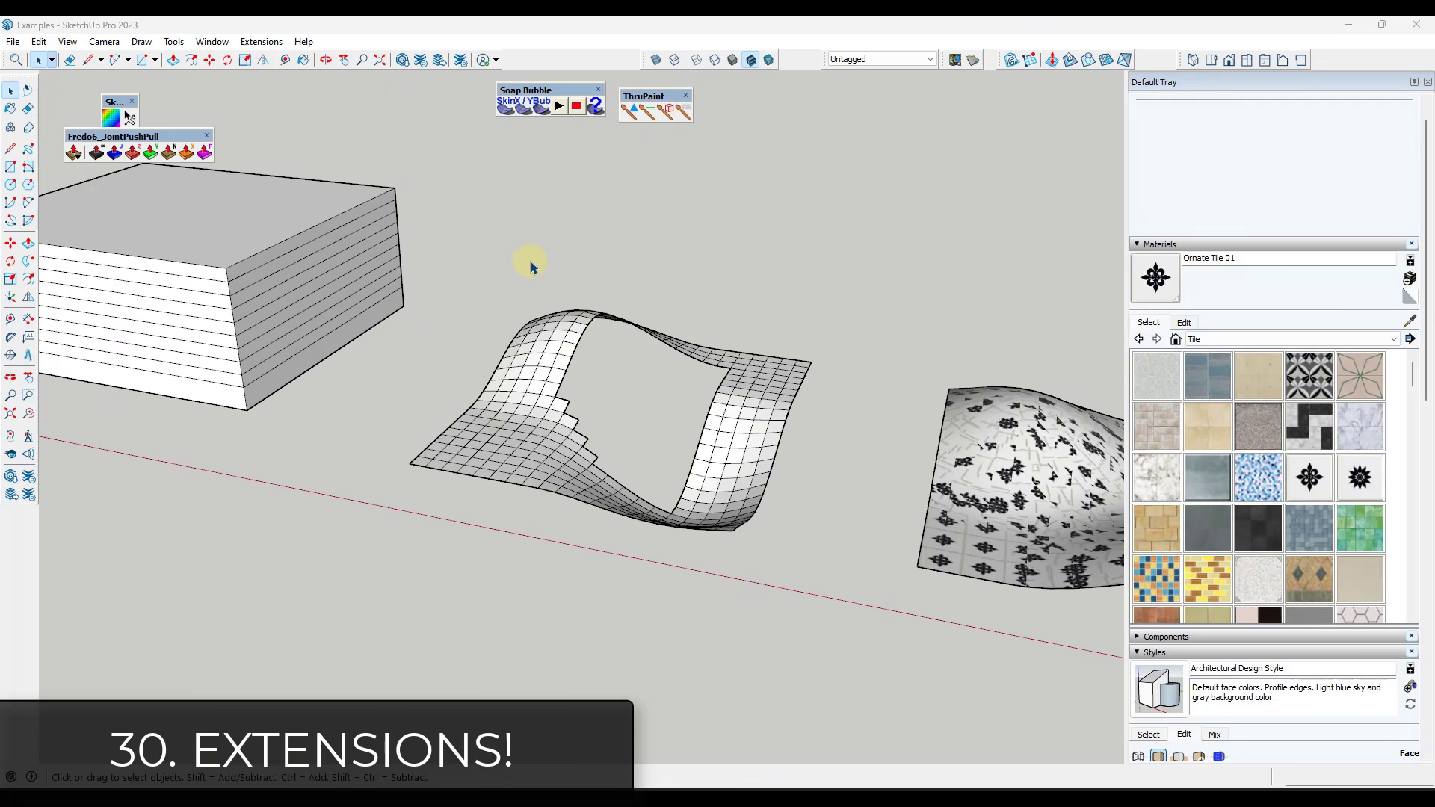
# Offset the box's strip faces into slabs with JointPushPull.
pyautogui.keyDown('shift'); pyautogui.click(400, 293); pyautogui.keyUp('shift')
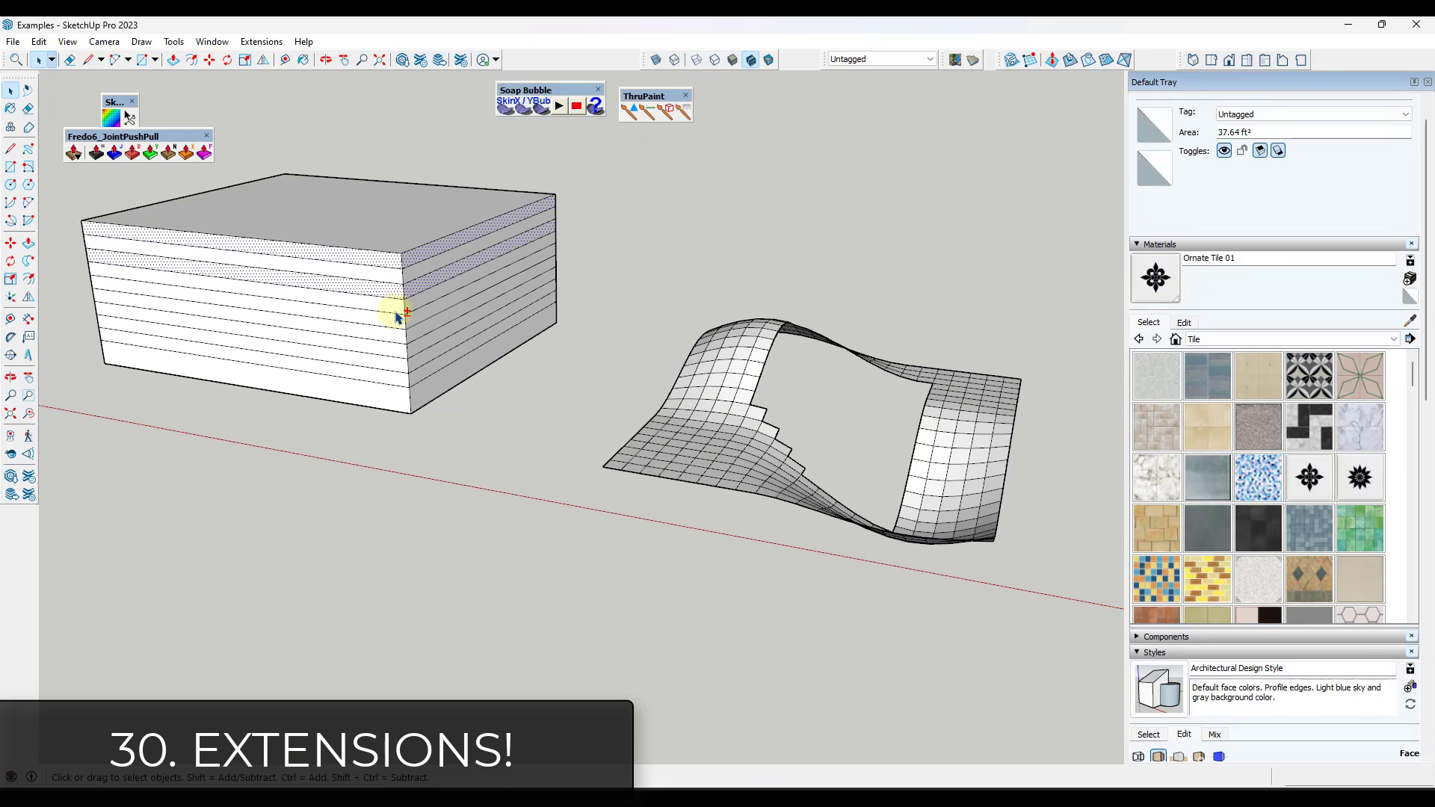
pyautogui.click(203, 150)
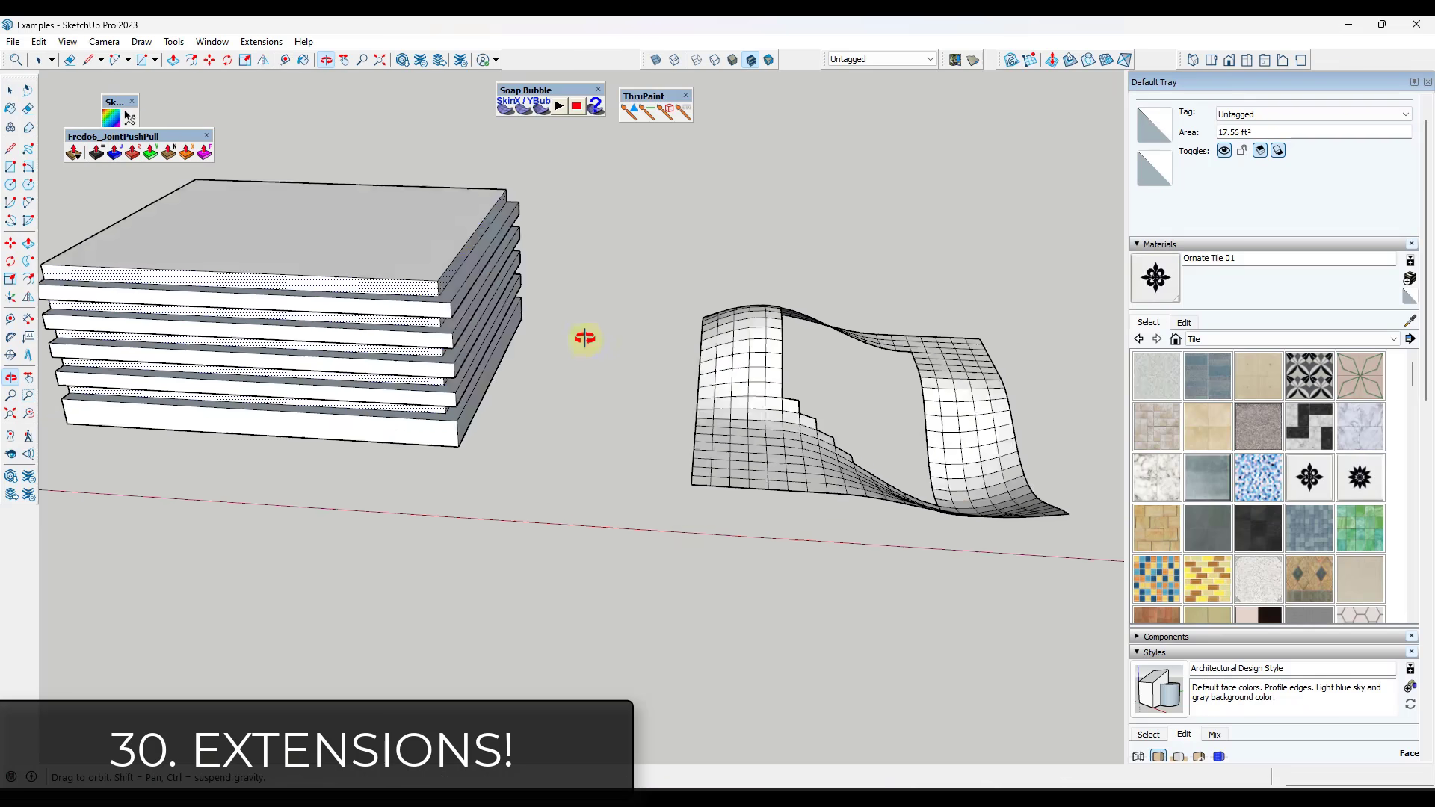
pyautogui.moveTo(583, 337); pyautogui.dragTo(384, 298, button='middle')
pyautogui.scroll(-3, 872, 491)
pyautogui.scroll(5, 709, 355)
# Skin the wavy surface's opening with a Soap Bubble skin across its edge loop.
pyautogui.click(708, 355)
pyautogui.moveTo(709, 355)
pyautogui.mouseDown(button='middle')
pyautogui.moveTo(628, 363)
pyautogui.moveTo(587, 343)
pyautogui.moveTo(237, 122)
pyautogui.mouseUp(button='middle')
pyautogui.click(513, 143)
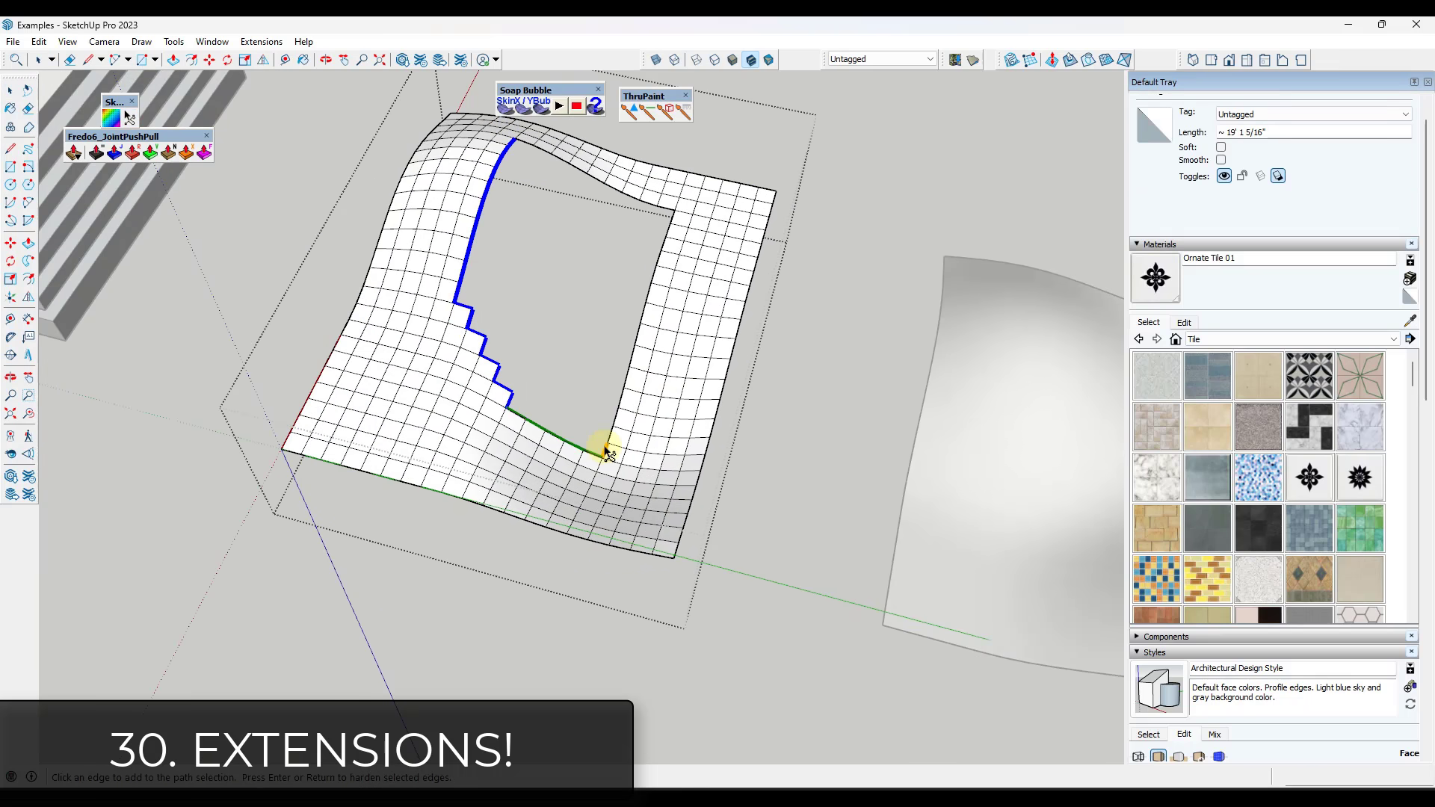
pyautogui.press('Return')
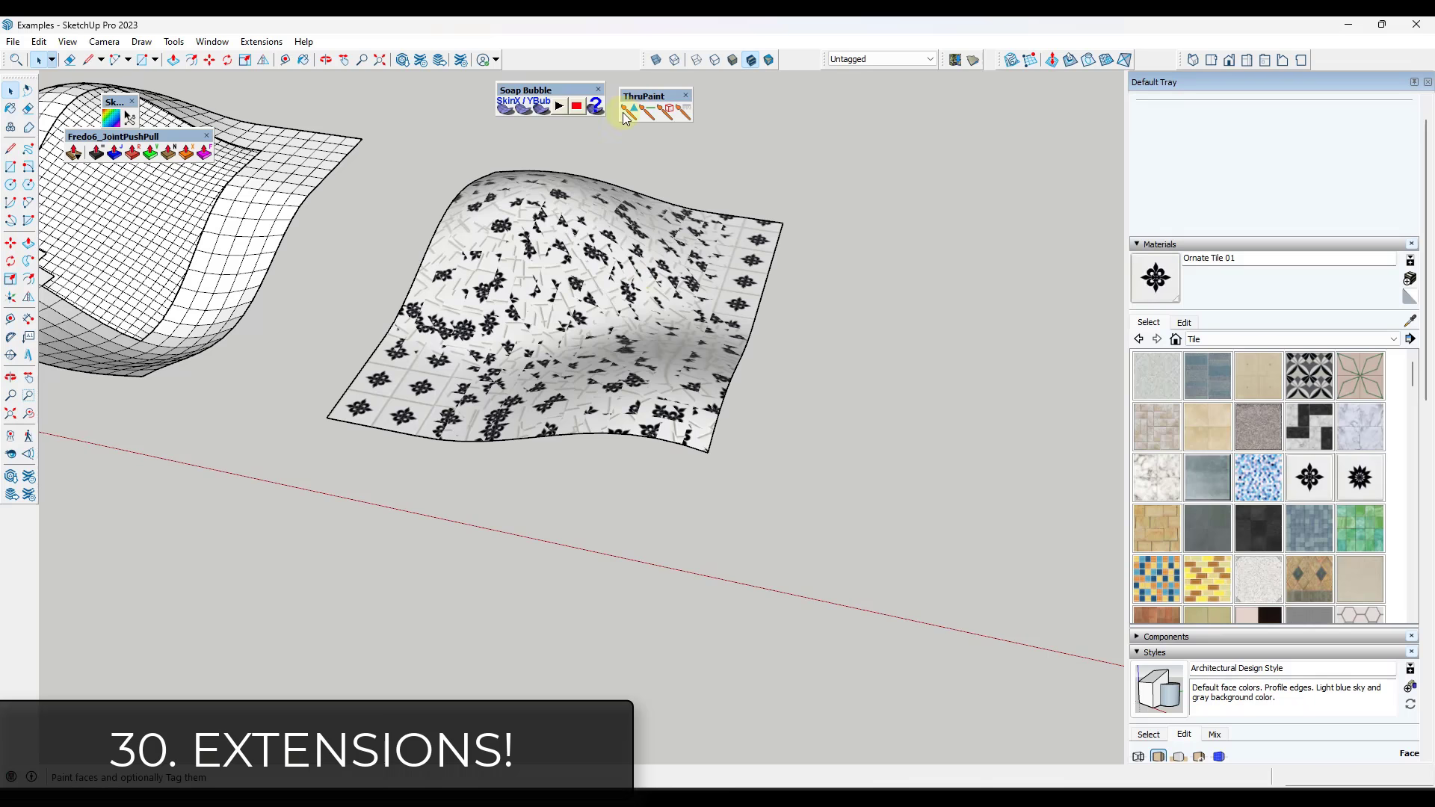
# Paint the surface with Ornate Tile 01 via ThruPaint, rotating and shrinking the texture.
pyautogui.click(627, 113)
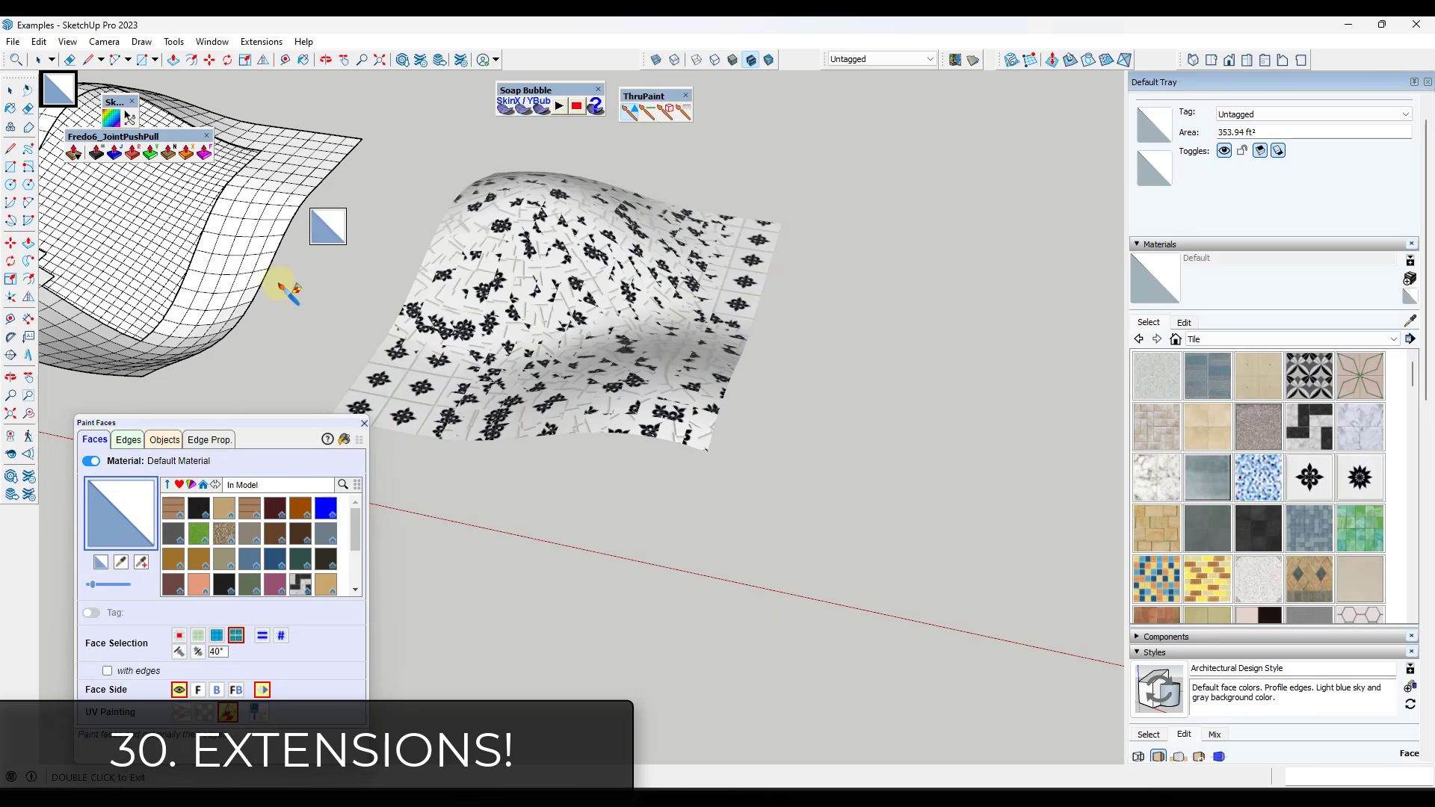
pyautogui.click(121, 562)
pyautogui.click(539, 299)
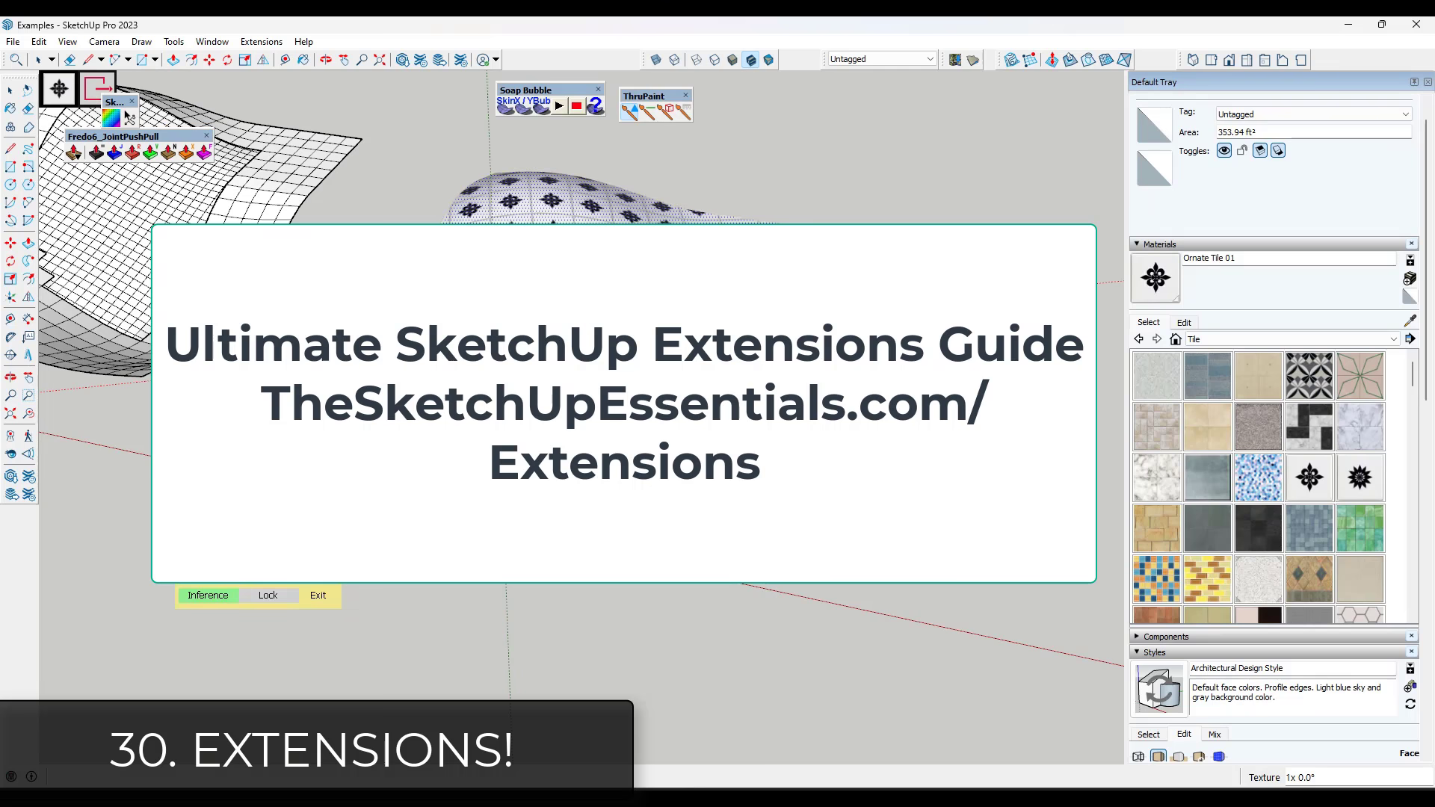
pyautogui.press('Left')
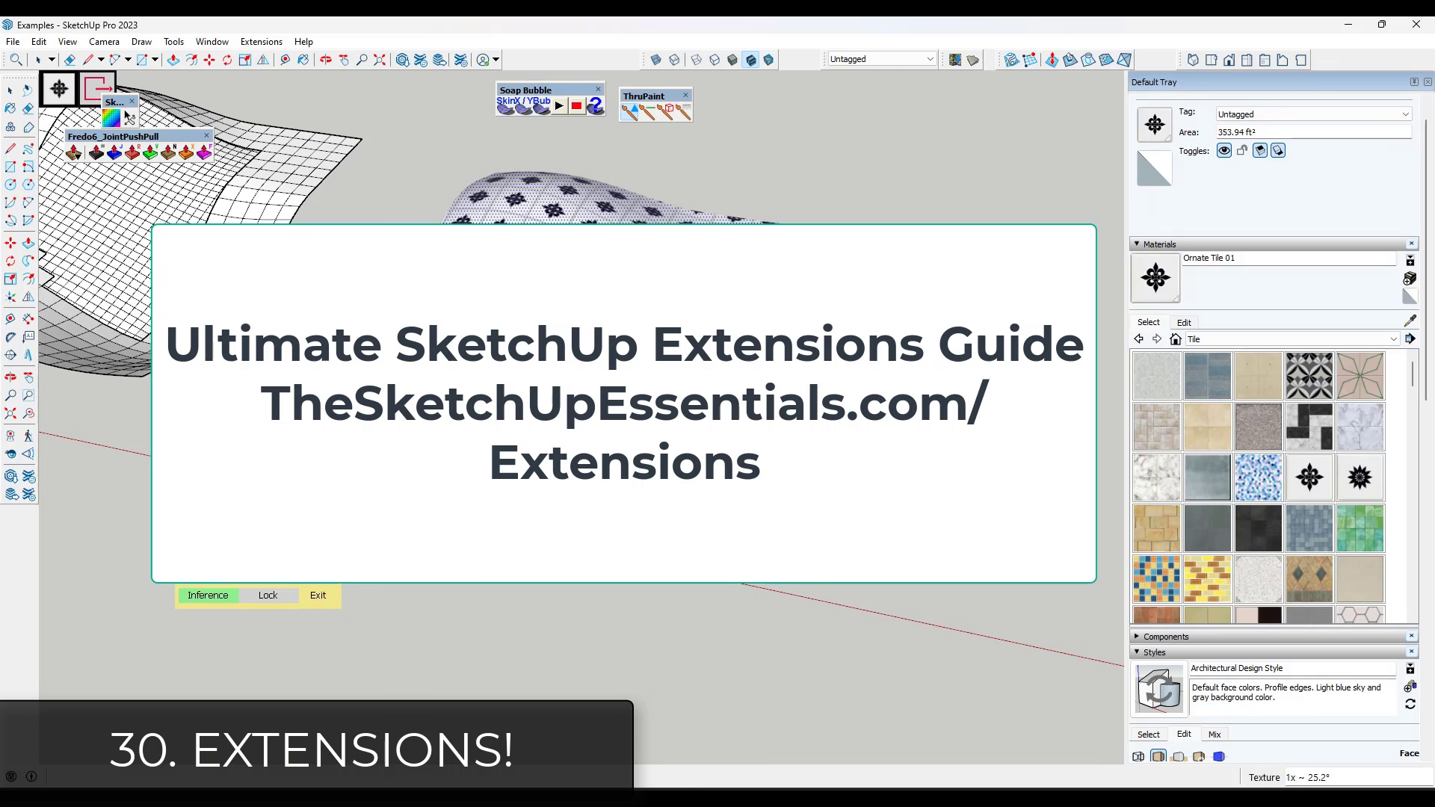
pyautogui.press('Down')
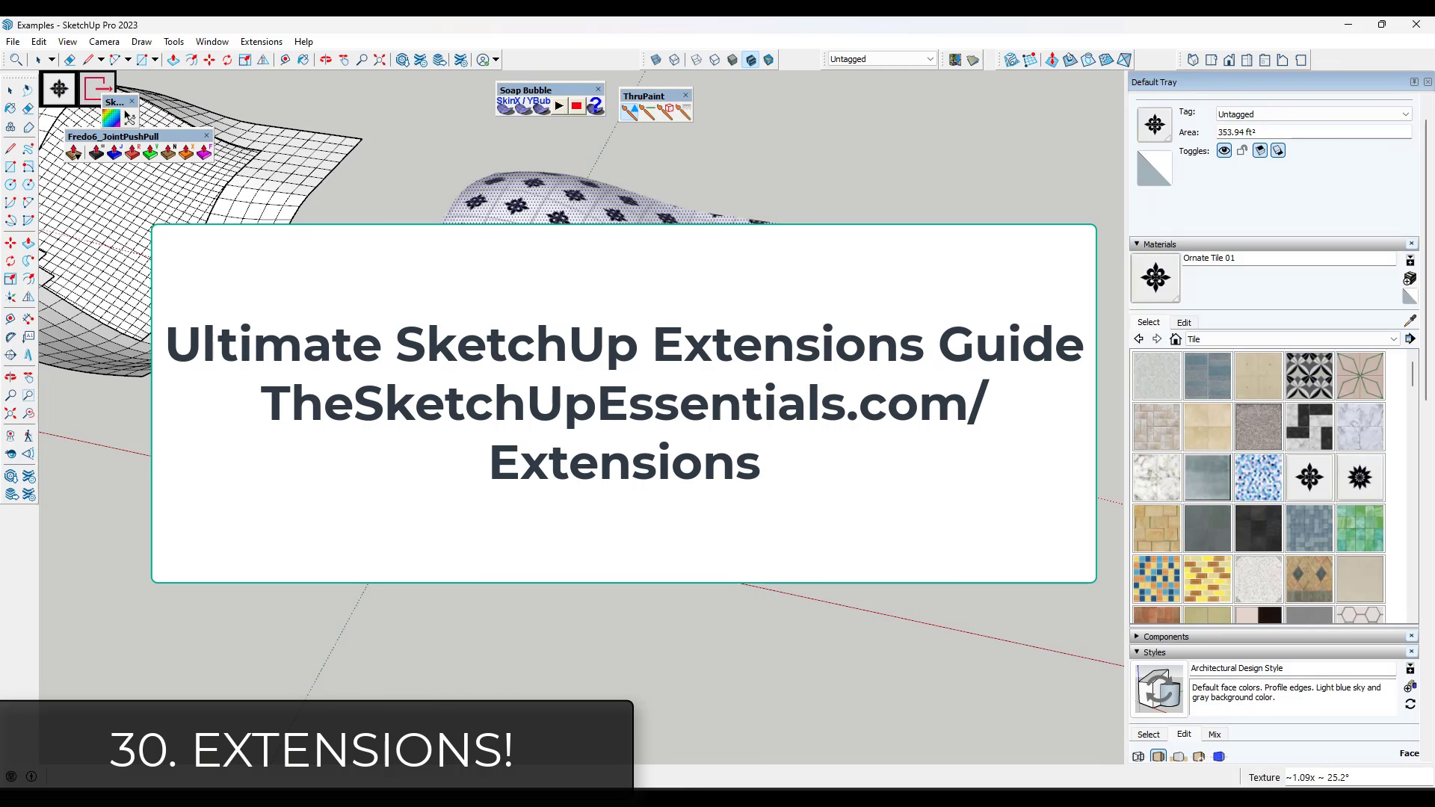